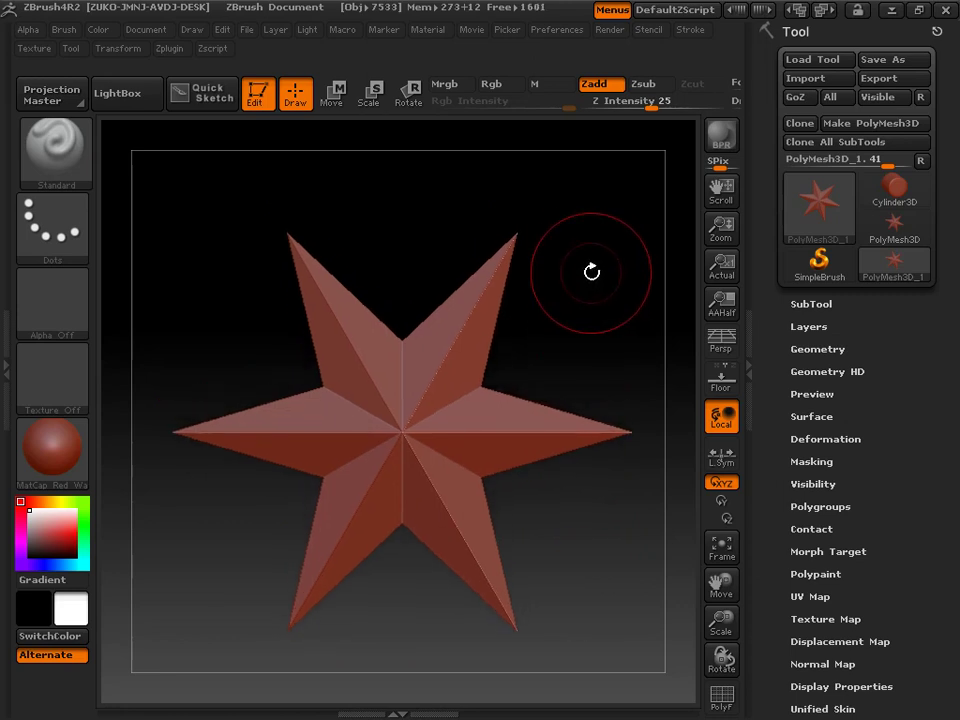
pyautogui.moveTo(428, 196); pyautogui.dragTo(426, 216)
pyautogui.moveTo(570, 302); pyautogui.dragTo(585, 320)
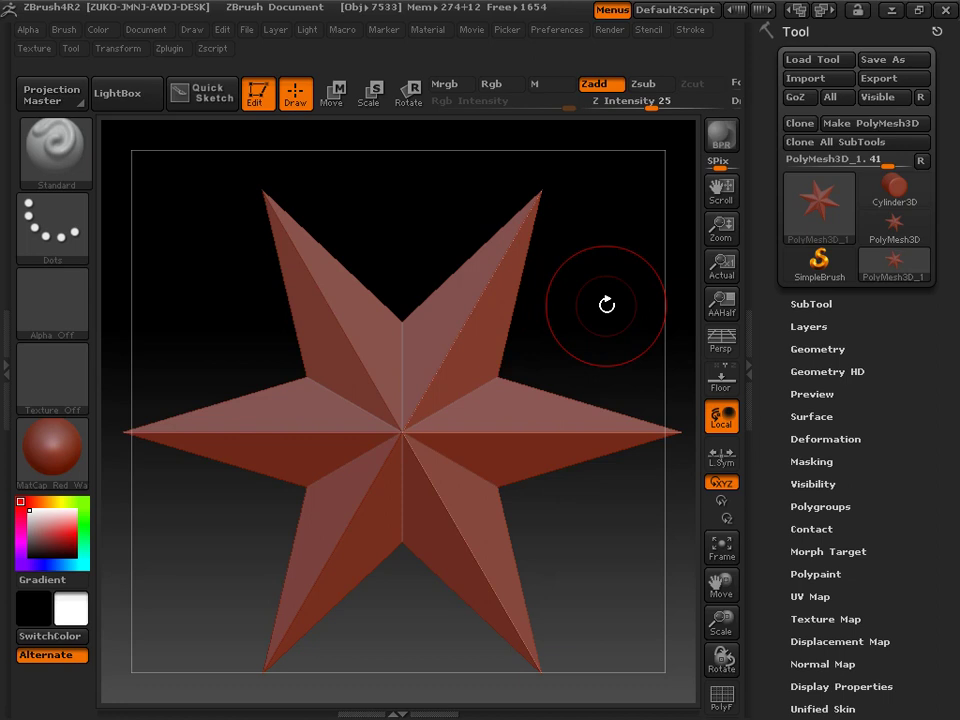
pyautogui.moveTo(583, 298)
pyautogui.mouseDown()
pyautogui.moveTo(606, 334)
pyautogui.moveTo(598, 287)
pyautogui.moveTo(600, 343)
pyautogui.moveTo(604, 282)
pyautogui.moveTo(594, 274)
pyautogui.moveTo(579, 317)
pyautogui.moveTo(581, 302)
pyautogui.mouseUp()
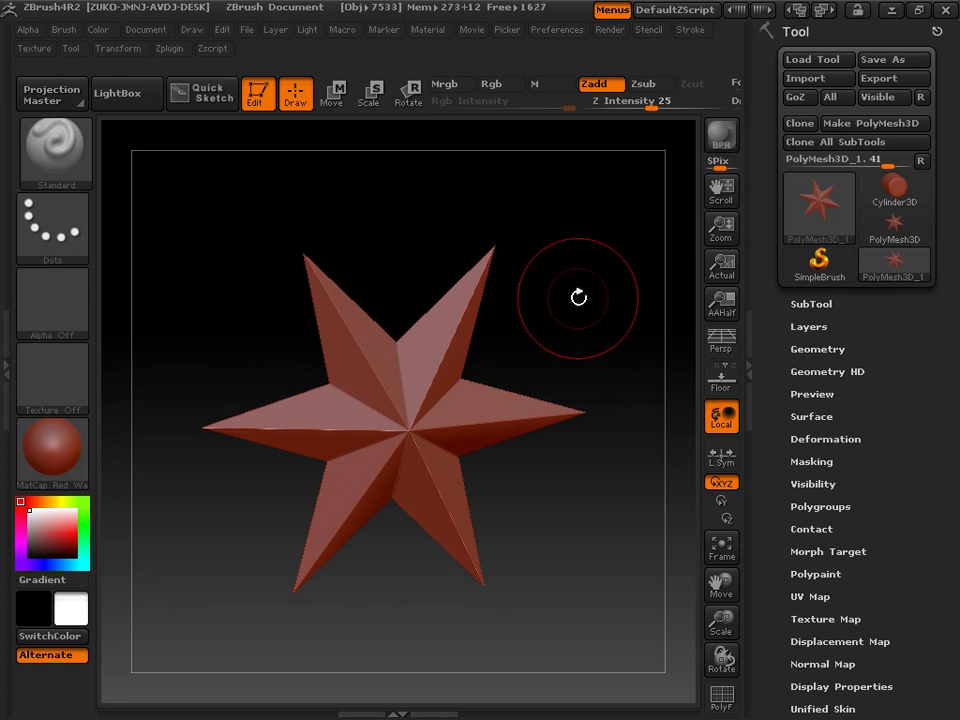
pyautogui.moveTo(579, 297)
pyautogui.mouseDown()
pyautogui.moveTo(593, 317)
pyautogui.moveTo(553, 257)
pyautogui.moveTo(570, 246)
pyautogui.moveTo(589, 302)
pyautogui.moveTo(579, 284)
pyautogui.mouseUp()
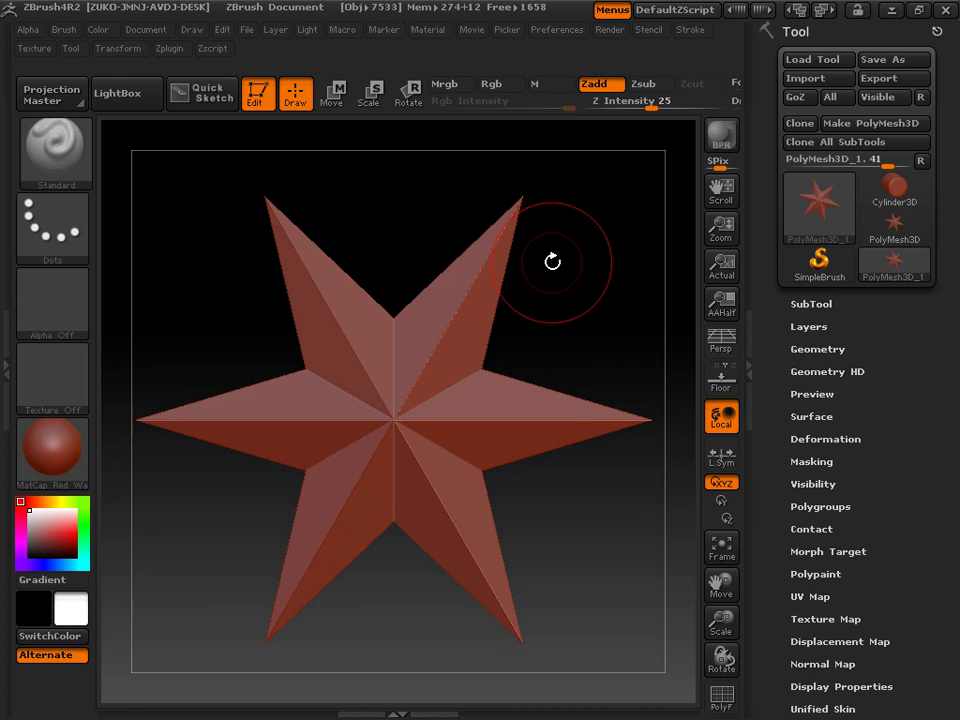
pyautogui.moveTo(579, 294); pyautogui.dragTo(585, 251)
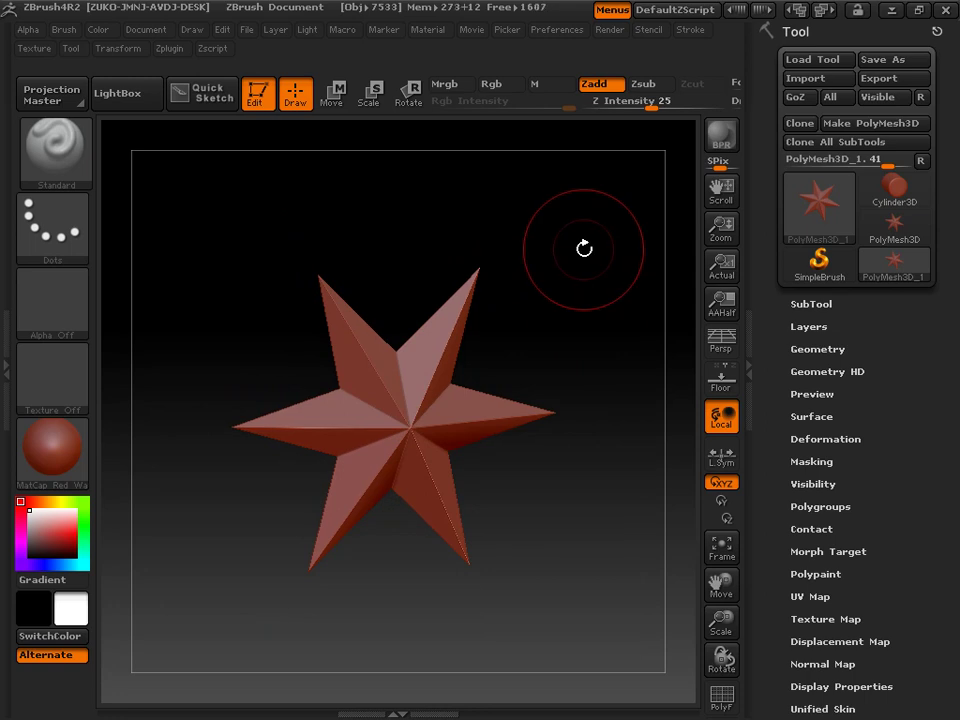
pyautogui.moveTo(578, 270); pyautogui.dragTo(586, 325)
pyautogui.moveTo(593, 281)
pyautogui.mouseDown()
pyautogui.moveTo(598, 298)
pyautogui.moveTo(589, 285)
pyautogui.mouseUp()
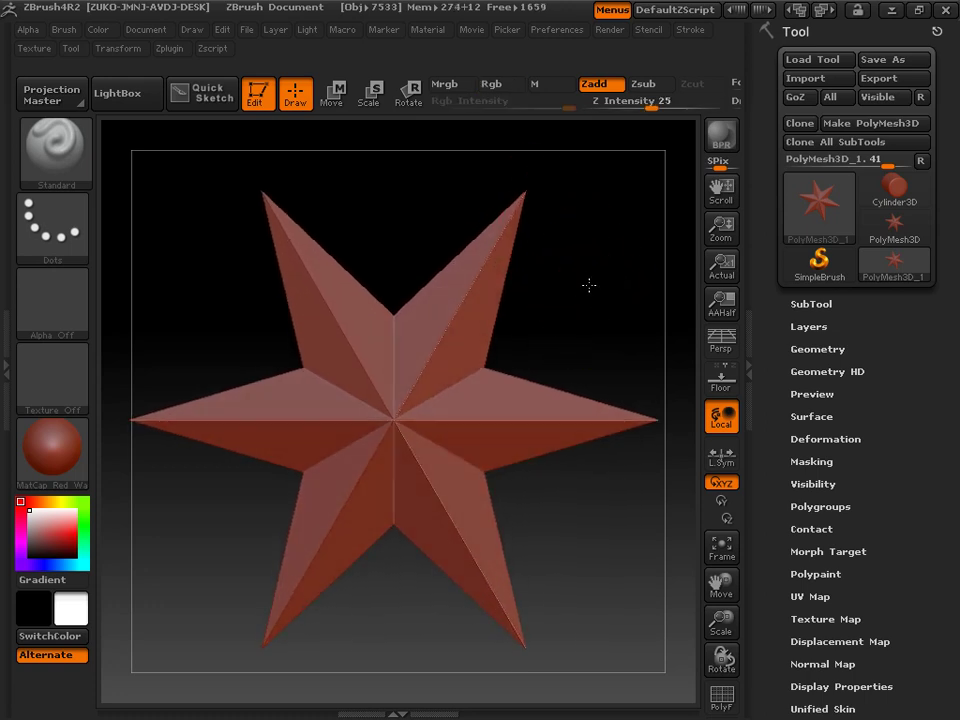
# Set both the Recording FPS and the Playback FPS in the movie modifiers to 24
pyautogui.click(473, 34)
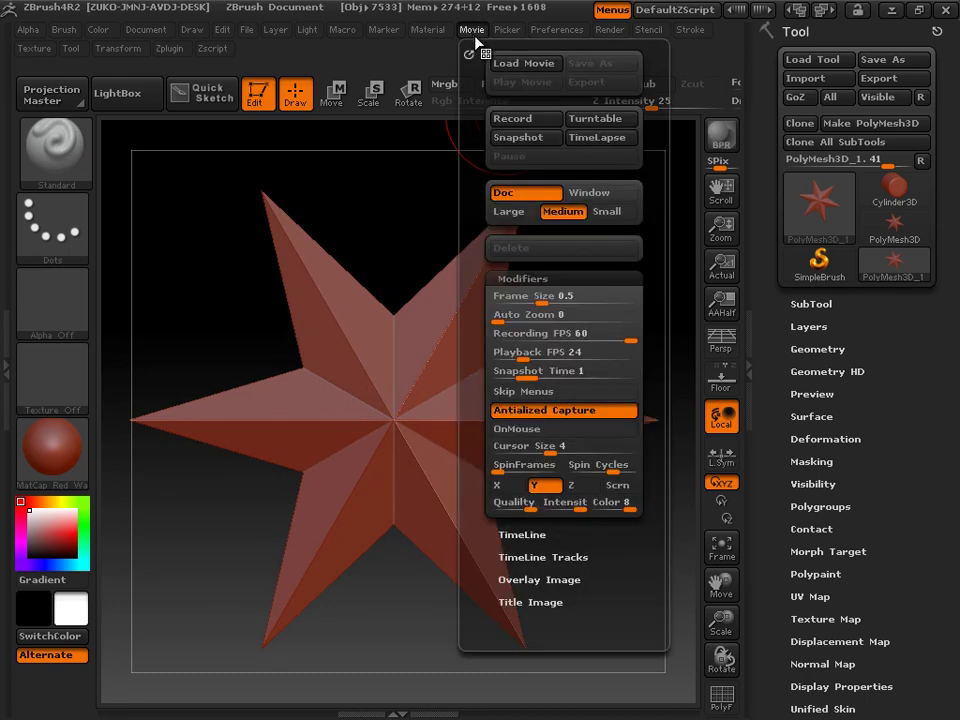
pyautogui.click(572, 277)
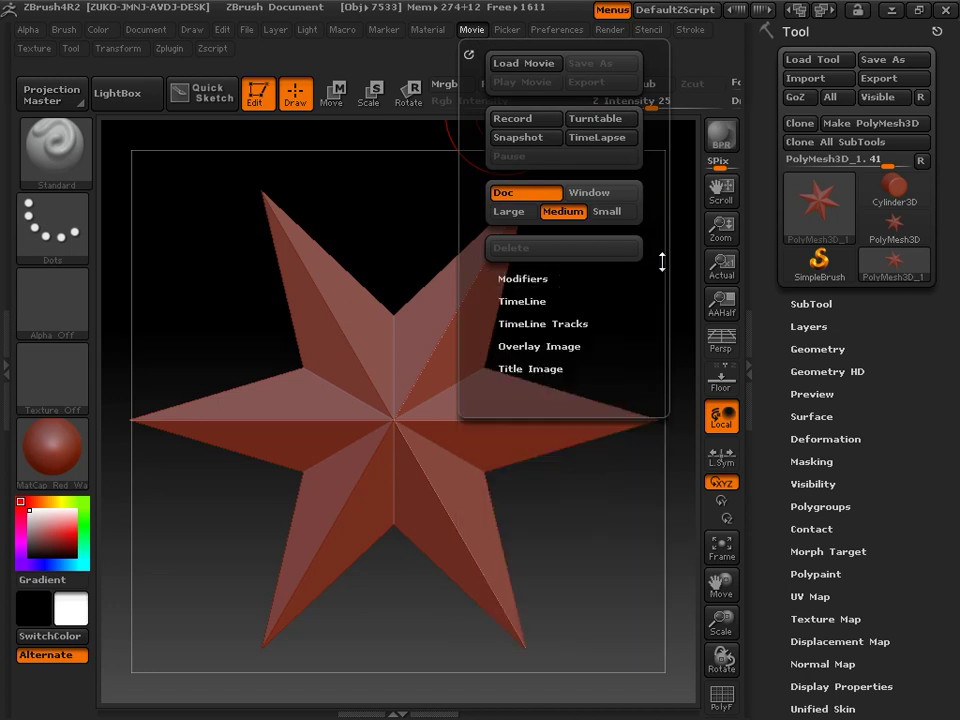
pyautogui.click(575, 278)
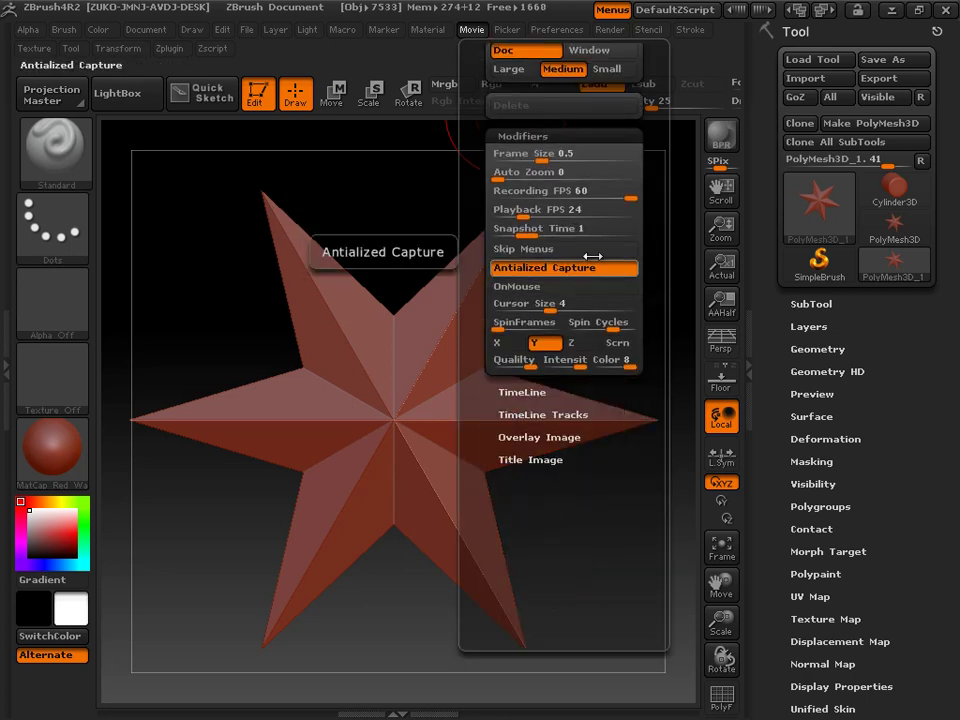
pyautogui.moveTo(658, 193); pyautogui.dragTo(615, 285)
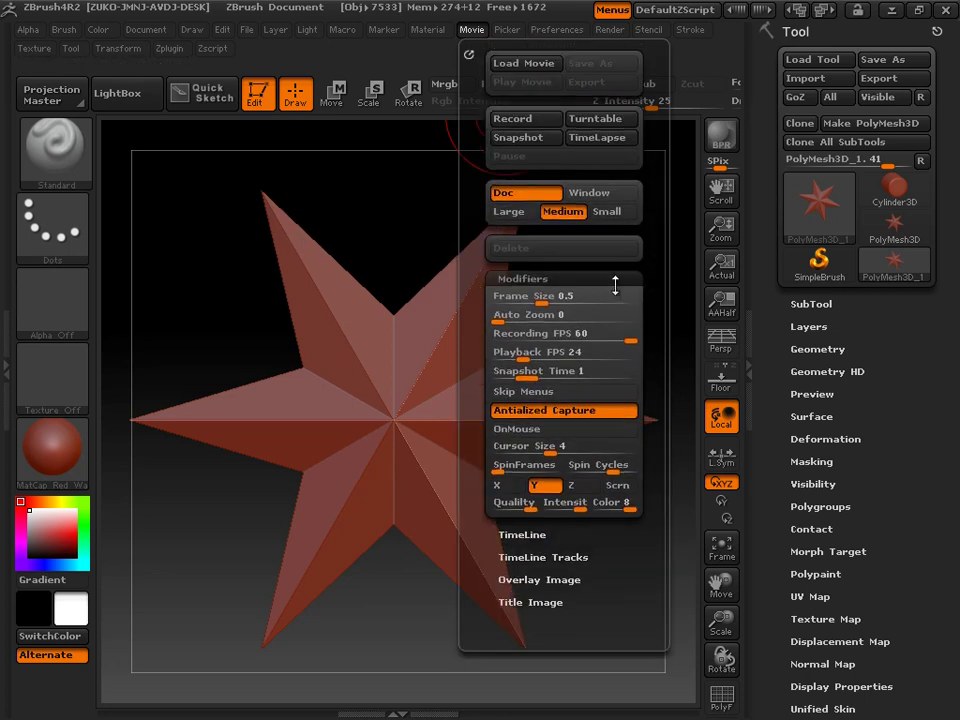
pyautogui.click(542, 331)
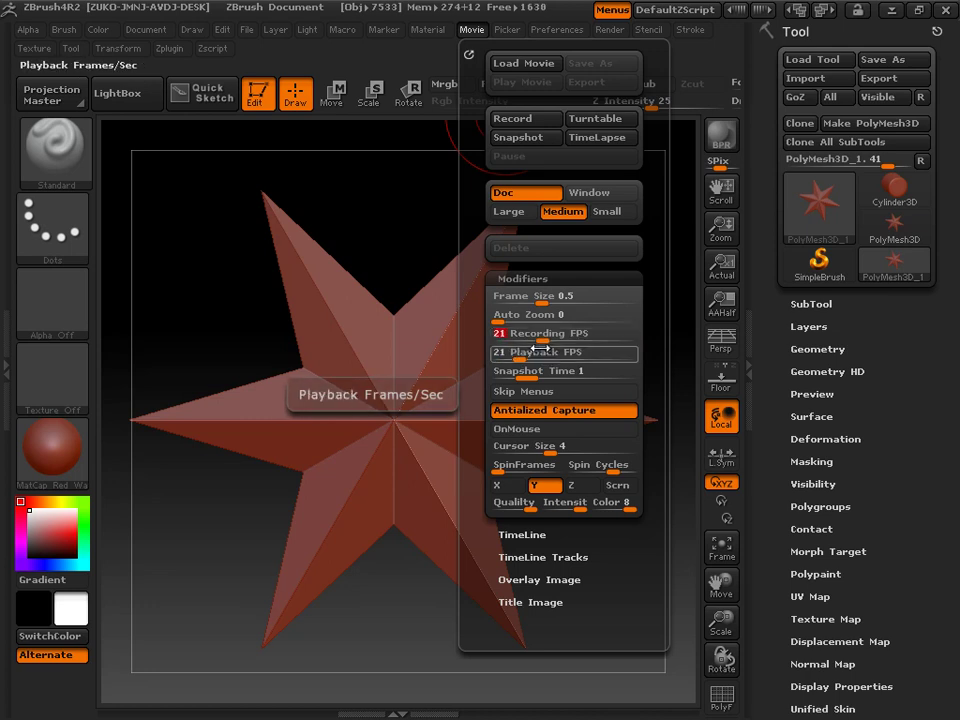
pyautogui.moveTo(538, 347); pyautogui.dragTo(540, 347)
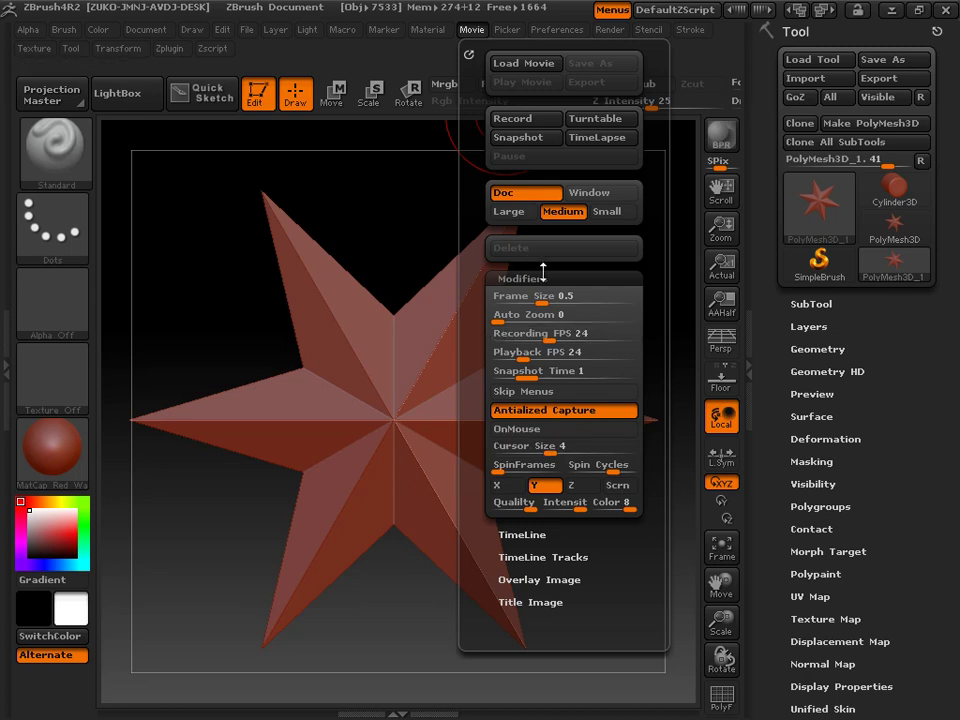
# Enable the Skip Menus and OnMouse recording modifiers for the movie and switch both off again
pyautogui.click(545, 391)
pyautogui.click(545, 429)
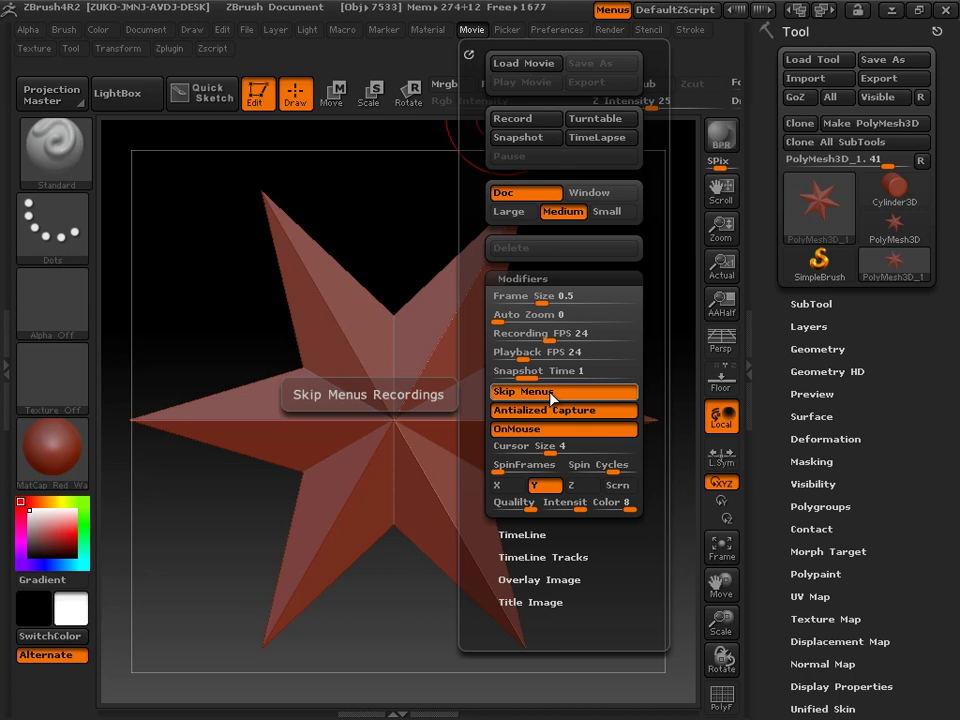
pyautogui.click(551, 397)
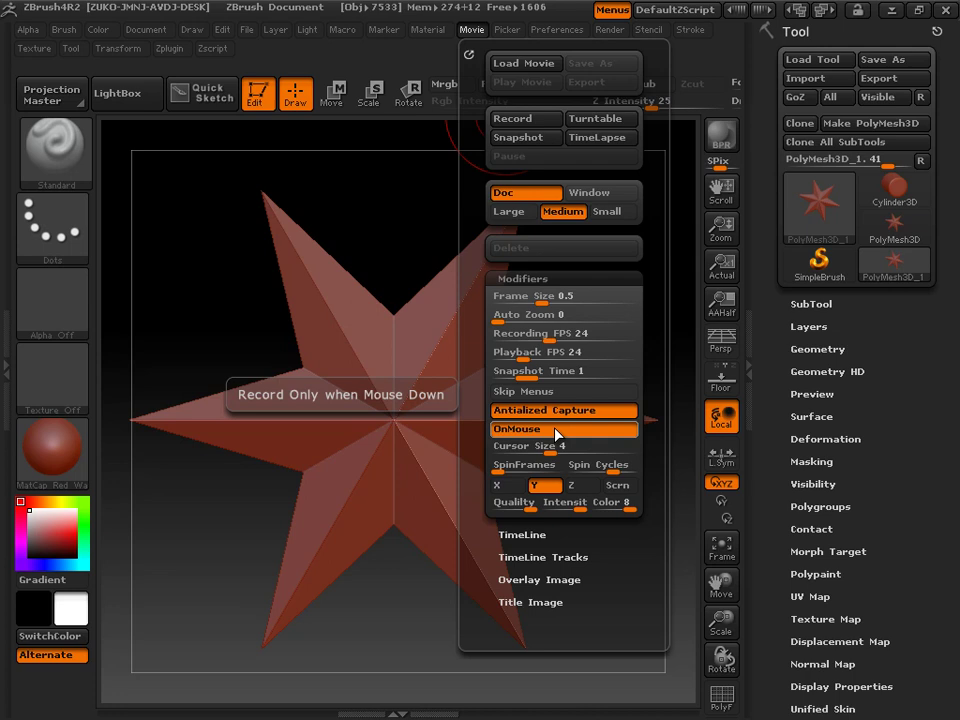
pyautogui.click(583, 430)
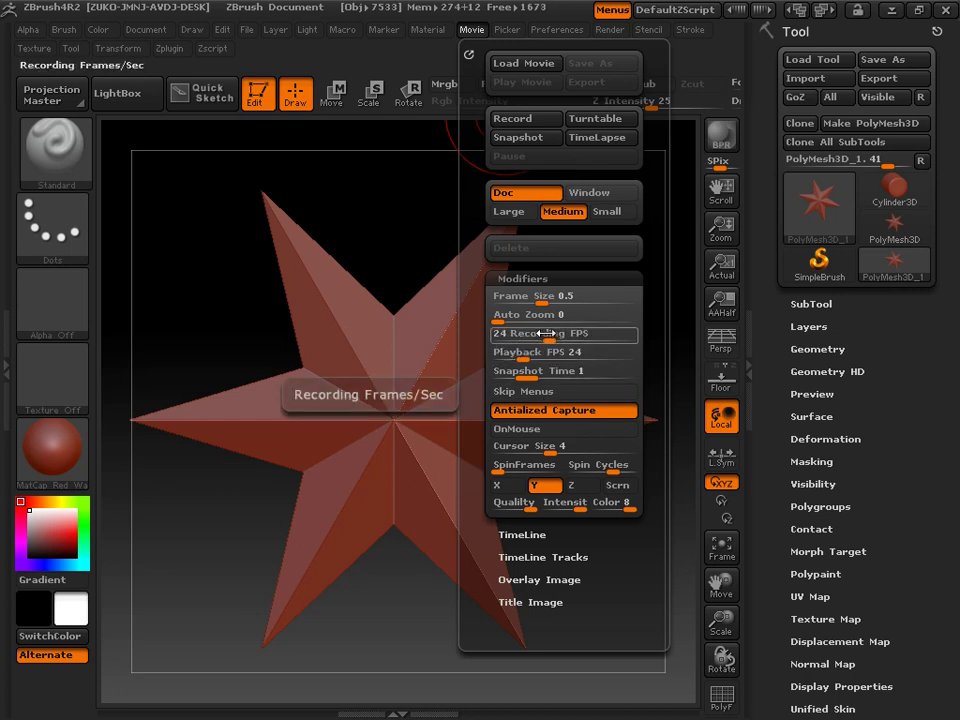
# Set the movie's Recording FPS to 60 and its Playback FPS to 24
pyautogui.moveTo(543, 332); pyautogui.dragTo(521, 340)
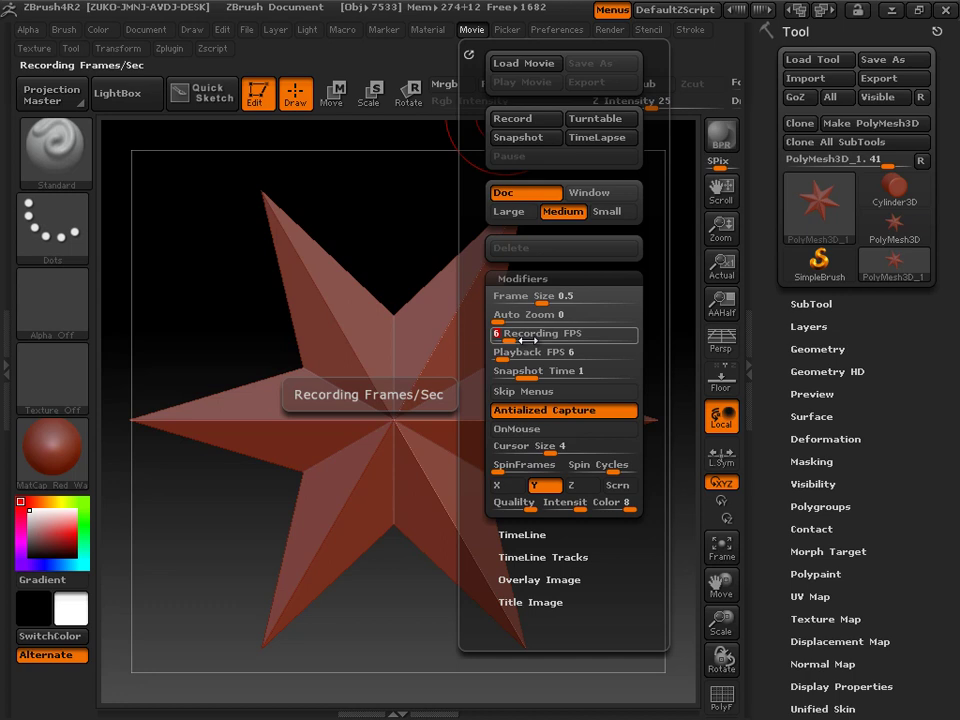
pyautogui.write('0')
pyautogui.press('Return')
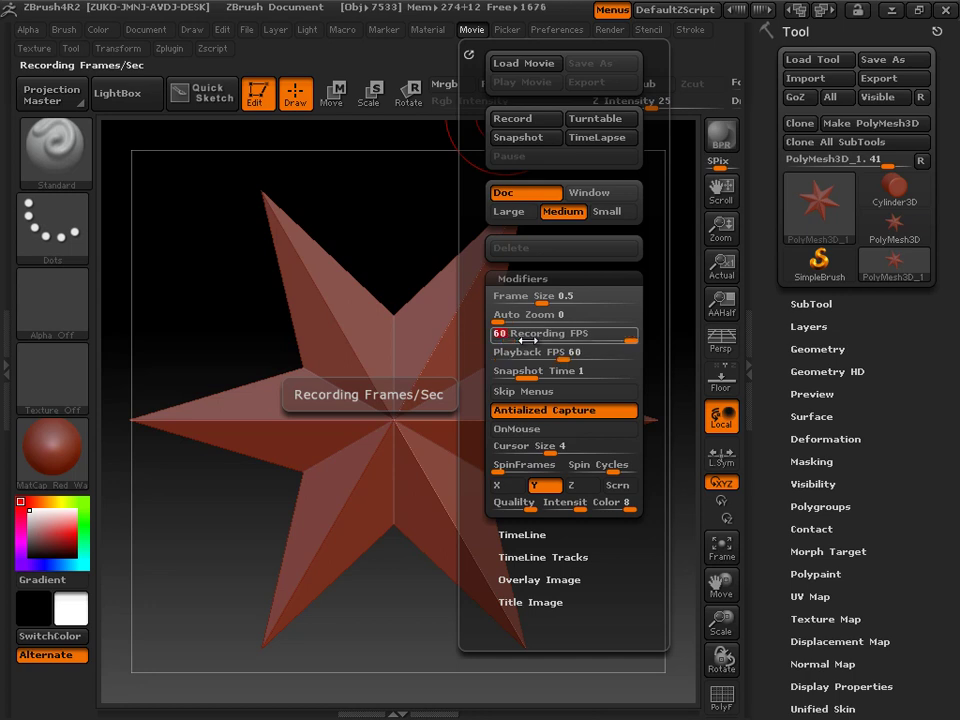
pyautogui.click(531, 353)
pyautogui.write('24')
pyautogui.press('Return')
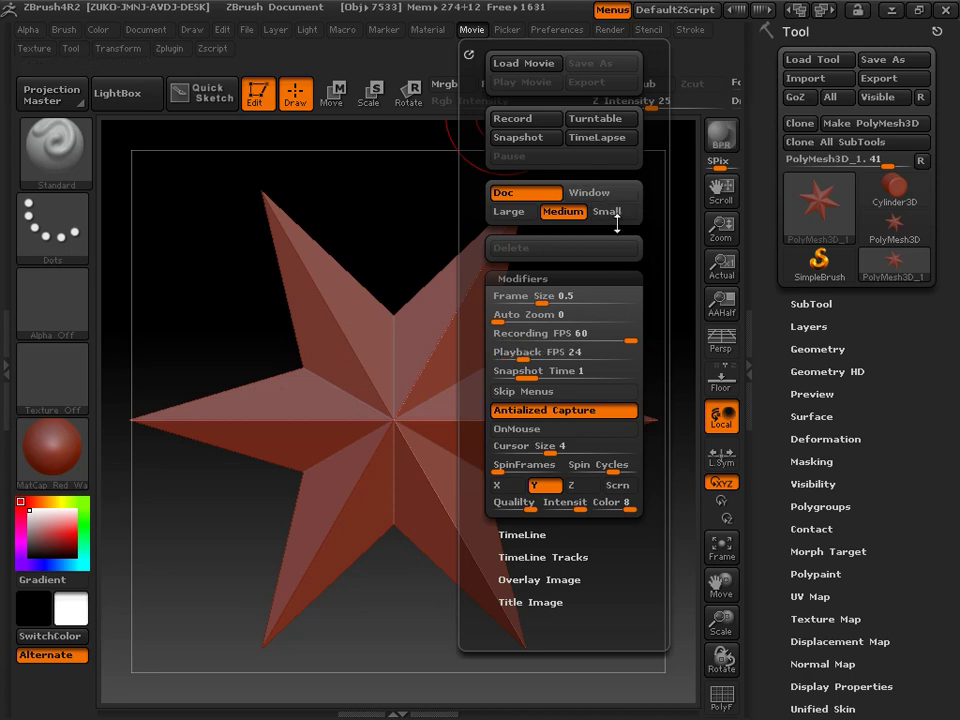
# Record a movie of the star while rotating and scaling it in the canvas, and pause the recording
pyautogui.click(528, 120)
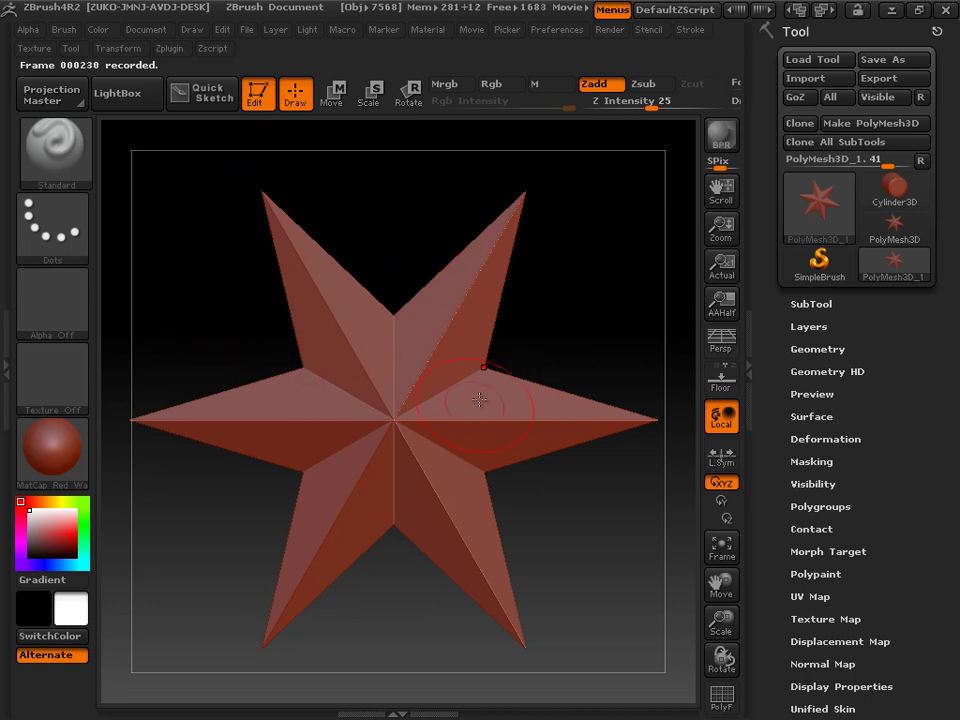
pyautogui.moveTo(597, 321)
pyautogui.mouseDown()
pyautogui.moveTo(611, 358)
pyautogui.moveTo(583, 289)
pyautogui.mouseUp()
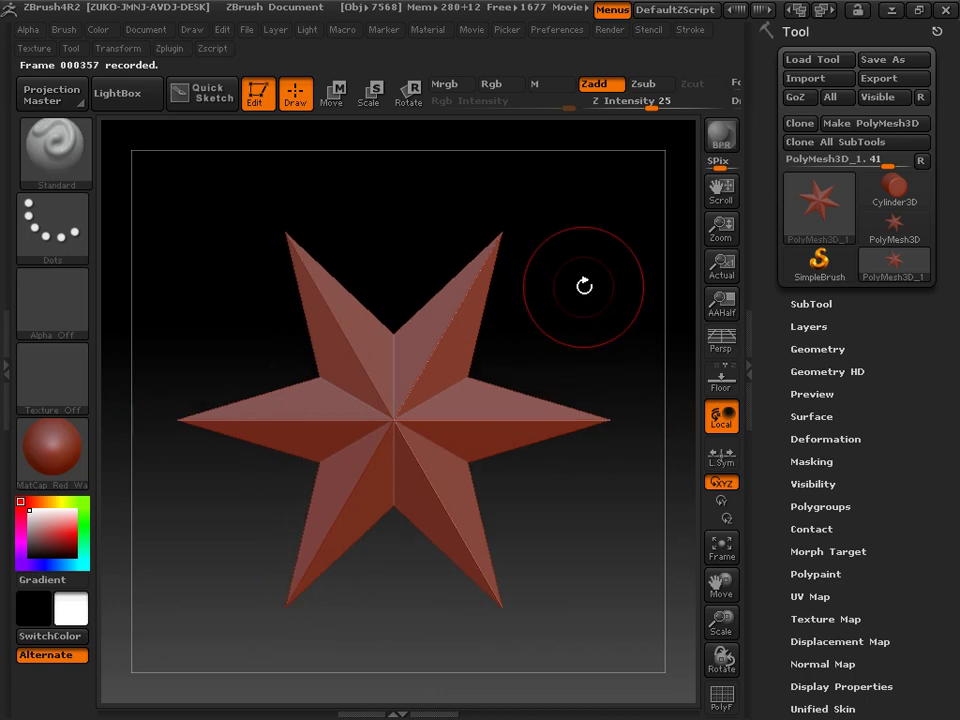
pyautogui.moveTo(645, 280); pyautogui.dragTo(560, 332)
pyautogui.keyDown('shift'); pyautogui.moveTo(560, 332); pyautogui.dragTo(555, 328); pyautogui.keyUp('shift')
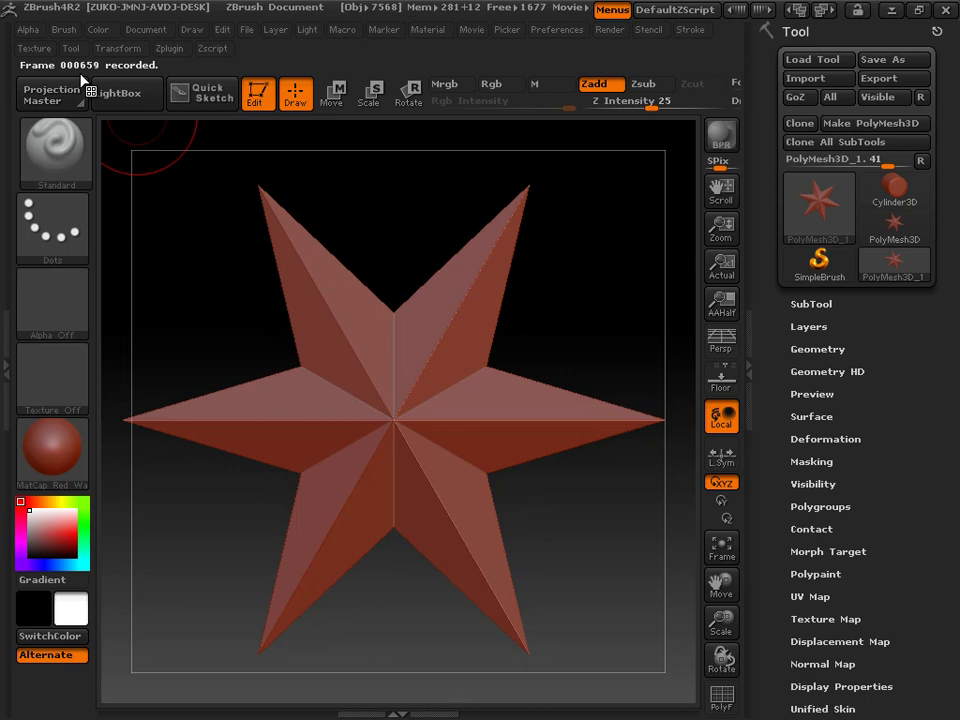
pyautogui.click(473, 31)
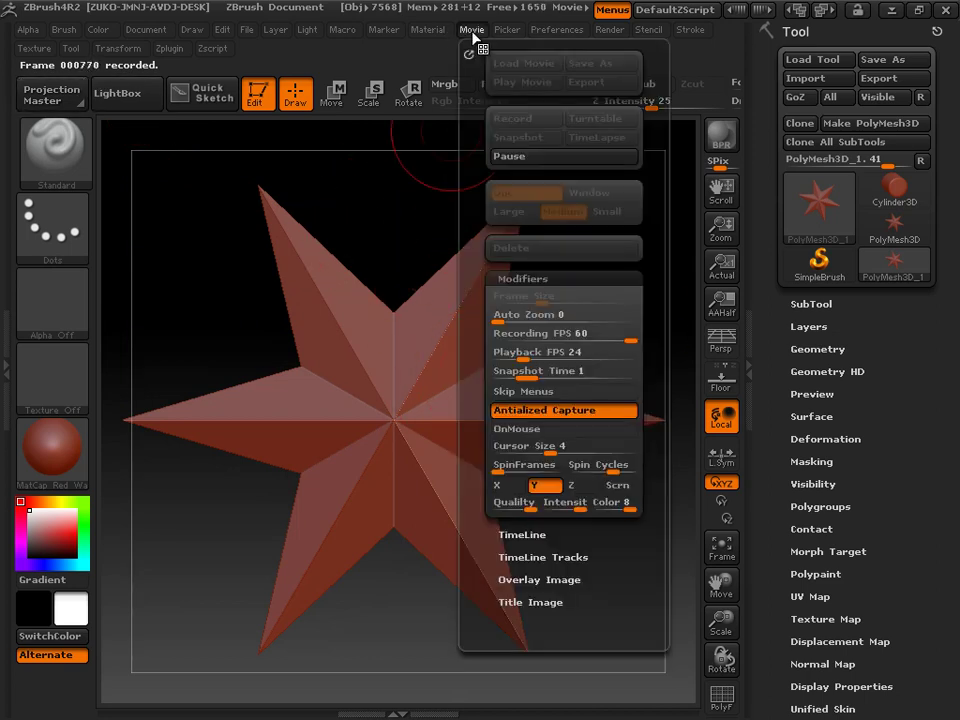
pyautogui.click(589, 163)
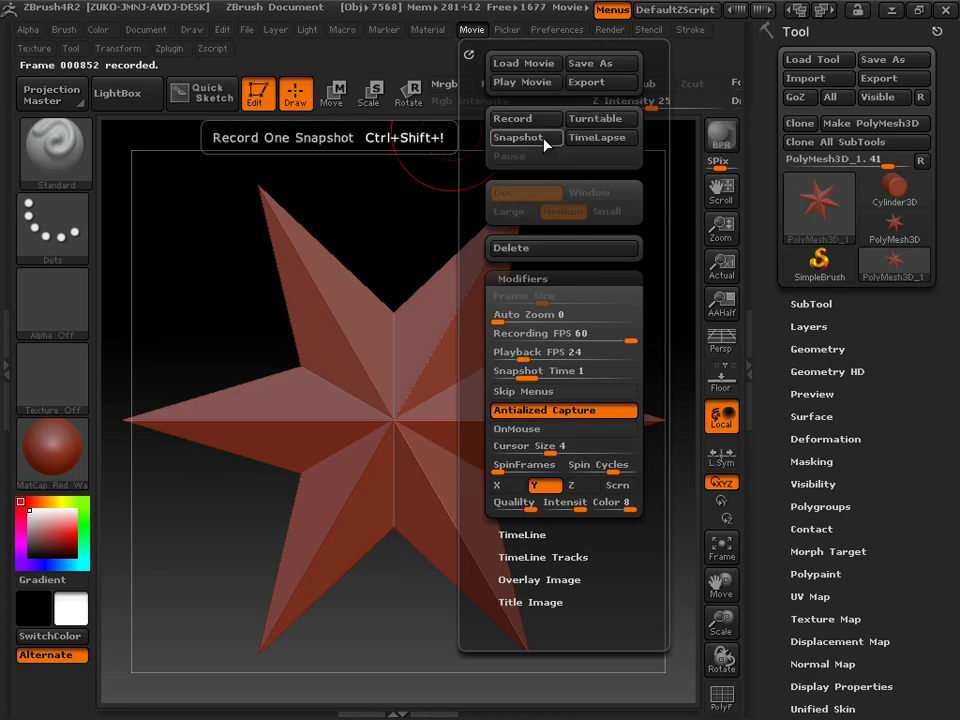
# Play back the recorded movie of the star
pyautogui.click(469, 30)
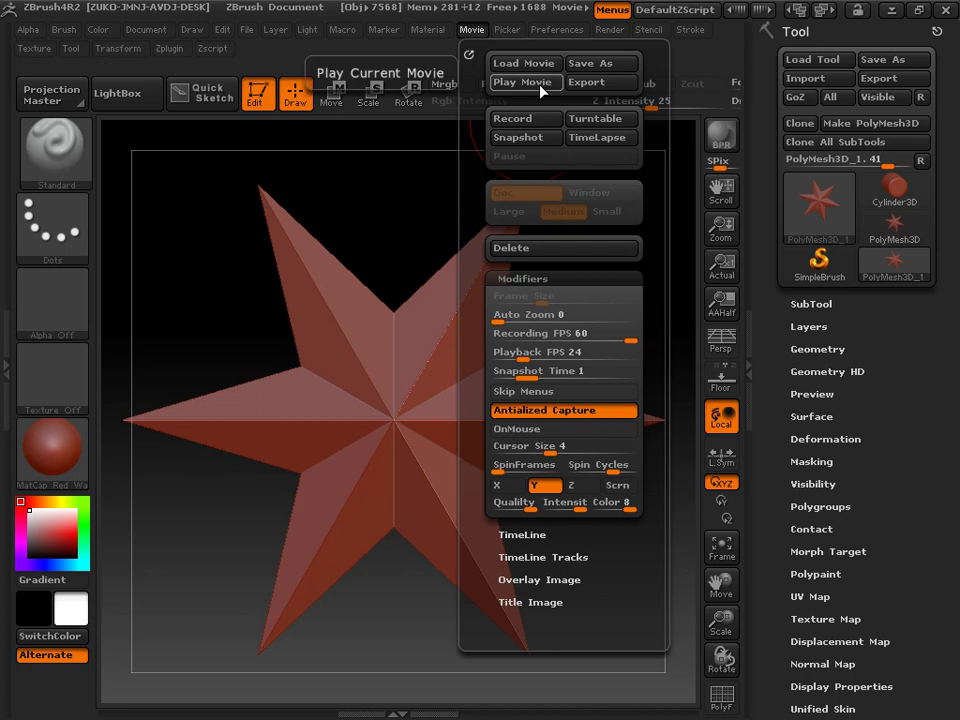
pyautogui.click(541, 84)
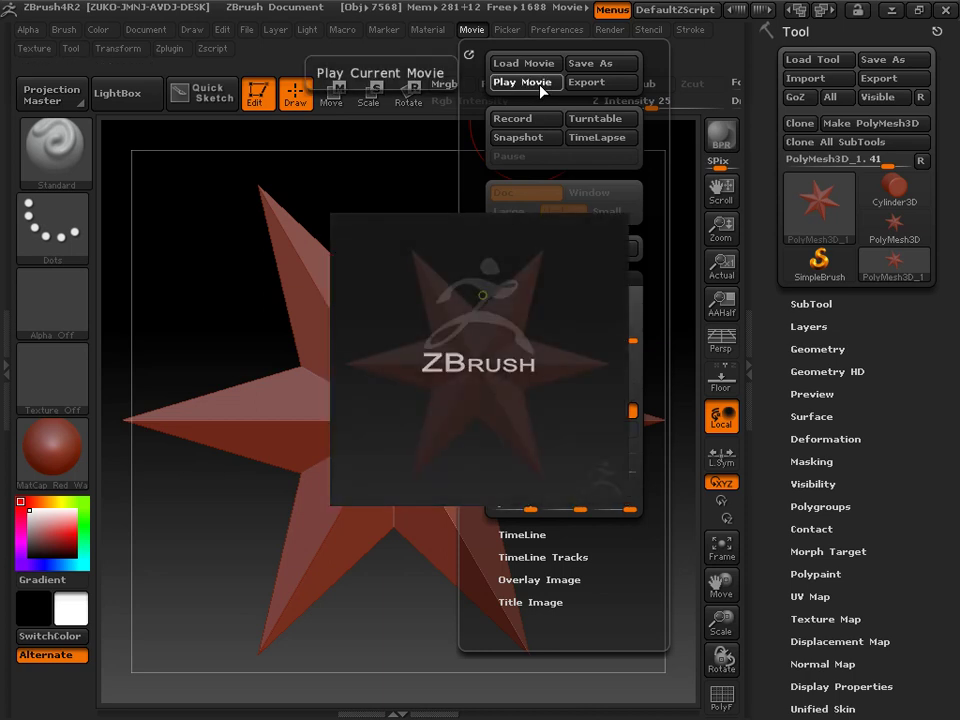
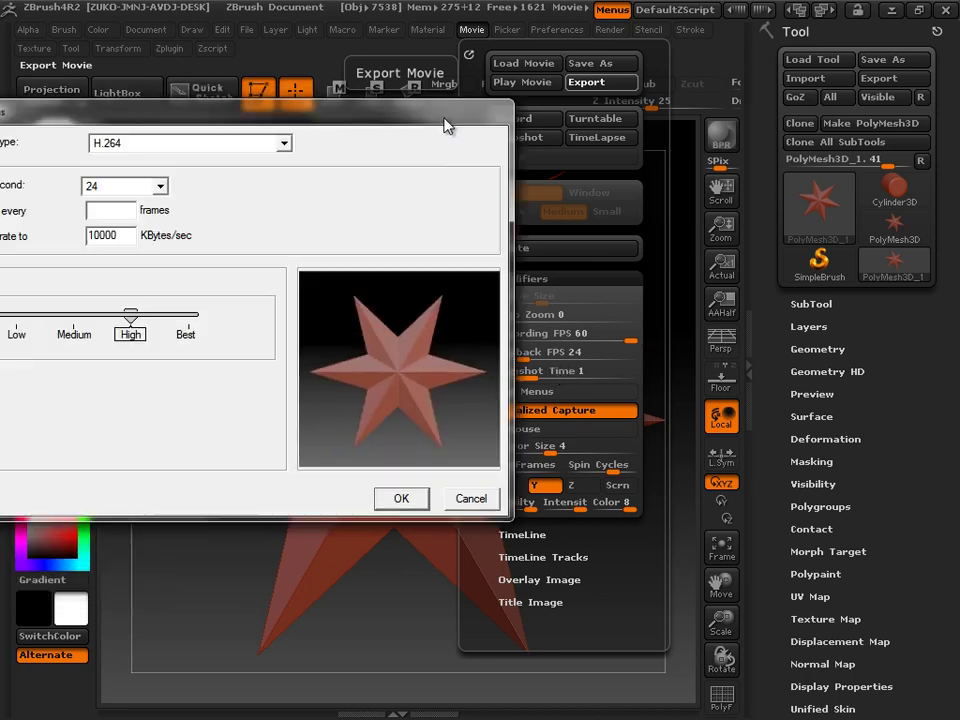
# Export the recorded movie with H.264 compression at 24 frames per second, High quality and a new data rate limit
pyautogui.moveTo(446, 124); pyautogui.dragTo(644, 128)
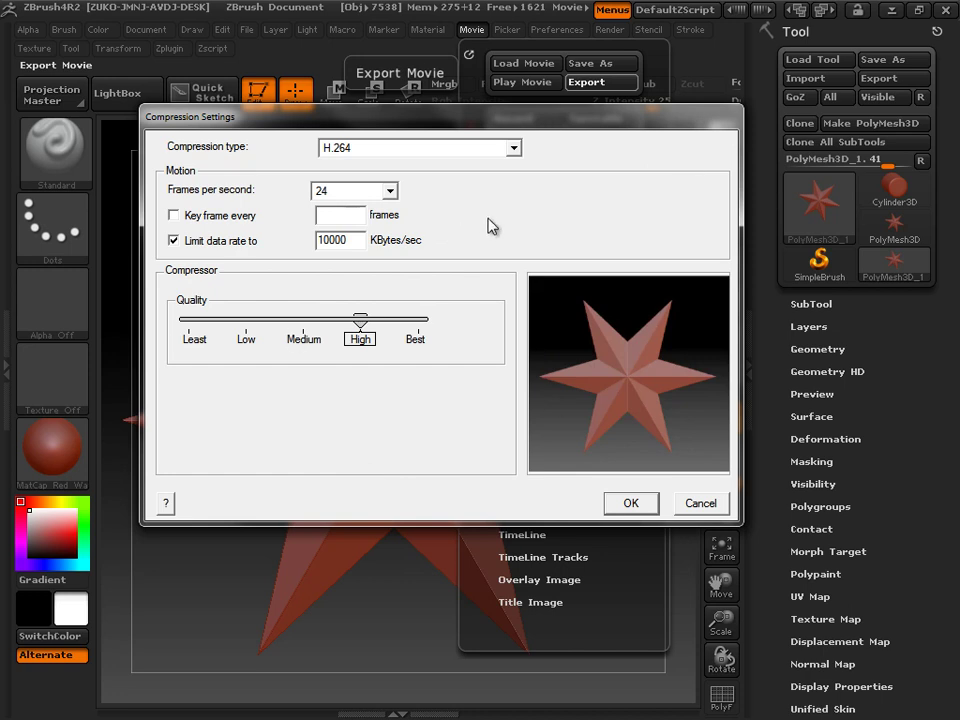
pyautogui.click(456, 151)
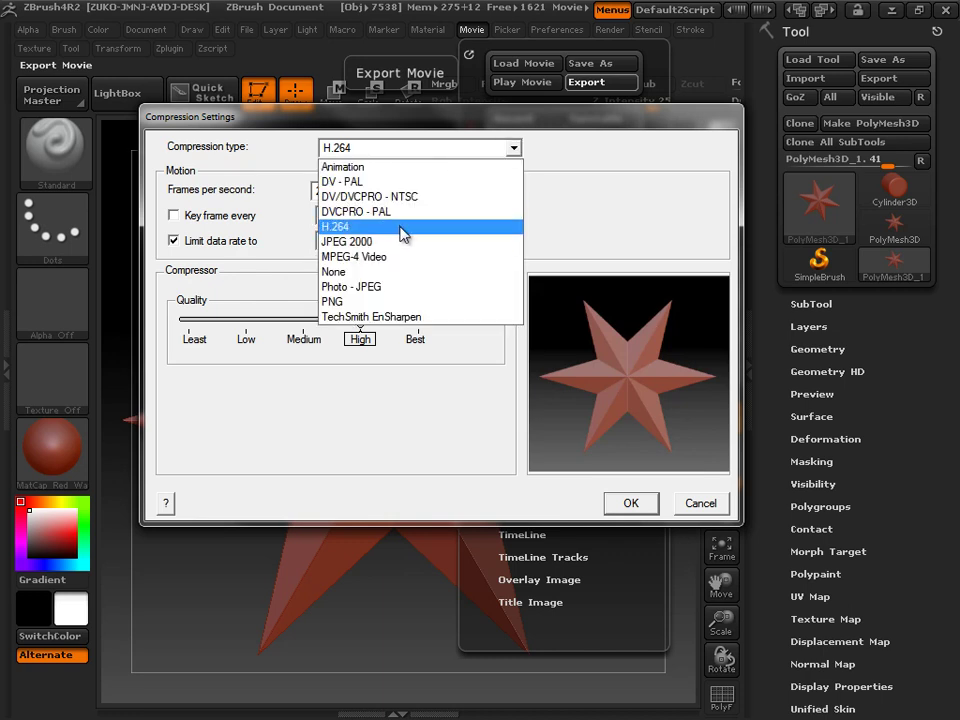
pyautogui.click(401, 228)
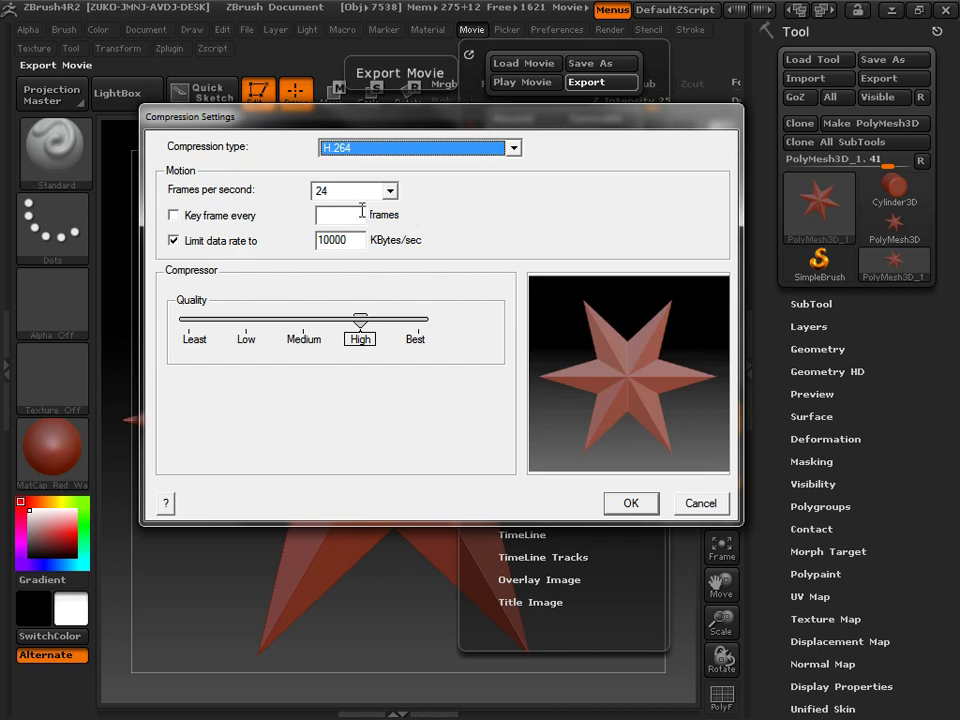
pyautogui.click(381, 192)
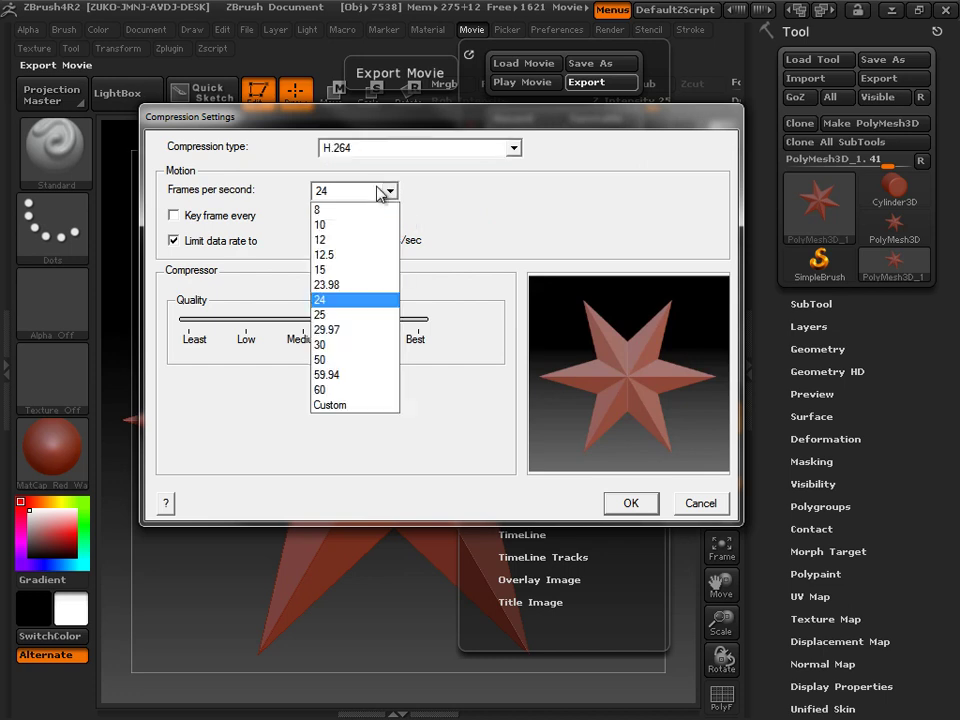
pyautogui.click(350, 306)
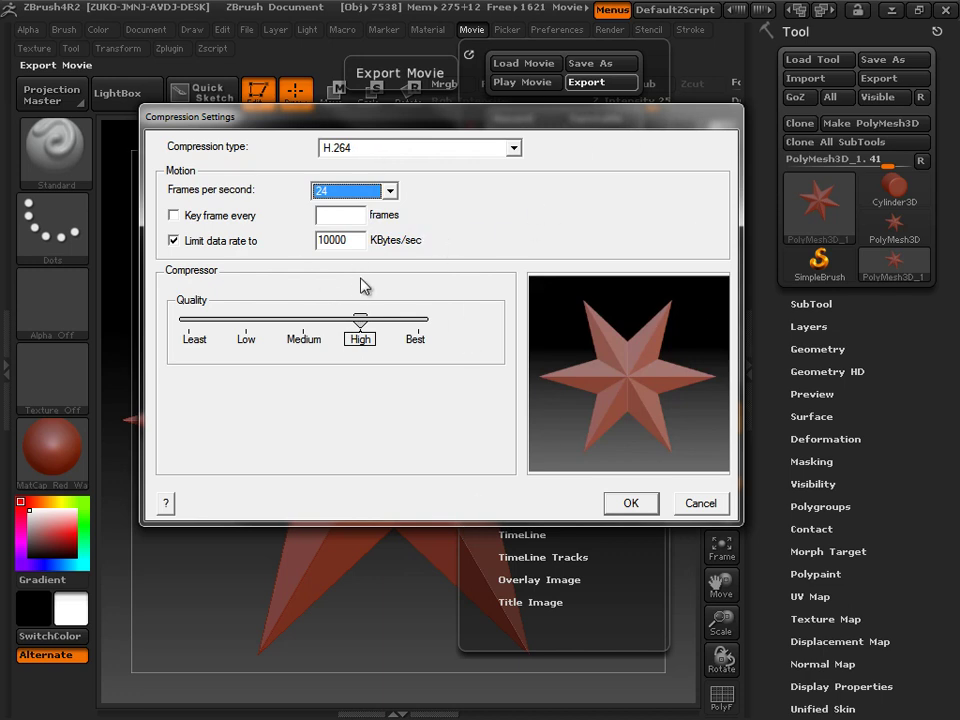
pyautogui.moveTo(360, 242); pyautogui.dragTo(287, 240)
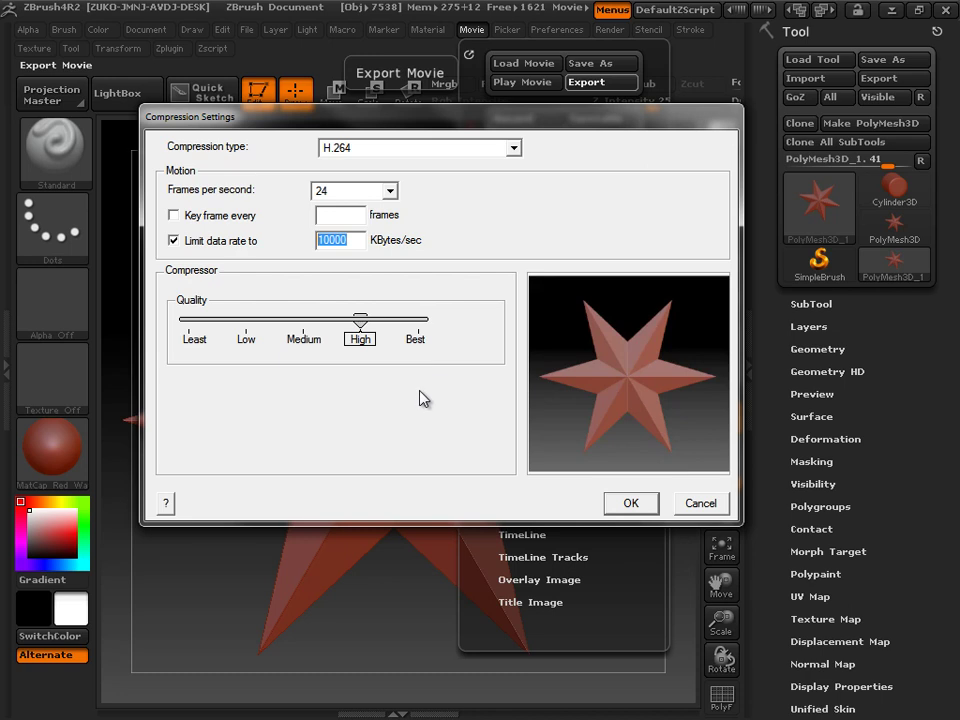
pyautogui.click(360, 242)
pyautogui.moveTo(364, 242); pyautogui.dragTo(299, 246)
pyautogui.write('4')
pyautogui.click(616, 506)
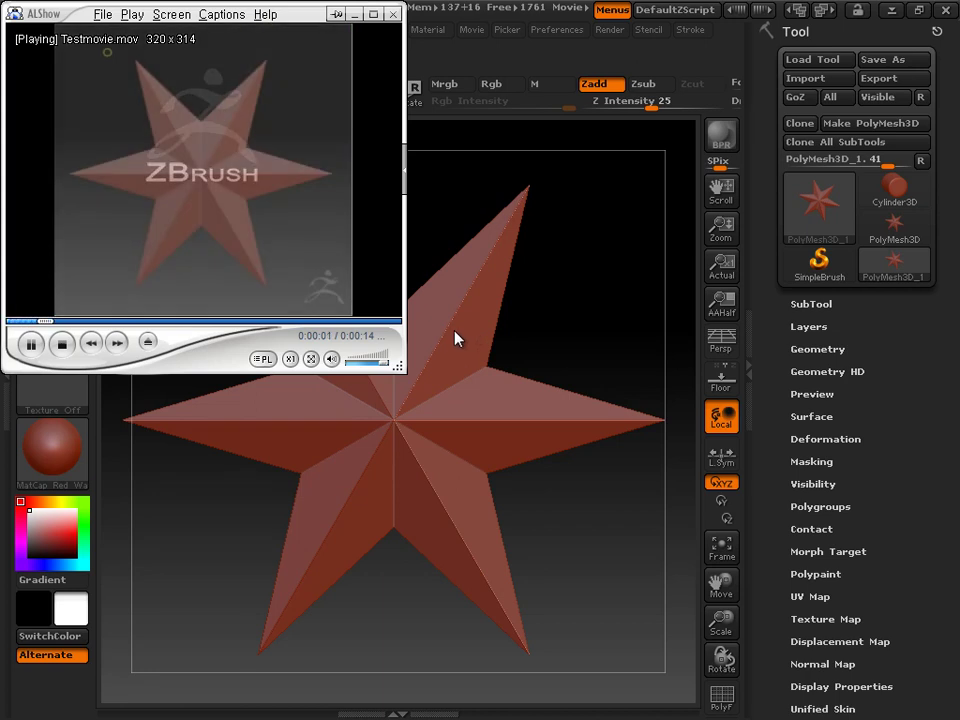
# Close the exported video's player and start a time-lapse recording of the star
pyautogui.click(393, 17)
pyautogui.moveTo(617, 289); pyautogui.dragTo(590, 286)
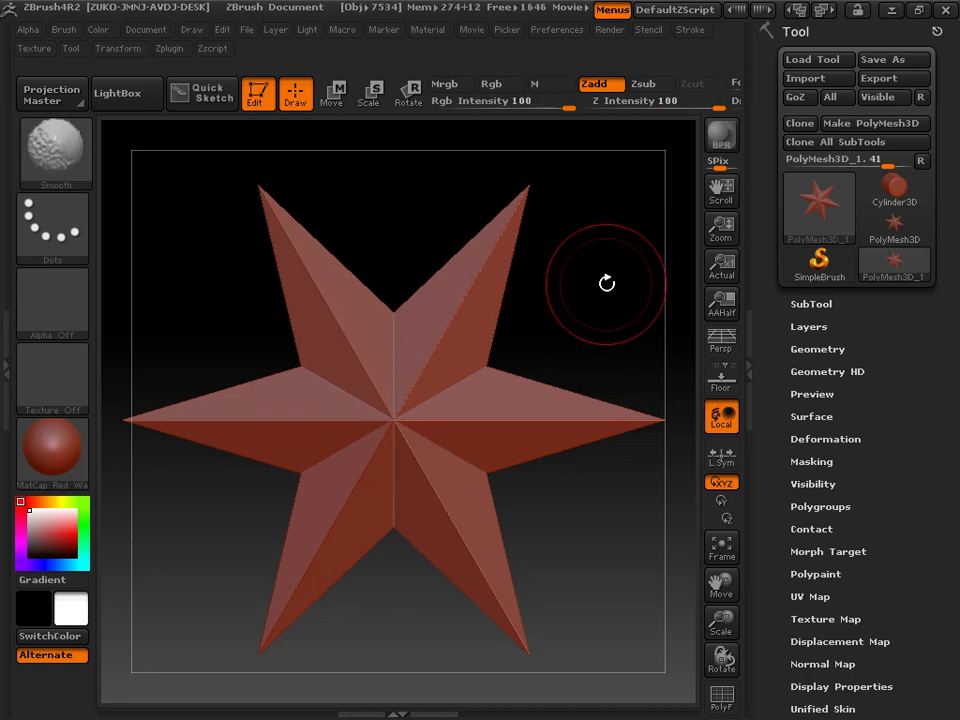
pyautogui.click(469, 31)
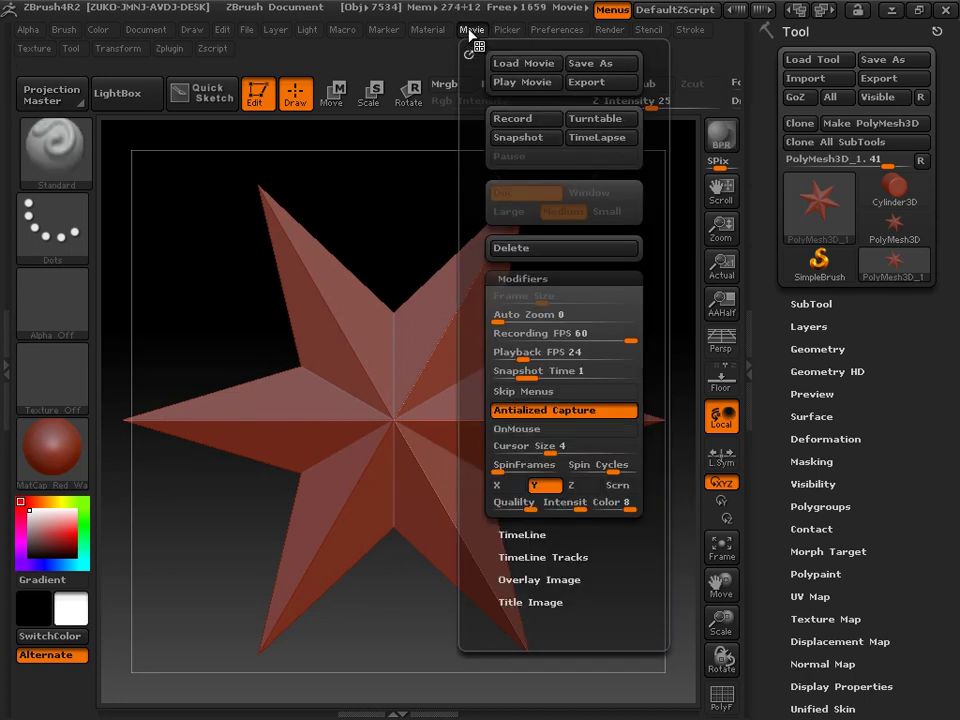
pyautogui.click(617, 149)
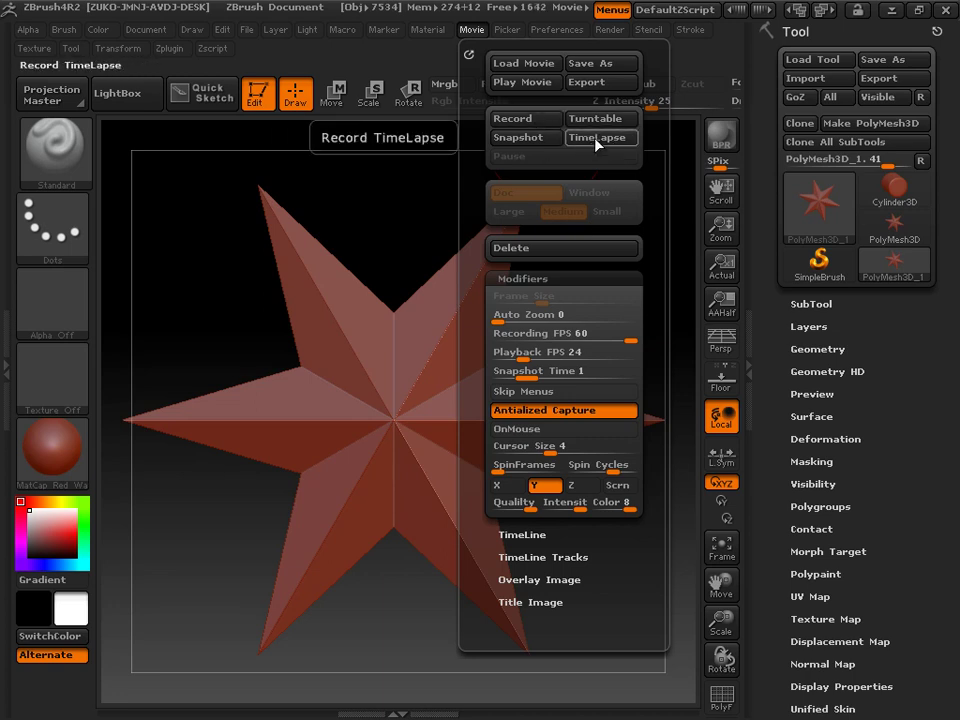
pyautogui.click(598, 140)
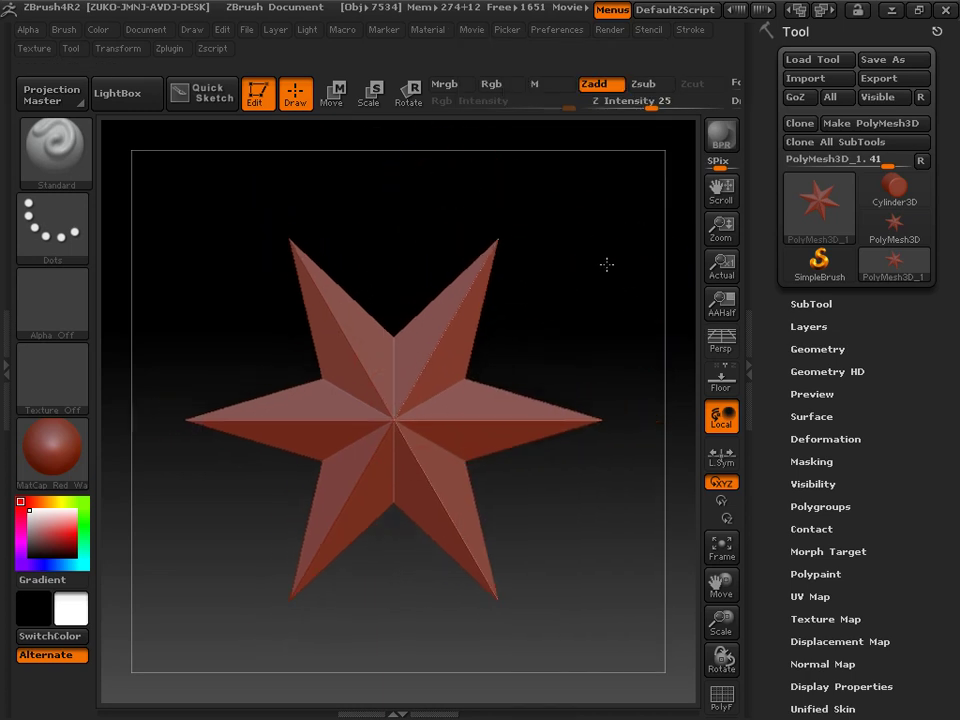
# Rotate and scale the star in the canvas for the time-lapse, and pause the recording
pyautogui.moveTo(594, 285); pyautogui.dragTo(522, 277)
pyautogui.moveTo(600, 328)
pyautogui.keyDown('alt'); pyautogui.mouseDown()
pyautogui.moveTo(519, 253)
pyautogui.moveTo(570, 281)
pyautogui.moveTo(566, 349)
pyautogui.moveTo(529, 328)
pyautogui.moveTo(641, 339)
pyautogui.moveTo(401, 199)
pyautogui.moveTo(323, 208)
pyautogui.moveTo(315, 300)
pyautogui.moveTo(546, 418)
pyautogui.moveTo(586, 233)
pyautogui.moveTo(634, 242)
pyautogui.moveTo(564, 266)
pyautogui.moveTo(532, 341)
pyautogui.moveTo(521, 294)
pyautogui.mouseUp(); pyautogui.keyUp('alt')
pyautogui.moveTo(200, 133); pyautogui.dragTo(520, 250)
pyautogui.click(470, 30)
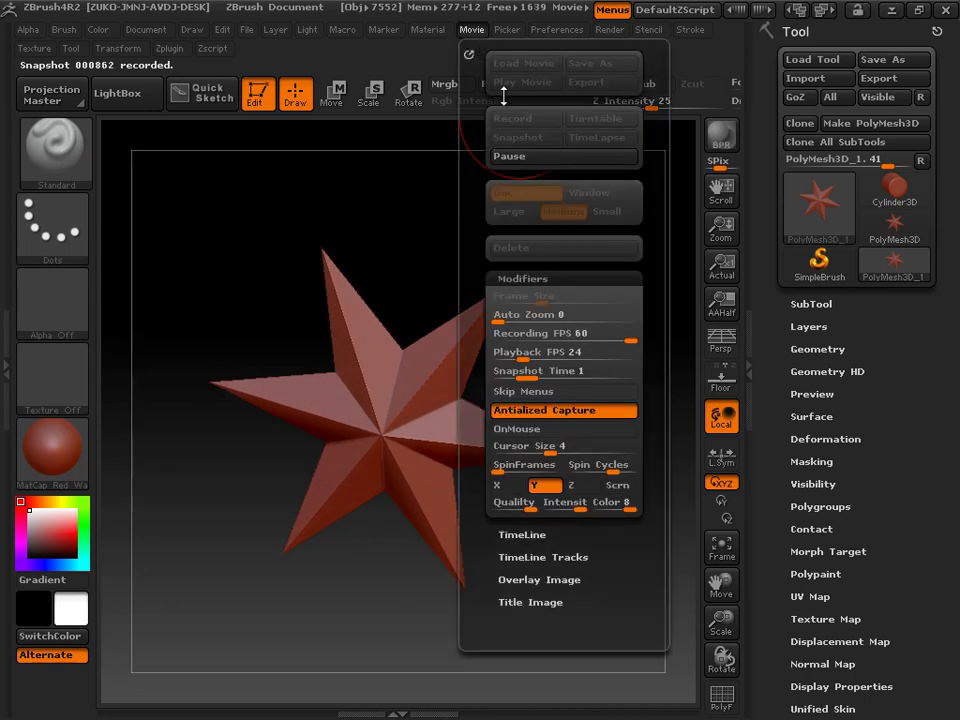
pyautogui.click(527, 155)
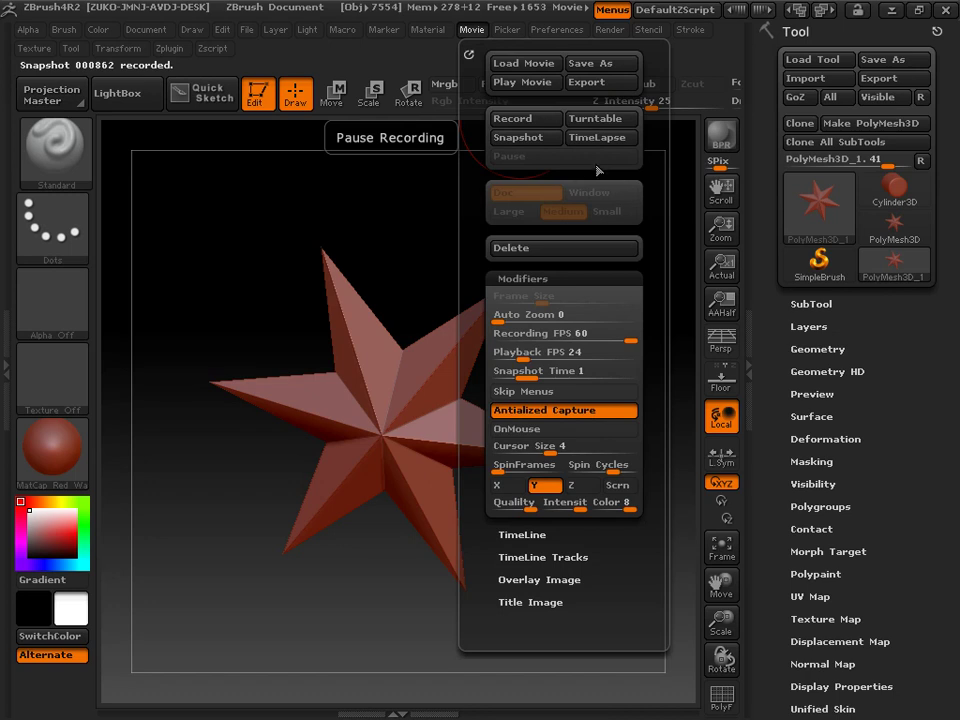
# Play back the recorded movie and delete it without saving a ZMovie file
pyautogui.click(534, 88)
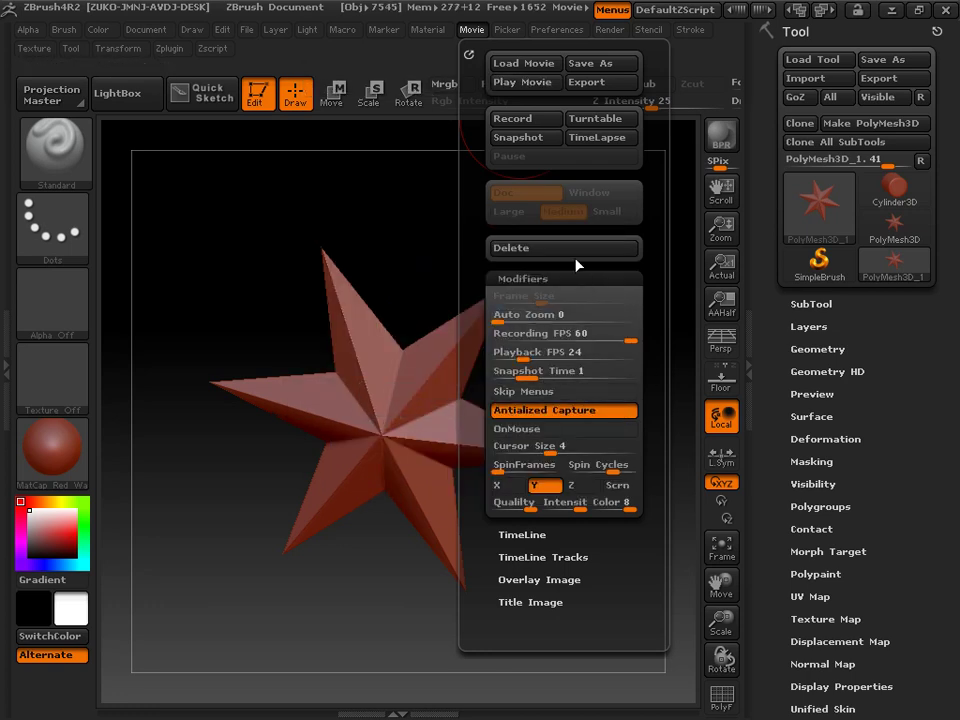
pyautogui.click(560, 248)
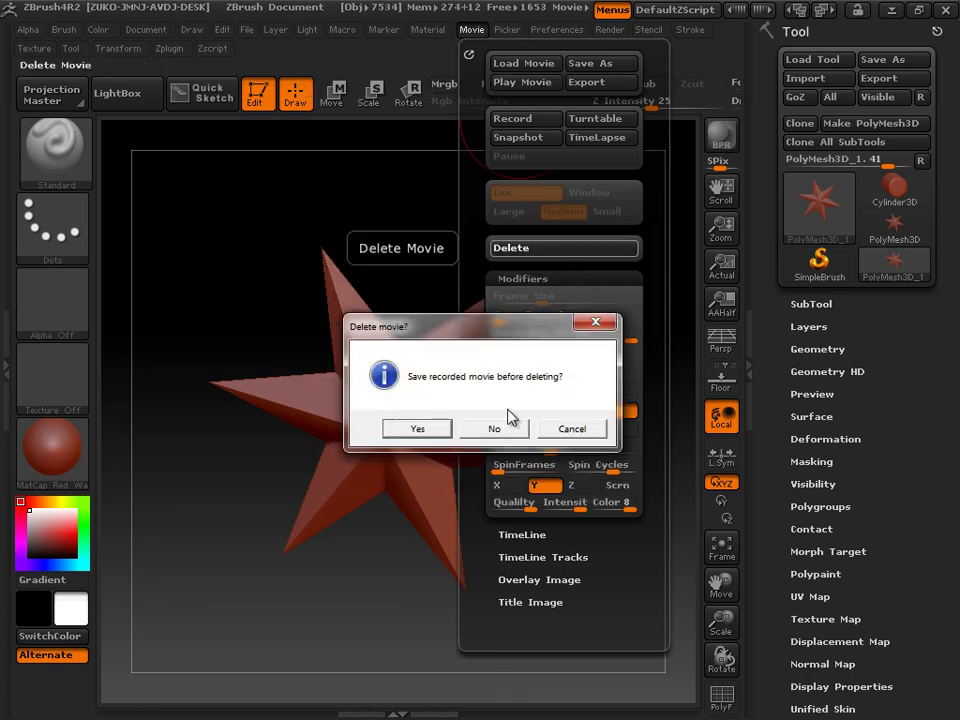
pyautogui.click(566, 431)
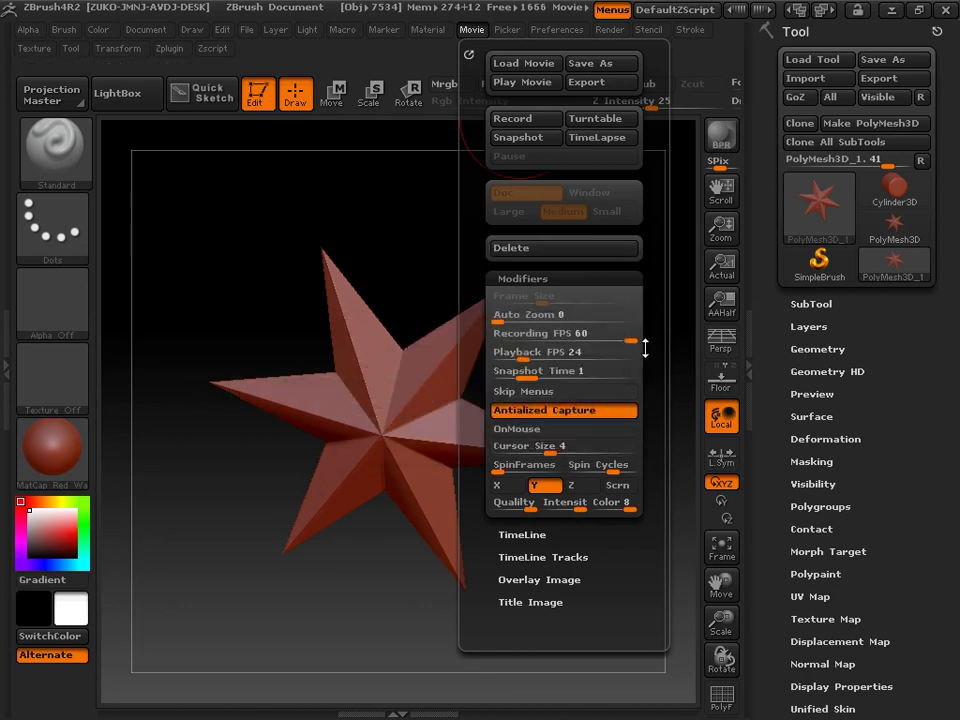
pyautogui.click(532, 129)
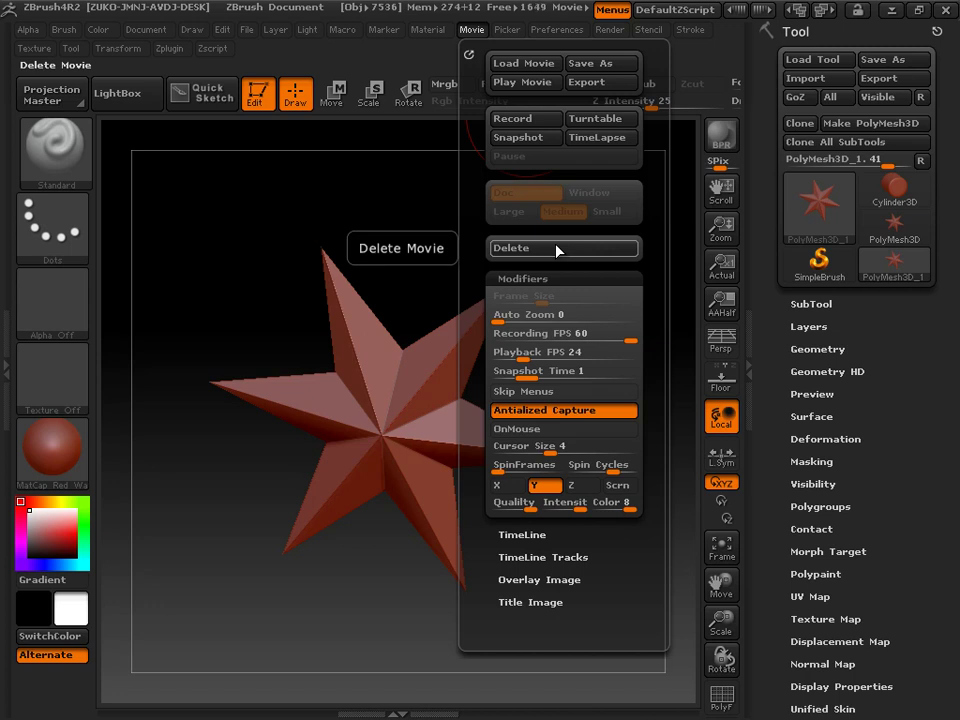
pyautogui.click(608, 252)
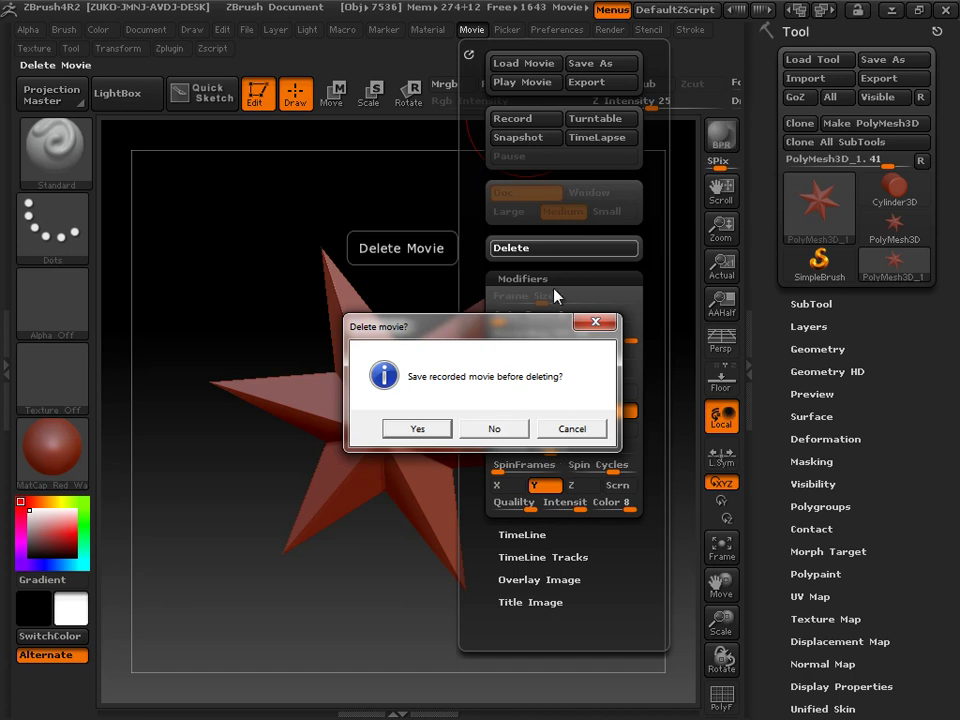
pyautogui.click(418, 429)
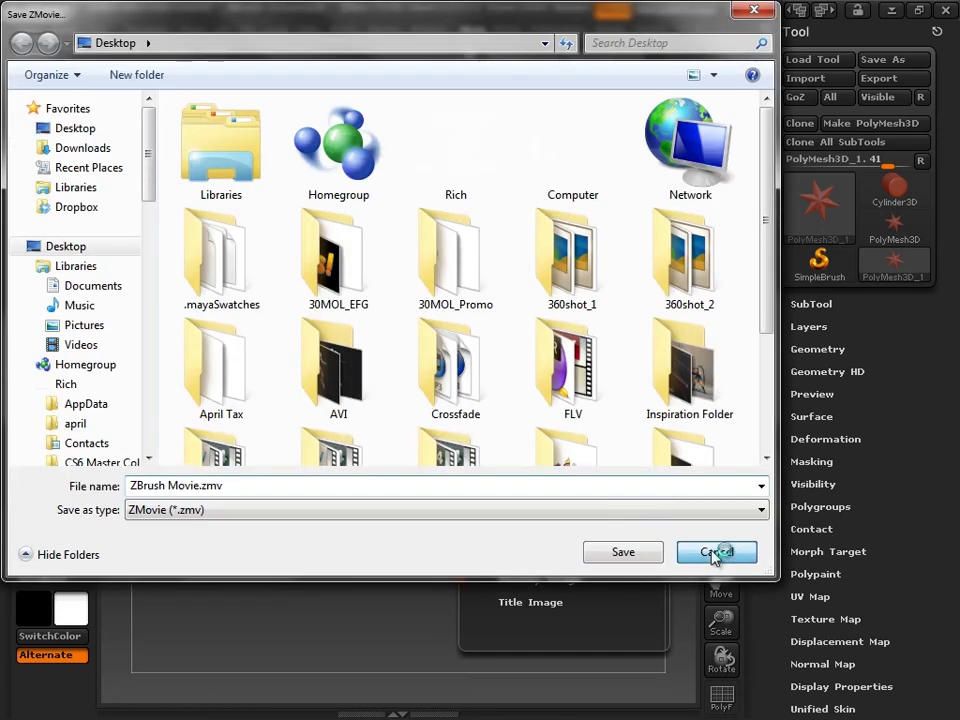
pyautogui.click(714, 552)
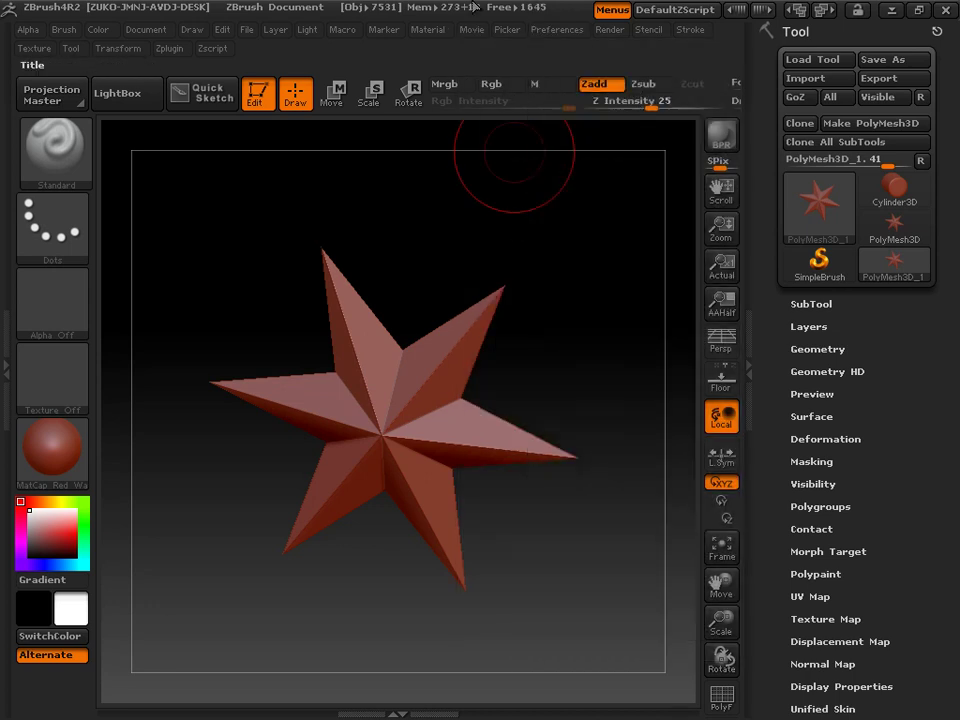
# Start a new time-lapse recording and rotate, move and scale the star in the canvas
pyautogui.click(470, 35)
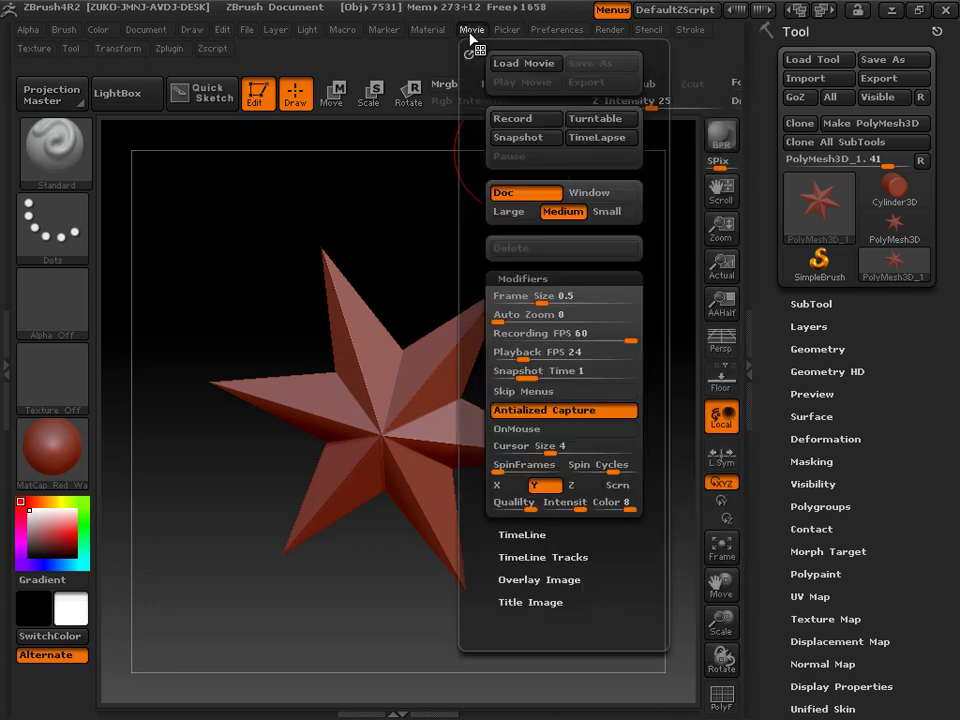
pyautogui.click(608, 147)
pyautogui.moveTo(497, 217)
pyautogui.mouseDown()
pyautogui.moveTo(471, 193)
pyautogui.moveTo(506, 268)
pyautogui.moveTo(452, 210)
pyautogui.mouseUp()
pyautogui.moveTo(594, 328)
pyautogui.mouseDown()
pyautogui.moveTo(602, 347)
pyautogui.moveTo(590, 277)
pyautogui.moveTo(594, 319)
pyautogui.mouseUp()
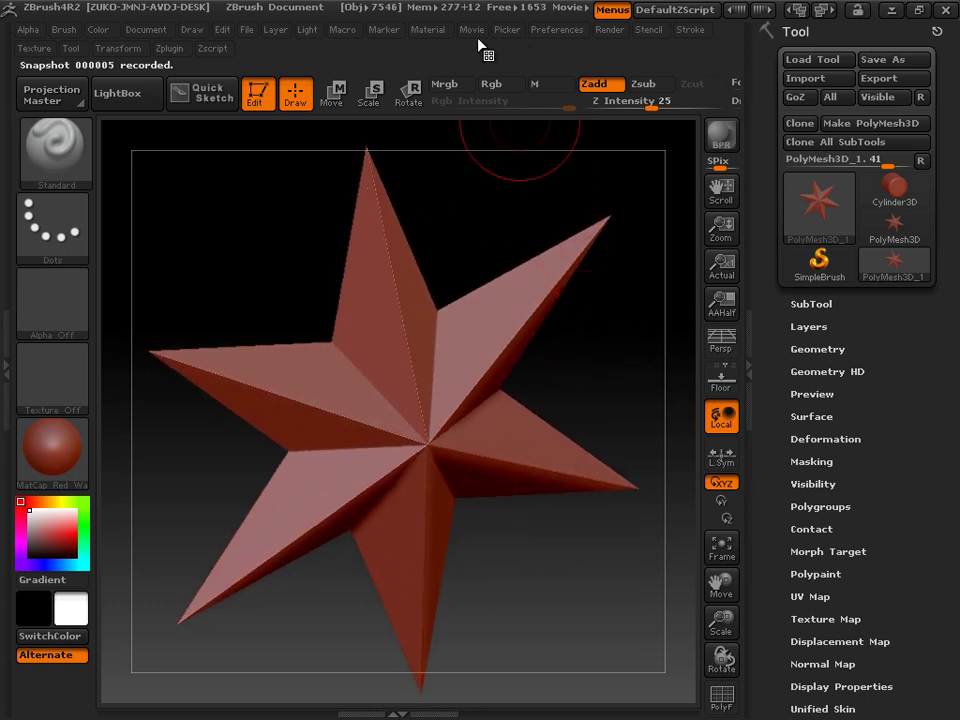
pyautogui.click(474, 30)
pyautogui.keyDown('alt'); pyautogui.moveTo(494, 205); pyautogui.dragTo(487, 168); pyautogui.keyUp('alt')
pyautogui.moveTo(606, 283)
pyautogui.keyDown('alt'); pyautogui.mouseDown()
pyautogui.moveTo(625, 351)
pyautogui.moveTo(606, 381)
pyautogui.moveTo(589, 342)
pyautogui.moveTo(587, 365)
pyautogui.mouseUp(); pyautogui.keyUp('alt')
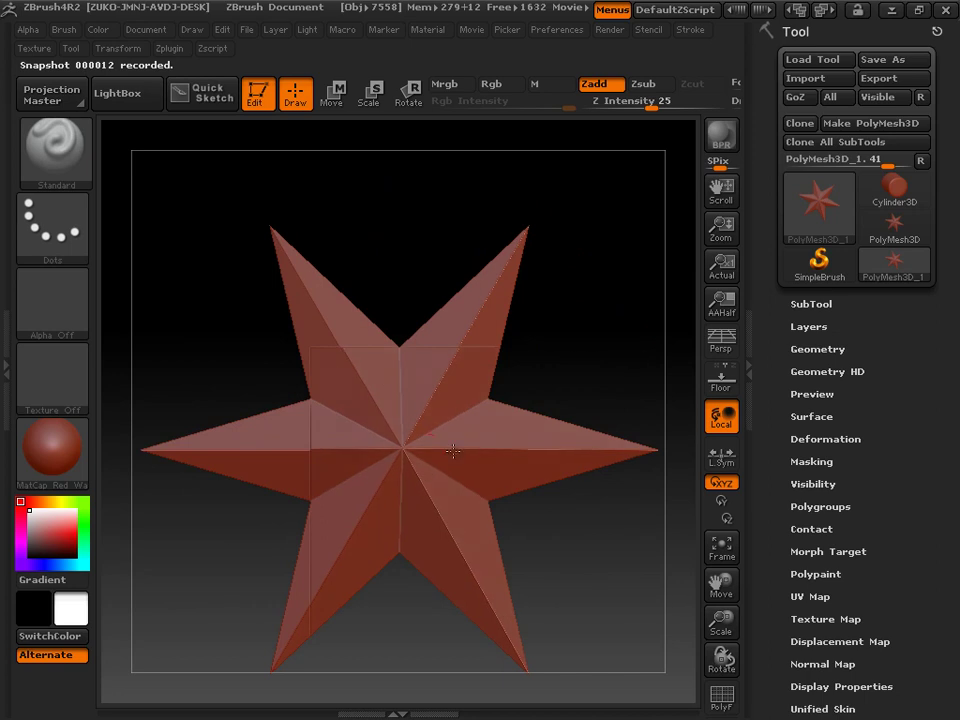
# Undo the last change to the star, and rotate and scale it with the time-lapse running
pyautogui.hotkey('ctrl', 'z')
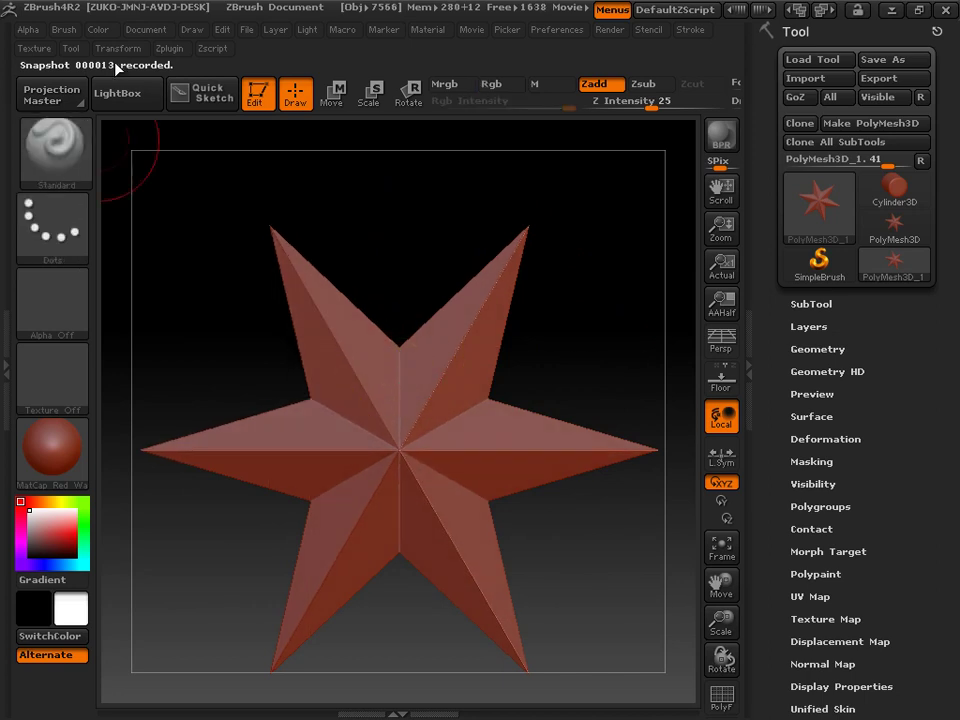
pyautogui.moveTo(557, 306); pyautogui.dragTo(597, 352)
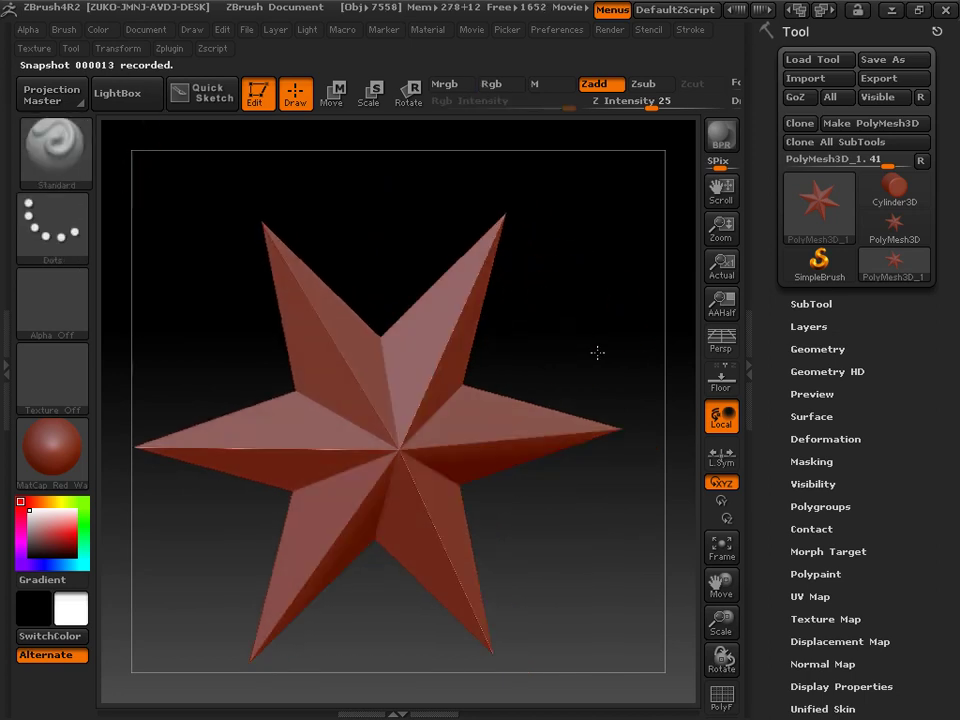
pyautogui.keyDown('alt'); pyautogui.moveTo(527, 285); pyautogui.dragTo(424, 279); pyautogui.keyUp('alt')
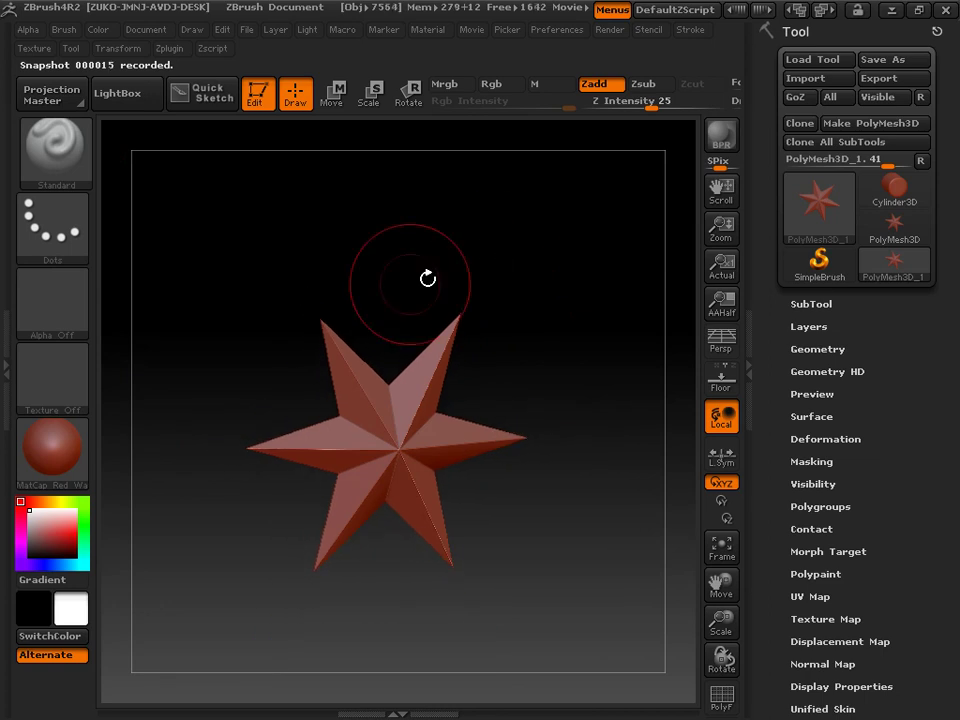
pyautogui.click(78, 168)
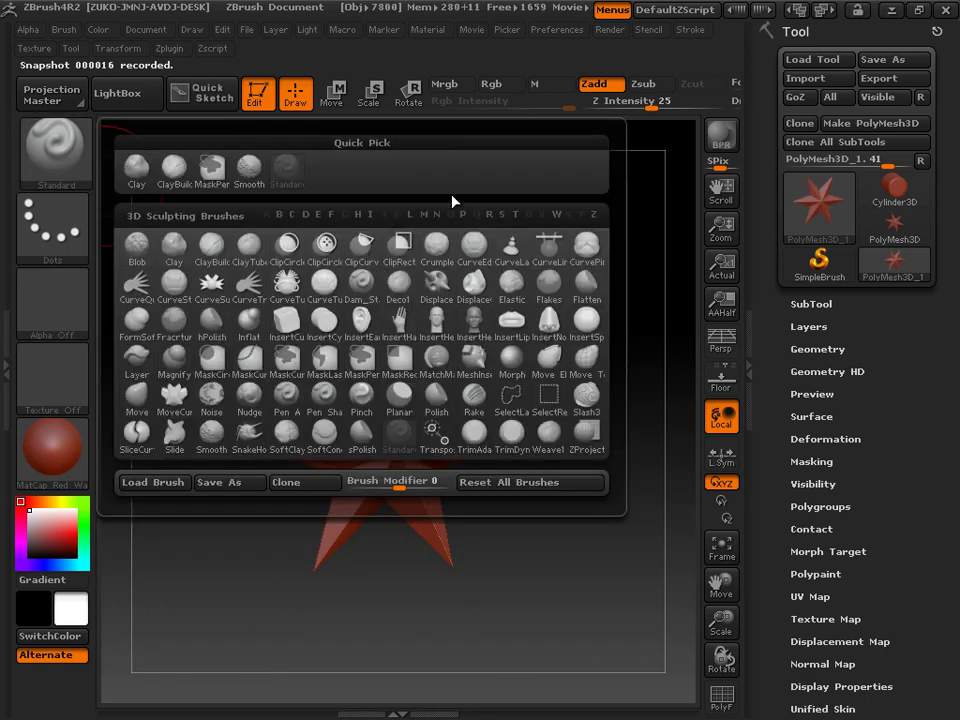
pyautogui.keyDown('alt'); pyautogui.moveTo(548, 300); pyautogui.dragTo(585, 395); pyautogui.keyUp('alt')
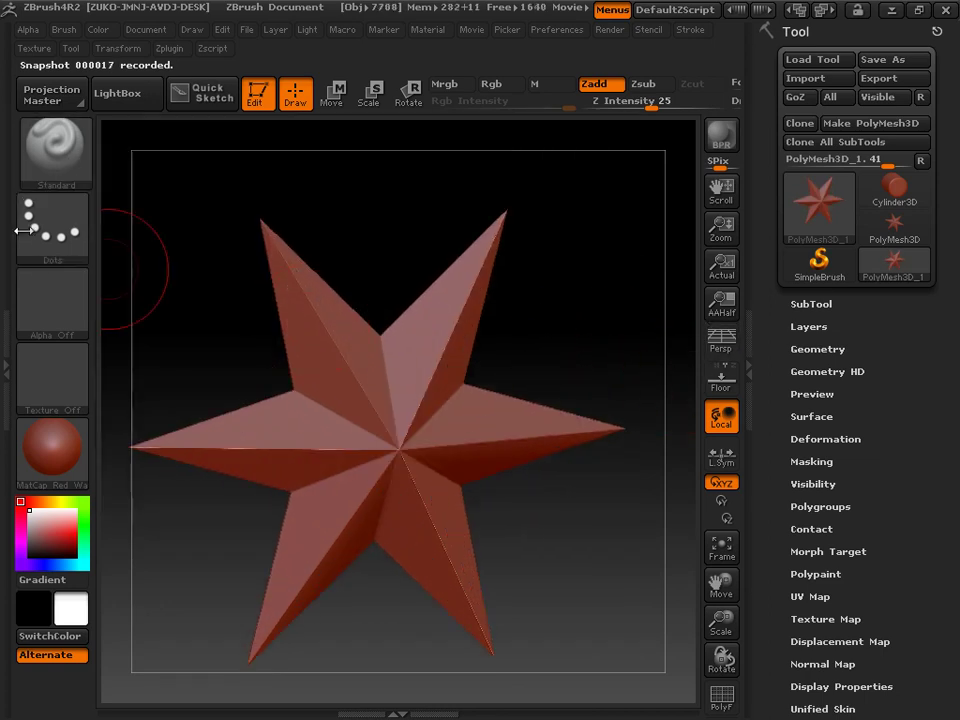
# Set the stroke type to Color Spray and sculpt near the star's centre, rotating and scaling the model
pyautogui.click(52, 228)
pyautogui.click(382, 258)
pyautogui.moveTo(417, 396)
pyautogui.mouseDown()
pyautogui.moveTo(397, 460)
pyautogui.moveTo(345, 410)
pyautogui.moveTo(416, 438)
pyautogui.mouseUp()
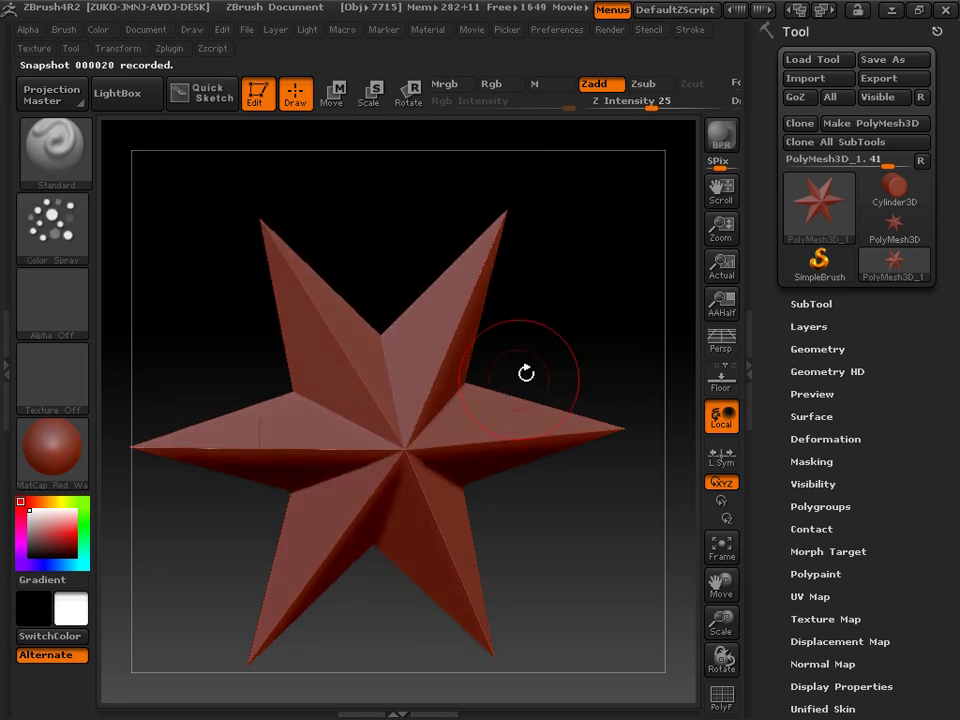
pyautogui.moveTo(526, 373); pyautogui.dragTo(546, 285)
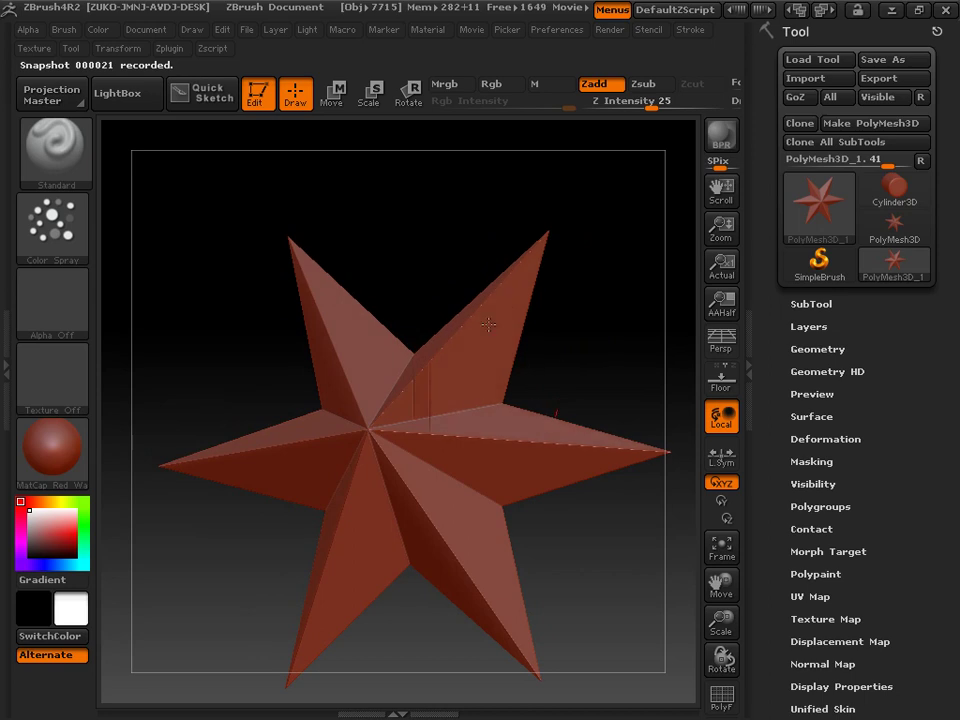
pyautogui.keyDown('alt'); pyautogui.moveTo(604, 344); pyautogui.dragTo(580, 317); pyautogui.keyUp('alt')
# Pause the time-lapse recording and play back the captured movie
pyautogui.click(471, 29)
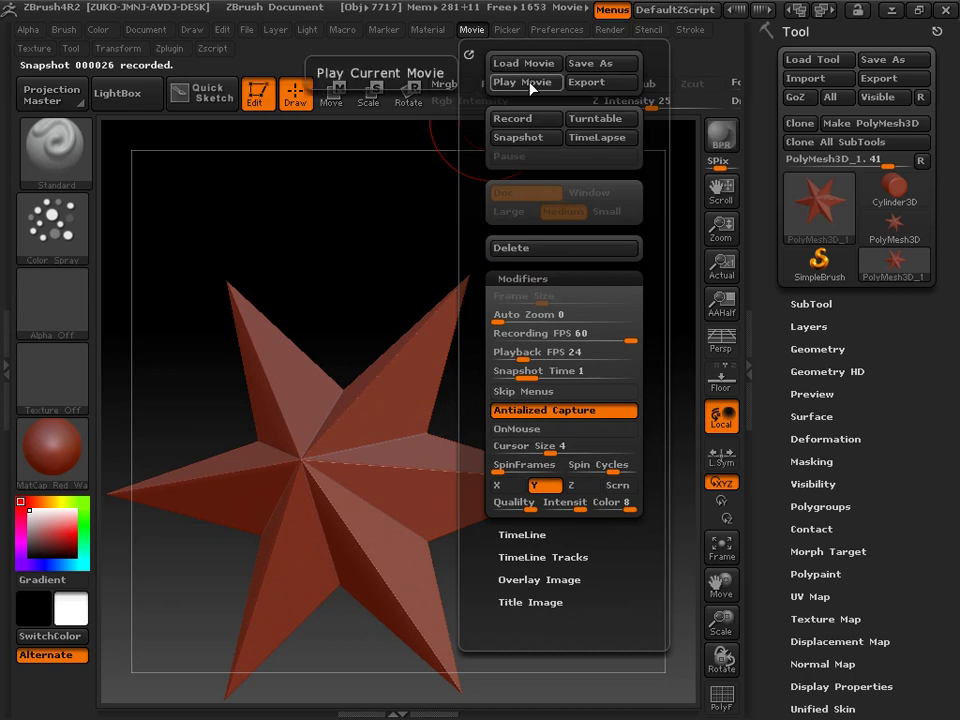
pyautogui.click(530, 84)
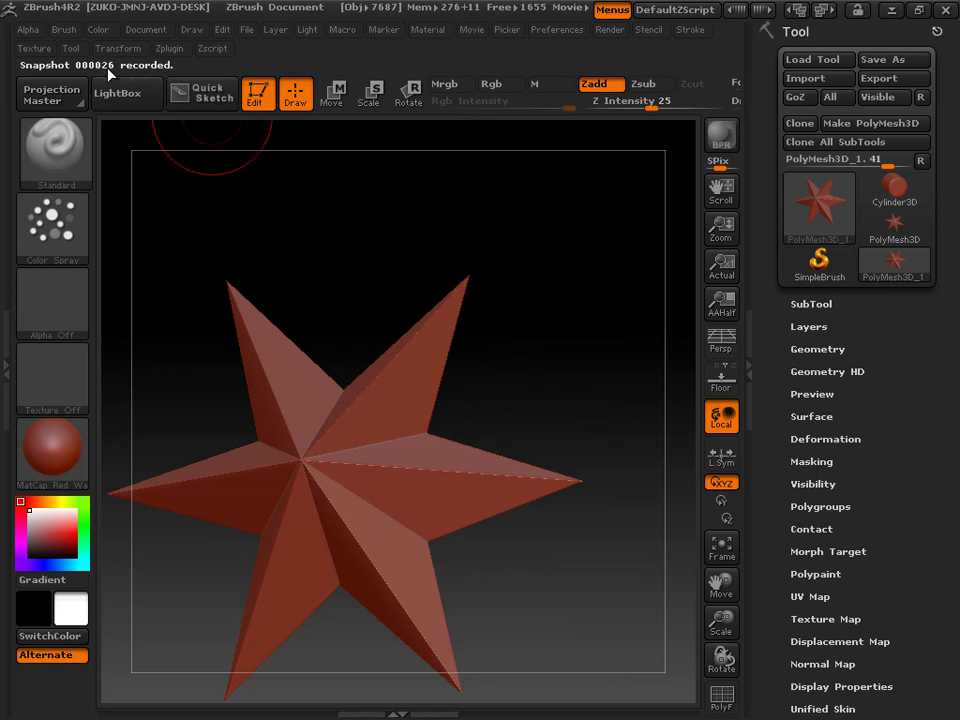
pyautogui.moveTo(578, 343); pyautogui.dragTo(535, 145)
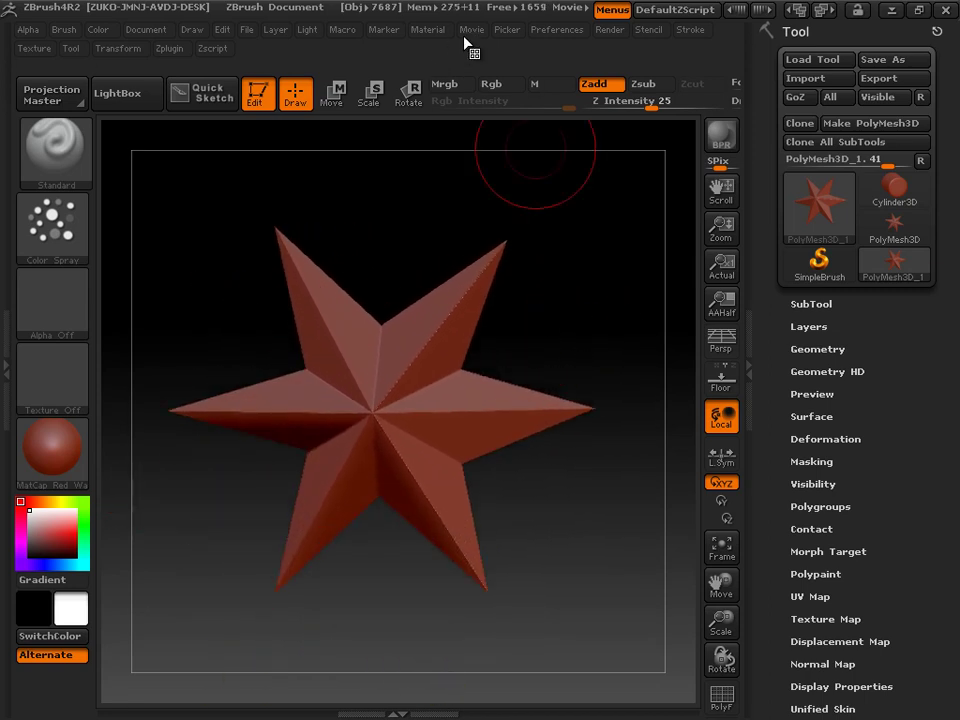
# Delete the time-lapse movie without saving it
pyautogui.click(471, 30)
pyautogui.click(581, 246)
pyautogui.click(569, 430)
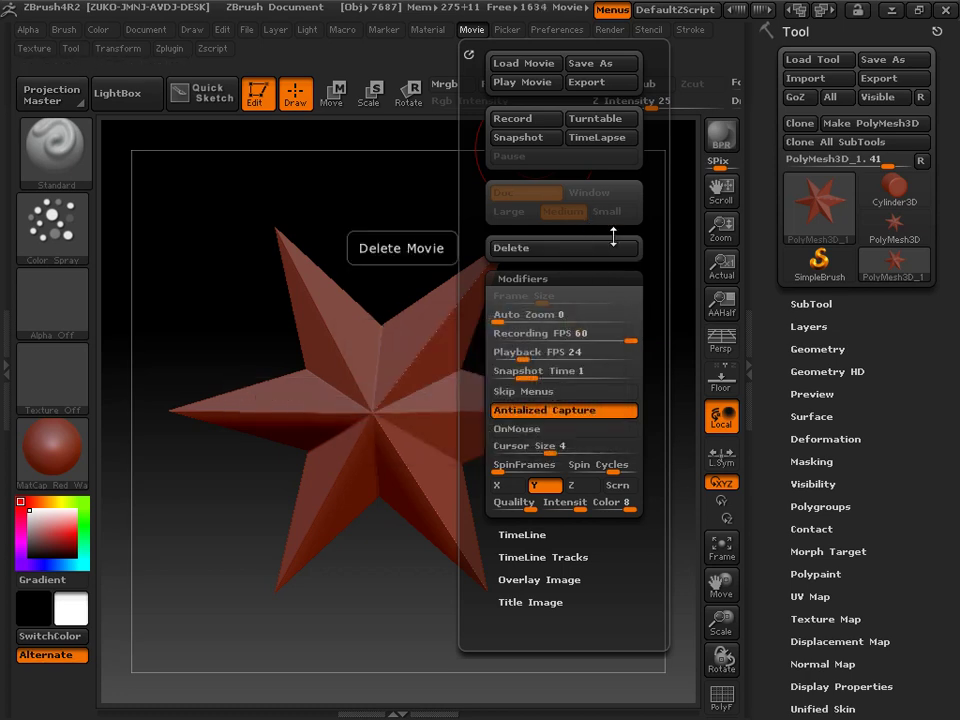
pyautogui.click(563, 248)
pyautogui.click(490, 431)
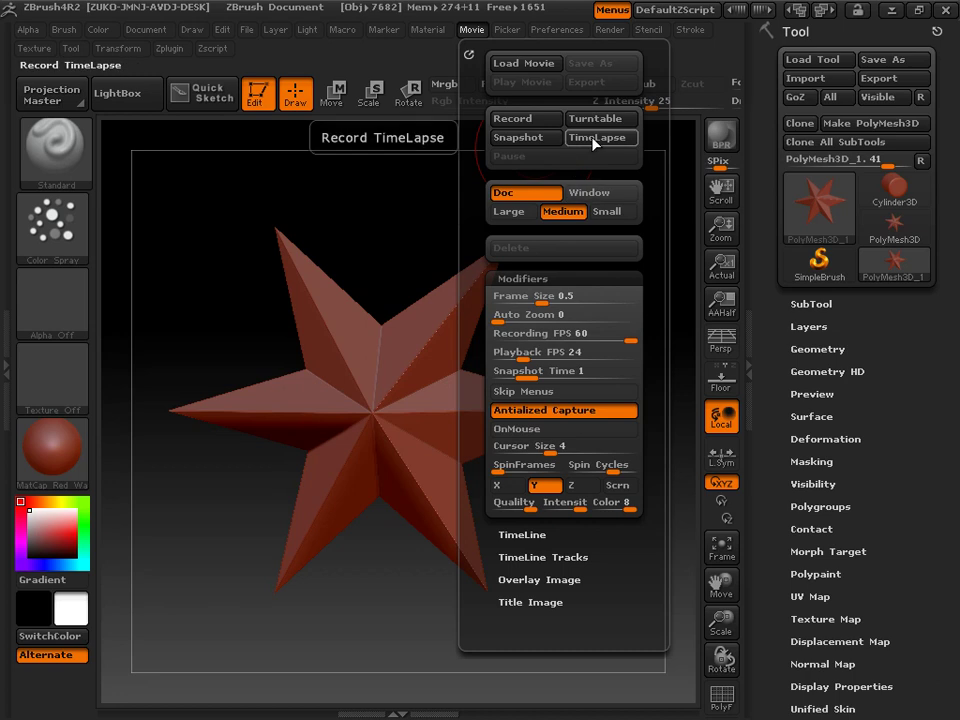
# Start another time-lapse recording, switch the active tool to Cylinder3D, and rotate and scale the cylinder
pyautogui.click(596, 140)
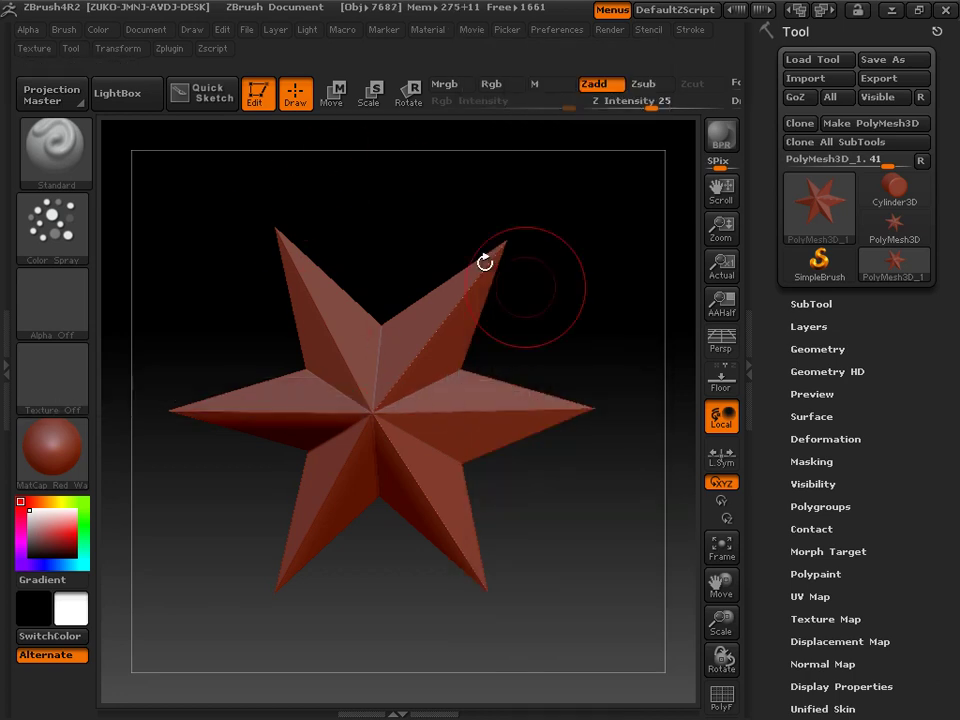
pyautogui.moveTo(591, 343)
pyautogui.keyDown('alt'); pyautogui.mouseDown()
pyautogui.moveTo(568, 276)
pyautogui.moveTo(579, 257)
pyautogui.moveTo(596, 356)
pyautogui.moveTo(581, 298)
pyautogui.moveTo(580, 357)
pyautogui.moveTo(594, 405)
pyautogui.moveTo(574, 371)
pyautogui.mouseUp(); pyautogui.keyUp('alt')
pyautogui.click(56, 150)
pyautogui.click(900, 196)
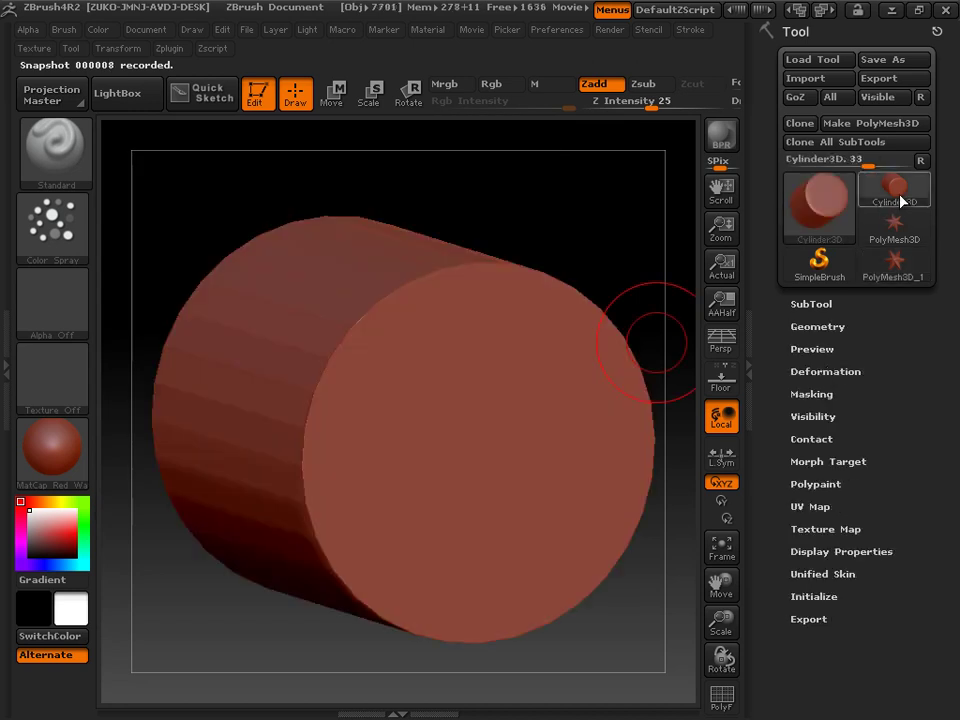
pyautogui.moveTo(602, 212); pyautogui.dragTo(613, 269)
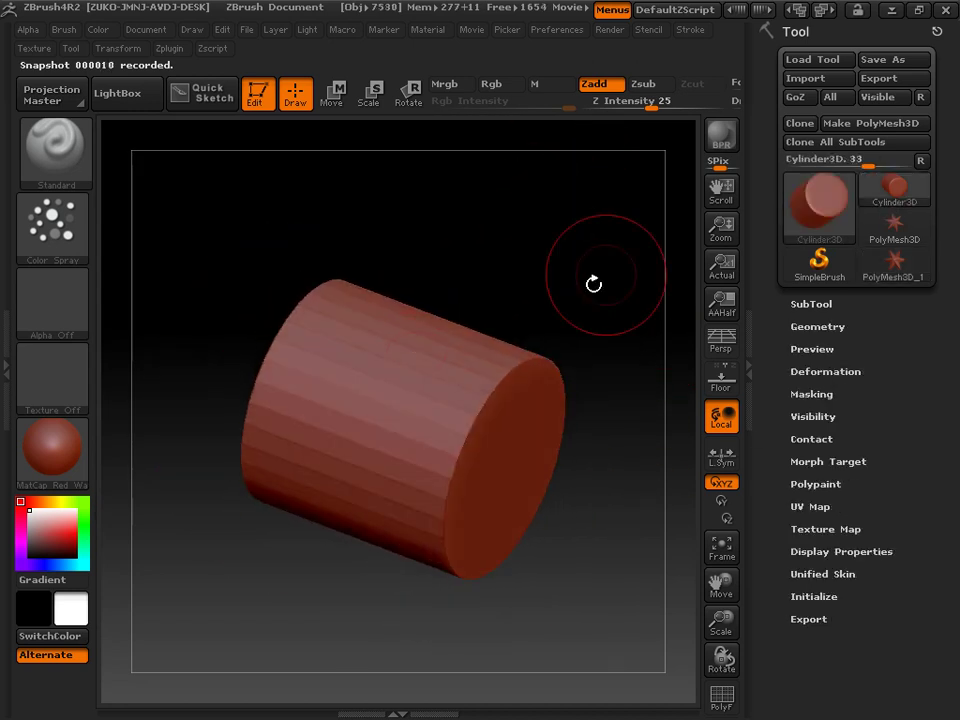
# Convert the cylinder to a PolyMesh3D and sculpt a raised bulge around its side with the Standard brush
pyautogui.click(341, 437)
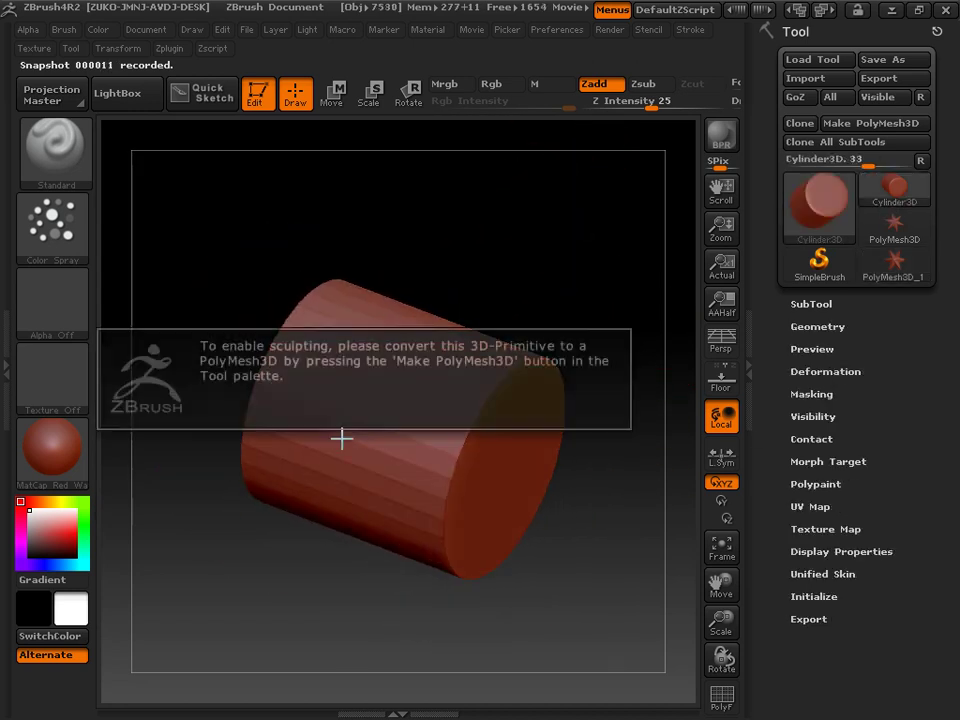
pyautogui.click(882, 124)
pyautogui.moveTo(403, 430)
pyautogui.mouseDown()
pyautogui.moveTo(415, 345)
pyautogui.moveTo(385, 400)
pyautogui.moveTo(407, 388)
pyautogui.moveTo(406, 463)
pyautogui.mouseUp()
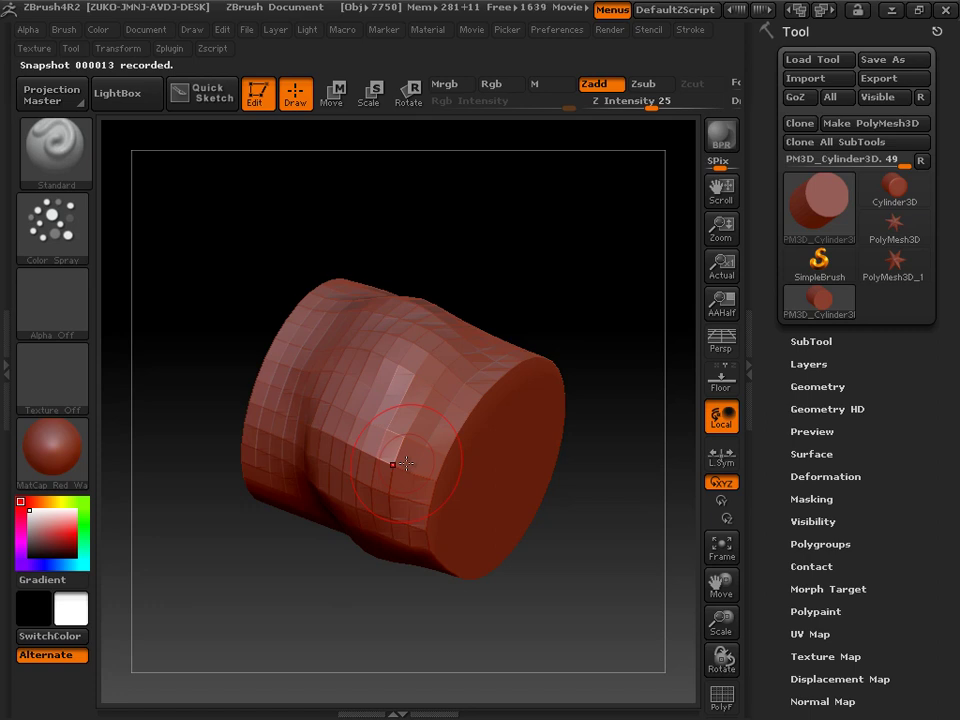
# Sculpt more volume along the cylinder's side with the Standard brush and push its flat end cap outward
pyautogui.moveTo(593, 298)
pyautogui.mouseDown()
pyautogui.moveTo(621, 275)
pyautogui.moveTo(598, 281)
pyautogui.mouseUp()
pyautogui.keyDown('alt'); pyautogui.moveTo(537, 268); pyautogui.dragTo(561, 242); pyautogui.keyUp('alt')
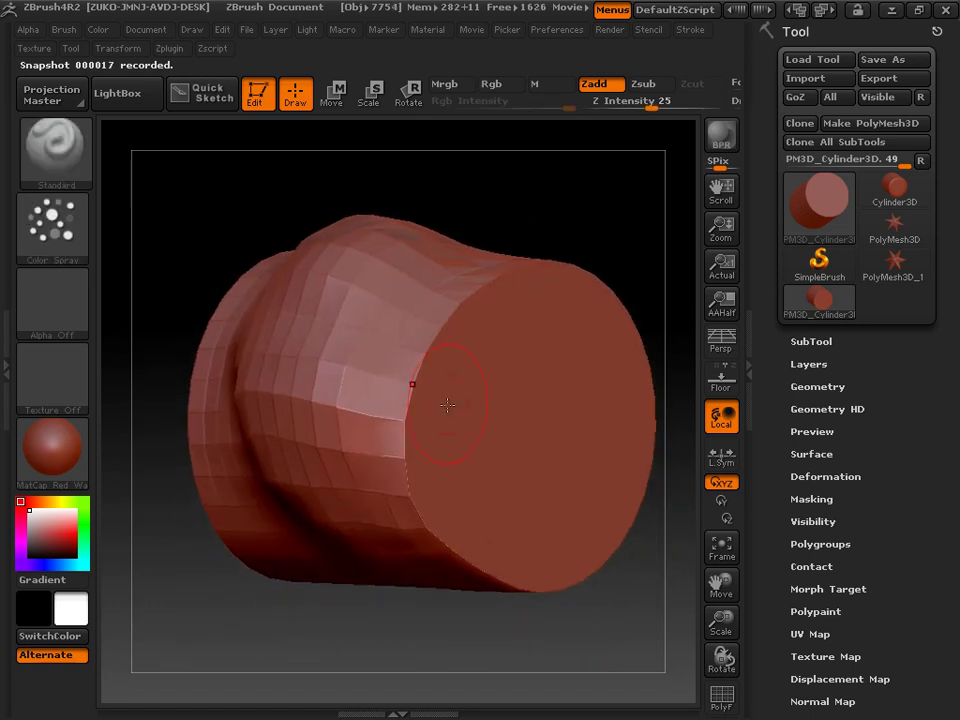
pyautogui.moveTo(594, 425)
pyautogui.mouseDown()
pyautogui.moveTo(573, 433)
pyautogui.moveTo(480, 396)
pyautogui.mouseUp()
pyautogui.moveTo(533, 344); pyautogui.dragTo(431, 385)
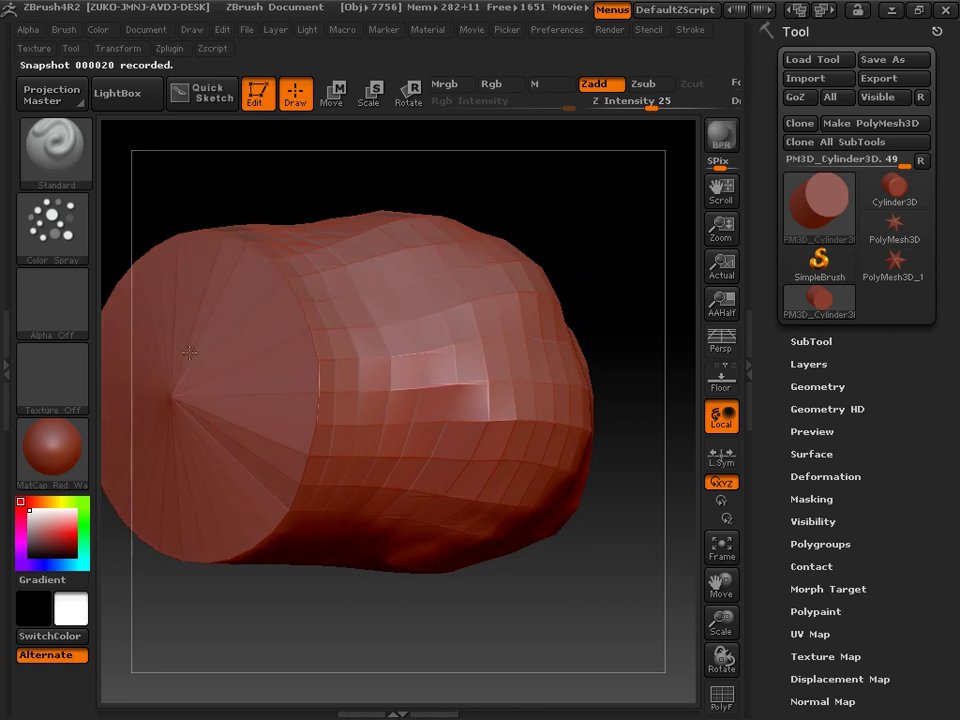
pyautogui.moveTo(284, 361); pyautogui.dragTo(244, 313)
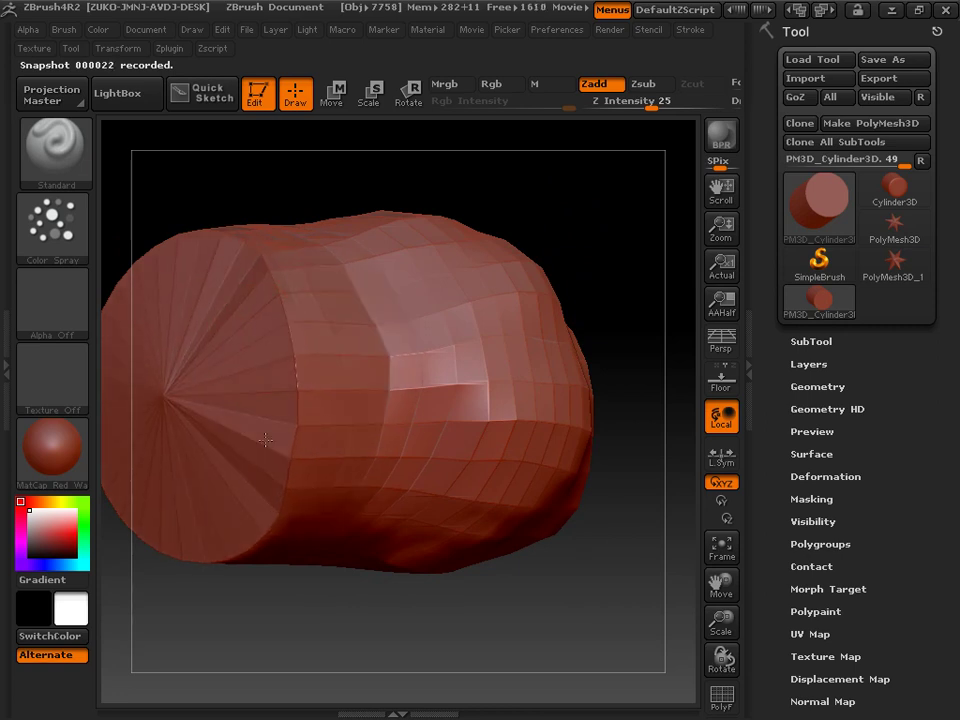
# Continue sculpting with the Standard brush, raising uneven lumps around the remaining sides of the cylinder
pyautogui.moveTo(593, 236); pyautogui.dragTo(192, 368)
pyautogui.moveTo(265, 321)
pyautogui.mouseDown()
pyautogui.moveTo(278, 352)
pyautogui.moveTo(290, 340)
pyautogui.moveTo(280, 335)
pyautogui.mouseUp()
pyautogui.moveTo(558, 203)
pyautogui.keyDown('alt'); pyautogui.mouseDown()
pyautogui.moveTo(564, 297)
pyautogui.moveTo(576, 251)
pyautogui.moveTo(460, 155)
pyautogui.mouseUp(); pyautogui.keyUp('alt')
pyautogui.moveTo(580, 291)
pyautogui.mouseDown()
pyautogui.moveTo(609, 254)
pyautogui.moveTo(615, 309)
pyautogui.moveTo(606, 229)
pyautogui.moveTo(573, 333)
pyautogui.mouseUp()
pyautogui.moveTo(326, 385)
pyautogui.mouseDown()
pyautogui.moveTo(317, 315)
pyautogui.moveTo(272, 330)
pyautogui.moveTo(338, 445)
pyautogui.moveTo(297, 468)
pyautogui.moveTo(365, 508)
pyautogui.moveTo(275, 330)
pyautogui.moveTo(345, 352)
pyautogui.moveTo(402, 300)
pyautogui.mouseUp()
pyautogui.moveTo(468, 360)
pyautogui.mouseDown()
pyautogui.moveTo(415, 425)
pyautogui.moveTo(497, 439)
pyautogui.moveTo(442, 384)
pyautogui.mouseUp()
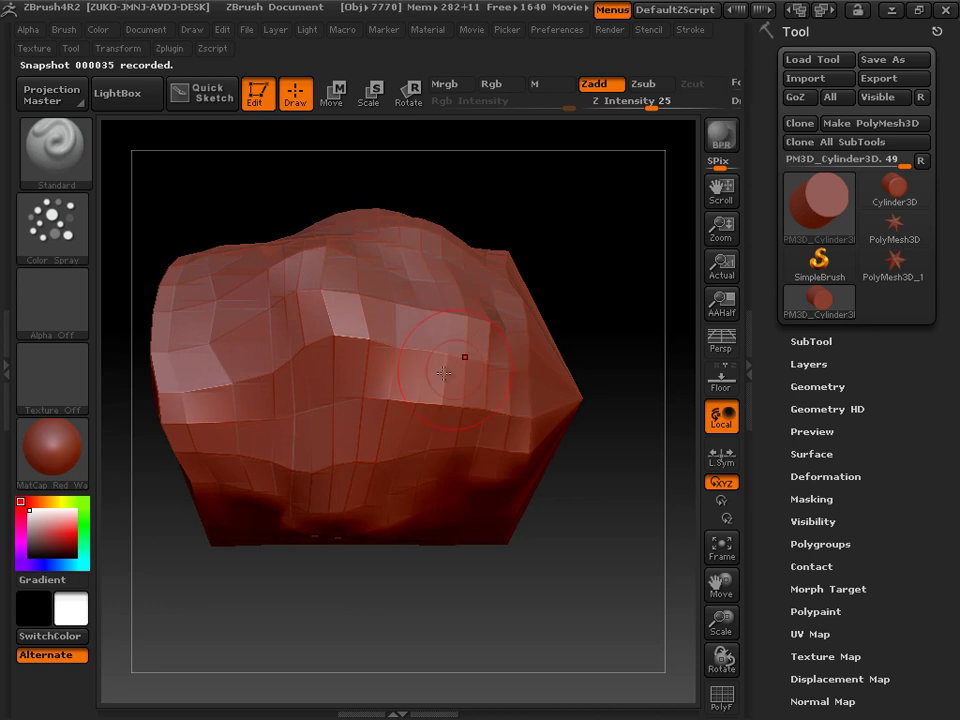
pyautogui.keyDown('alt'); pyautogui.moveTo(603, 293); pyautogui.dragTo(570, 258); pyautogui.keyUp('alt')
pyautogui.moveTo(315, 300)
pyautogui.mouseDown()
pyautogui.moveTo(332, 396)
pyautogui.moveTo(350, 398)
pyautogui.mouseUp()
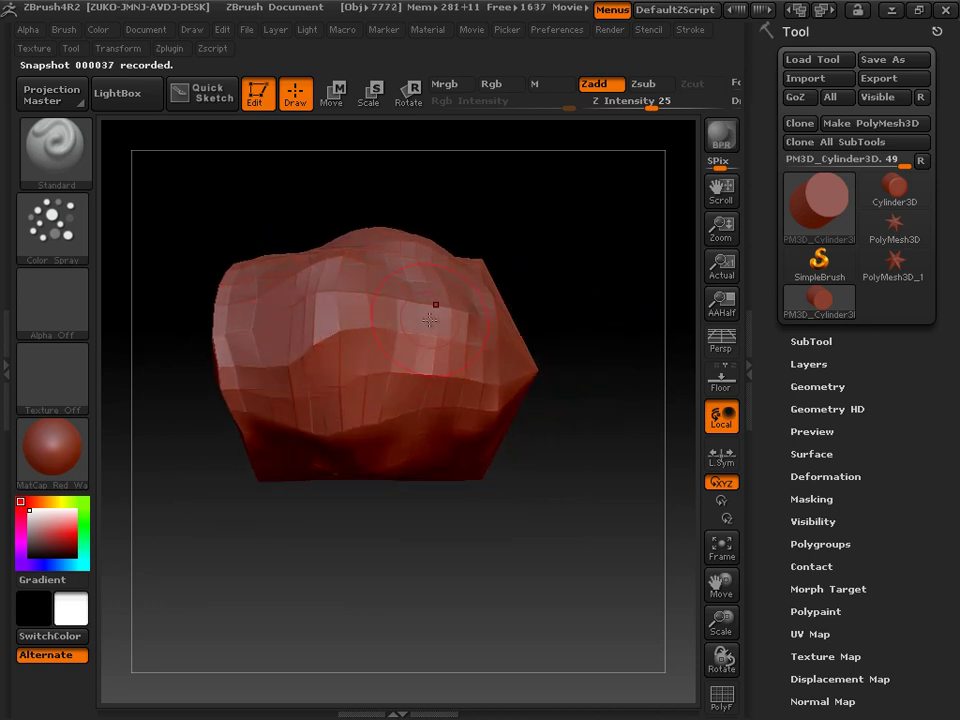
# Divide the cylinder mesh repeatedly up to subdivision level 5
pyautogui.click(818, 387)
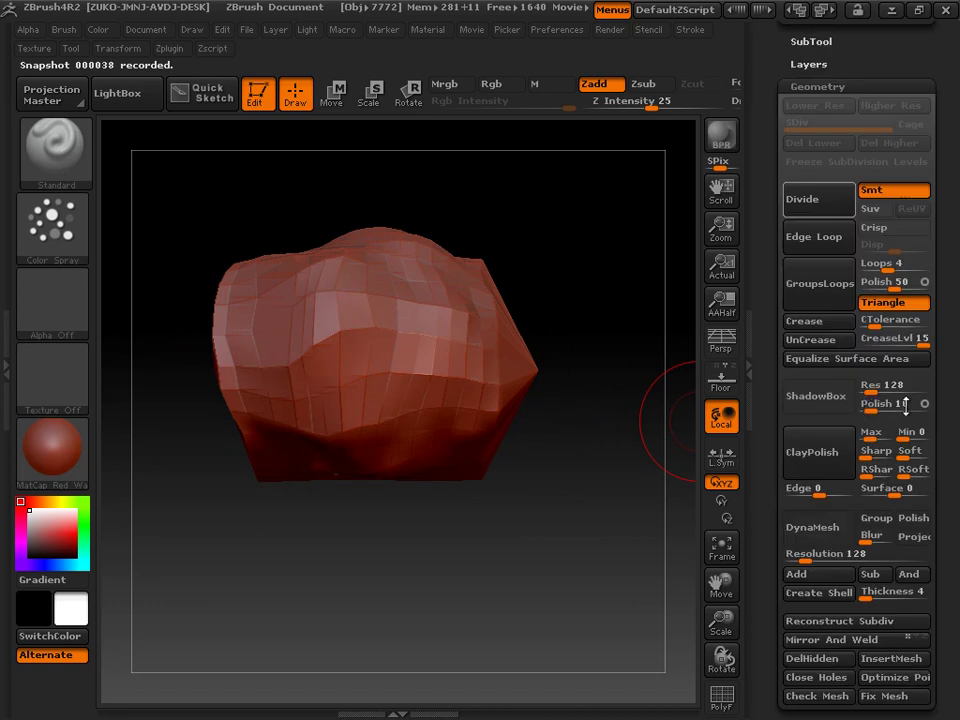
pyautogui.click(827, 290)
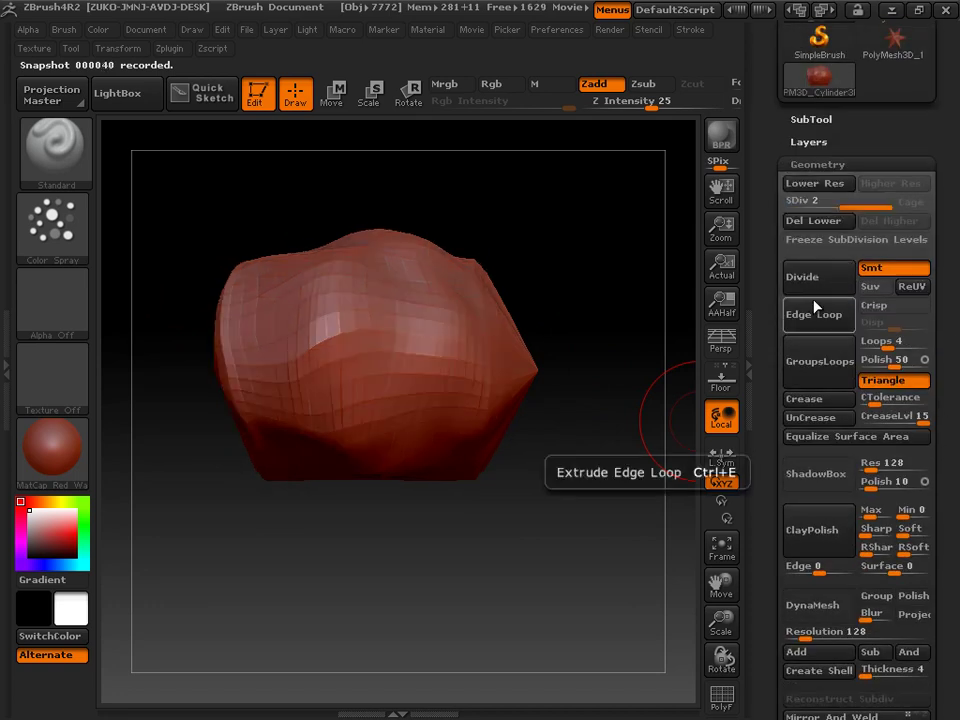
pyautogui.click(818, 276)
pyautogui.click(827, 273)
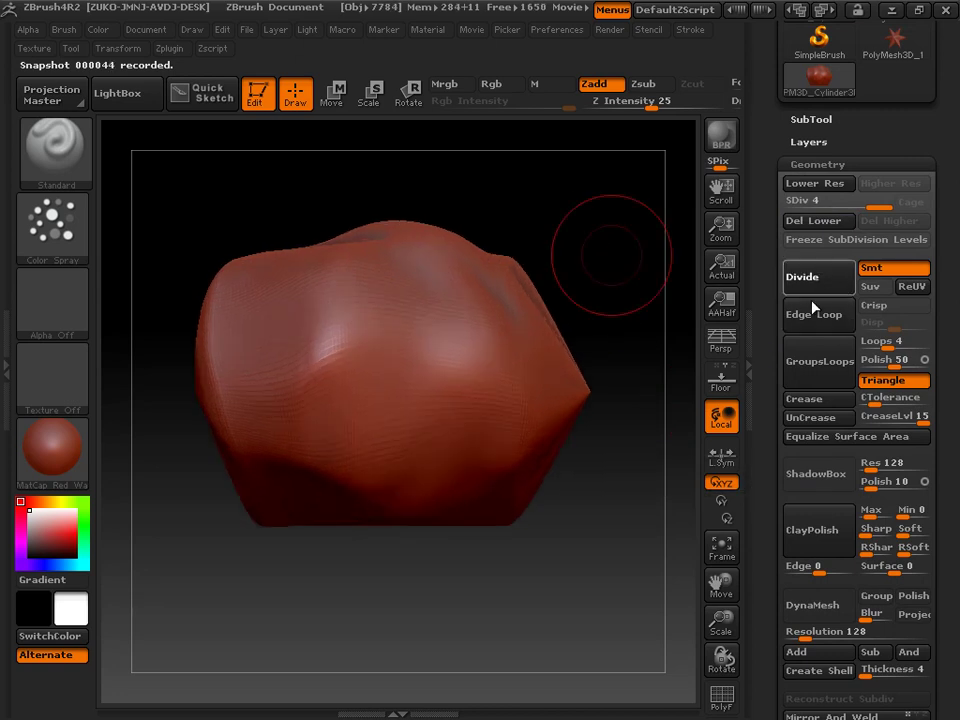
pyautogui.moveTo(615, 238)
pyautogui.keyDown('alt'); pyautogui.mouseDown()
pyautogui.moveTo(613, 270)
pyautogui.moveTo(614, 222)
pyautogui.mouseUp(); pyautogui.keyUp('alt')
# Sculpt broad rounded forms across the side of the subdivided mesh with the Standard brush
pyautogui.moveTo(573, 305)
pyautogui.mouseDown()
pyautogui.moveTo(446, 437)
pyautogui.moveTo(373, 437)
pyautogui.moveTo(364, 516)
pyautogui.moveTo(549, 489)
pyautogui.moveTo(553, 331)
pyautogui.moveTo(403, 300)
pyautogui.moveTo(380, 408)
pyautogui.moveTo(385, 440)
pyautogui.mouseUp()
pyautogui.keyDown('alt'); pyautogui.moveTo(618, 257); pyautogui.dragTo(558, 278); pyautogui.keyUp('alt')
pyautogui.moveTo(466, 288)
pyautogui.mouseDown()
pyautogui.moveTo(508, 223)
pyautogui.moveTo(551, 210)
pyautogui.moveTo(566, 287)
pyautogui.moveTo(527, 315)
pyautogui.moveTo(565, 287)
pyautogui.mouseUp()
# Reduce the brush size, smooth the surface, and sculpt finer lumps and folds over the side with the Standard brush
pyautogui.press('space')
pyautogui.moveTo(511, 317); pyautogui.dragTo(505, 317)
pyautogui.moveTo(578, 286)
pyautogui.mouseDown()
pyautogui.moveTo(572, 268)
pyautogui.moveTo(390, 228)
pyautogui.mouseUp()
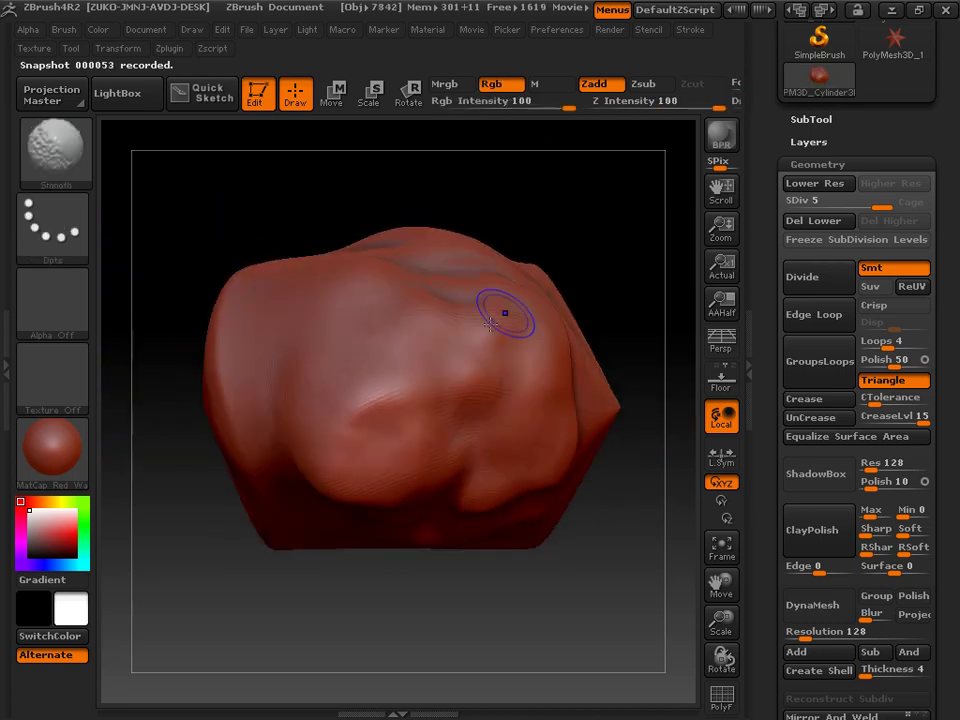
pyautogui.moveTo(348, 365)
pyautogui.mouseDown()
pyautogui.moveTo(424, 436)
pyautogui.moveTo(341, 358)
pyautogui.mouseUp()
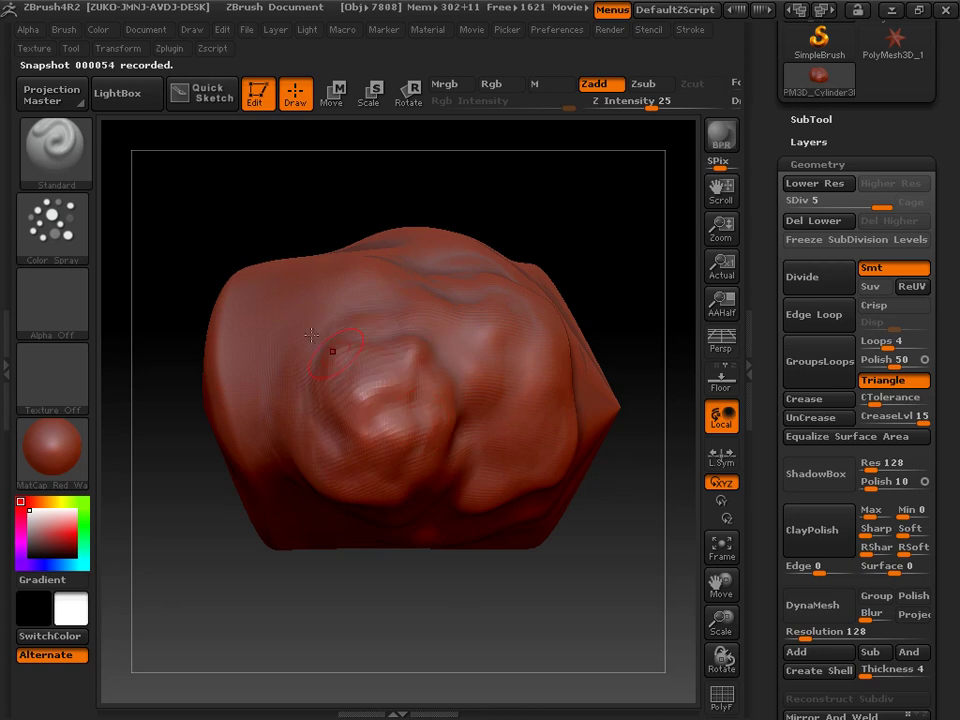
pyautogui.moveTo(429, 329)
pyautogui.mouseDown()
pyautogui.moveTo(347, 317)
pyautogui.moveTo(305, 345)
pyautogui.moveTo(290, 385)
pyautogui.moveTo(261, 345)
pyautogui.moveTo(370, 268)
pyautogui.moveTo(400, 320)
pyautogui.moveTo(400, 345)
pyautogui.moveTo(476, 268)
pyautogui.mouseUp()
pyautogui.moveTo(432, 334); pyautogui.dragTo(440, 410)
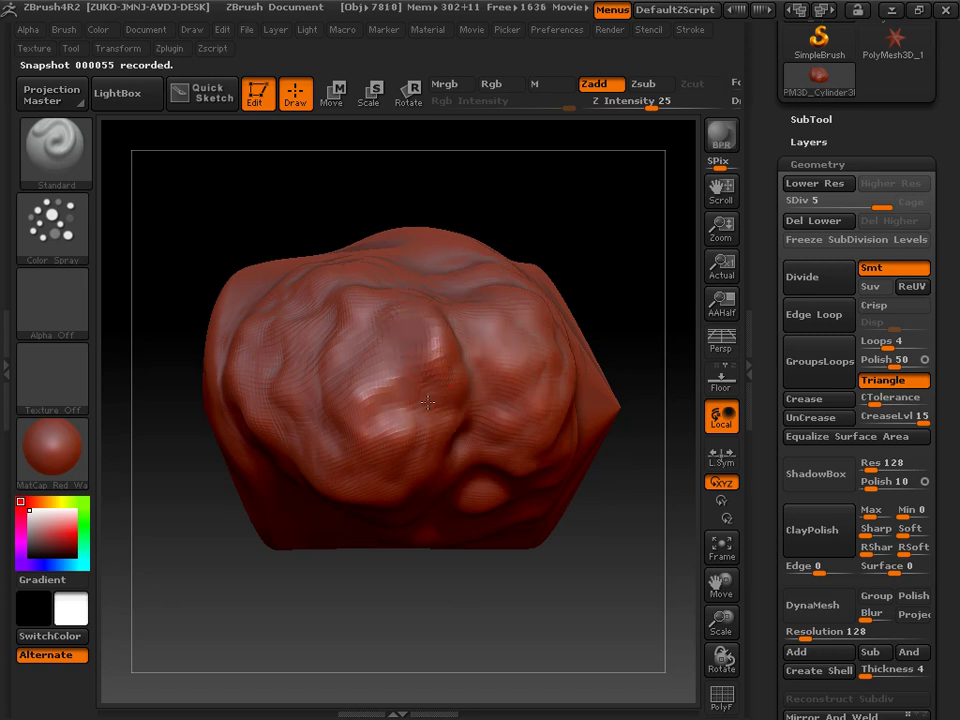
pyautogui.moveTo(440, 342)
pyautogui.mouseDown()
pyautogui.moveTo(354, 438)
pyautogui.moveTo(310, 390)
pyautogui.moveTo(393, 361)
pyautogui.mouseUp()
pyautogui.moveTo(436, 438)
pyautogui.mouseDown()
pyautogui.moveTo(481, 315)
pyautogui.moveTo(546, 350)
pyautogui.moveTo(436, 395)
pyautogui.moveTo(381, 389)
pyautogui.moveTo(285, 268)
pyautogui.moveTo(463, 339)
pyautogui.mouseUp()
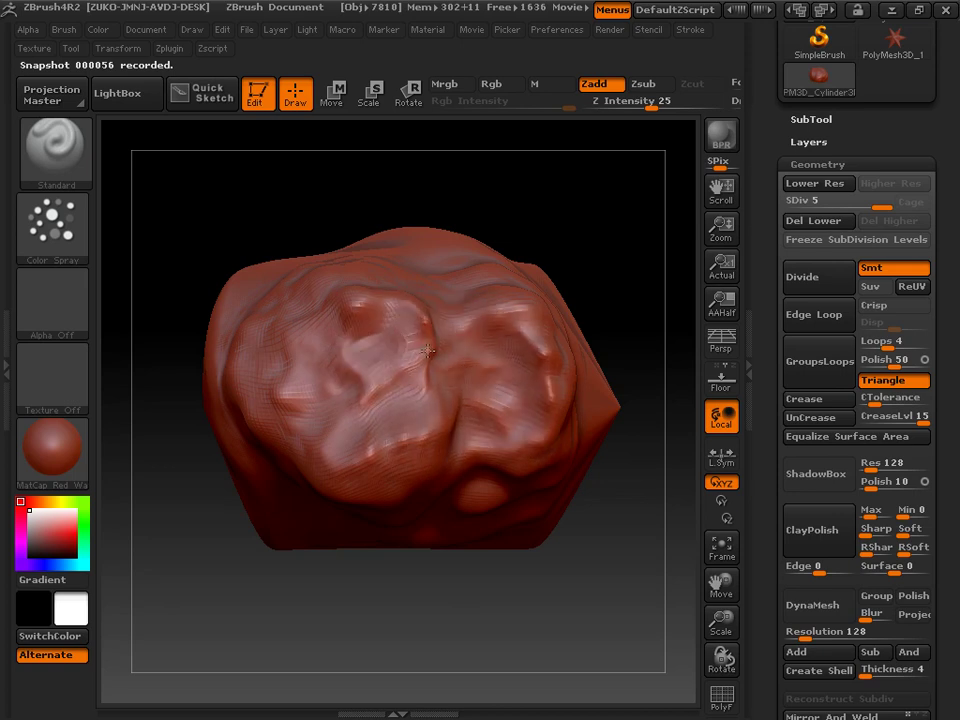
pyautogui.moveTo(605, 236)
pyautogui.mouseDown()
pyautogui.moveTo(594, 214)
pyautogui.moveTo(583, 219)
pyautogui.moveTo(615, 223)
pyautogui.moveTo(600, 235)
pyautogui.mouseUp()
pyautogui.moveTo(547, 290)
pyautogui.mouseDown()
pyautogui.moveTo(624, 285)
pyautogui.moveTo(632, 176)
pyautogui.moveTo(638, 341)
pyautogui.moveTo(580, 317)
pyautogui.mouseUp()
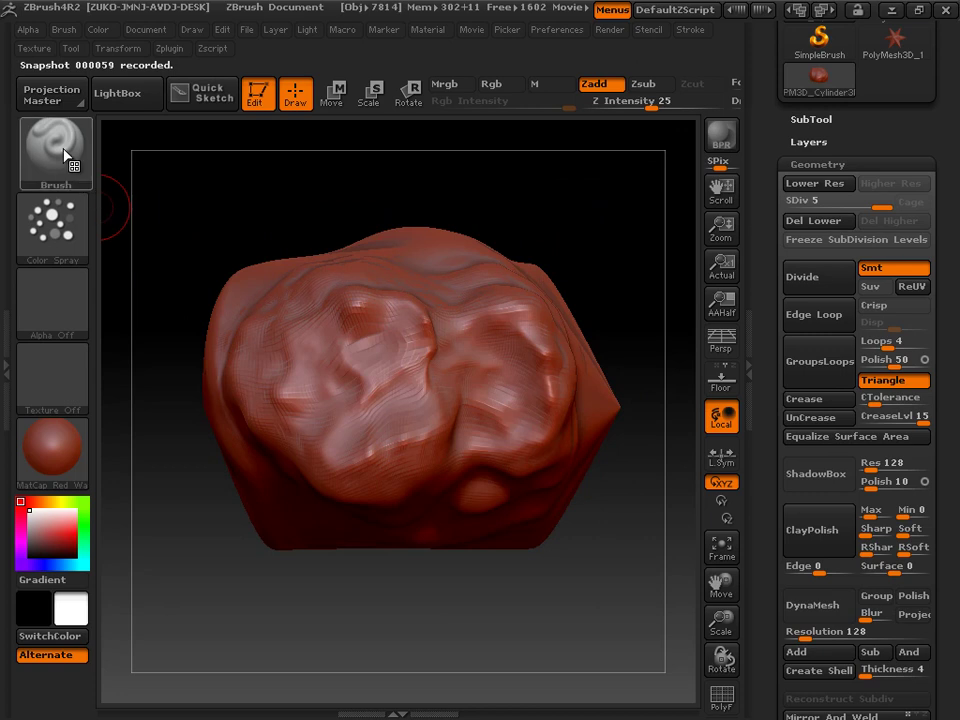
# Switch to the ClayBuildup brush and sculpt long parallel ridges down the sides of the mesh
pyautogui.click(73, 155)
pyautogui.click(166, 178)
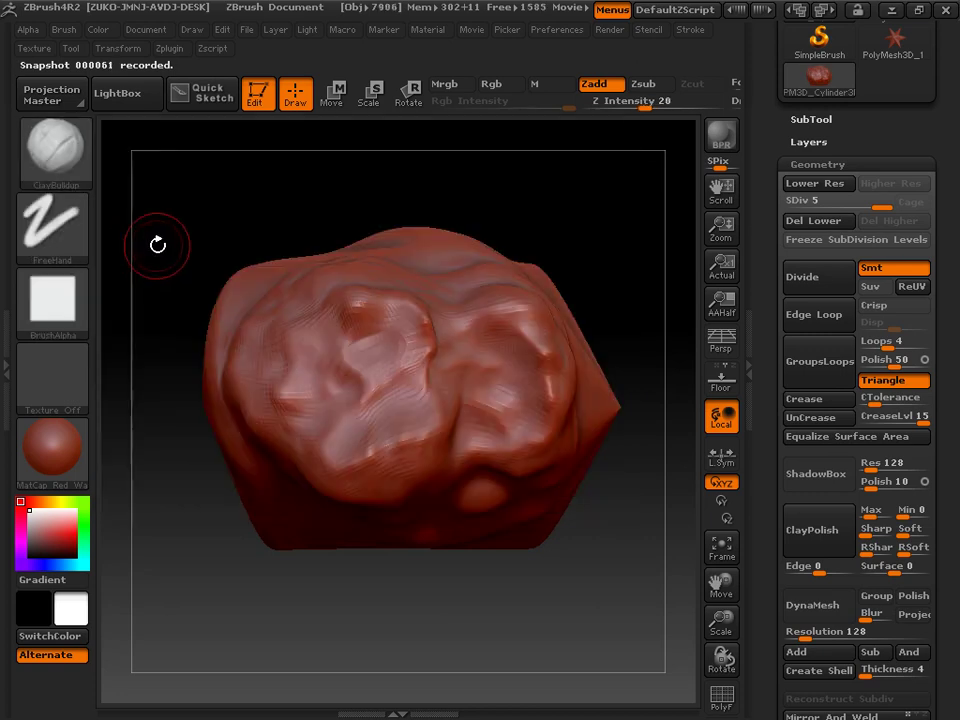
pyautogui.moveTo(320, 381)
pyautogui.mouseDown()
pyautogui.moveTo(312, 325)
pyautogui.moveTo(340, 420)
pyautogui.moveTo(368, 462)
pyautogui.moveTo(358, 434)
pyautogui.moveTo(374, 424)
pyautogui.moveTo(392, 330)
pyautogui.moveTo(446, 330)
pyautogui.moveTo(483, 284)
pyautogui.mouseUp()
pyautogui.moveTo(531, 197)
pyautogui.mouseDown()
pyautogui.moveTo(574, 321)
pyautogui.moveTo(549, 314)
pyautogui.moveTo(306, 497)
pyautogui.moveTo(318, 600)
pyautogui.moveTo(150, 230)
pyautogui.moveTo(200, 160)
pyautogui.moveTo(300, 440)
pyautogui.moveTo(418, 405)
pyautogui.moveTo(240, 150)
pyautogui.moveTo(375, 218)
pyautogui.mouseUp()
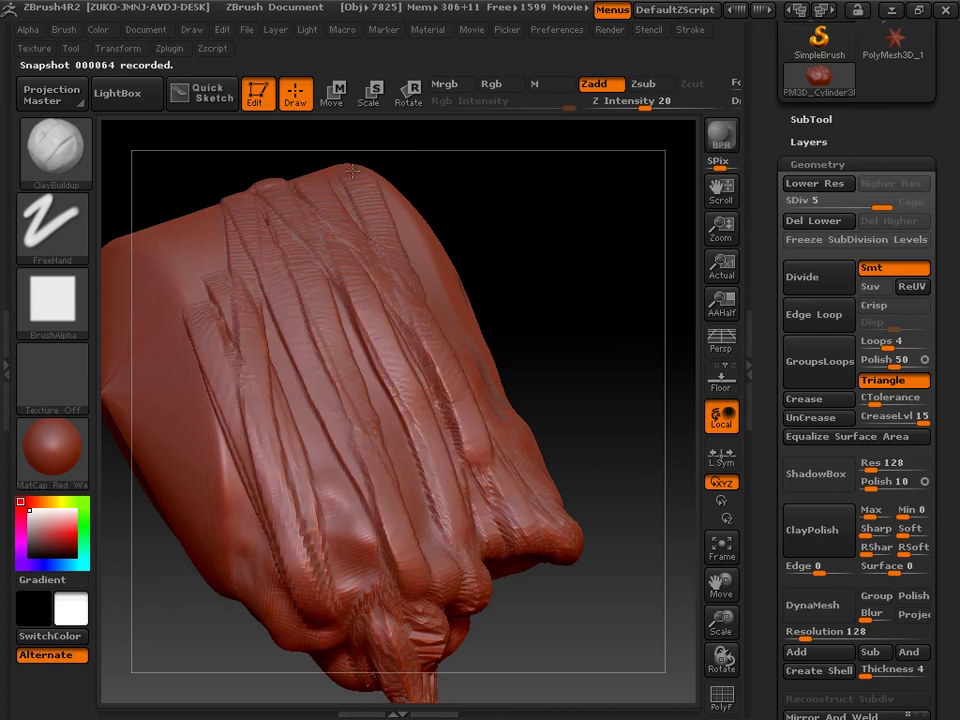
pyautogui.moveTo(549, 301); pyautogui.dragTo(651, 308)
pyautogui.moveTo(640, 298)
pyautogui.mouseDown()
pyautogui.moveTo(570, 323)
pyautogui.moveTo(485, 335)
pyautogui.mouseUp()
pyautogui.keyDown('alt'); pyautogui.moveTo(485, 335); pyautogui.dragTo(688, 356); pyautogui.keyUp('alt')
pyautogui.moveTo(318, 252)
pyautogui.mouseDown()
pyautogui.moveTo(262, 351)
pyautogui.moveTo(440, 568)
pyautogui.moveTo(385, 488)
pyautogui.moveTo(476, 530)
pyautogui.mouseUp()
pyautogui.moveTo(361, 260)
pyautogui.mouseDown()
pyautogui.moveTo(464, 418)
pyautogui.moveTo(453, 470)
pyautogui.moveTo(504, 517)
pyautogui.mouseUp()
pyautogui.moveTo(570, 257)
pyautogui.mouseDown()
pyautogui.moveTo(430, 195)
pyautogui.moveTo(332, 229)
pyautogui.moveTo(220, 370)
pyautogui.moveTo(175, 365)
pyautogui.mouseUp()
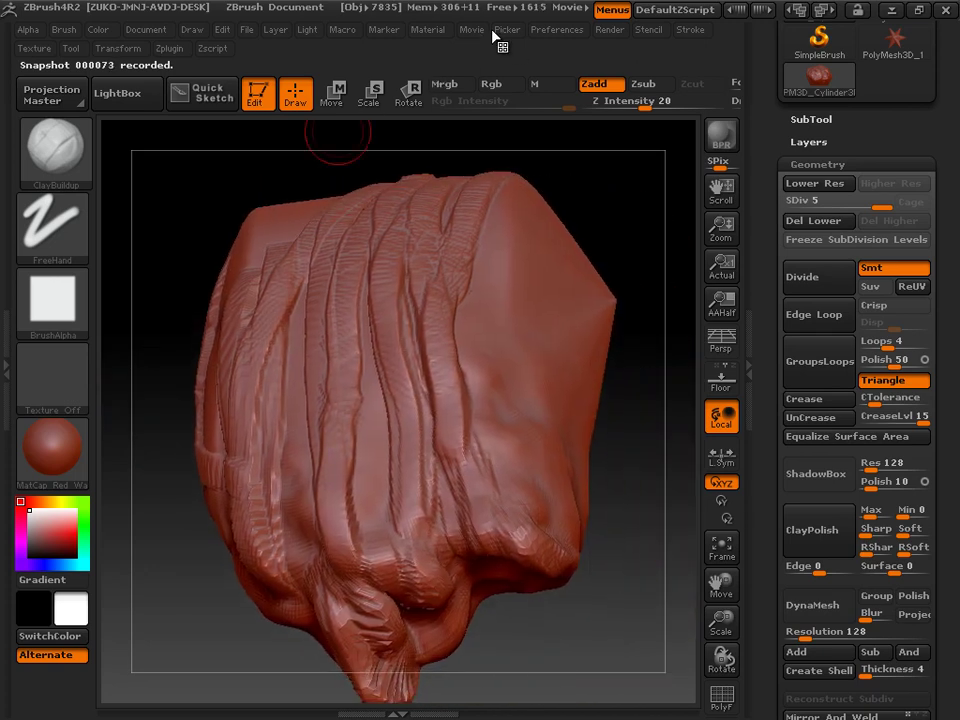
# Pause the time-lapse recording and play back the captured sculpting movie
pyautogui.click(473, 29)
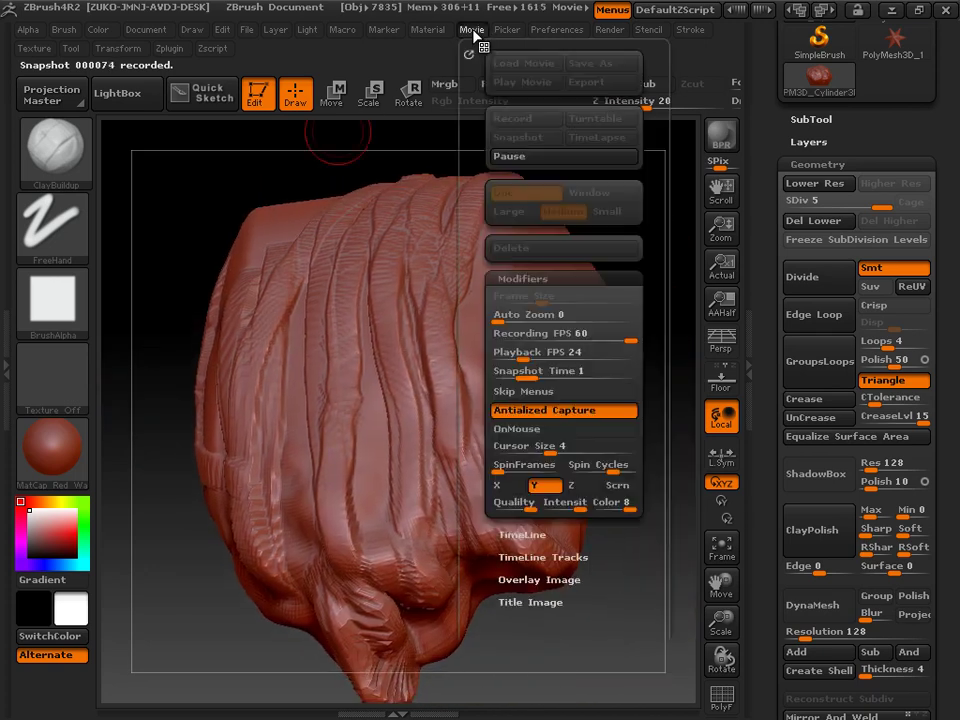
pyautogui.click(535, 157)
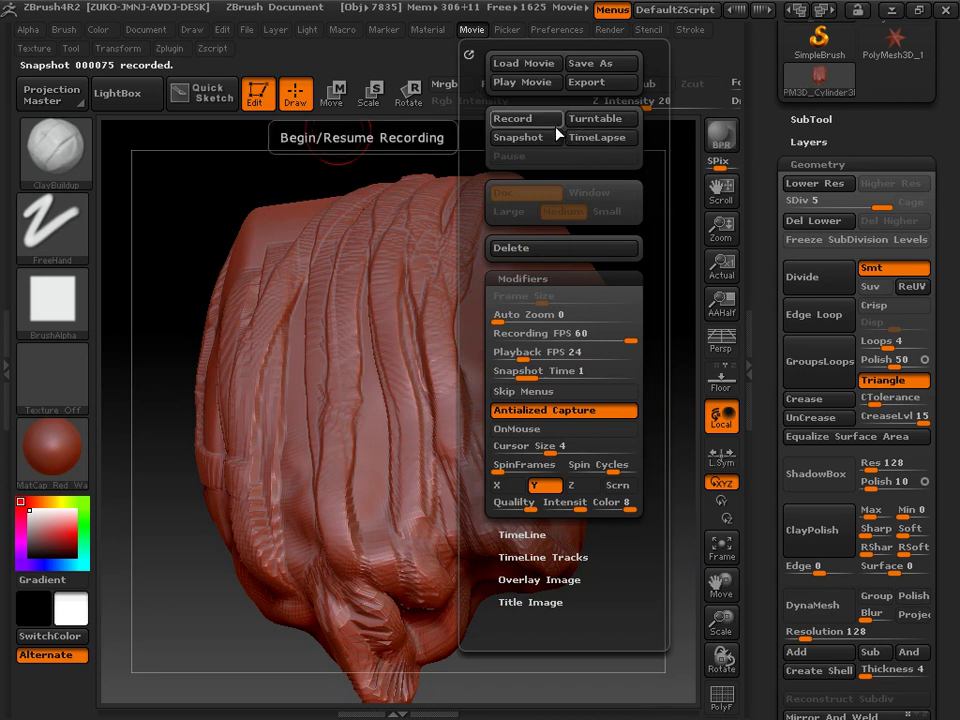
pyautogui.click(525, 83)
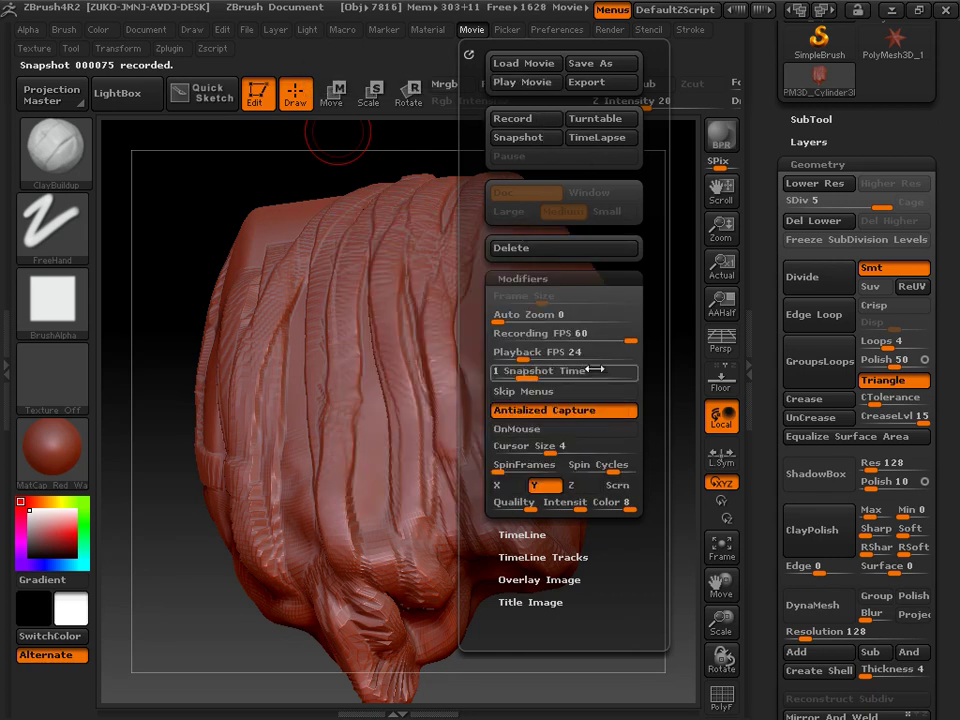
pyautogui.click(537, 90)
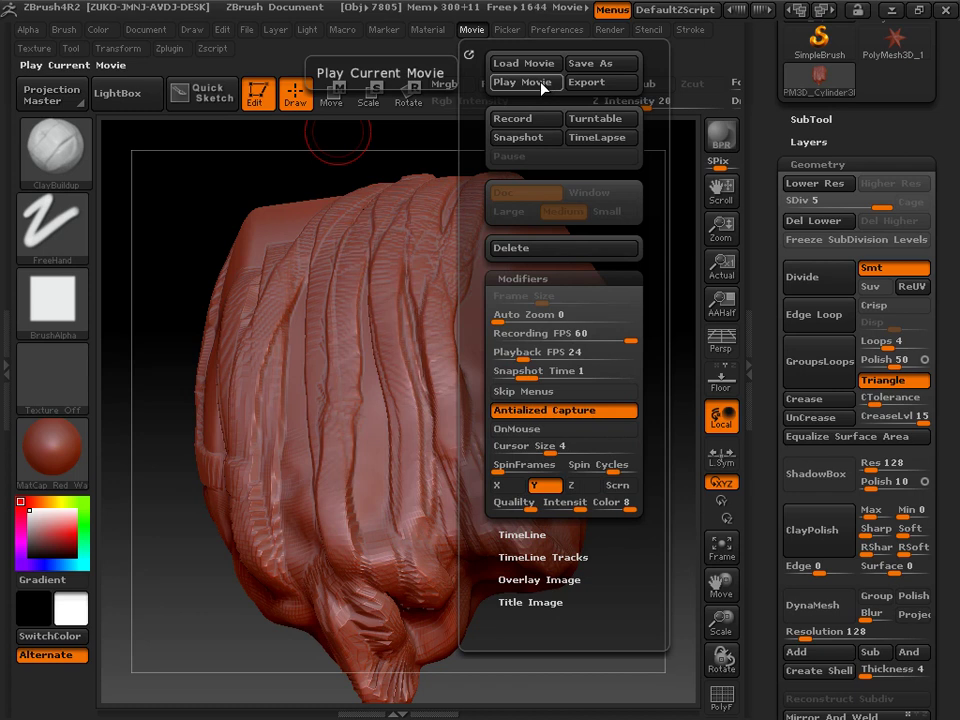
# Set both the FadeIn Time and FadeOut Time of the movie's title image to 0
pyautogui.moveTo(634, 576); pyautogui.dragTo(630, 450)
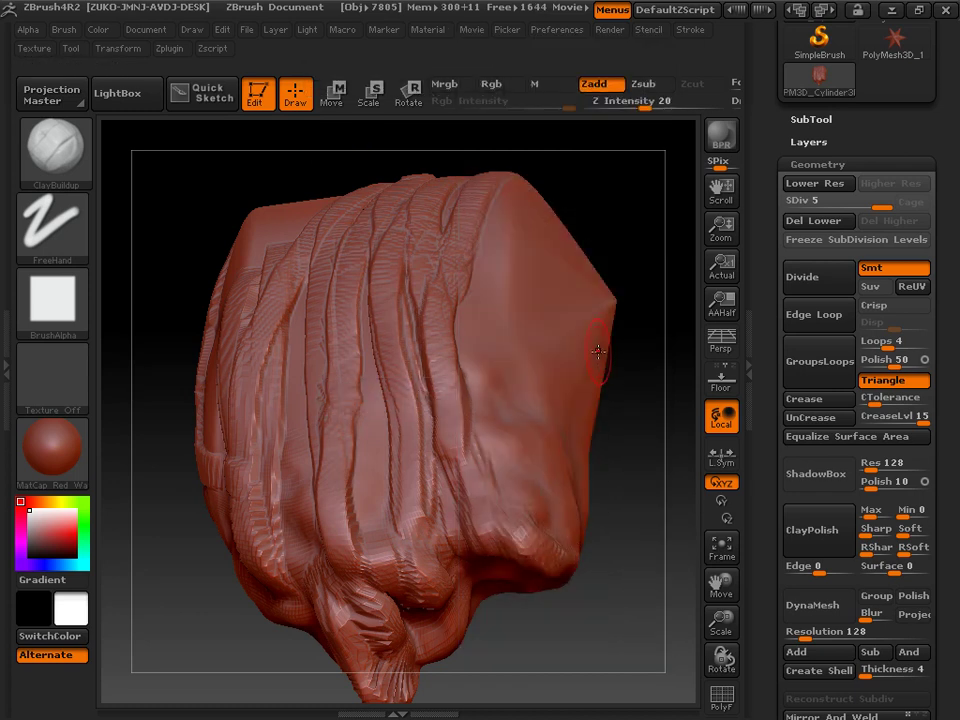
pyautogui.click(472, 29)
pyautogui.moveTo(614, 591); pyautogui.dragTo(614, 500)
pyautogui.click(538, 511)
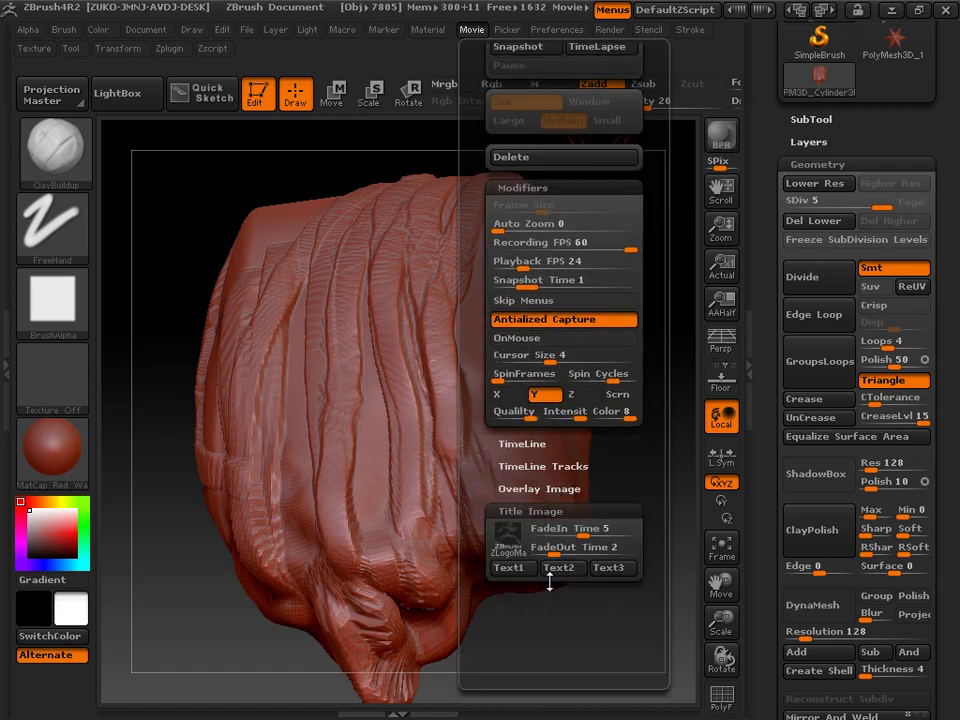
pyautogui.moveTo(524, 550)
pyautogui.moveTo(581, 534); pyautogui.dragTo(530, 530)
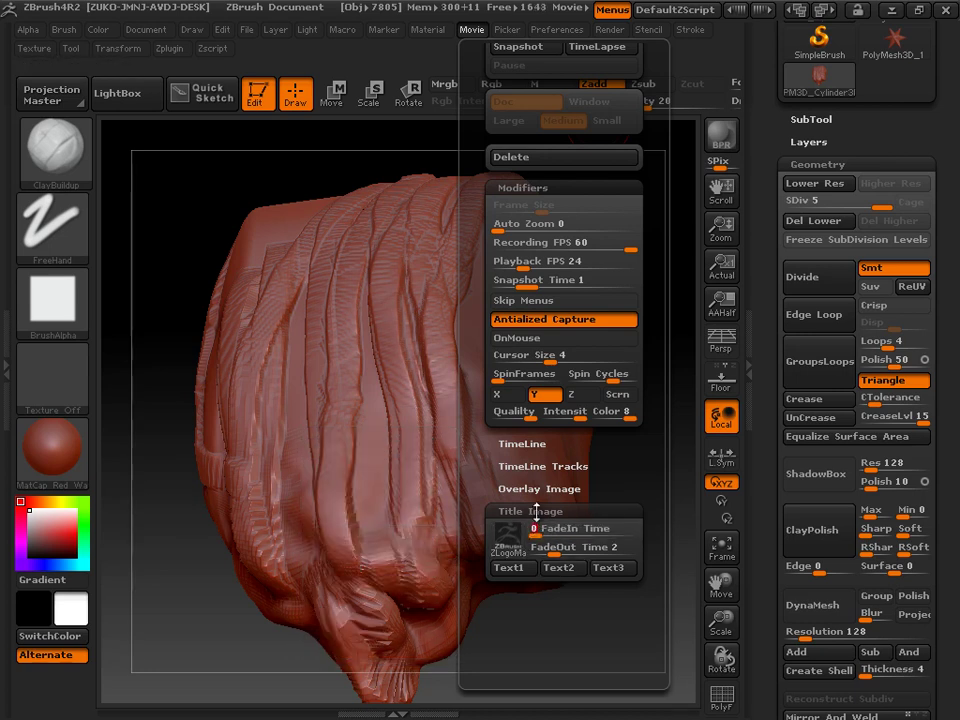
pyautogui.moveTo(549, 546); pyautogui.dragTo(523, 549)
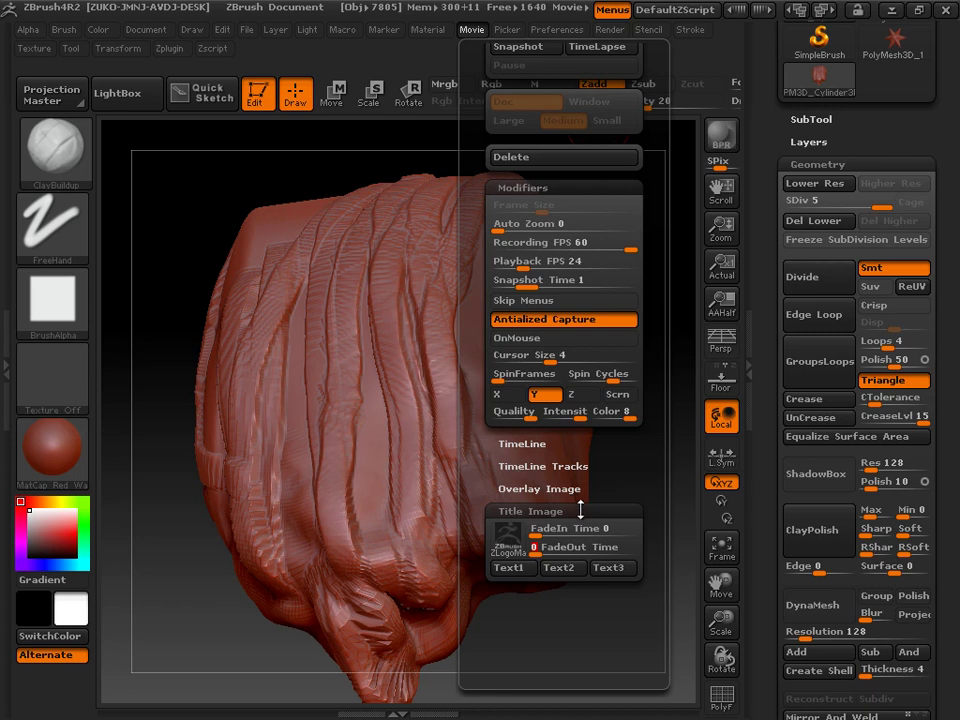
pyautogui.click(525, 511)
# Examine the movie's Overlay Image settings and play the recorded movie again
pyautogui.click(562, 489)
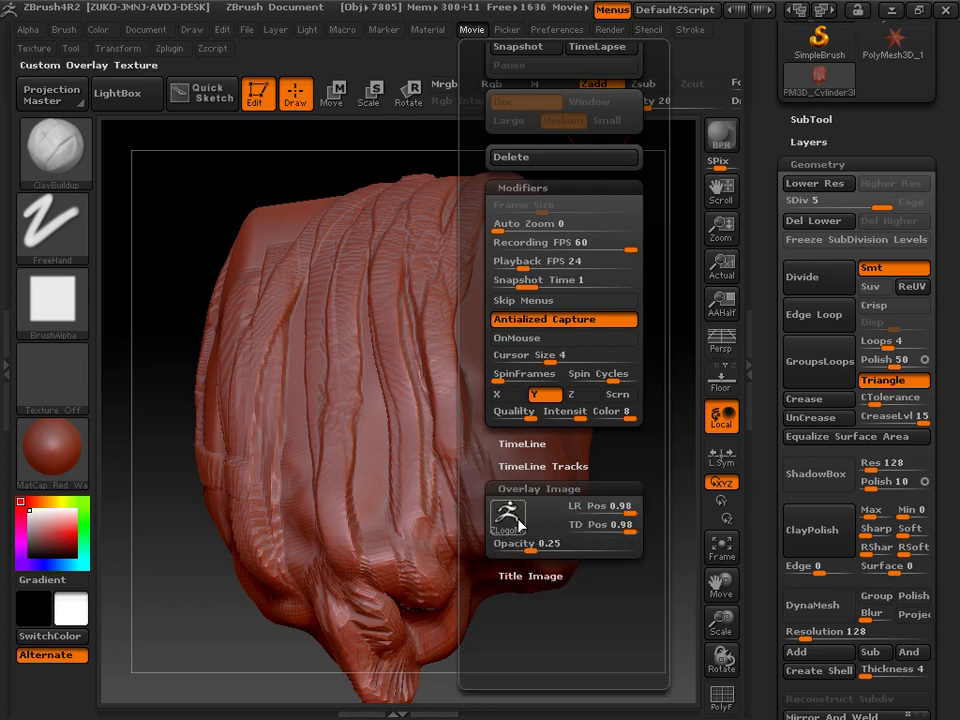
pyautogui.click(547, 488)
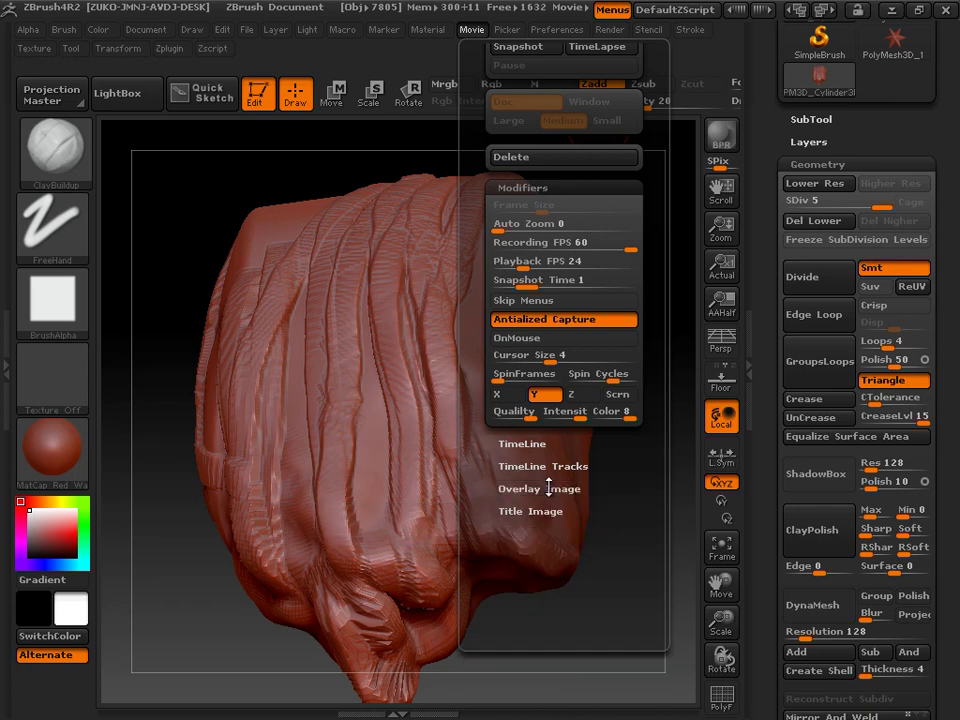
pyautogui.scroll(2, 625, 495)
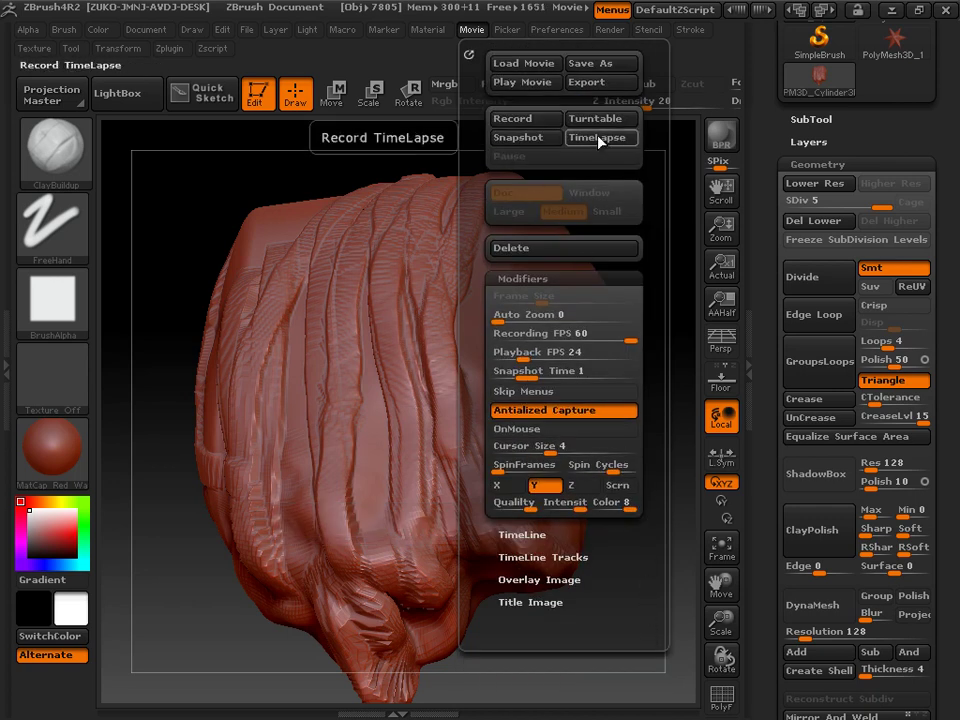
pyautogui.click(538, 85)
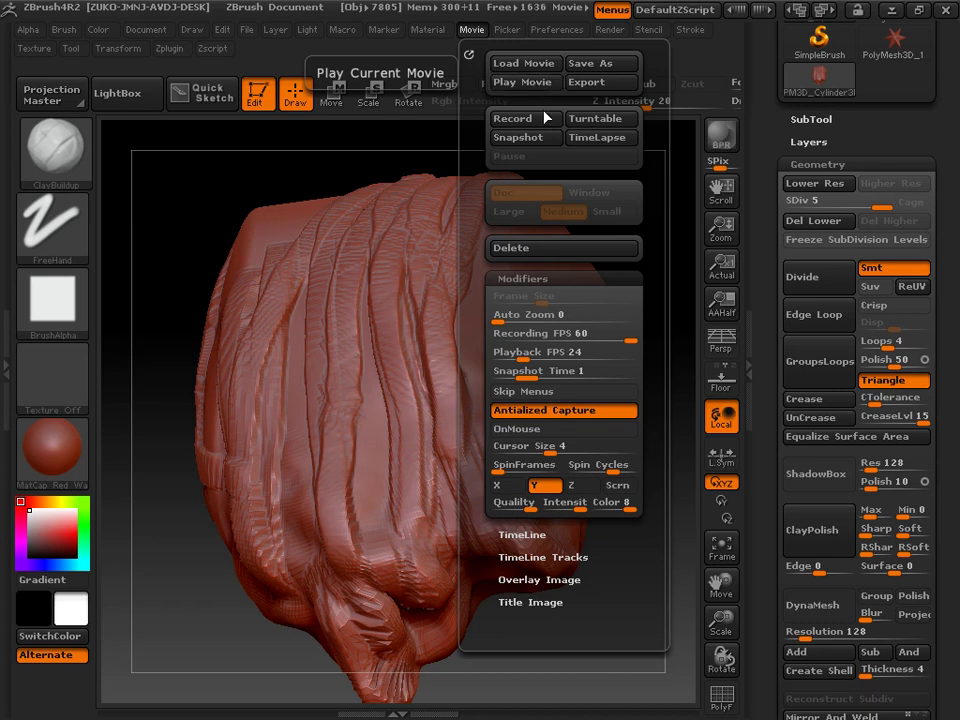
# Collapse the movie modifiers and delete the recorded movie without saving it
pyautogui.click(602, 272)
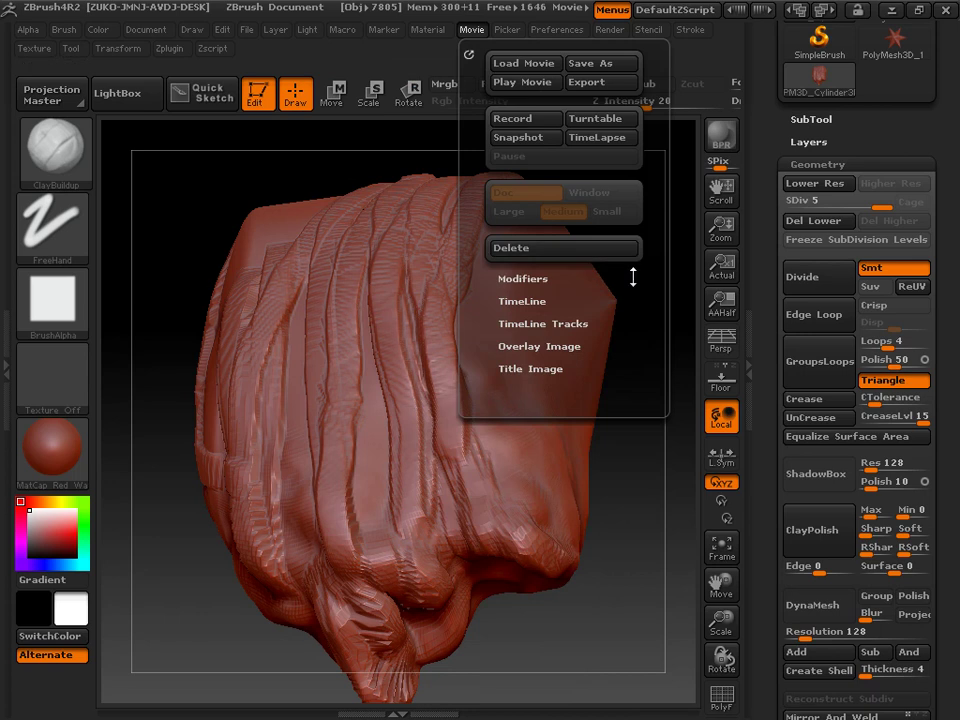
pyautogui.click(549, 277)
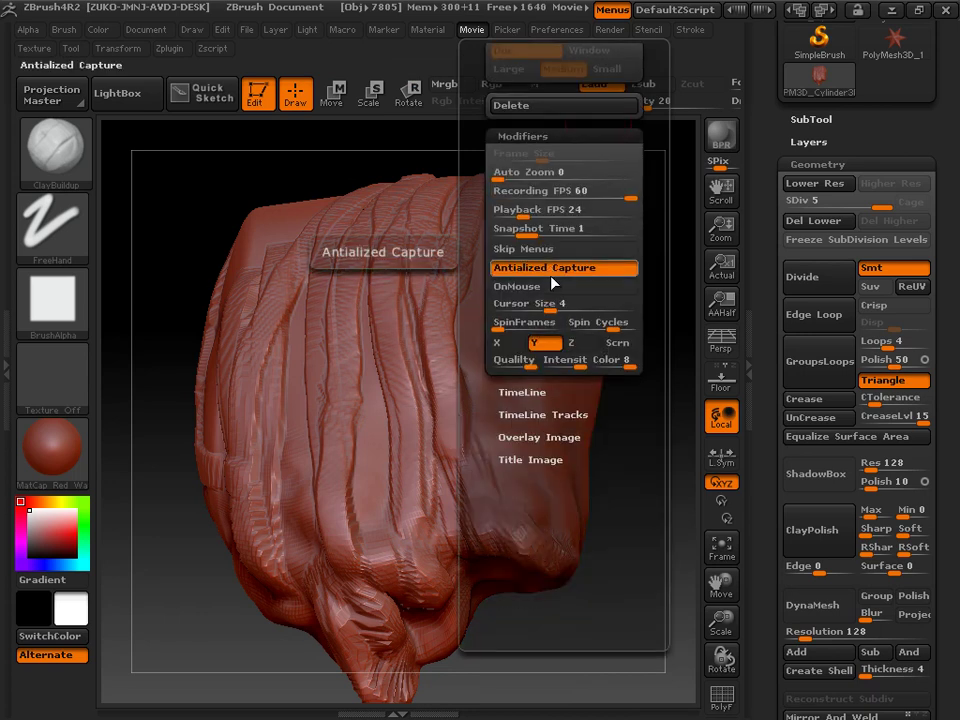
pyautogui.click(546, 258)
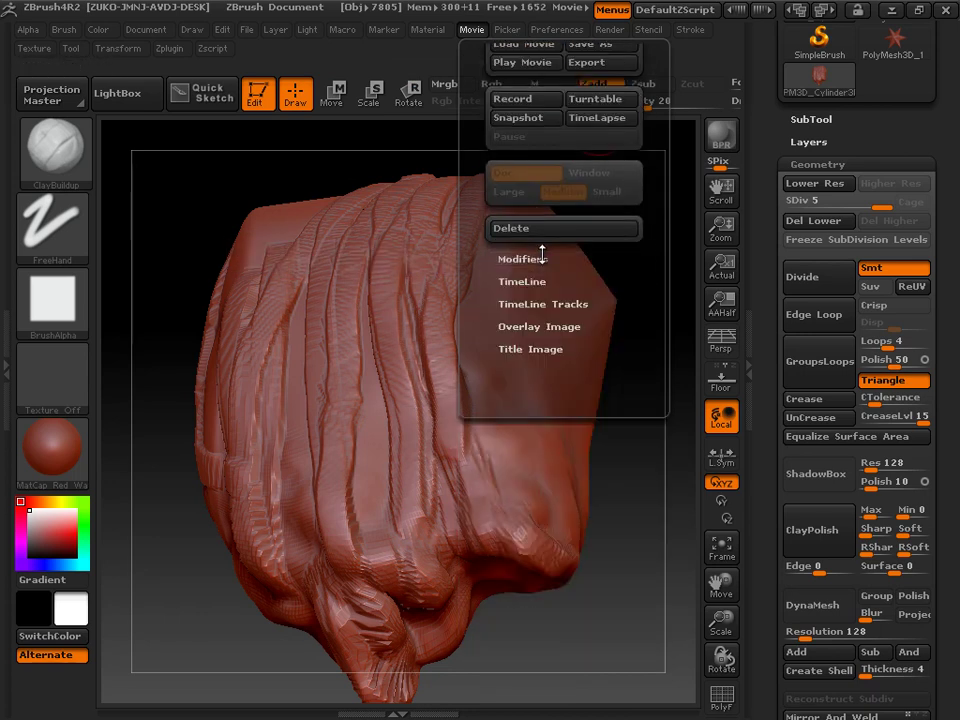
pyautogui.click(518, 228)
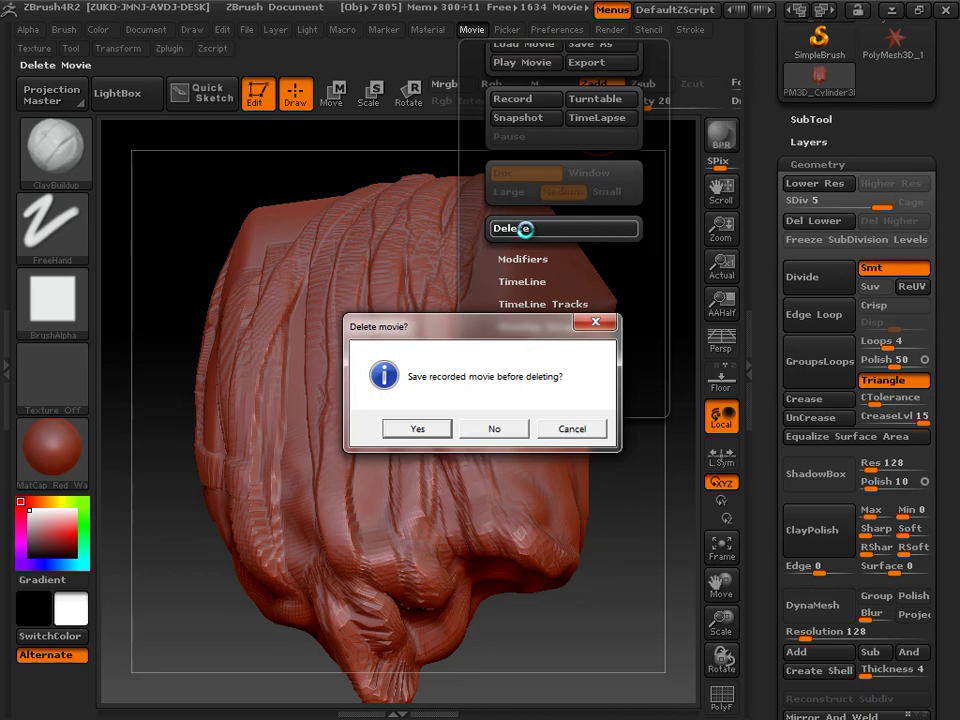
pyautogui.click(493, 429)
# View the armoured horned character model from slightly different front angles
pyautogui.moveTo(618, 190)
pyautogui.mouseDown()
pyautogui.moveTo(649, 255)
pyautogui.moveTo(651, 229)
pyautogui.mouseUp()
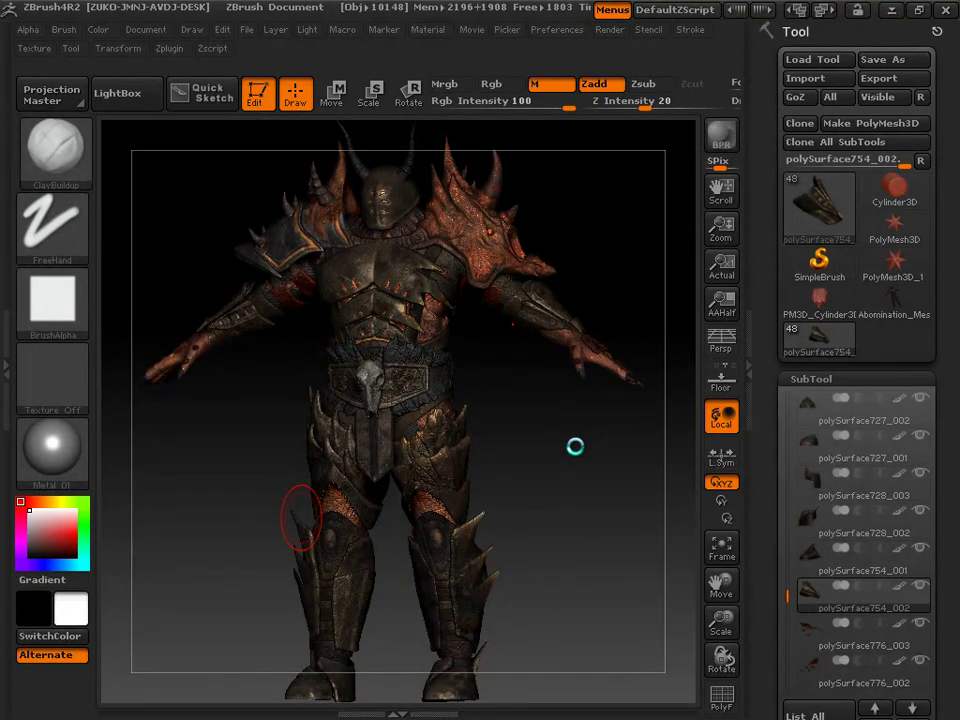
pyautogui.moveTo(626, 199); pyautogui.dragTo(598, 234)
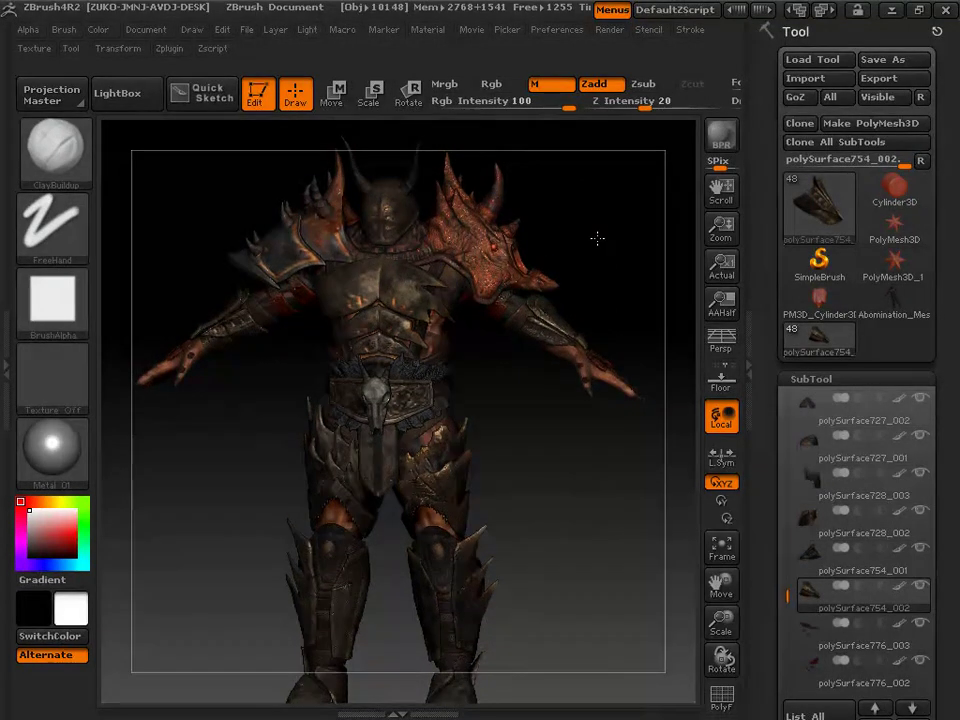
pyautogui.moveTo(593, 268)
pyautogui.mouseDown()
pyautogui.moveTo(586, 318)
pyautogui.moveTo(610, 292)
pyautogui.moveTo(607, 258)
pyautogui.moveTo(596, 257)
pyautogui.mouseUp()
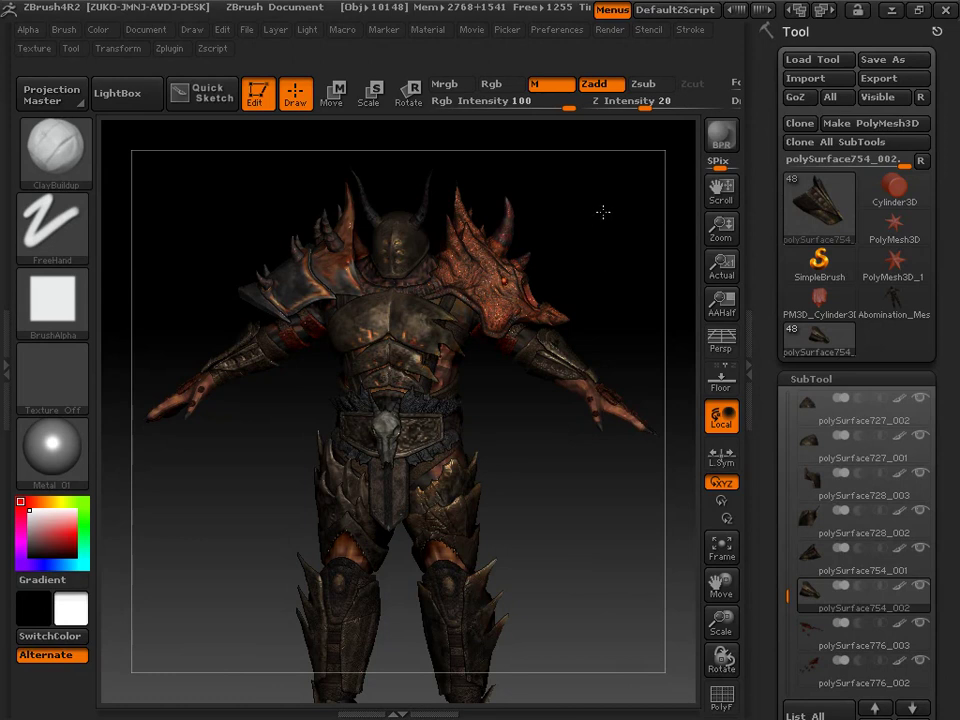
# Switch all subtools of the armoured character to their lowest subdivision level
pyautogui.keyDown('alt'); pyautogui.moveTo(613, 208); pyautogui.dragTo(645, 205); pyautogui.keyUp('alt')
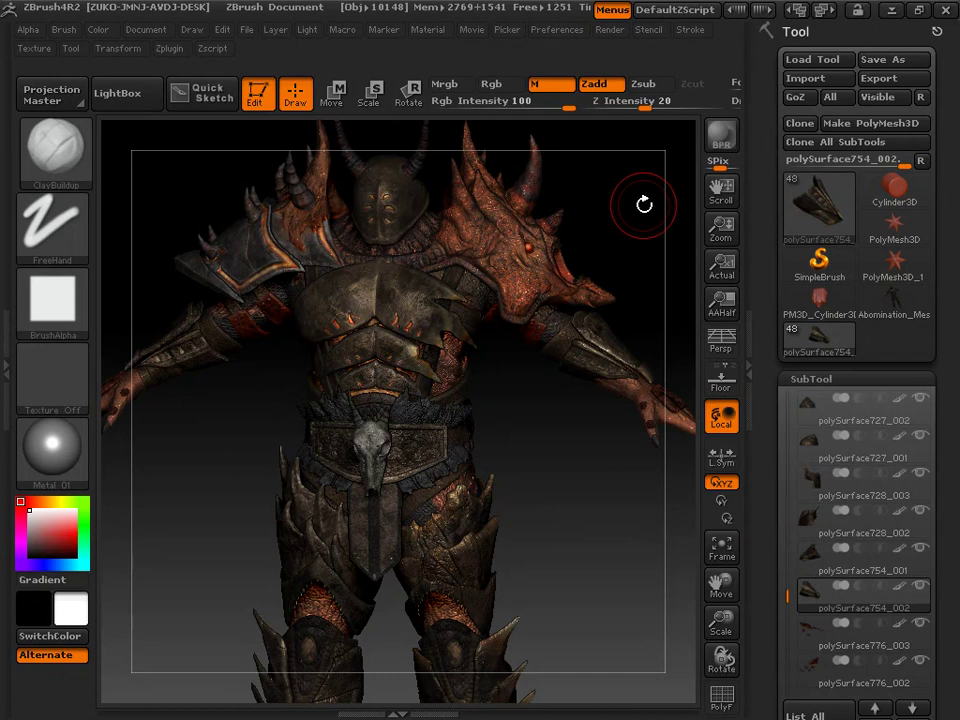
pyautogui.moveTo(644, 204); pyautogui.dragTo(653, 246)
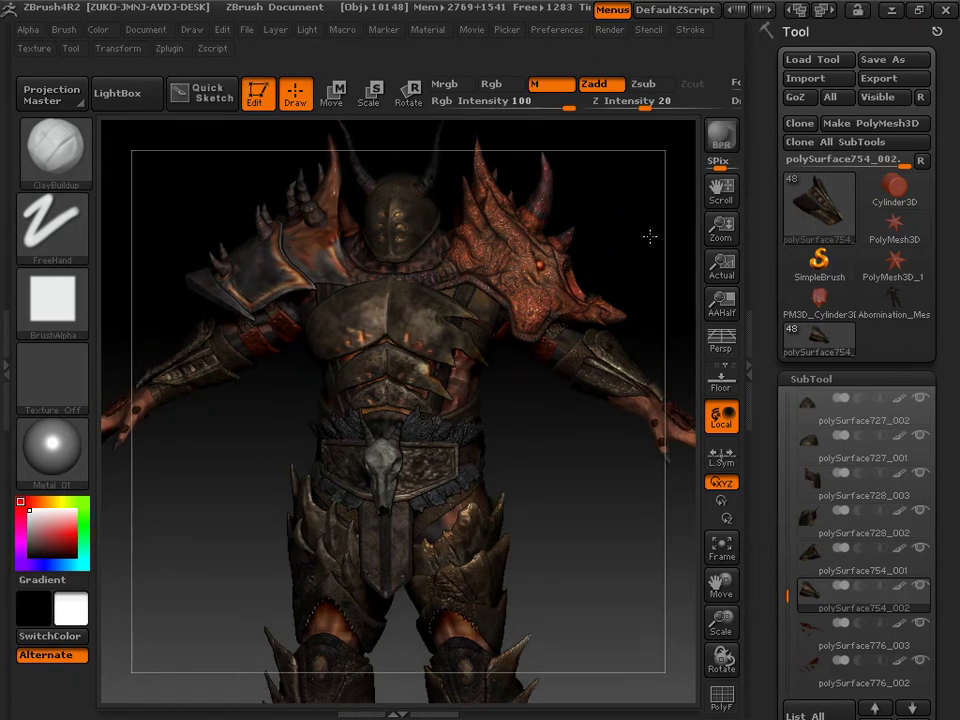
pyautogui.moveTo(650, 237); pyautogui.dragTo(650, 236)
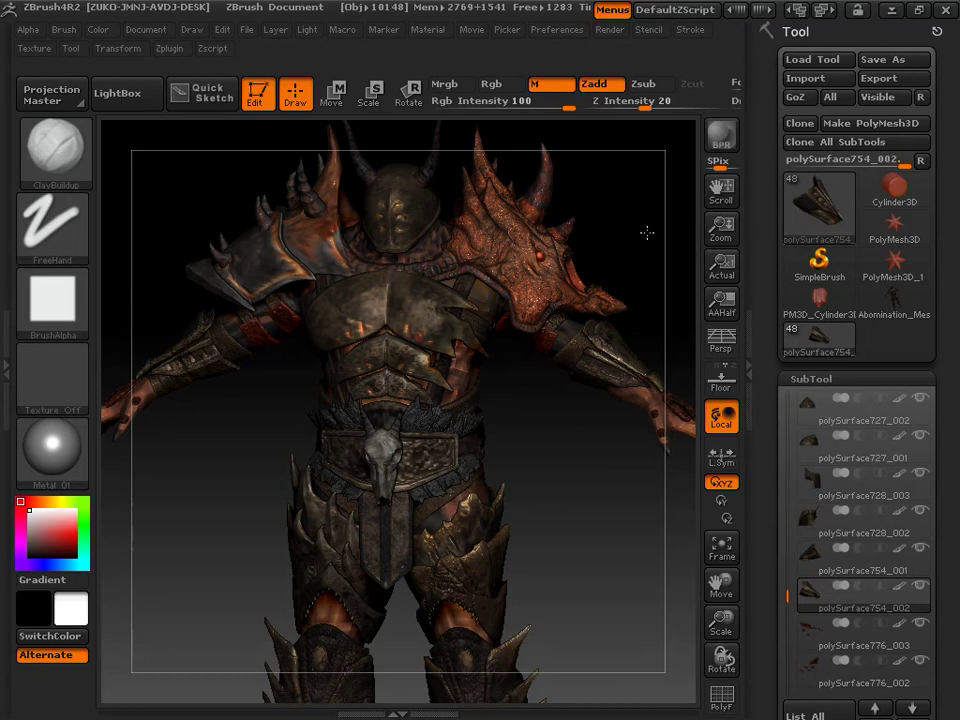
pyautogui.moveTo(647, 232); pyautogui.dragTo(648, 231)
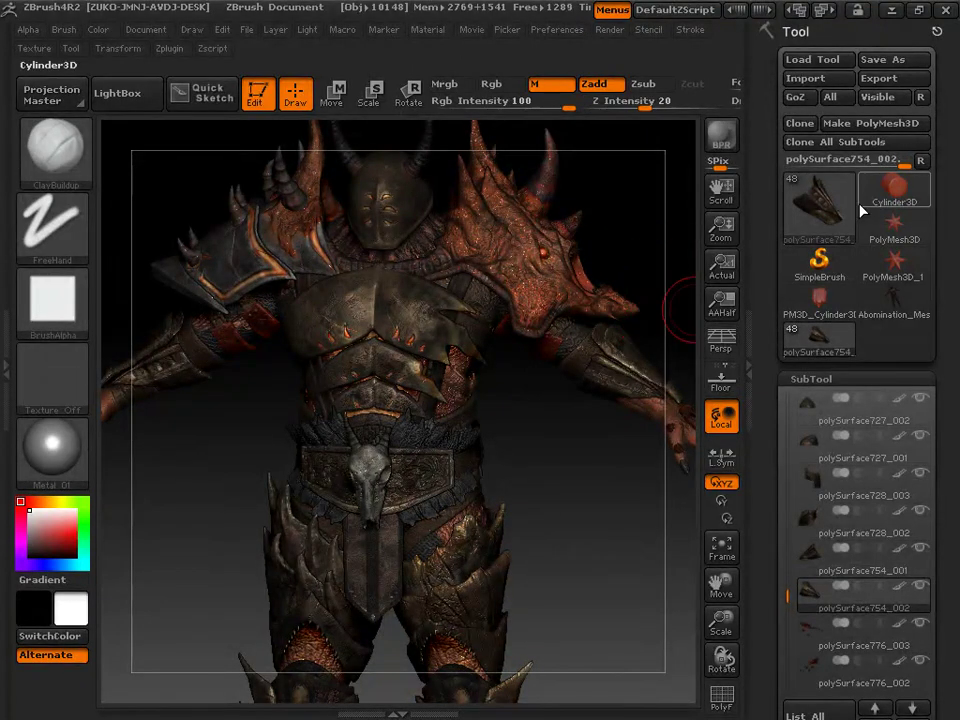
pyautogui.moveTo(827, 211)
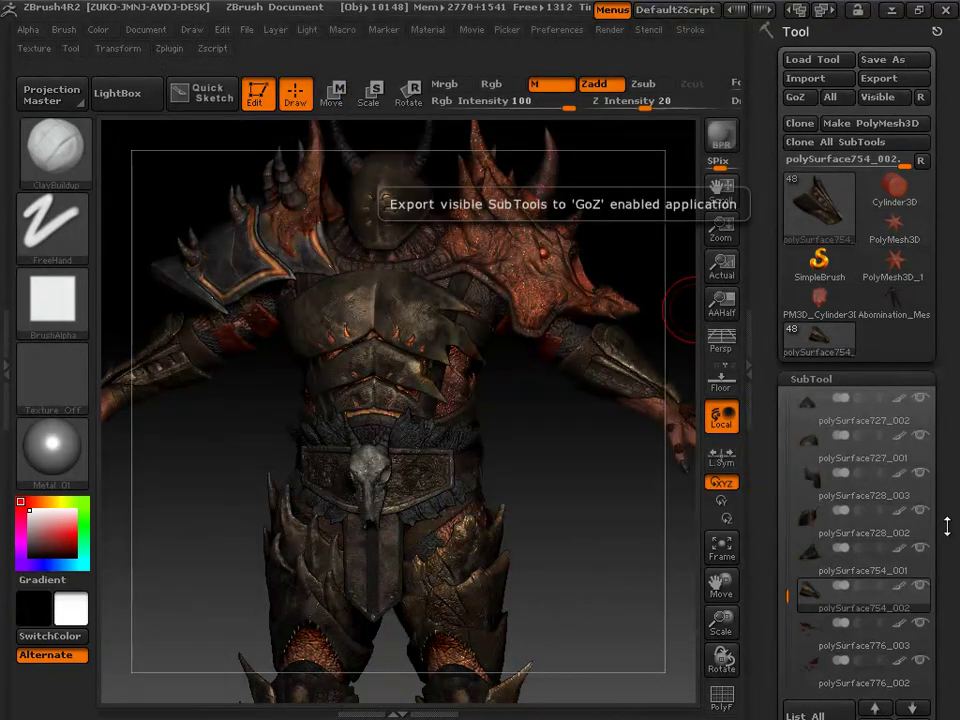
pyautogui.scroll(-3, 950, 400)
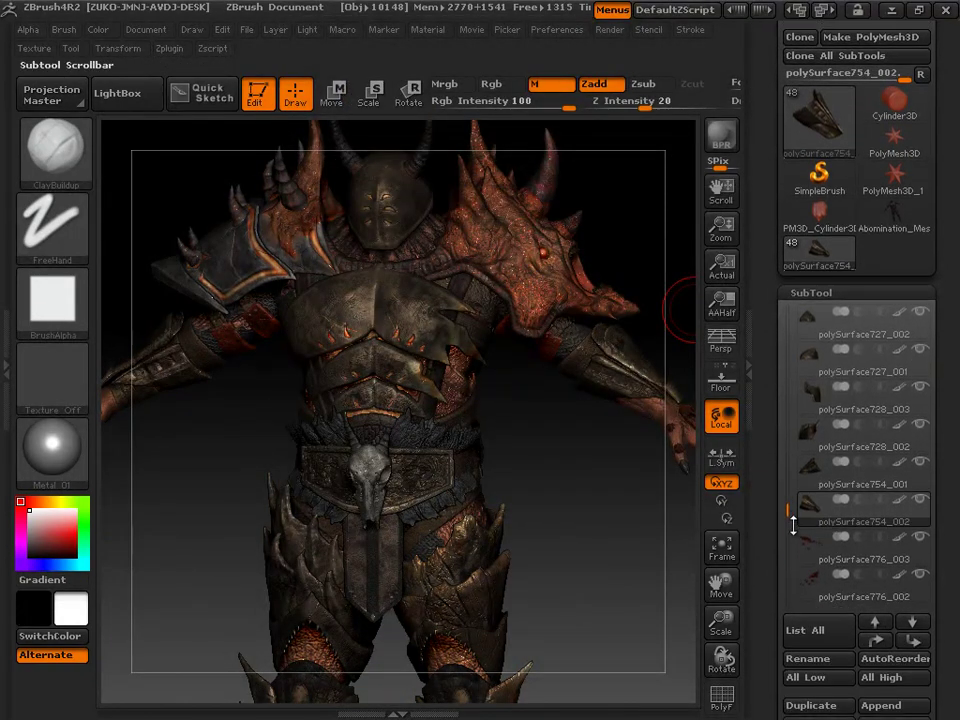
pyautogui.moveTo(787, 515); pyautogui.dragTo(782, 291)
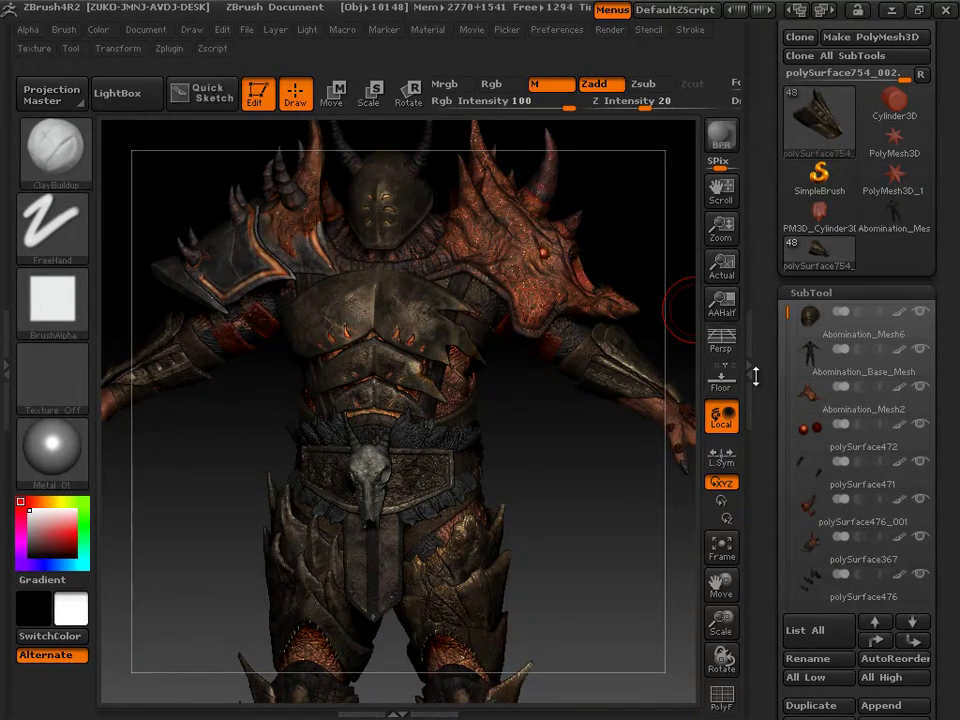
pyautogui.scroll(-2, 957, 341)
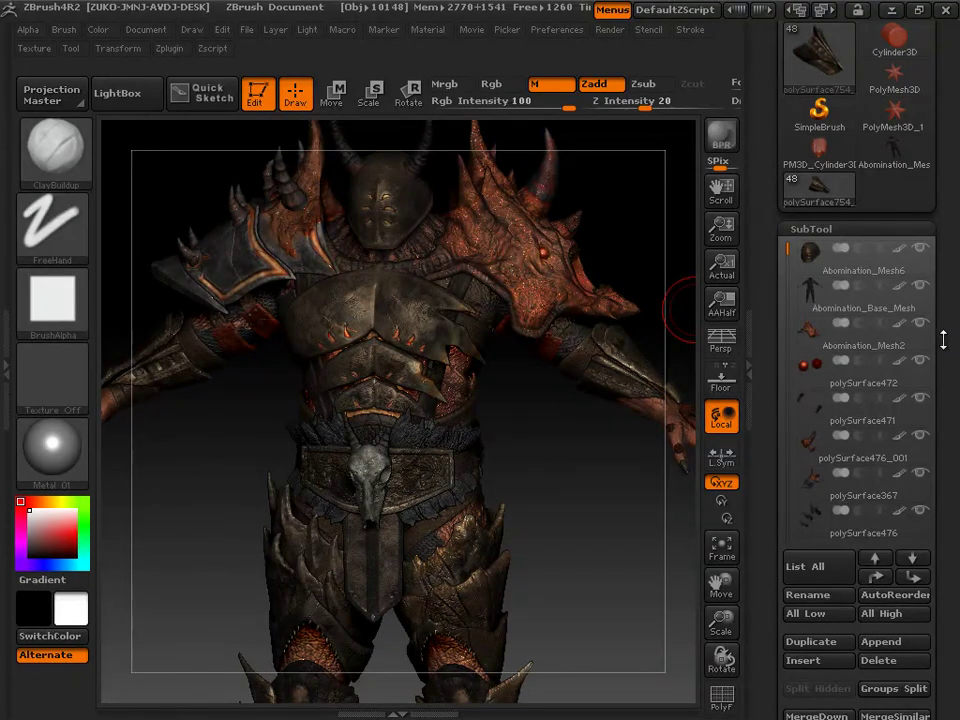
pyautogui.moveTo(957, 346); pyautogui.dragTo(957, 298)
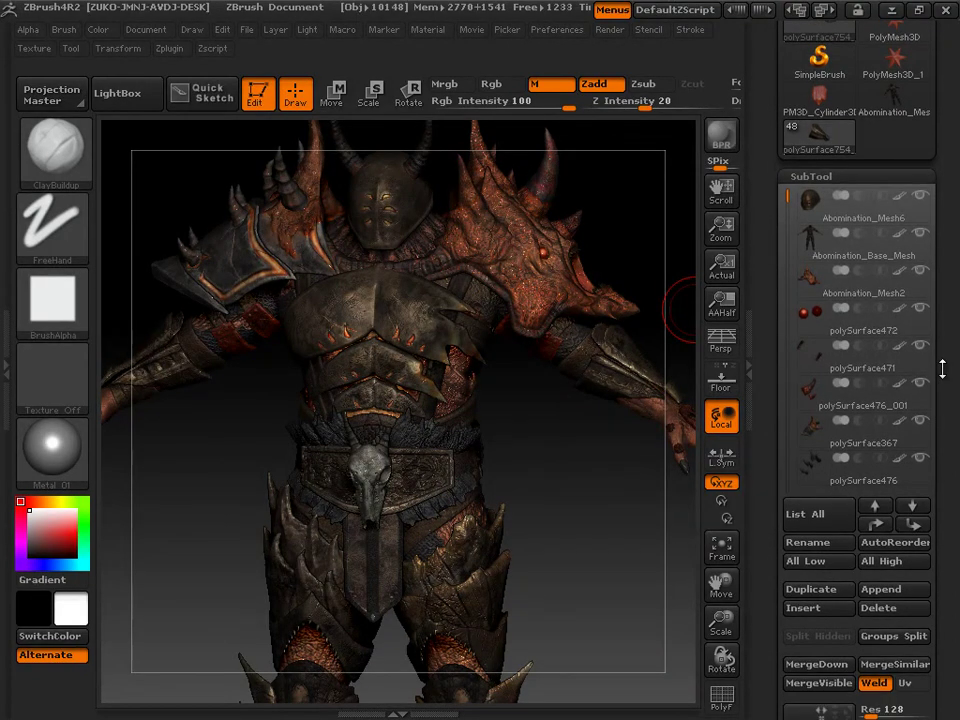
pyautogui.moveTo(957, 368); pyautogui.dragTo(957, 294)
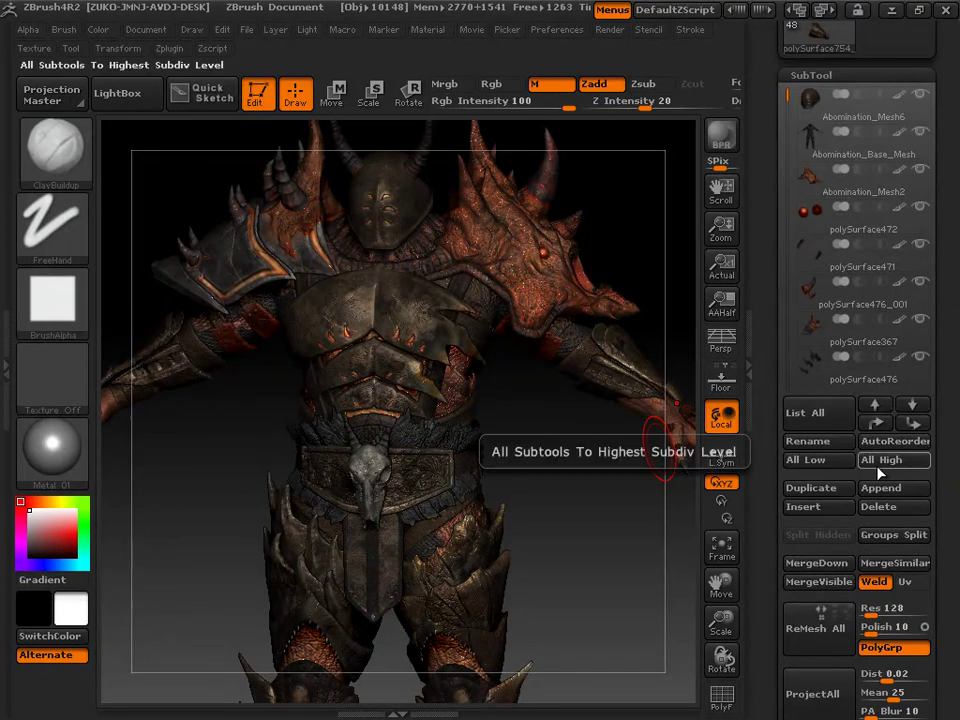
pyautogui.click(822, 460)
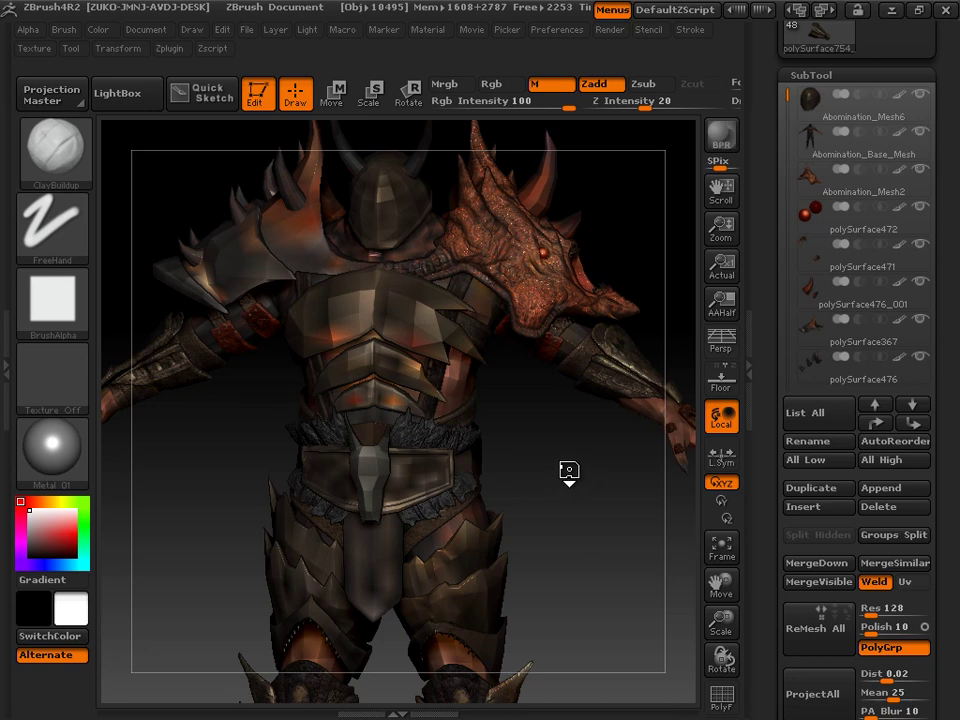
# Make the dragon-head shoulder piece, subtool Abomination_Mesh2, the active subtool
pyautogui.moveTo(568, 470); pyautogui.dragTo(568, 468)
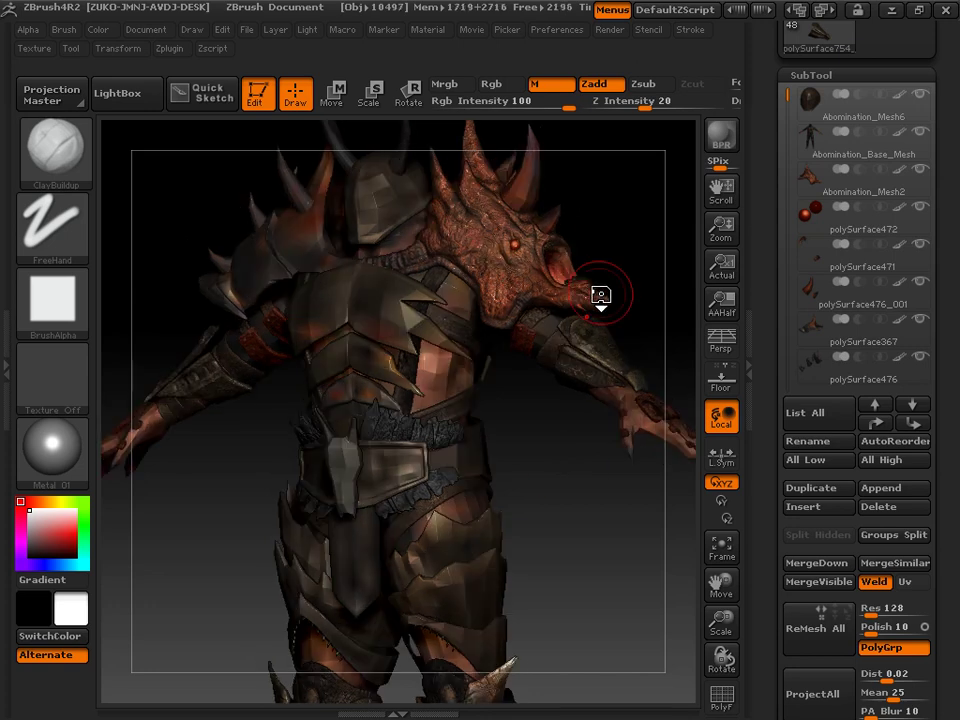
pyautogui.moveTo(779, 88)
pyautogui.mouseDown()
pyautogui.moveTo(784, 238)
pyautogui.moveTo(779, 88)
pyautogui.mouseUp()
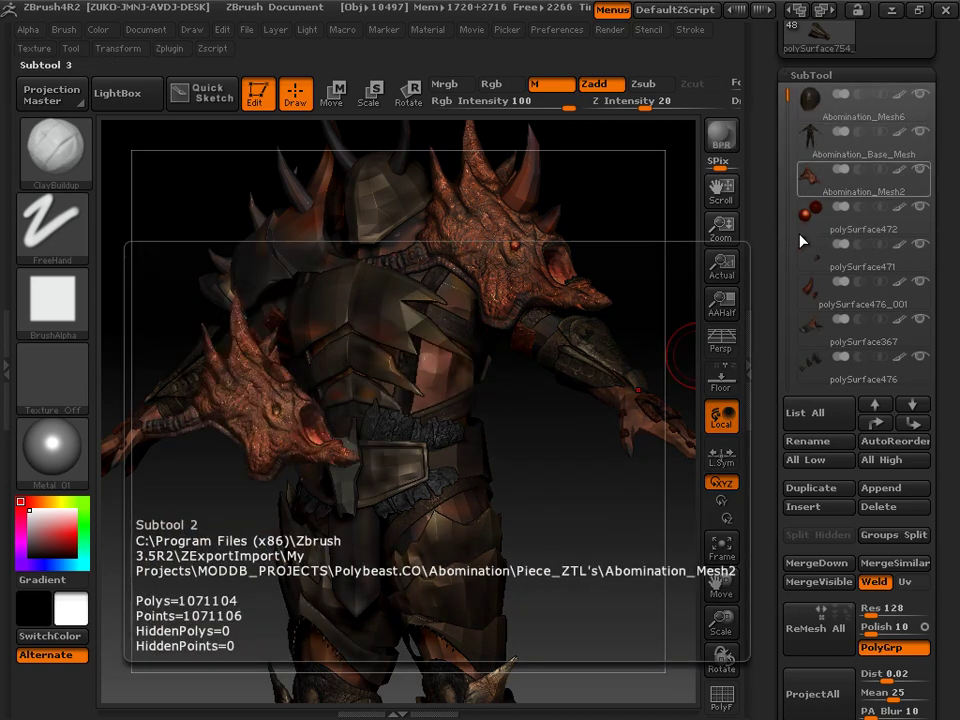
pyautogui.click(807, 187)
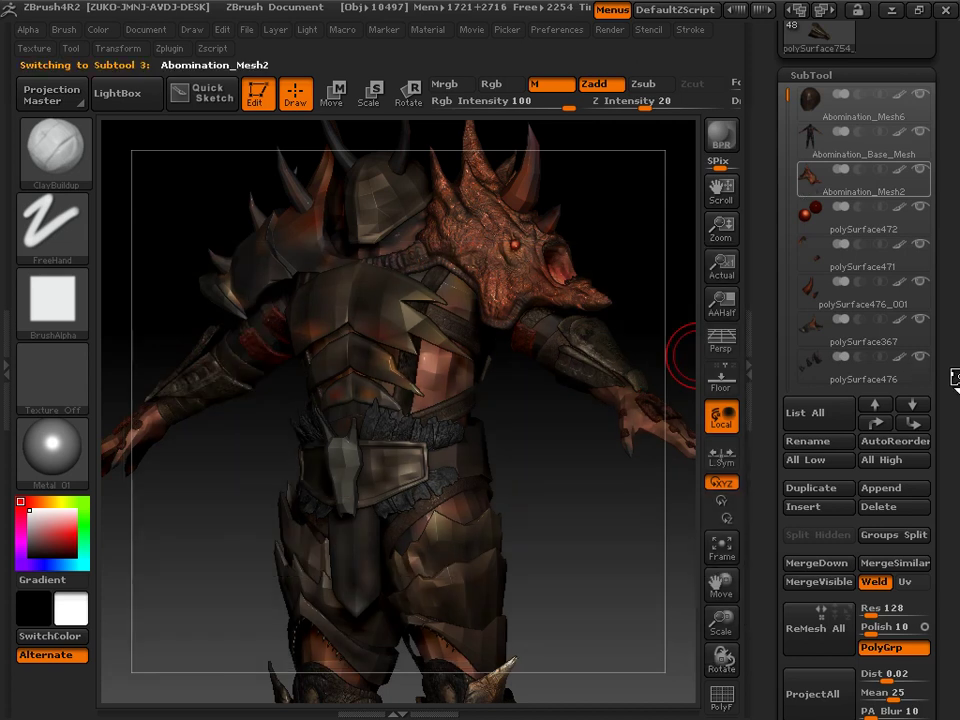
pyautogui.moveTo(955, 376); pyautogui.dragTo(612, 524)
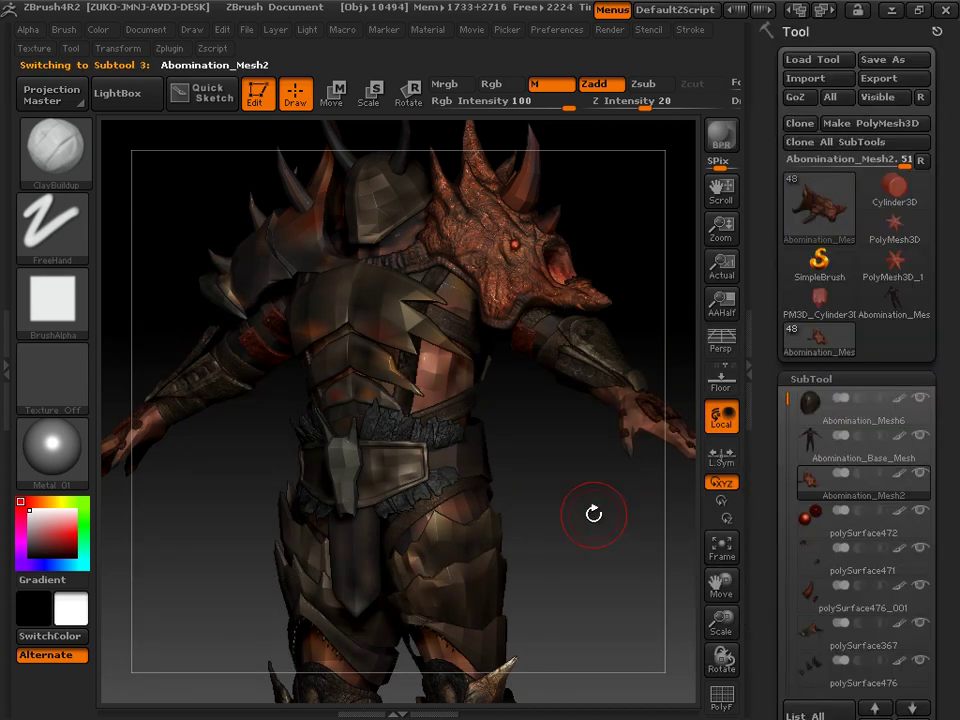
# Examine the low-resolution armour around the torso and dragon-head shoulder, closing in on the chest plate
pyautogui.moveTo(615, 513)
pyautogui.mouseDown()
pyautogui.moveTo(629, 514)
pyautogui.moveTo(600, 510)
pyautogui.mouseUp()
pyautogui.moveTo(568, 437); pyautogui.dragTo(567, 394)
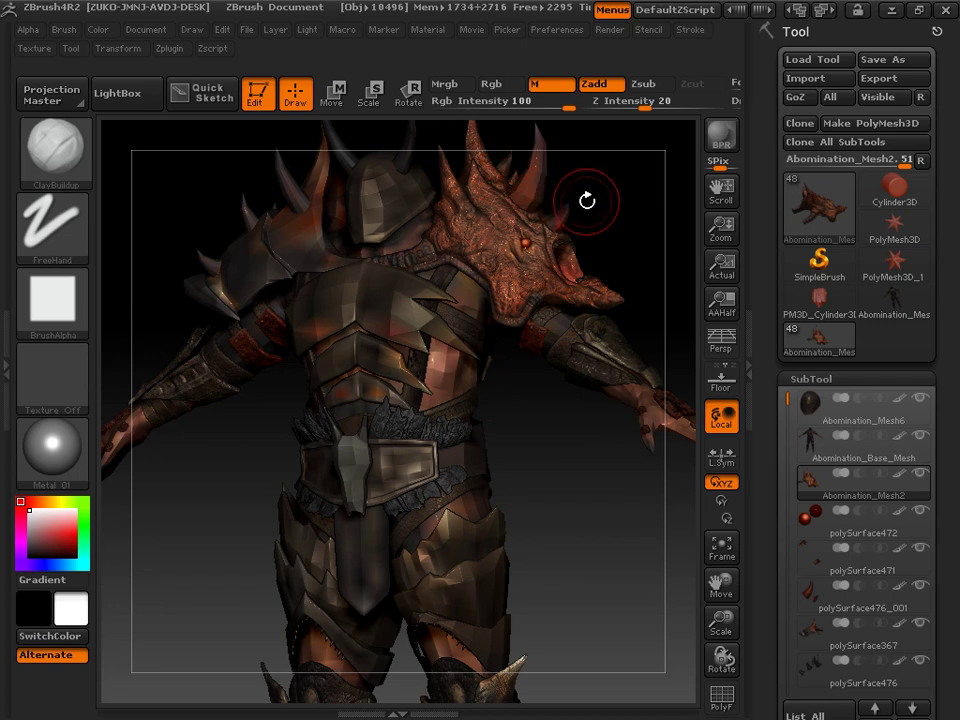
pyautogui.moveTo(657, 301); pyautogui.dragTo(540, 356)
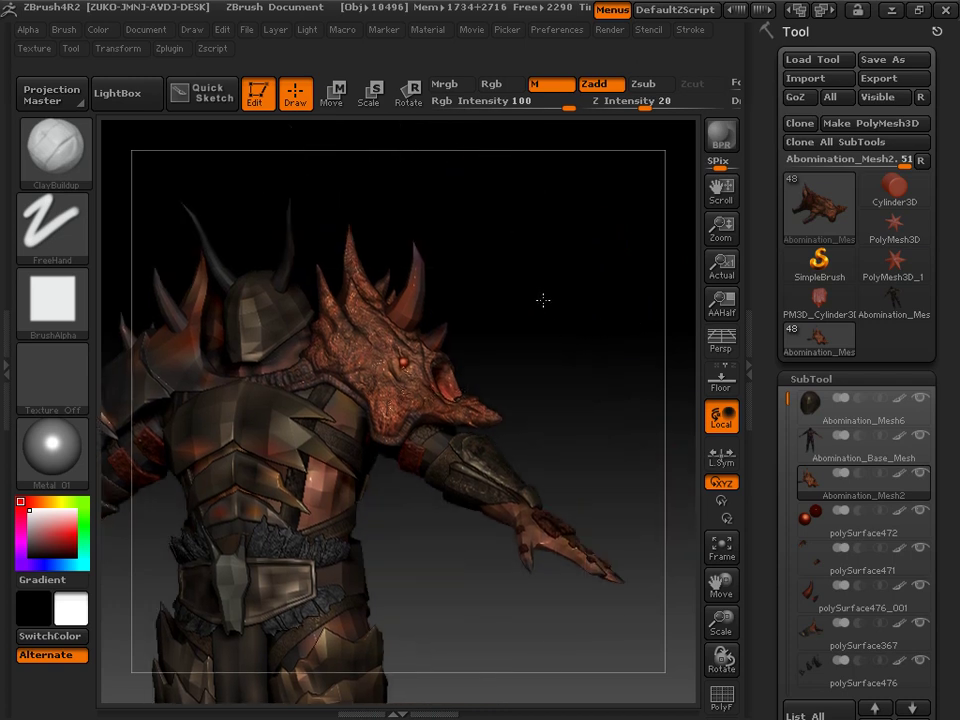
pyautogui.moveTo(539, 256)
pyautogui.mouseDown()
pyautogui.moveTo(538, 293)
pyautogui.moveTo(529, 253)
pyautogui.moveTo(525, 264)
pyautogui.moveTo(528, 297)
pyautogui.moveTo(570, 387)
pyautogui.mouseUp()
pyautogui.moveTo(653, 304); pyautogui.dragTo(641, 326)
pyautogui.keyDown('alt'); pyautogui.moveTo(677, 243); pyautogui.dragTo(730, 207); pyautogui.keyUp('alt')
pyautogui.moveTo(637, 575); pyautogui.dragTo(630, 578)
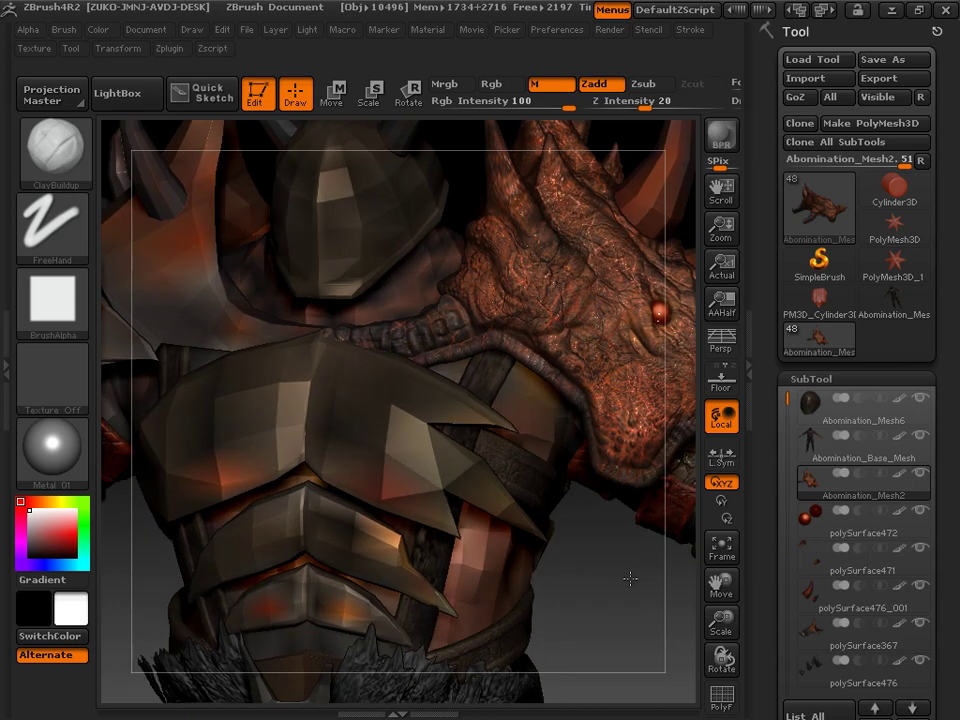
pyautogui.moveTo(621, 527); pyautogui.dragTo(666, 401)
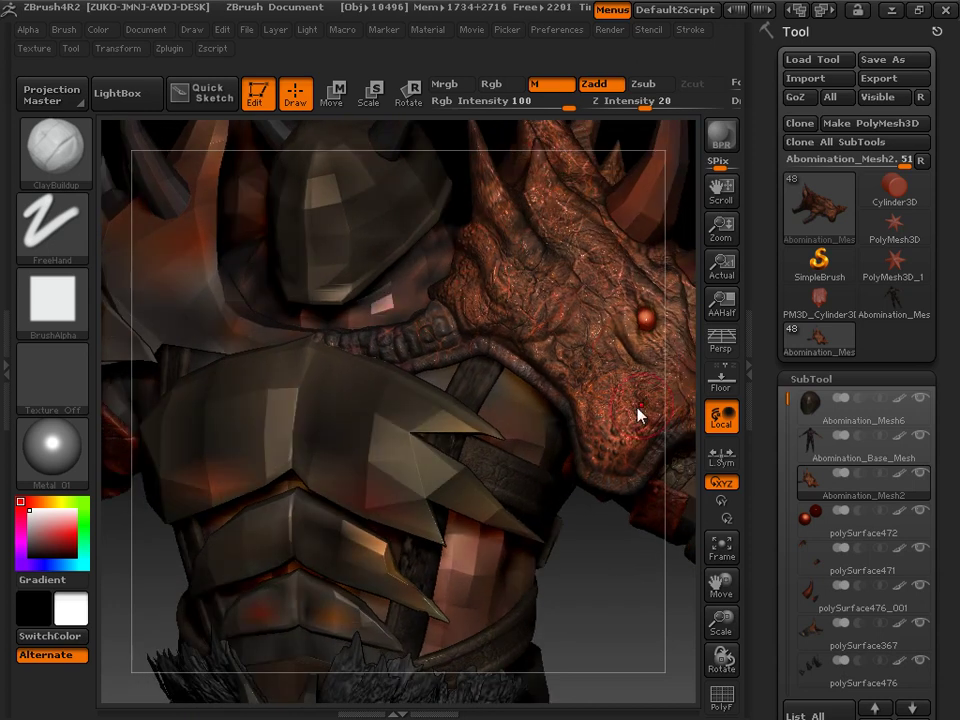
# Select the chest plate subtool polySurface552 and raise its subdivision level to 8
pyautogui.moveTo(950, 452); pyautogui.dragTo(951, 368)
pyautogui.moveTo(784, 318); pyautogui.dragTo(788, 355)
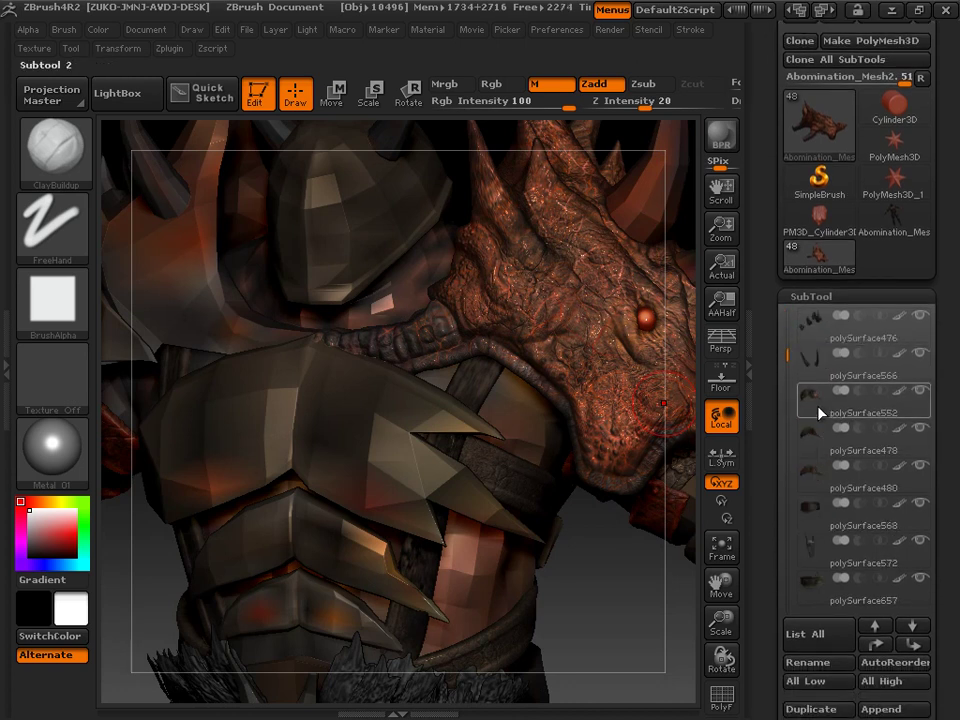
pyautogui.click(810, 396)
pyautogui.moveTo(944, 587); pyautogui.dragTo(941, 418)
pyautogui.moveTo(951, 591); pyautogui.dragTo(949, 438)
pyautogui.moveTo(822, 420); pyautogui.dragTo(892, 421)
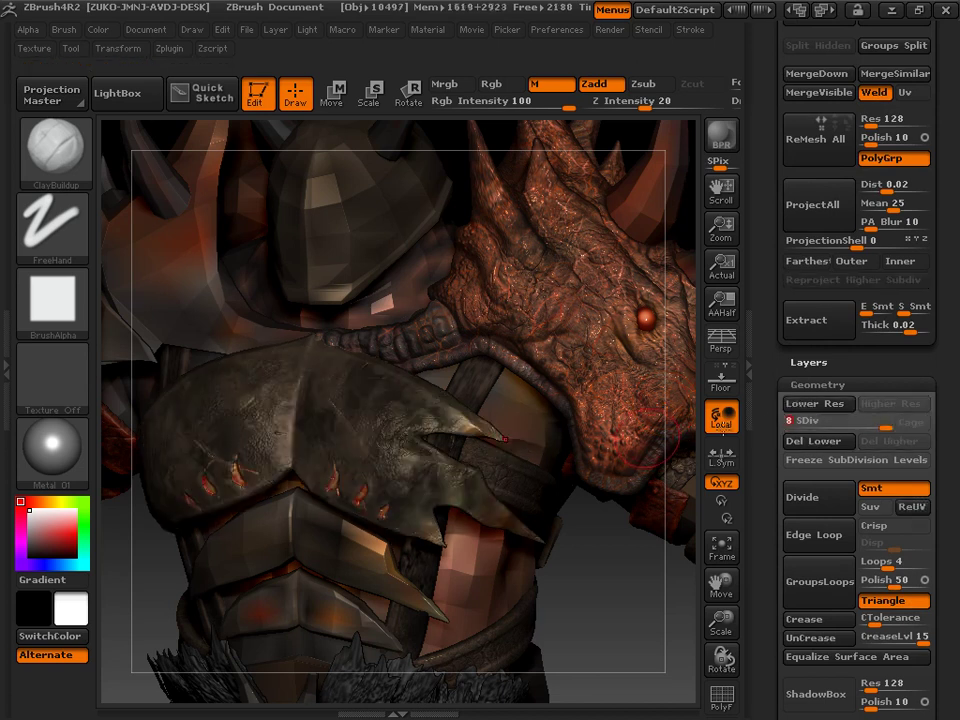
# Check the chest plate subtool's polygon count and set its subdivision level to 7
pyautogui.scroll(10, 953, 514)
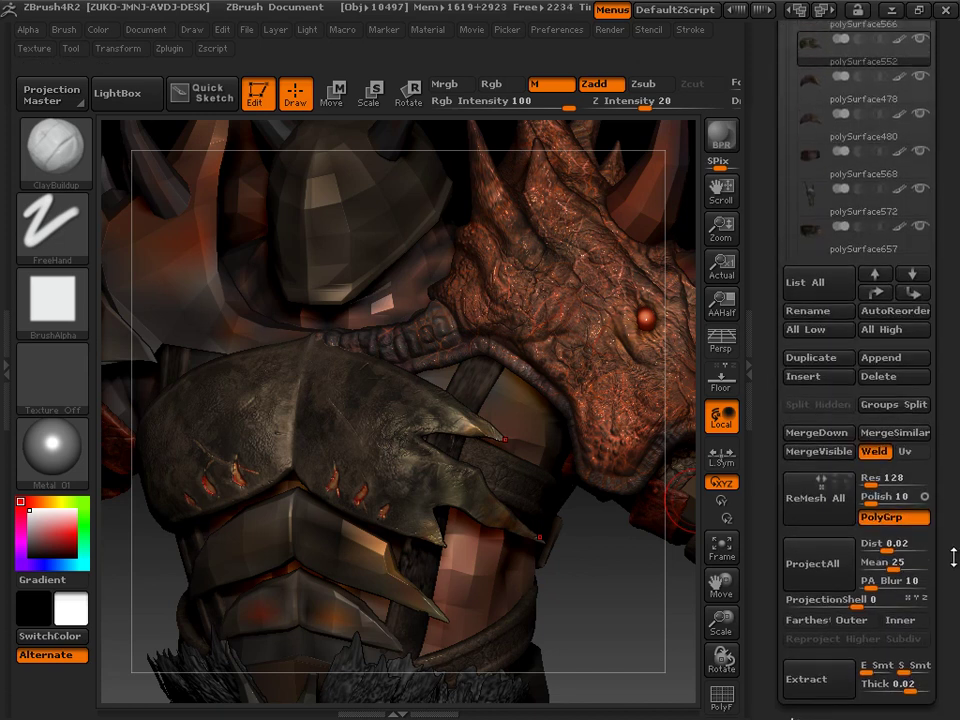
pyautogui.click(818, 180)
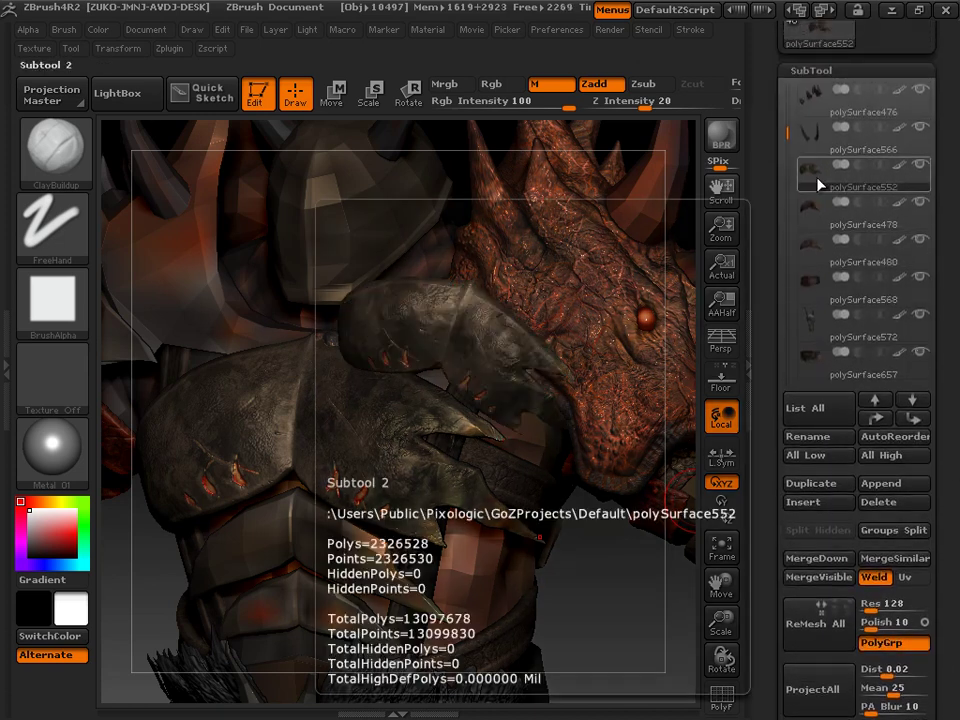
pyautogui.scroll(-10, 947, 400)
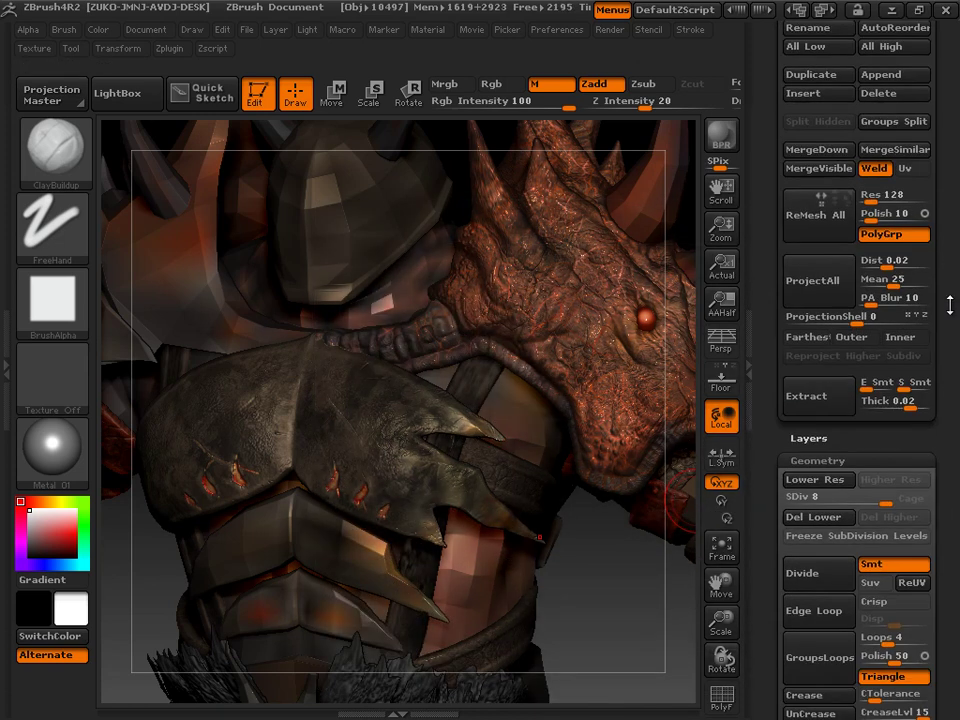
pyautogui.click(873, 386)
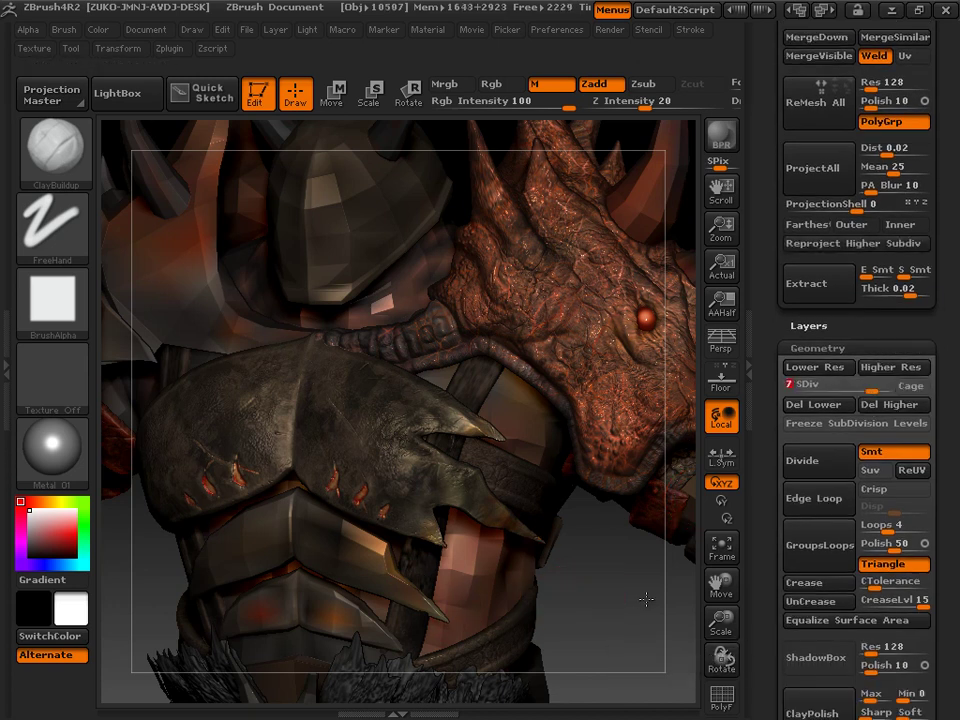
# Frame the chest plate from the front and send that view to Photoshop through ZAppLink, with Fade enabled and Double Sided and Enable Perspective off
pyautogui.moveTo(646, 610); pyautogui.dragTo(655, 652)
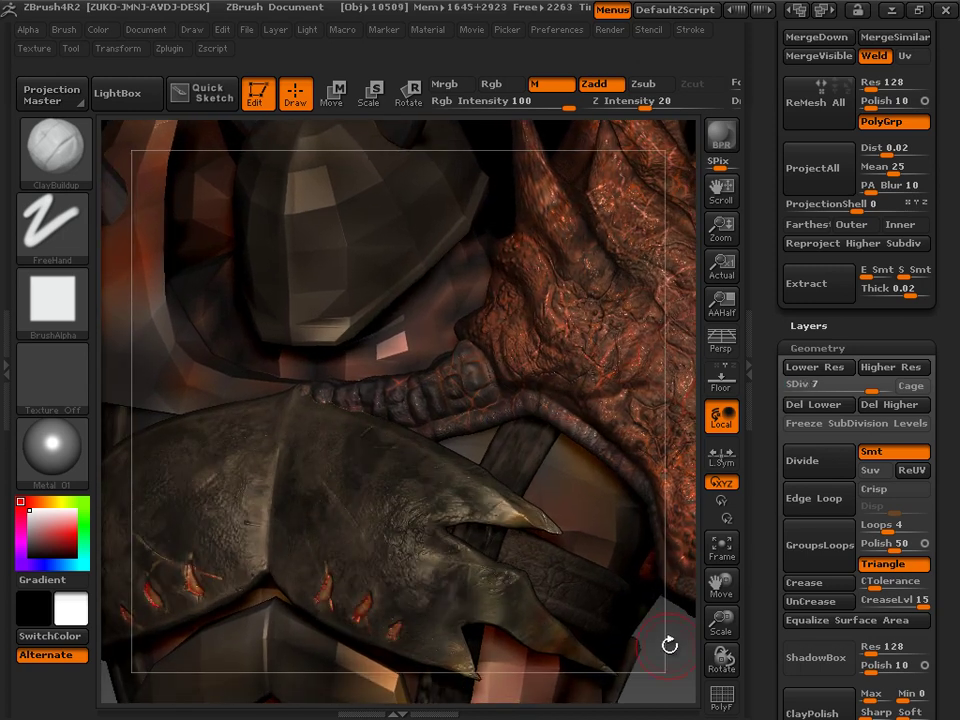
pyautogui.moveTo(675, 632); pyautogui.dragTo(672, 530)
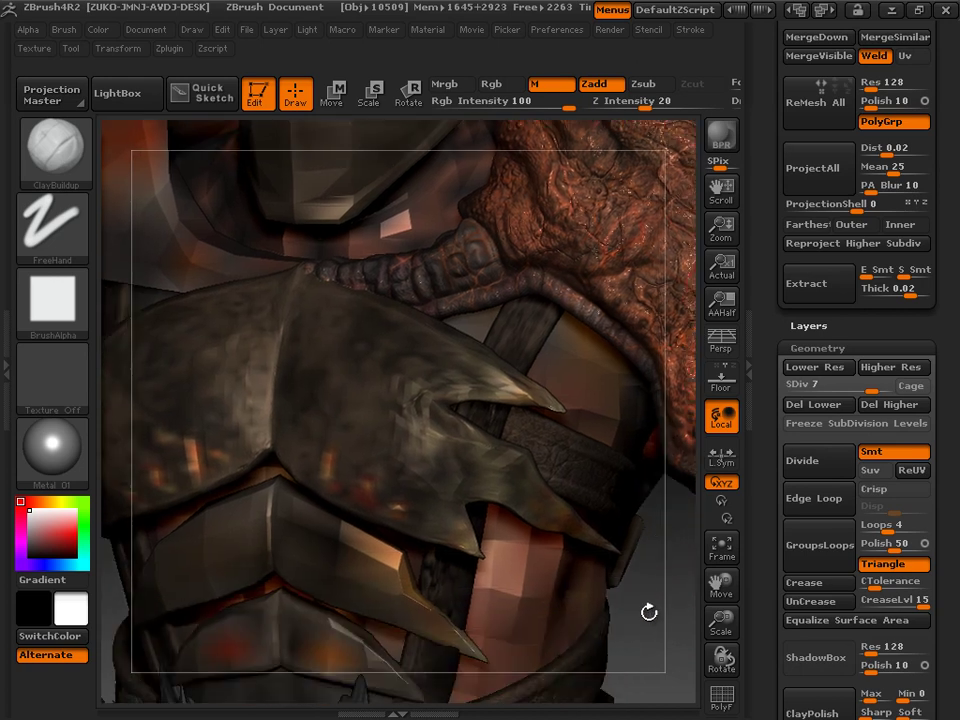
pyautogui.moveTo(650, 614)
pyautogui.mouseDown()
pyautogui.moveTo(625, 580)
pyautogui.moveTo(666, 608)
pyautogui.mouseUp()
pyautogui.moveTo(634, 561); pyautogui.dragTo(634, 553)
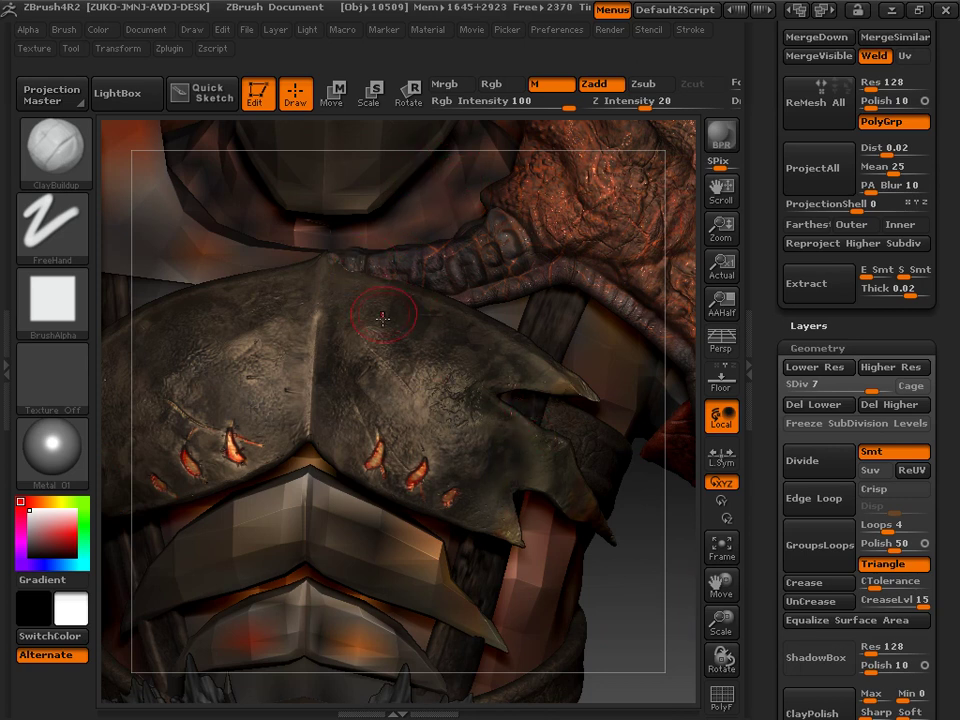
pyautogui.click(170, 50)
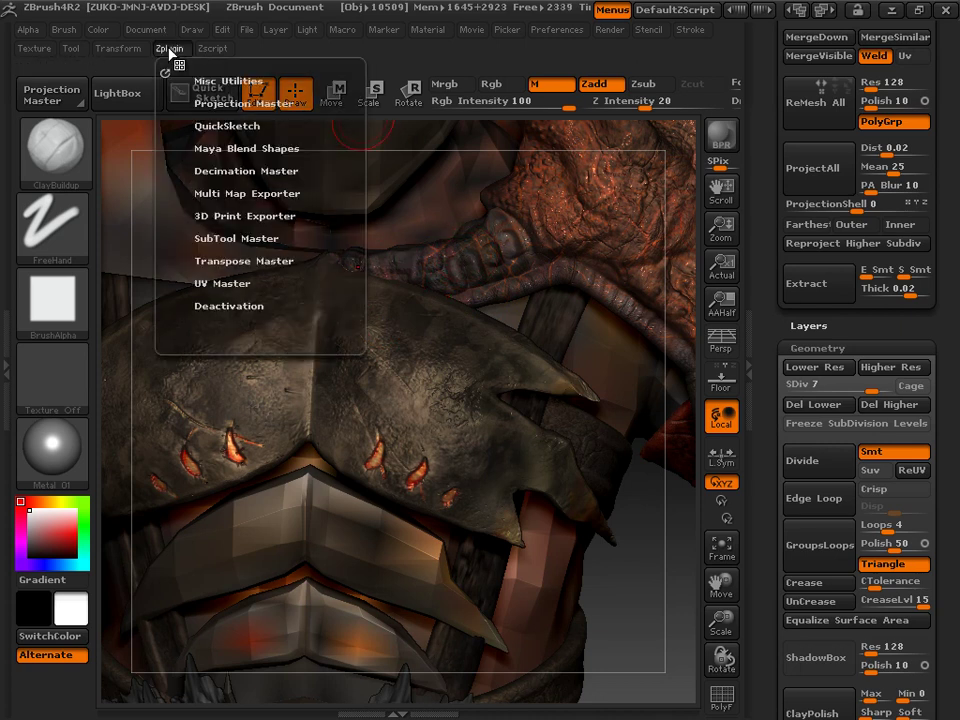
pyautogui.click(208, 50)
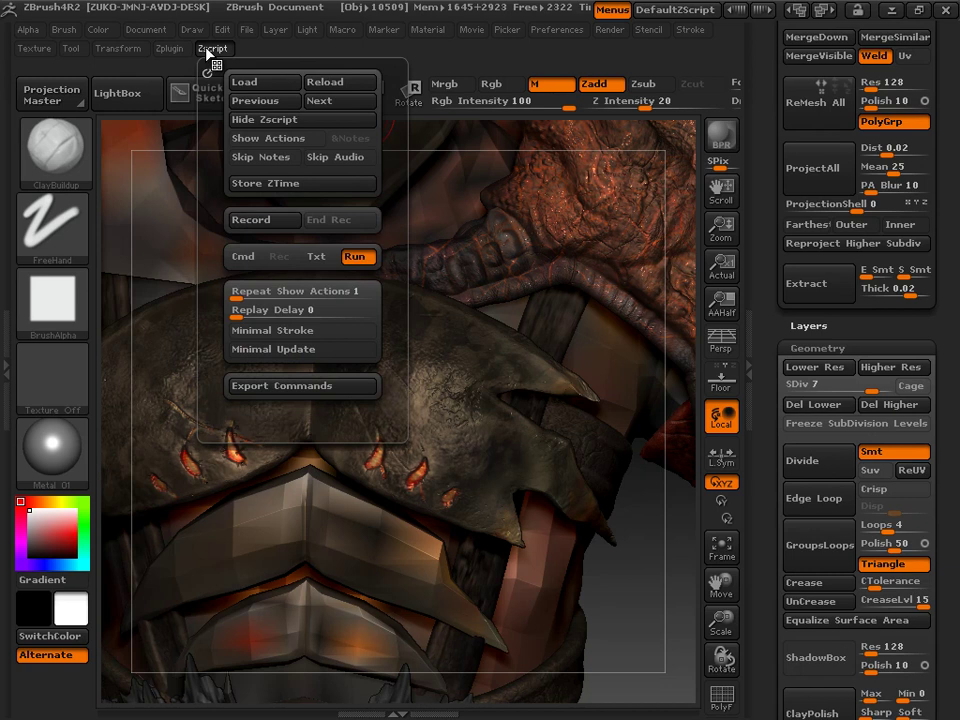
pyautogui.moveTo(145, 30)
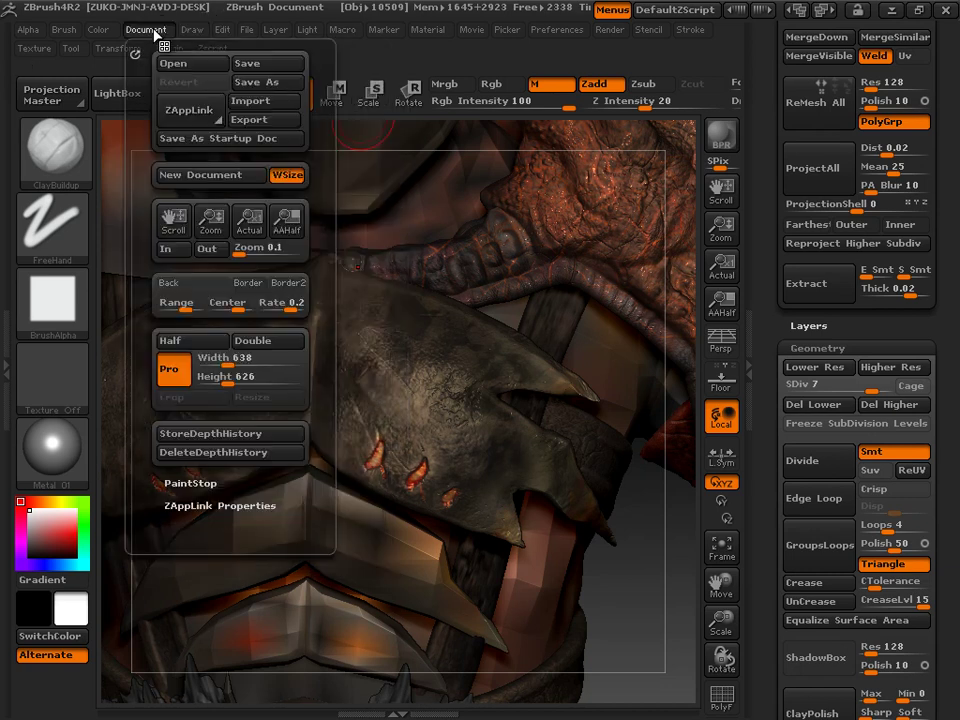
pyautogui.click(203, 118)
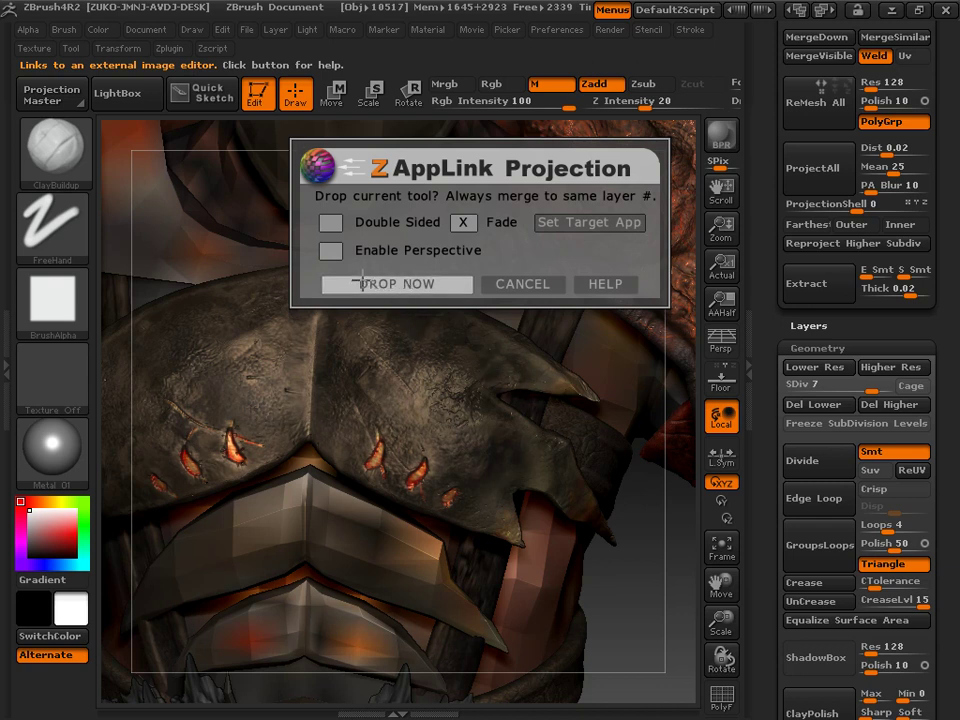
pyautogui.click(418, 284)
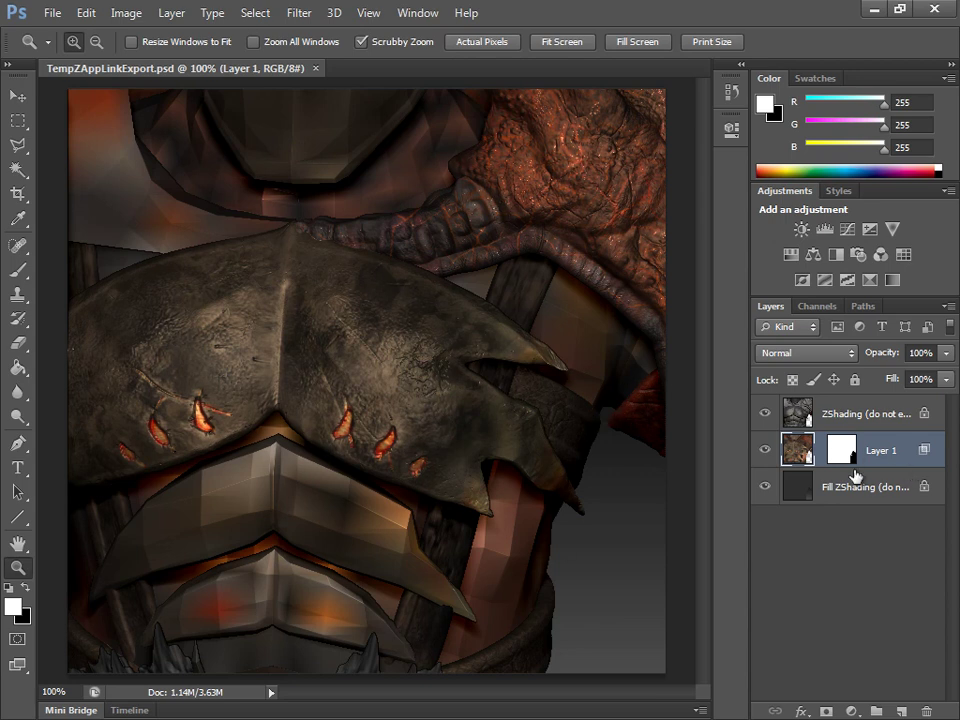
# Examine the exported file's layer stack, comparing the locked ZShading and Fill ZShading layers with the editable Layer 1
pyautogui.click(868, 418)
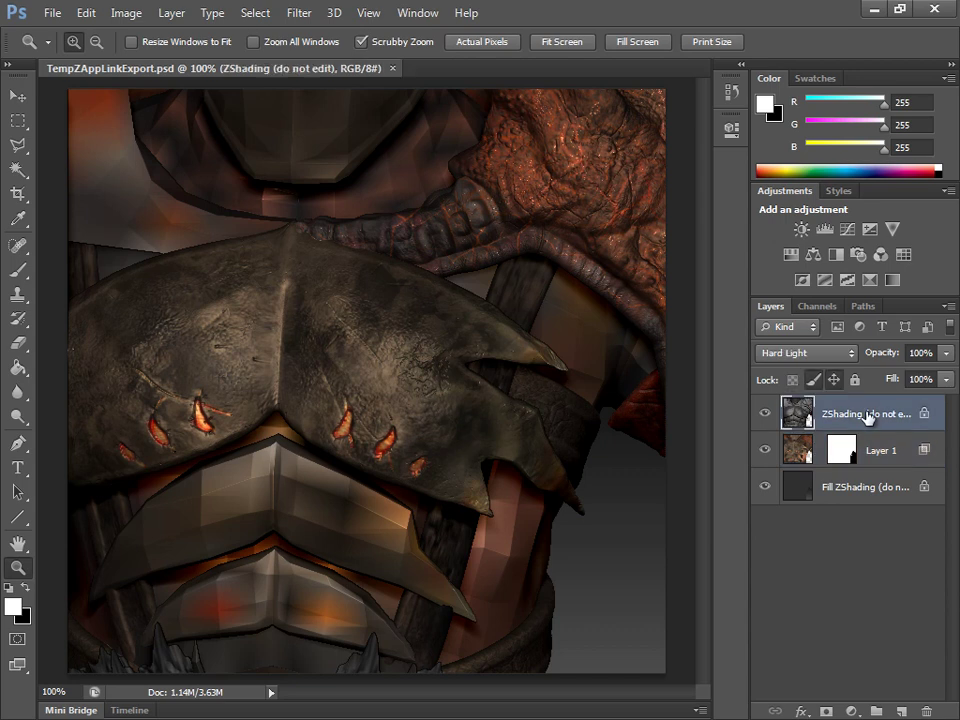
pyautogui.click(876, 493)
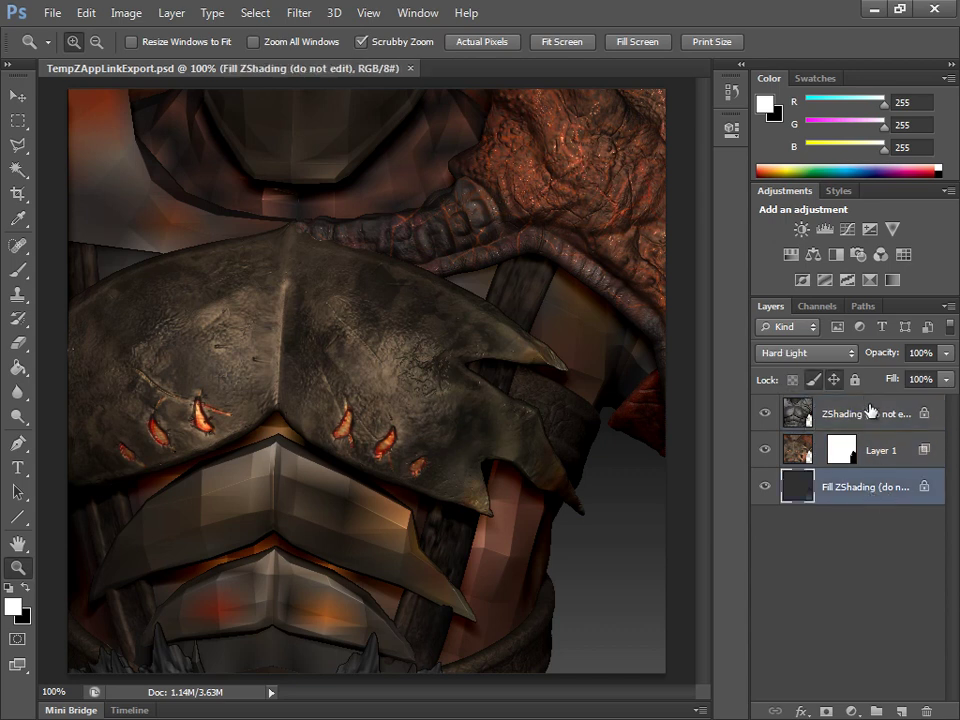
pyautogui.click(870, 420)
pyautogui.click(867, 500)
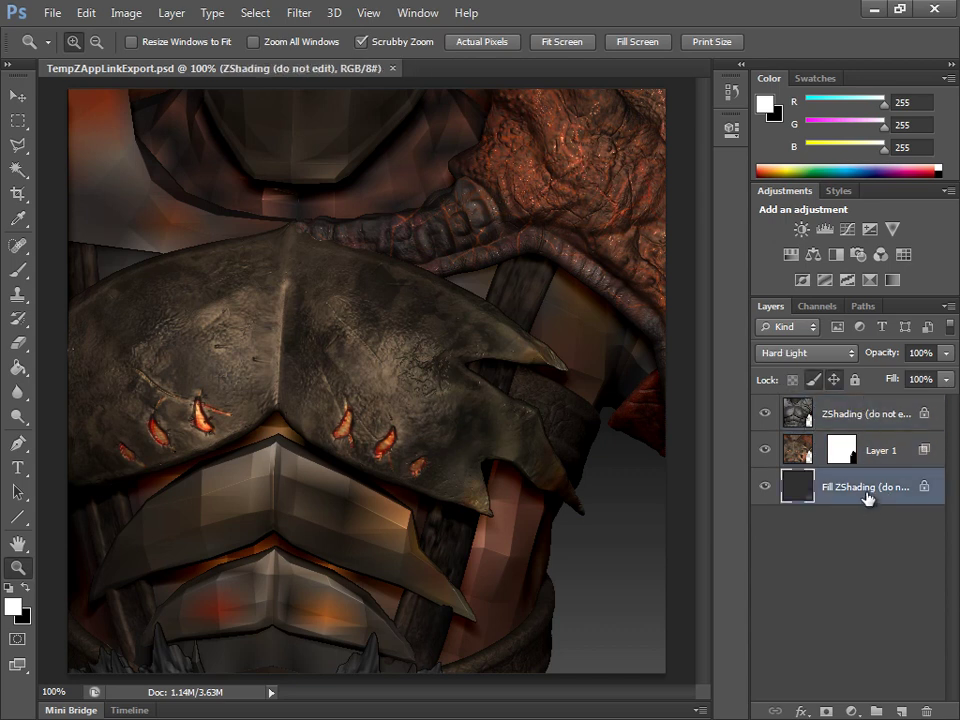
pyautogui.click(824, 408)
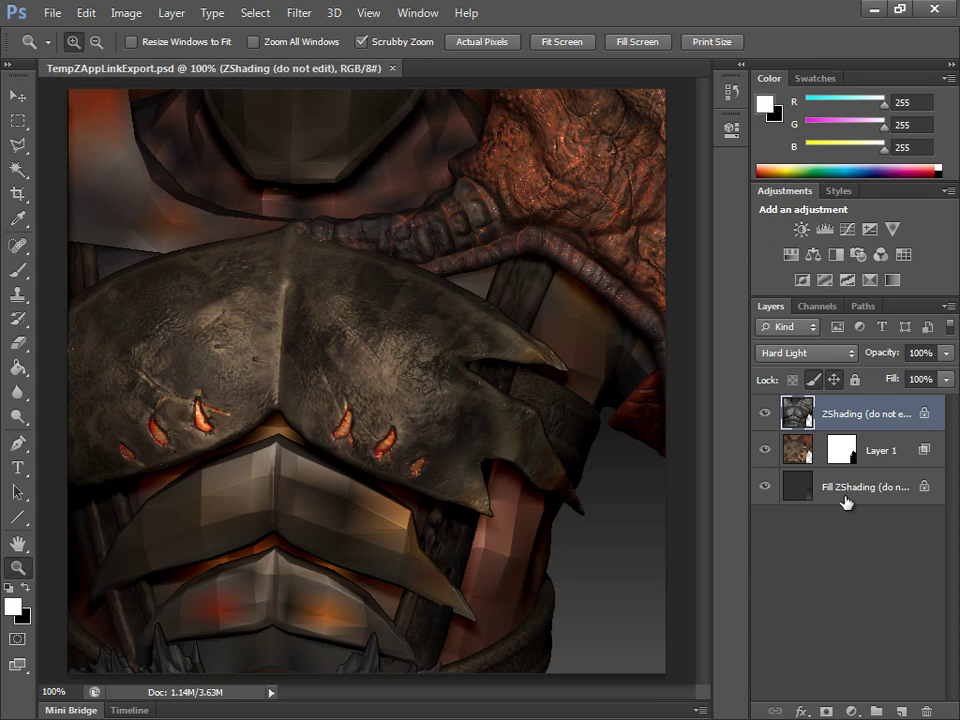
pyautogui.click(880, 466)
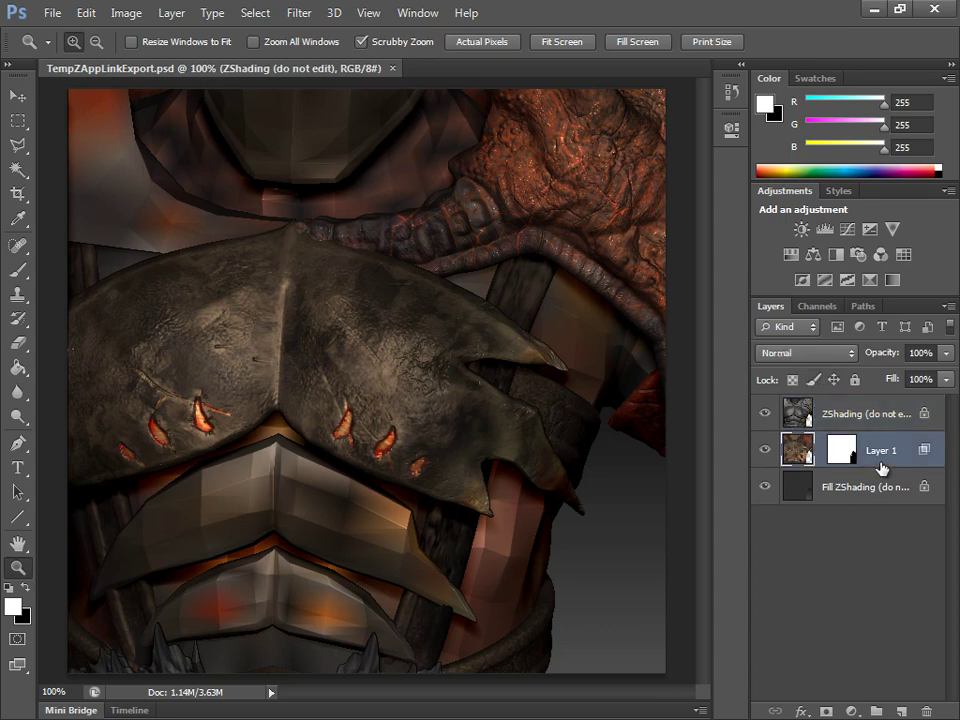
pyautogui.click(867, 416)
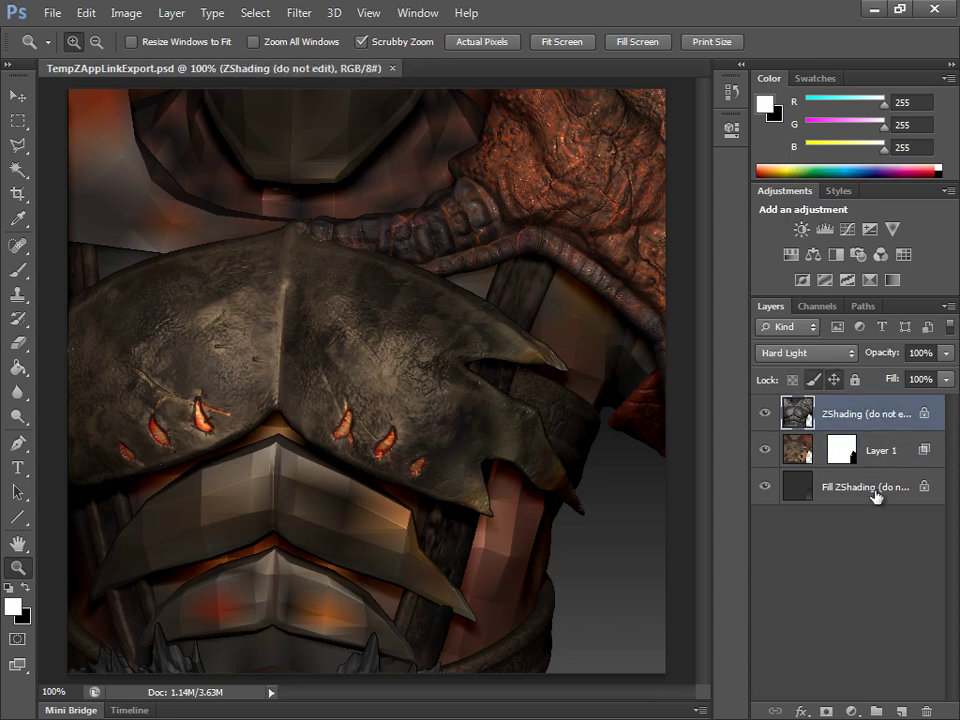
pyautogui.click(868, 489)
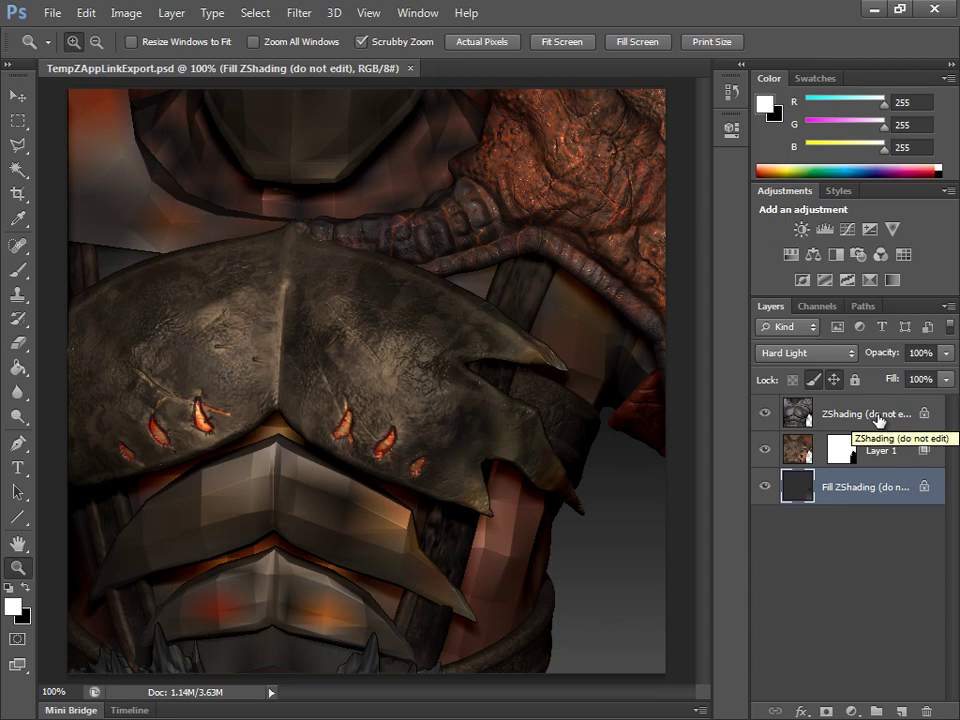
pyautogui.click(890, 413)
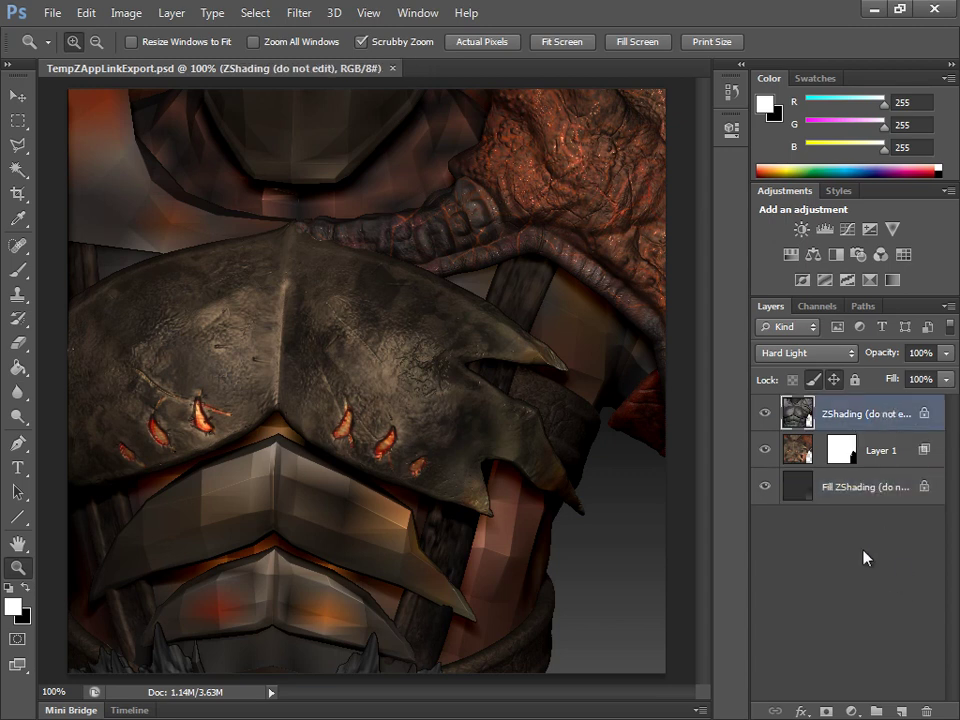
pyautogui.click(852, 490)
pyautogui.click(842, 410)
# Add a new empty layer directly above Layer 1
pyautogui.click(884, 455)
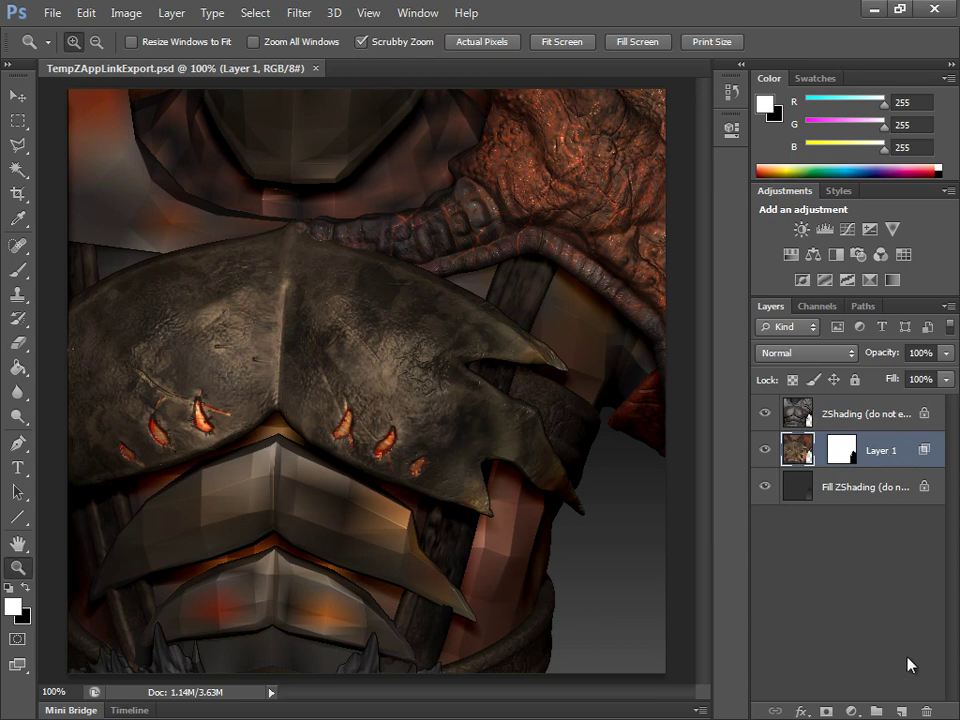
pyautogui.click(899, 711)
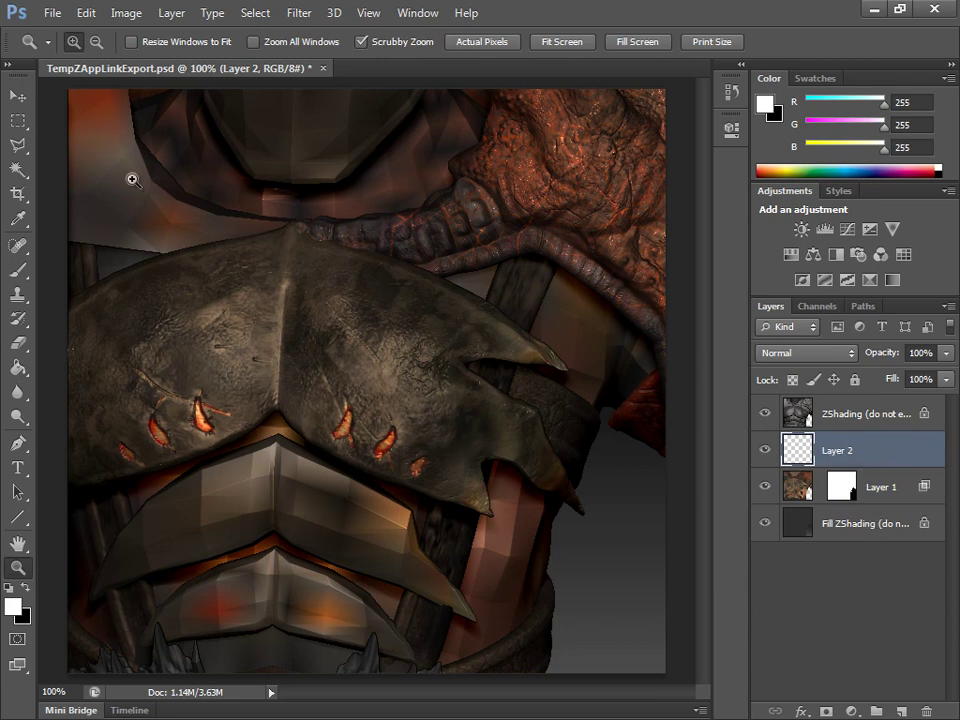
pyautogui.click(18, 270)
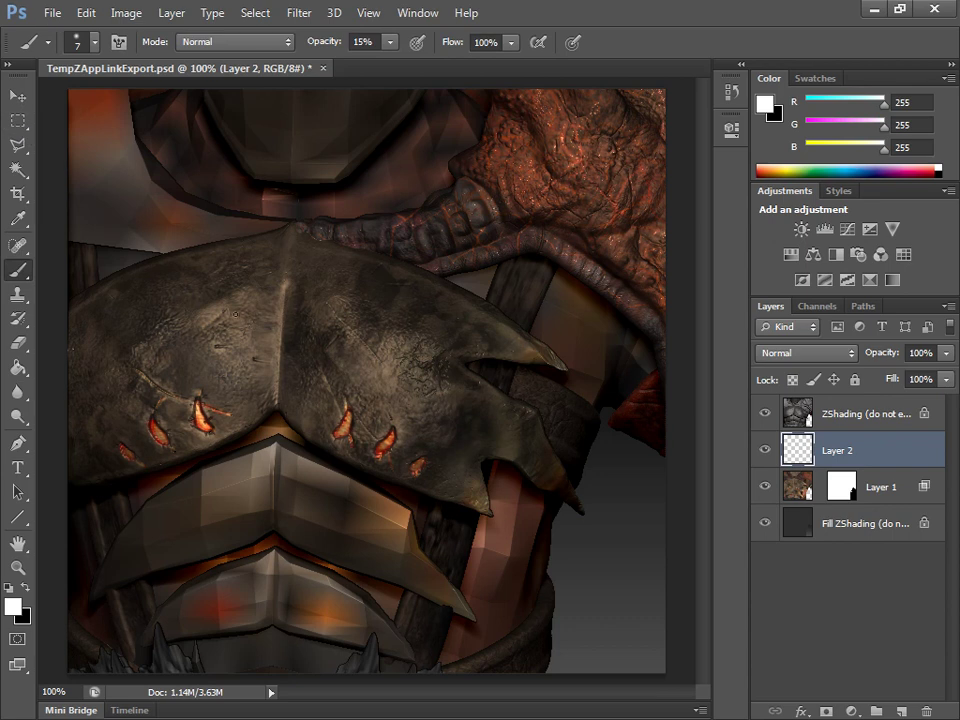
pyautogui.click(15, 120)
pyautogui.click(15, 98)
pyautogui.click(17, 118)
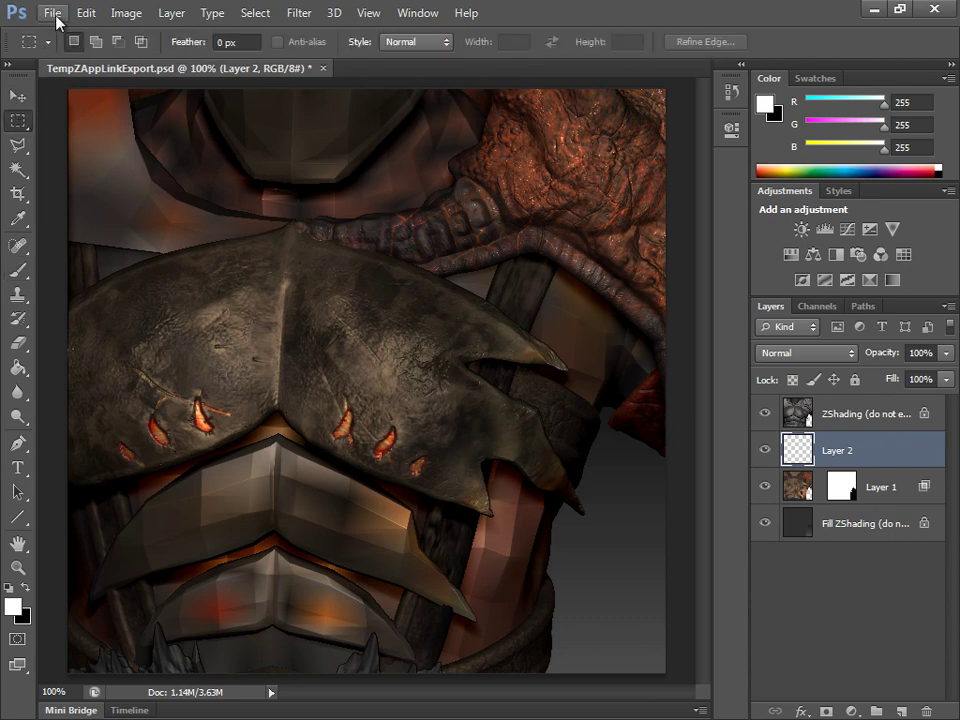
# Open AdaptivEliteLogo_BlackBG.jpg from the Desktop and copy its image into TempZAppLinkExport.psd as a new layer
pyautogui.click(50, 13)
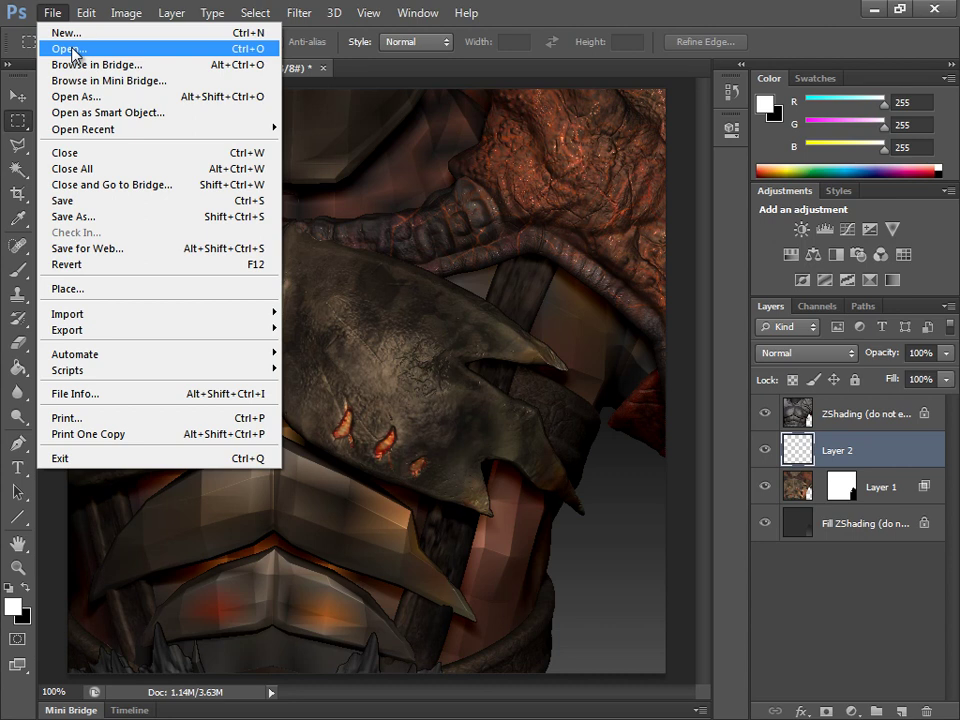
pyautogui.click(74, 52)
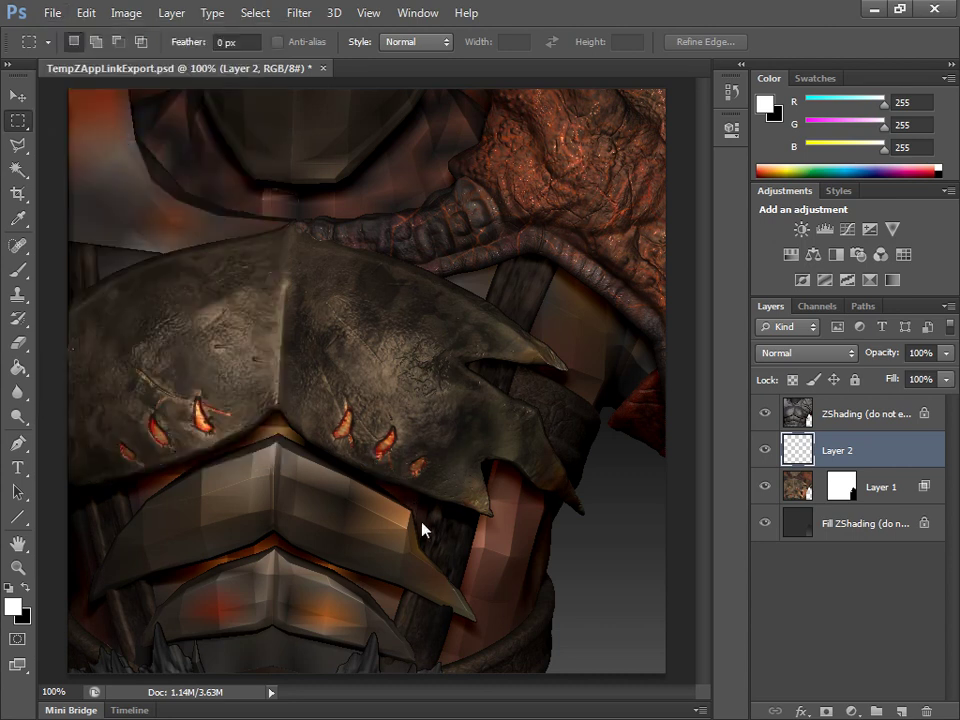
pyautogui.hotkey('ctrl', 'o')
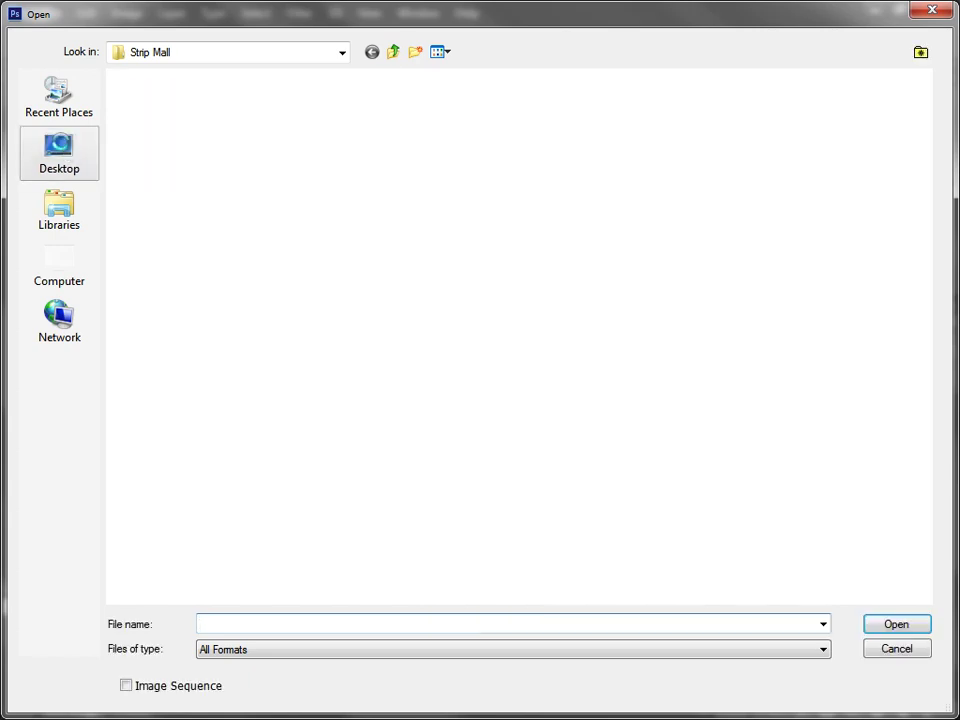
pyautogui.click(59, 152)
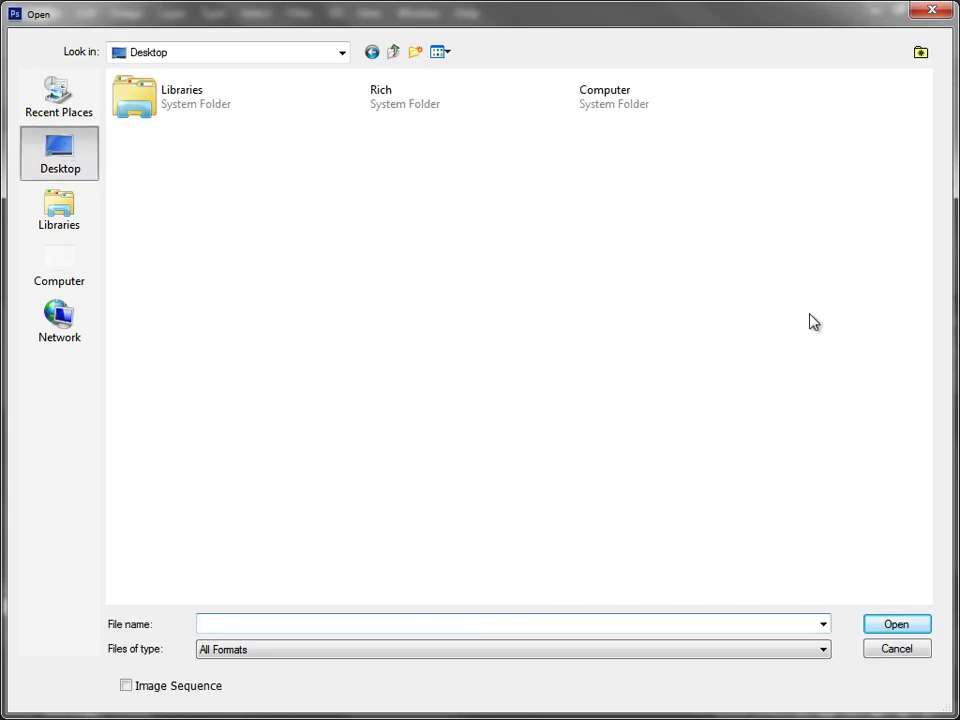
pyautogui.moveTo(926, 146); pyautogui.dragTo(927, 306)
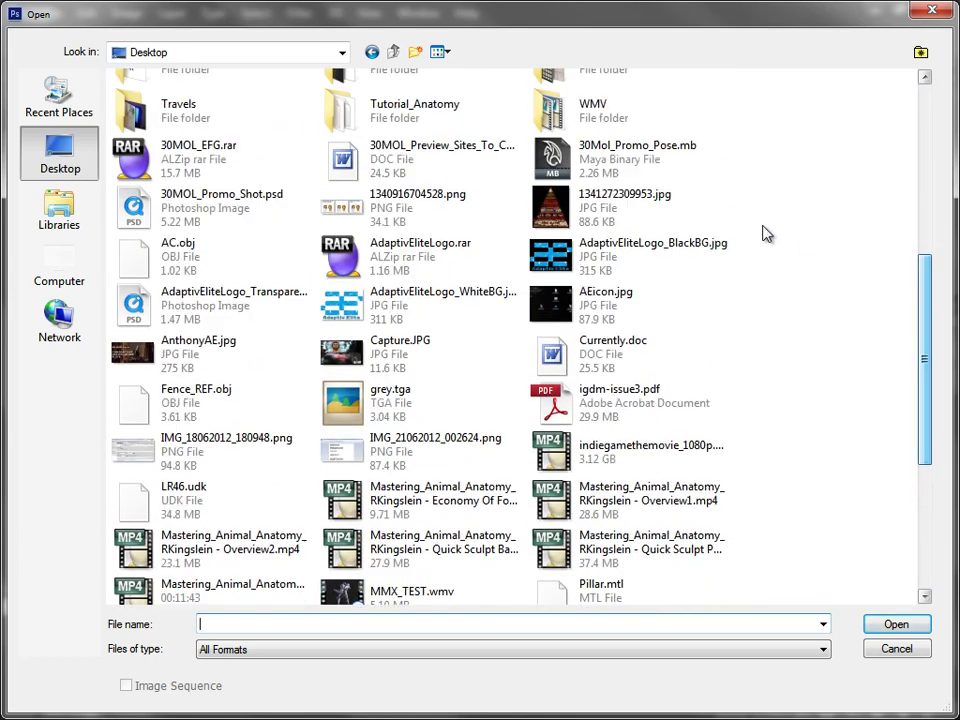
pyautogui.click(650, 251)
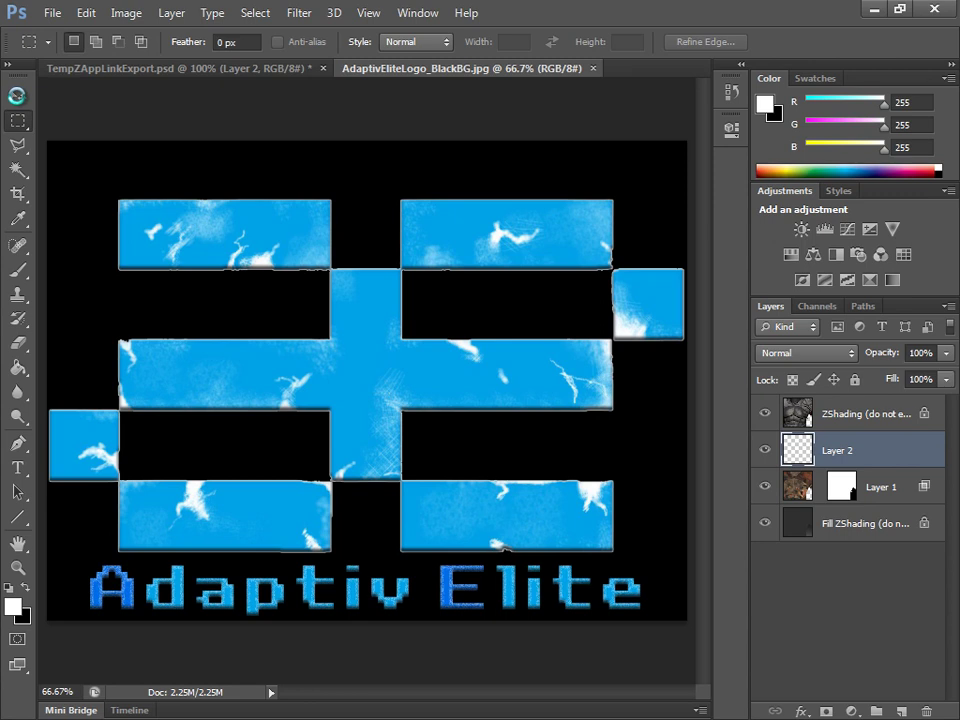
pyautogui.click(19, 99)
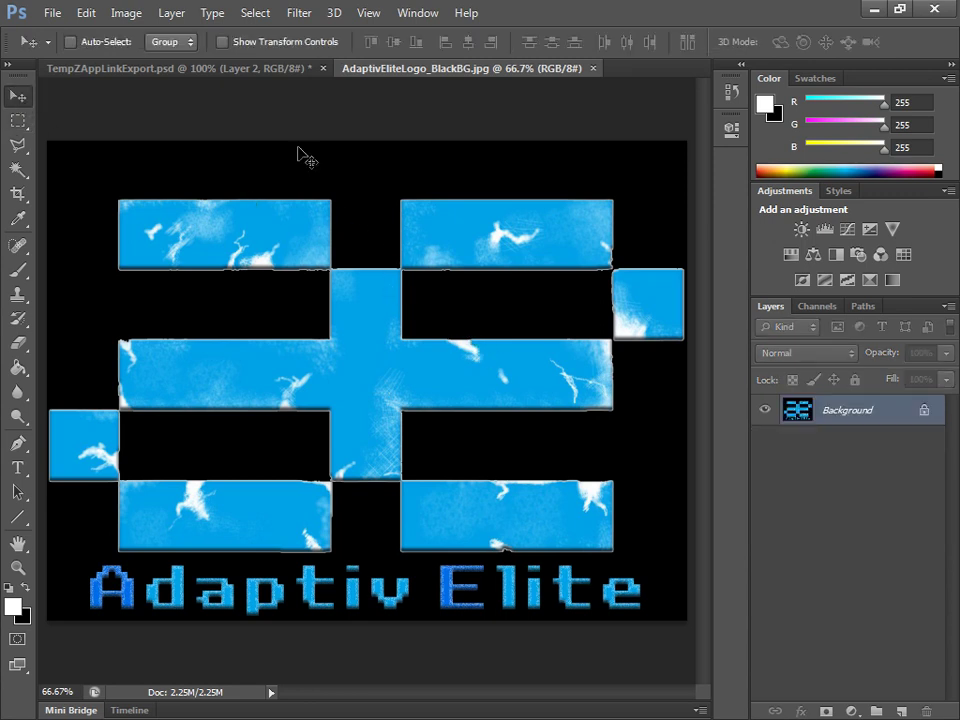
pyautogui.moveTo(258, 76); pyautogui.dragTo(364, 435)
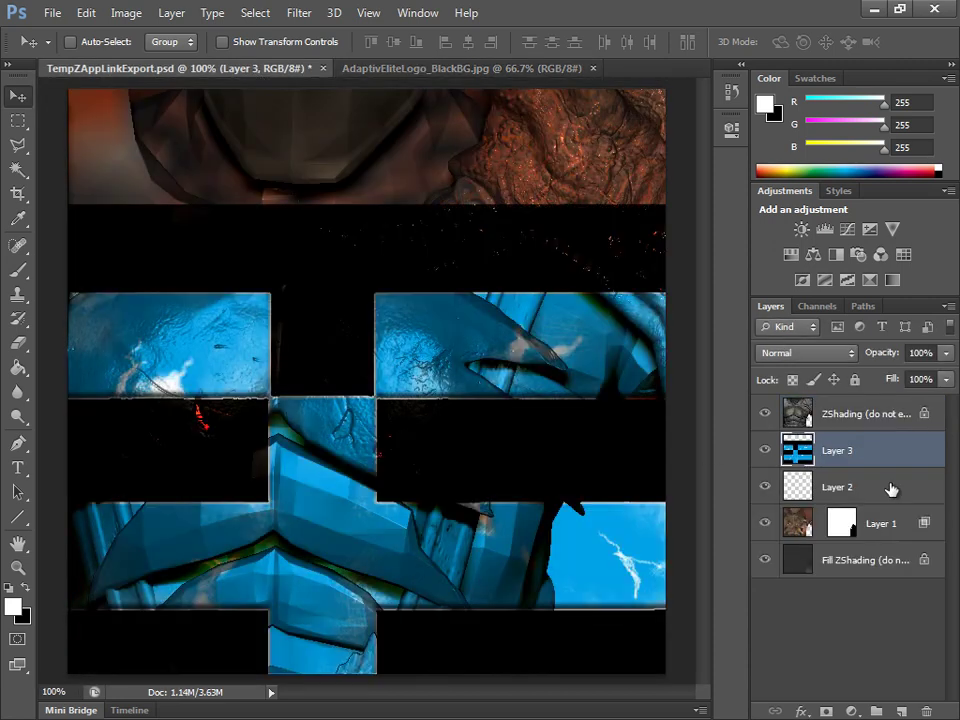
# Delete the empty Layer 2 beneath the logo and undo the accidental move of Layer 1
pyautogui.click(889, 488)
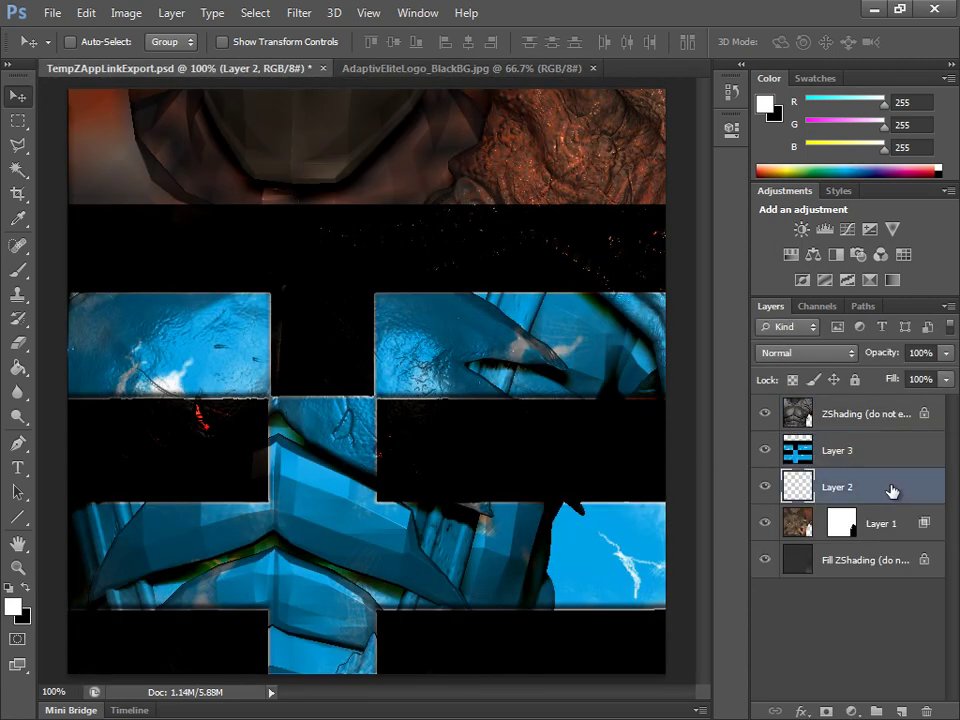
pyautogui.click(928, 712)
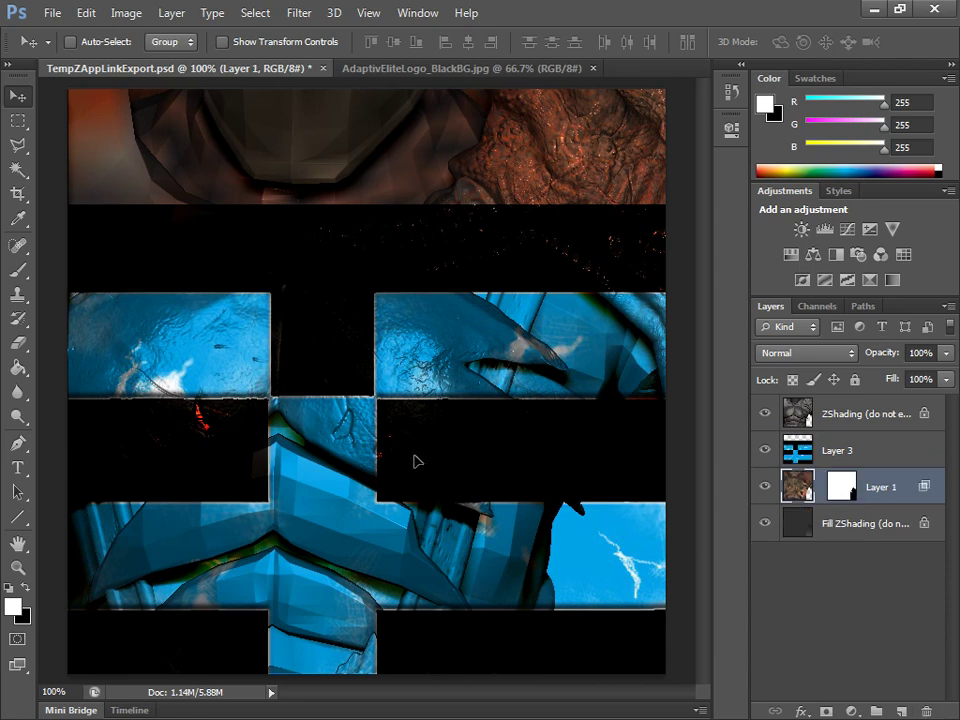
pyautogui.moveTo(407, 437); pyautogui.dragTo(398, 359)
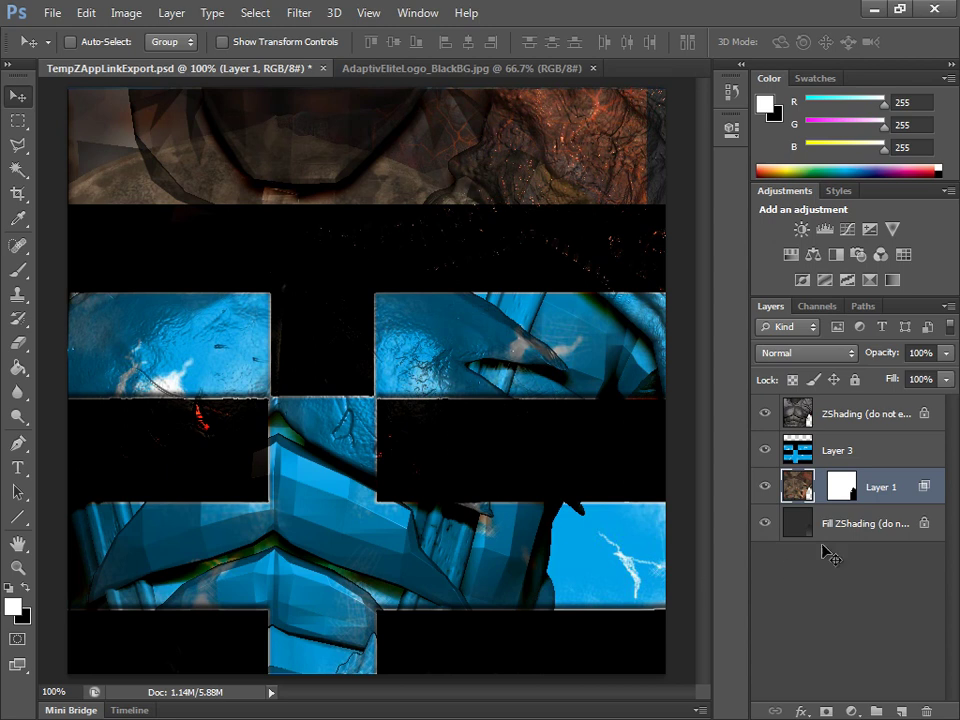
pyautogui.hotkey('ctrl', 'z')
# Scale the logo on Layer 3 to about 10.4% and place it on the chest plate just right of the centre ridge
pyautogui.click(897, 454)
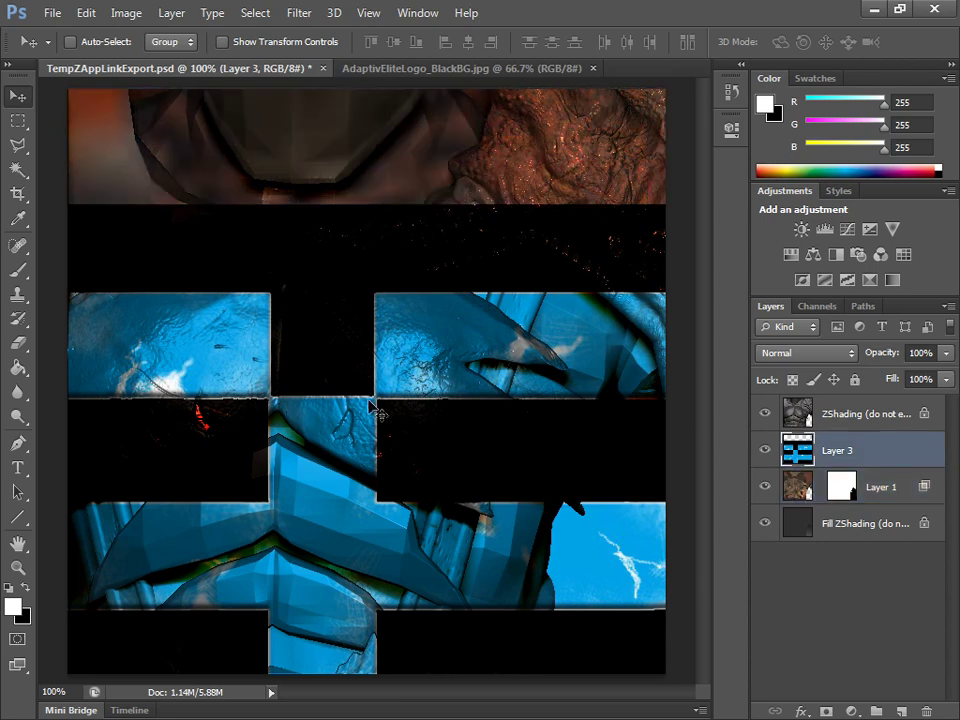
pyautogui.moveTo(362, 360); pyautogui.dragTo(269, 292)
pyautogui.click(87, 12)
pyautogui.moveTo(189, 345)
pyautogui.click(347, 372)
pyautogui.moveTo(617, 184); pyautogui.dragTo(387, 325)
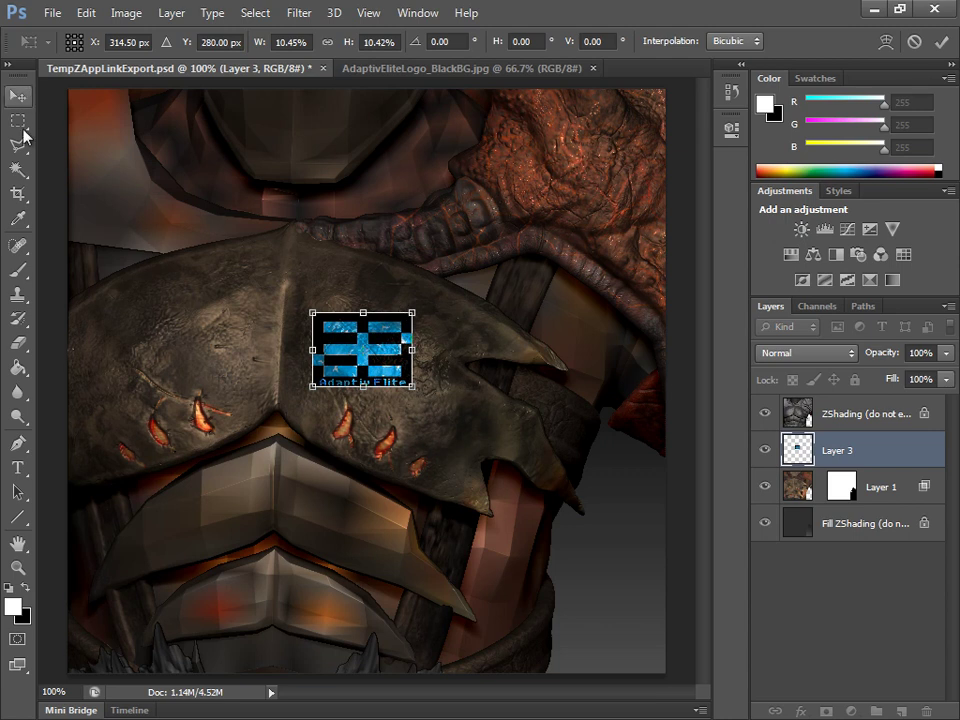
pyautogui.press('Return')
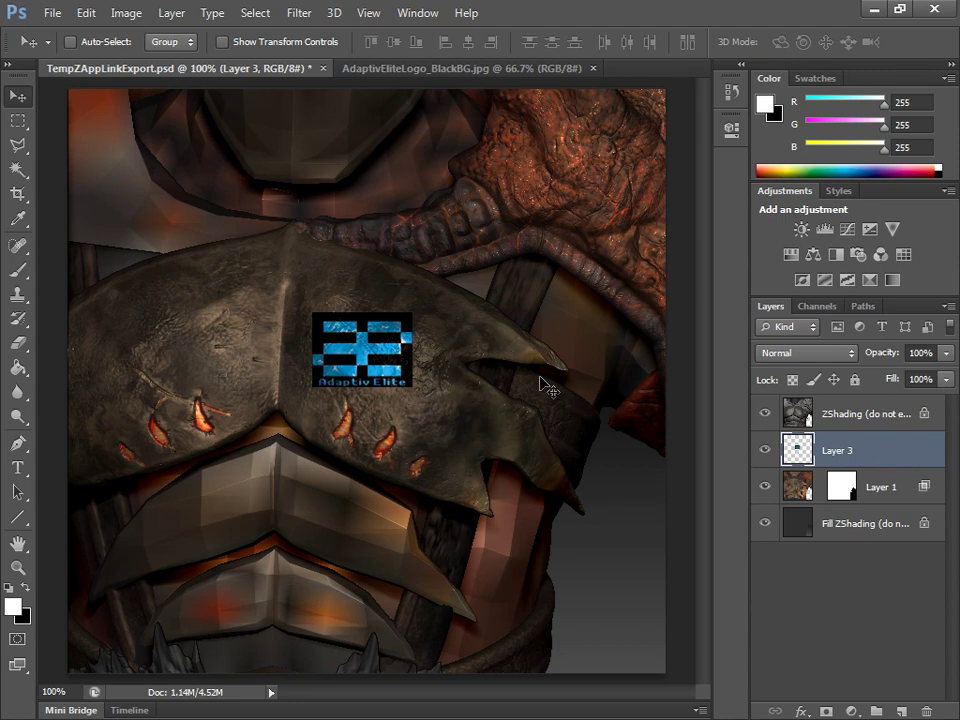
# Merge the logo layer down into Layer 1, keeping the name Layer 1 and leaving that layer selected
pyautogui.rightClick(892, 457)
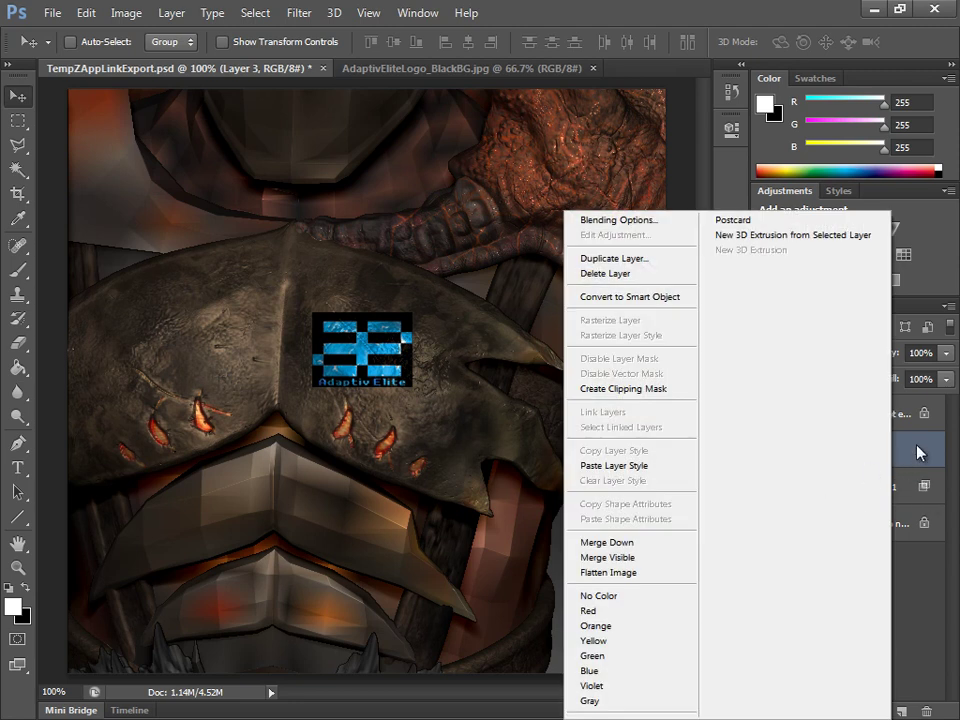
pyautogui.click(914, 447)
pyautogui.rightClick(893, 461)
pyautogui.rightClick(893, 462)
pyautogui.click(632, 545)
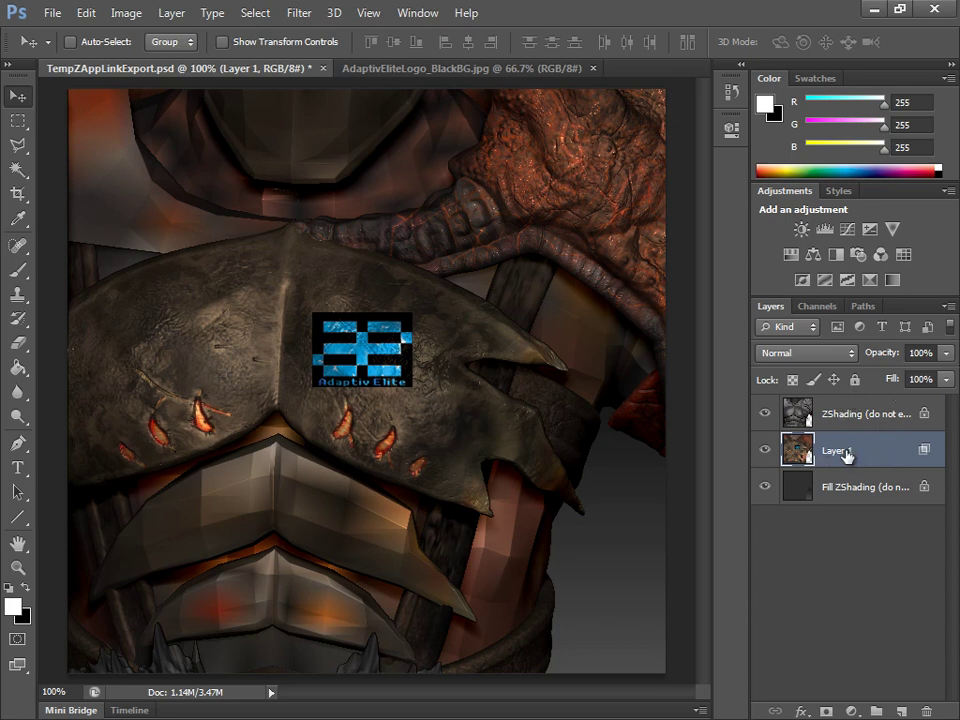
pyautogui.doubleClick(846, 452)
pyautogui.click(872, 451)
pyautogui.click(840, 494)
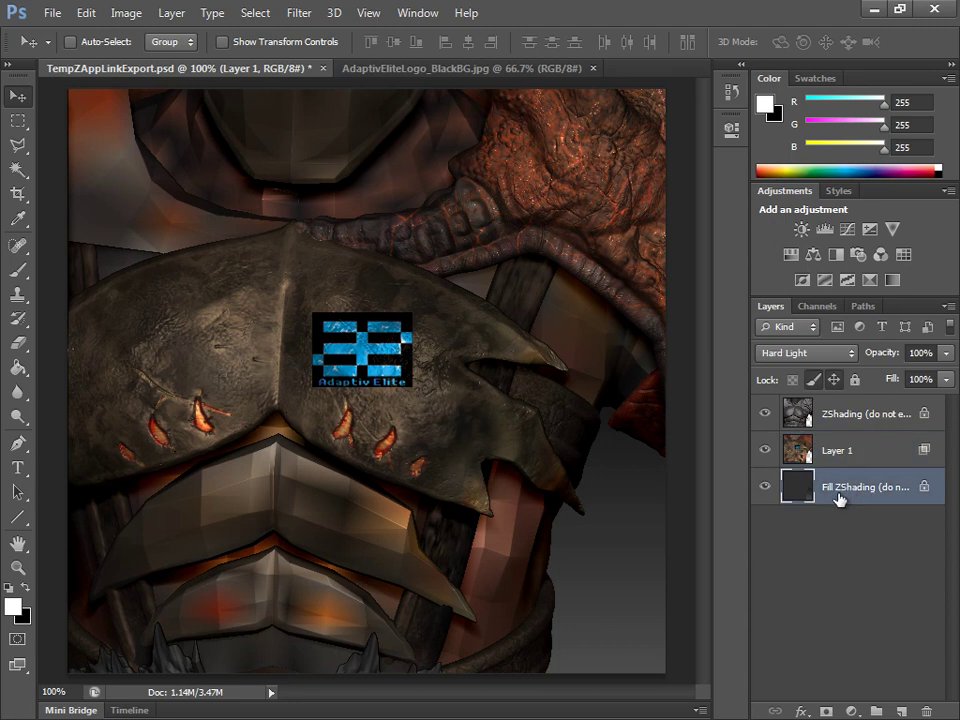
pyautogui.click(860, 460)
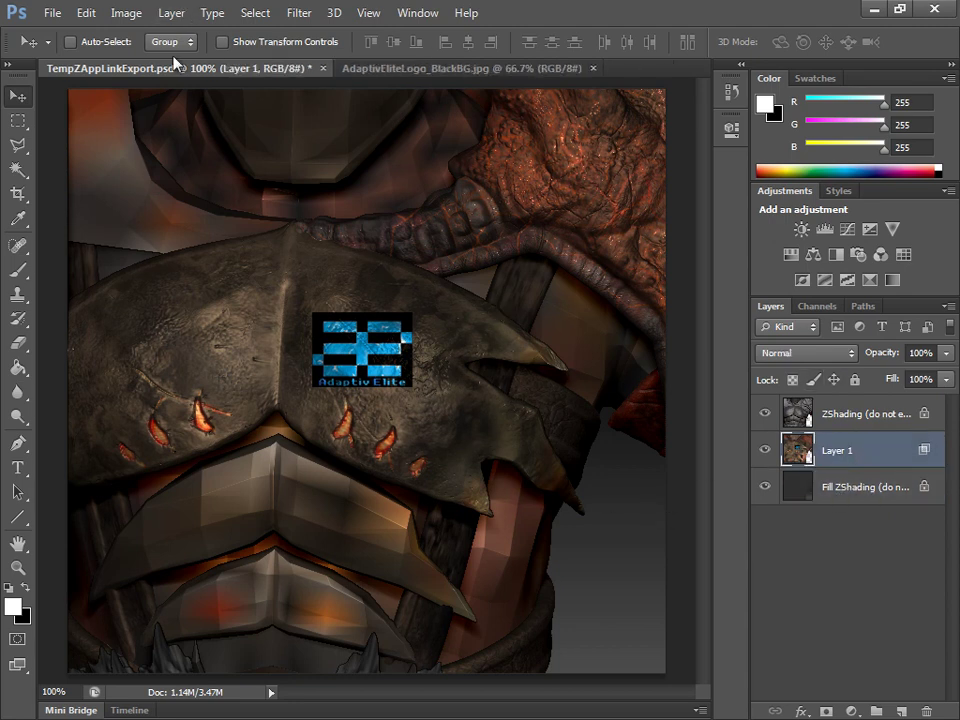
# Save TempZAppLinkExport.psd, then switch to ZBrush and re-enter it through ZAppLink with the edited image
pyautogui.click(51, 13)
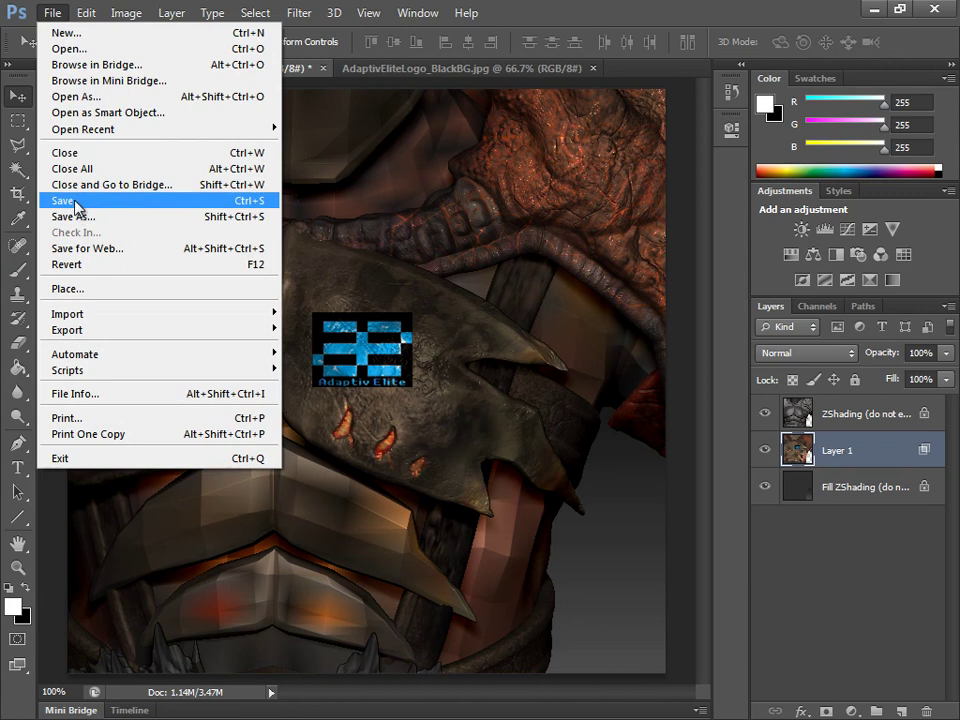
pyautogui.click(66, 201)
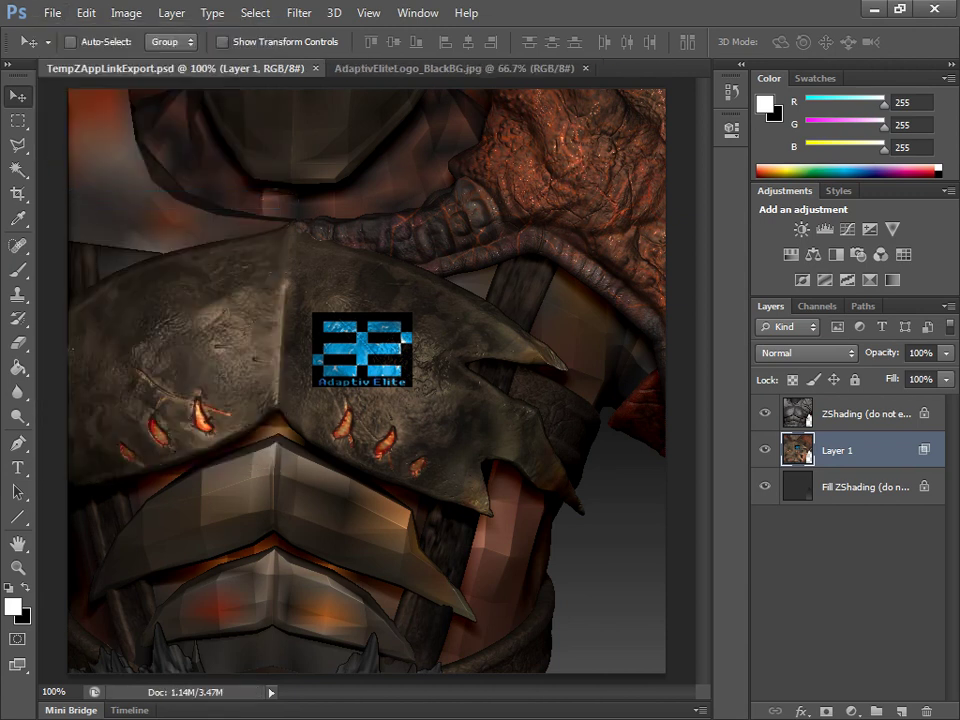
pyautogui.hotkey('alt', 'Tab')
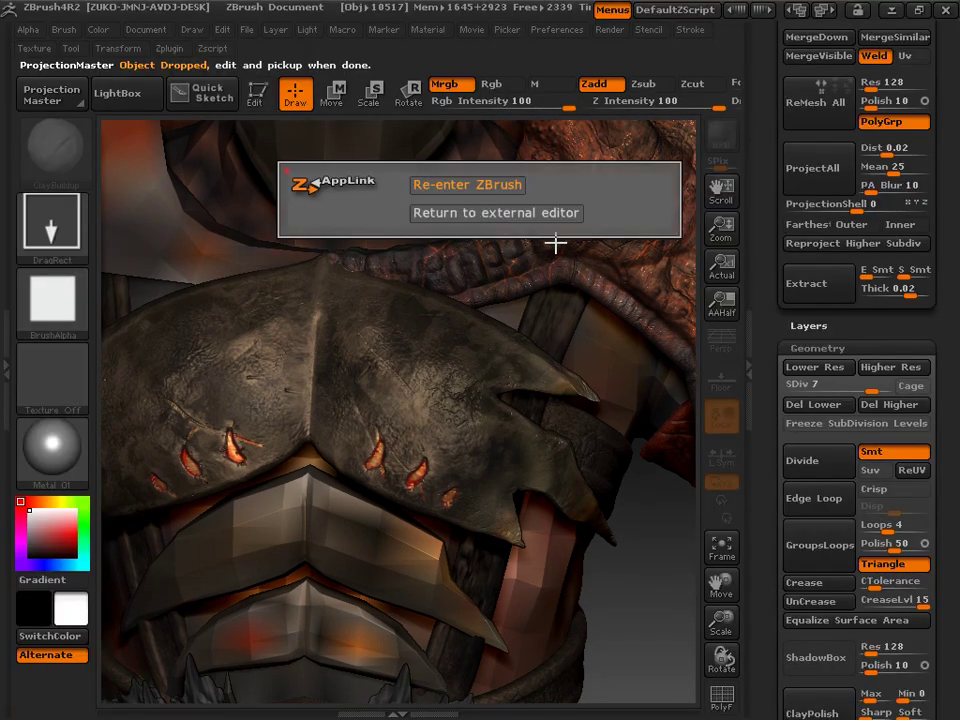
pyautogui.click(457, 186)
pyautogui.click(471, 210)
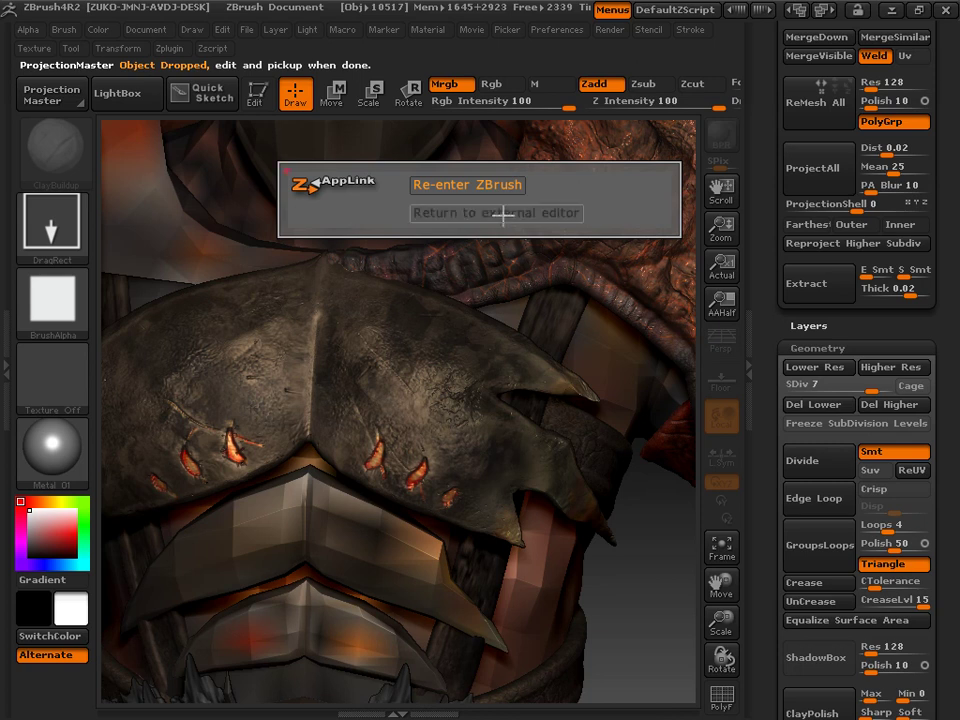
pyautogui.click(465, 185)
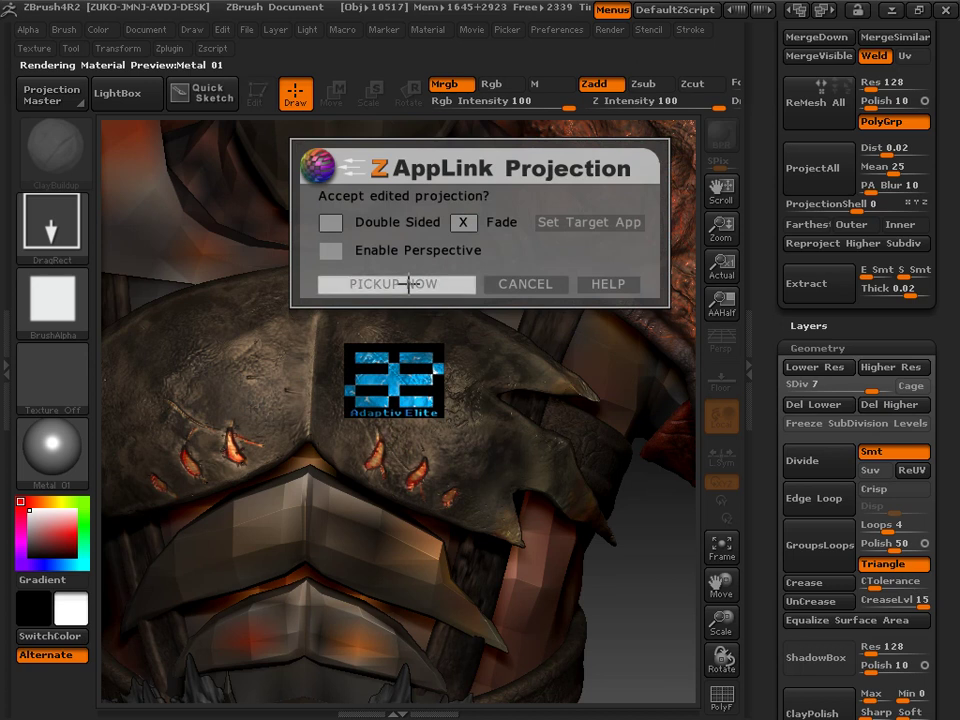
# Accept the edited ZAppLink projection with Fade enabled, picking the logo up onto the character's chest plate
pyautogui.click(409, 284)
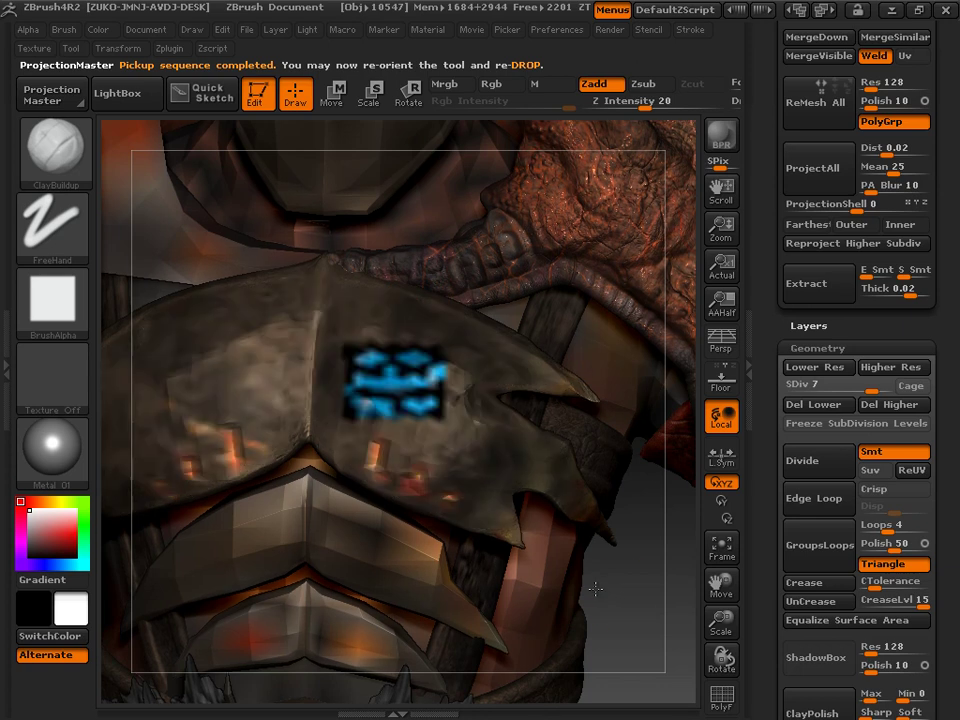
pyautogui.moveTo(587, 585); pyautogui.dragTo(270, 381)
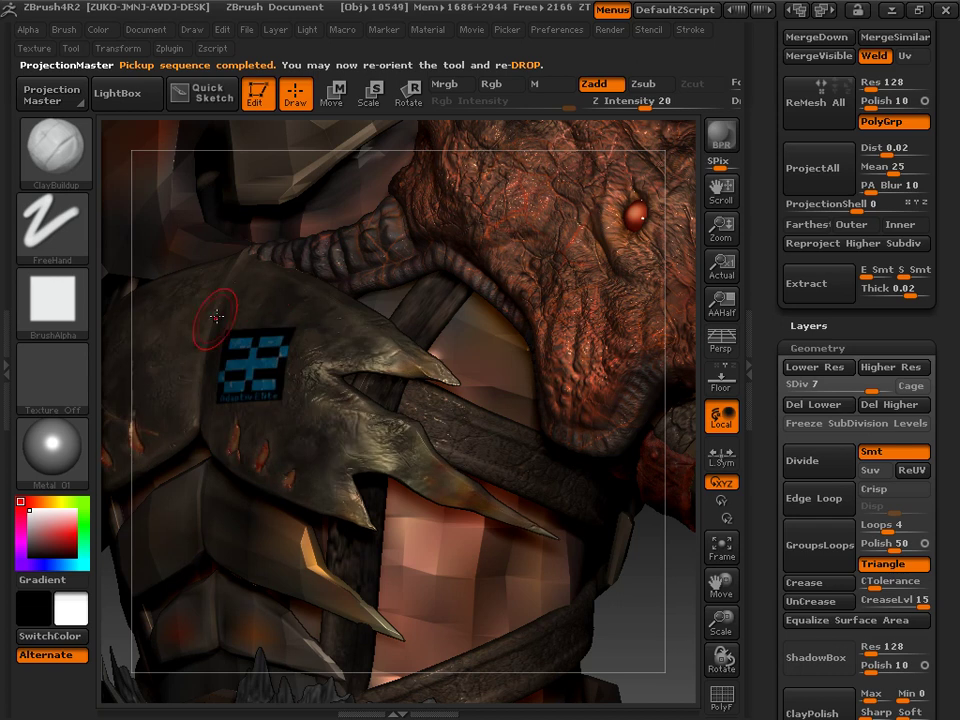
pyautogui.moveTo(672, 625); pyautogui.dragTo(102, 290)
pyautogui.moveTo(735, 630); pyautogui.dragTo(732, 630)
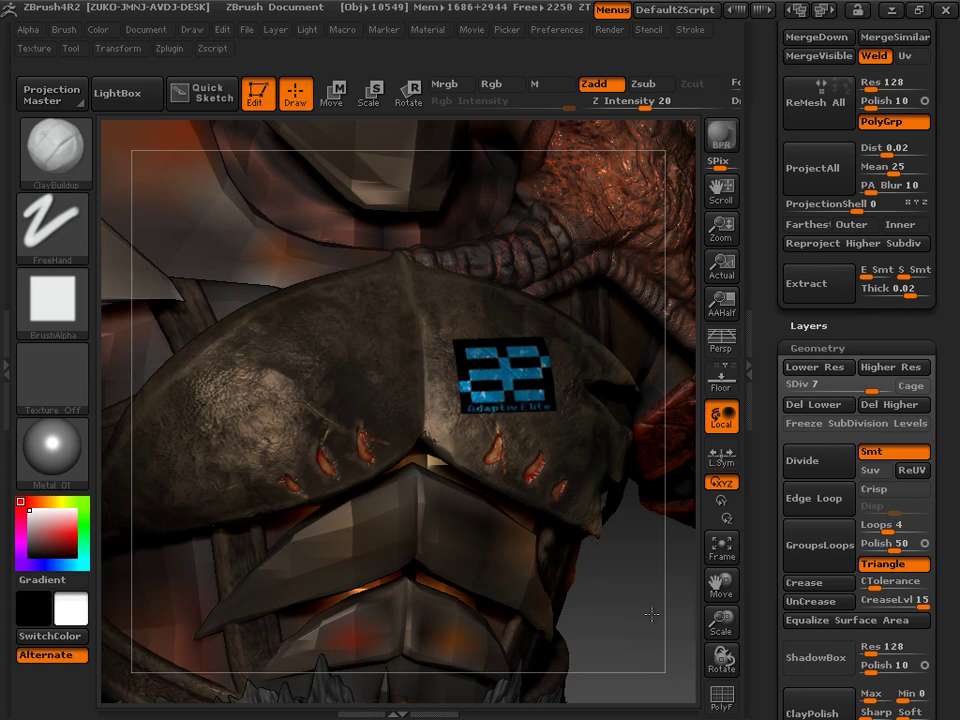
pyautogui.moveTo(656, 615); pyautogui.dragTo(643, 588)
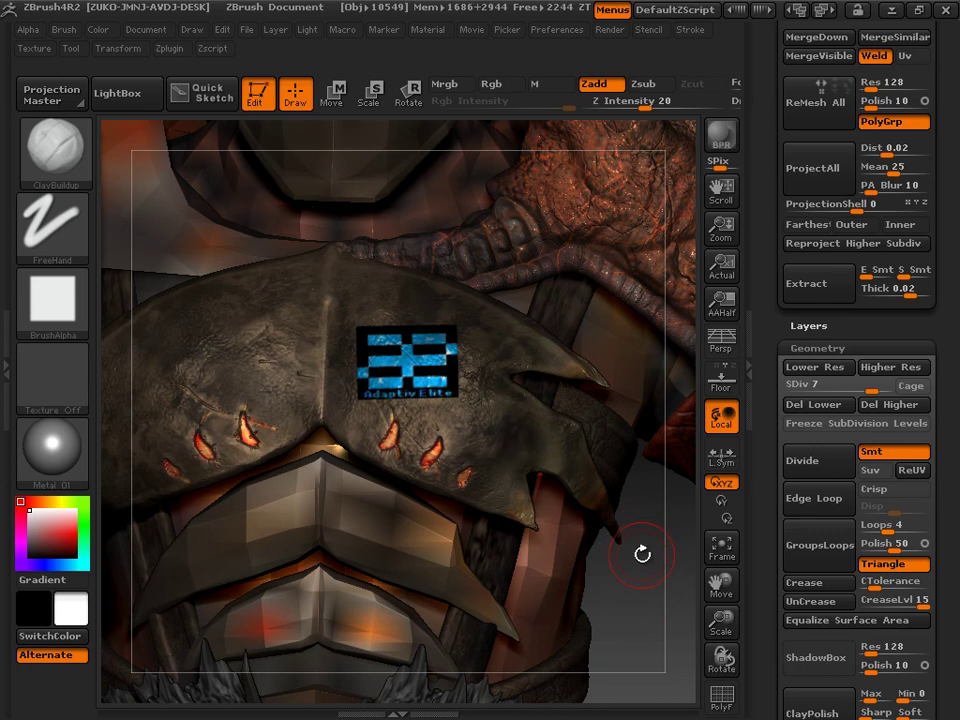
pyautogui.moveTo(645, 578)
pyautogui.mouseDown()
pyautogui.moveTo(637, 588)
pyautogui.moveTo(638, 577)
pyautogui.mouseUp()
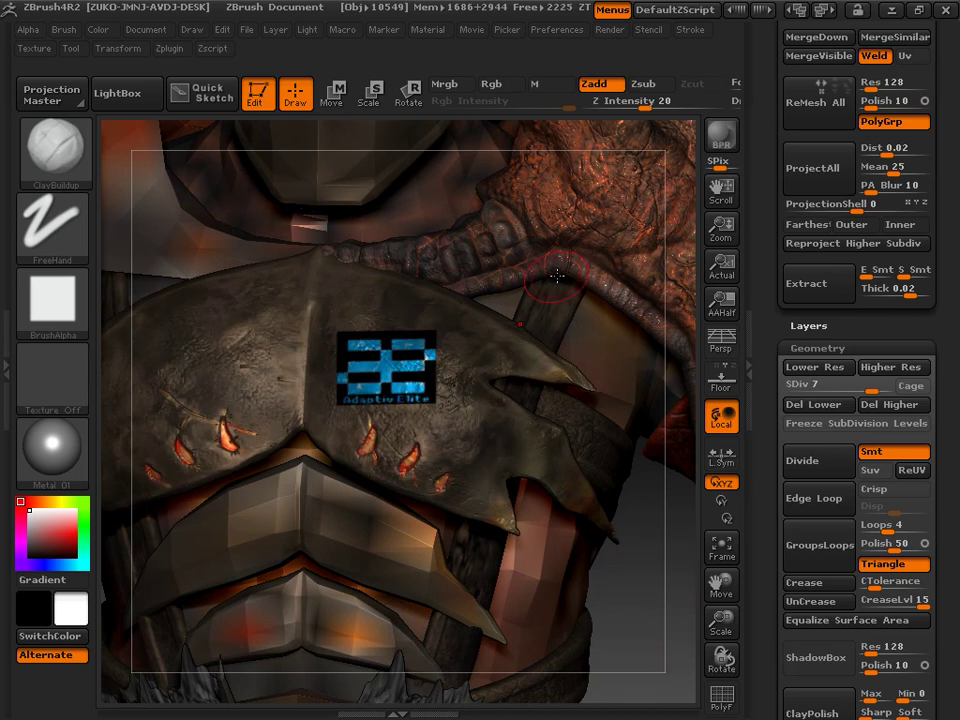
pyautogui.click(168, 50)
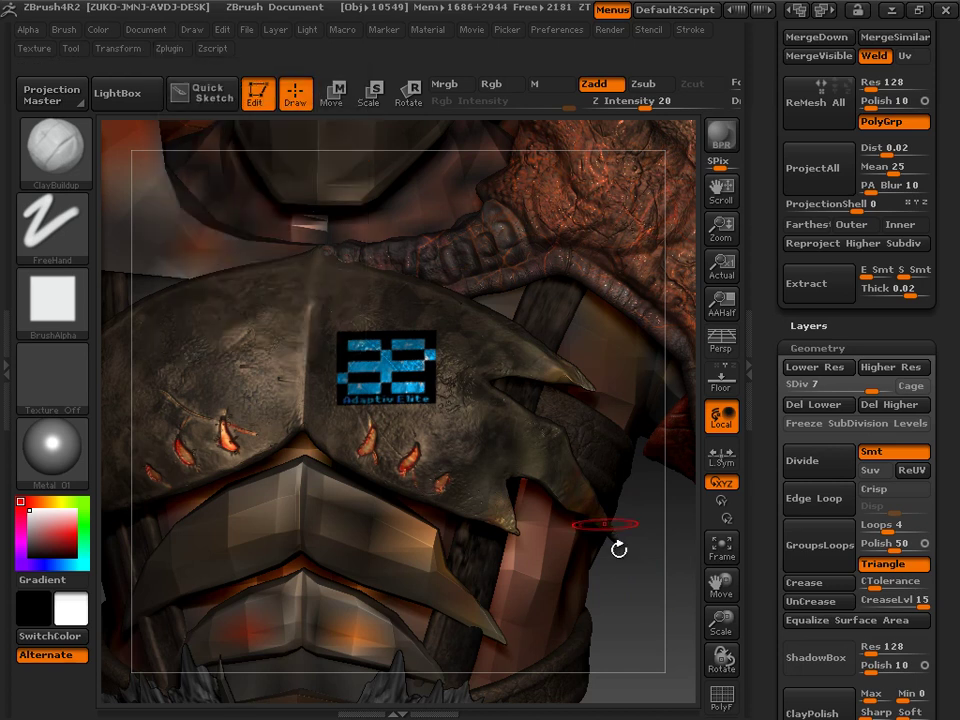
pyautogui.moveTo(656, 602); pyautogui.dragTo(656, 508)
# Switch the active tool to the PolyMesh3D star and bring the whole star into view
pyautogui.moveTo(957, 311); pyautogui.dragTo(956, 562)
pyautogui.click(919, 227)
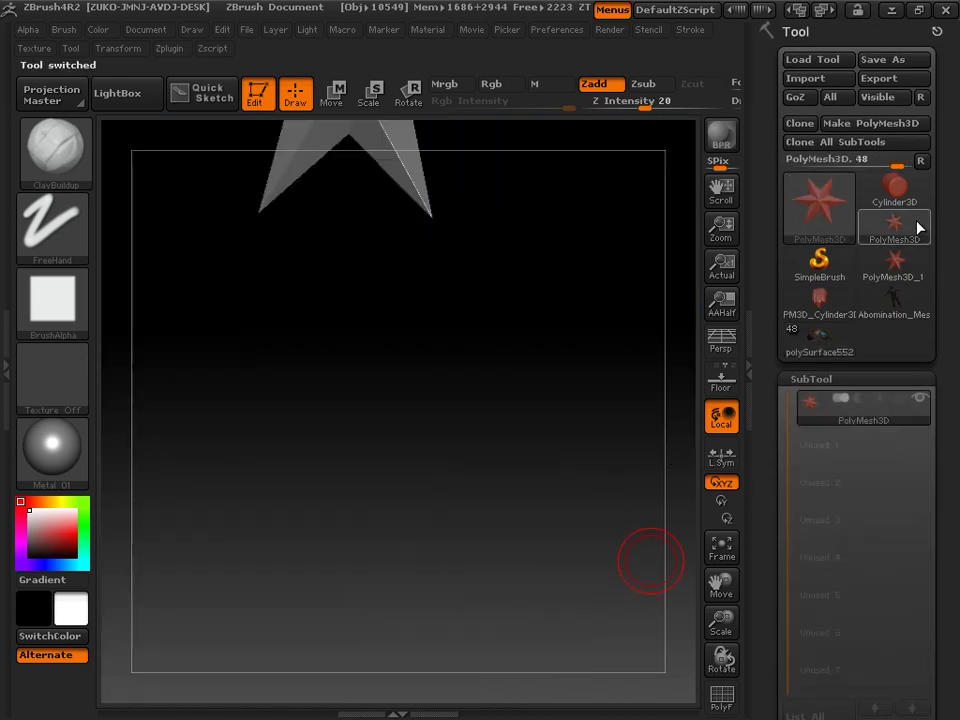
pyautogui.keyDown('alt'); pyautogui.moveTo(484, 360); pyautogui.dragTo(544, 657); pyautogui.keyUp('alt')
pyautogui.moveTo(541, 445); pyautogui.dragTo(464, 233)
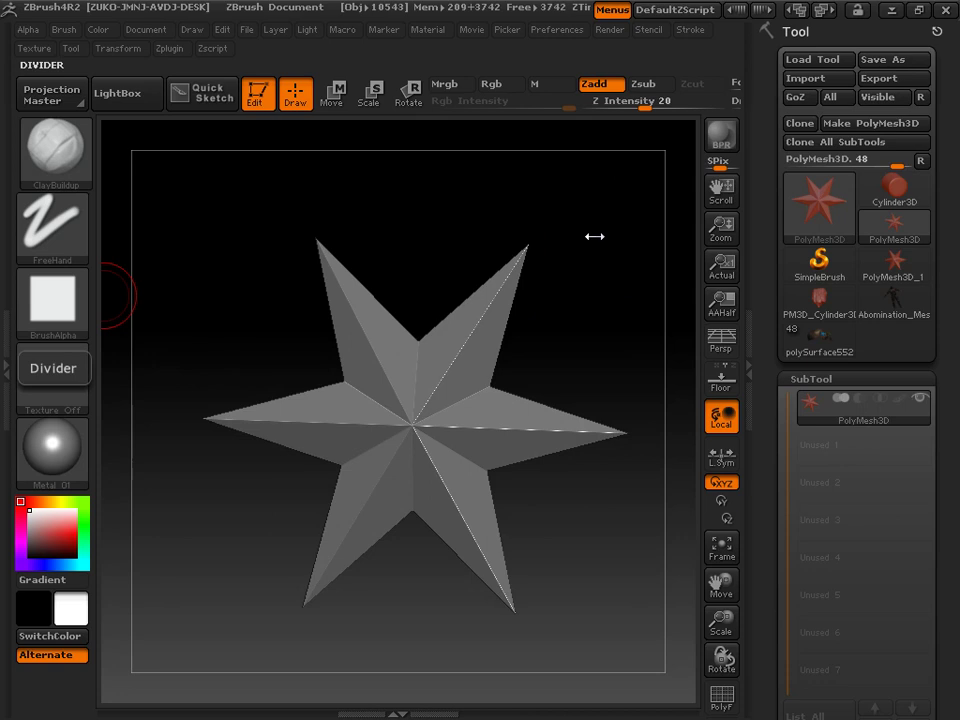
pyautogui.moveTo(606, 286)
pyautogui.mouseDown()
pyautogui.moveTo(621, 321)
pyautogui.moveTo(613, 352)
pyautogui.moveTo(604, 281)
pyautogui.moveTo(606, 292)
pyautogui.mouseUp()
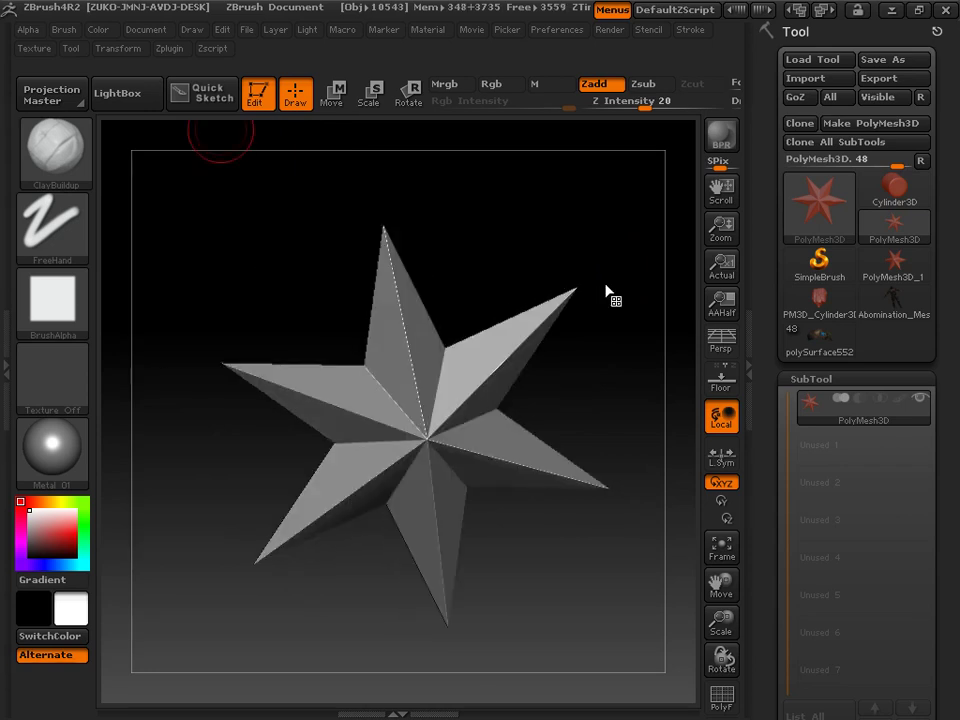
pyautogui.click(170, 49)
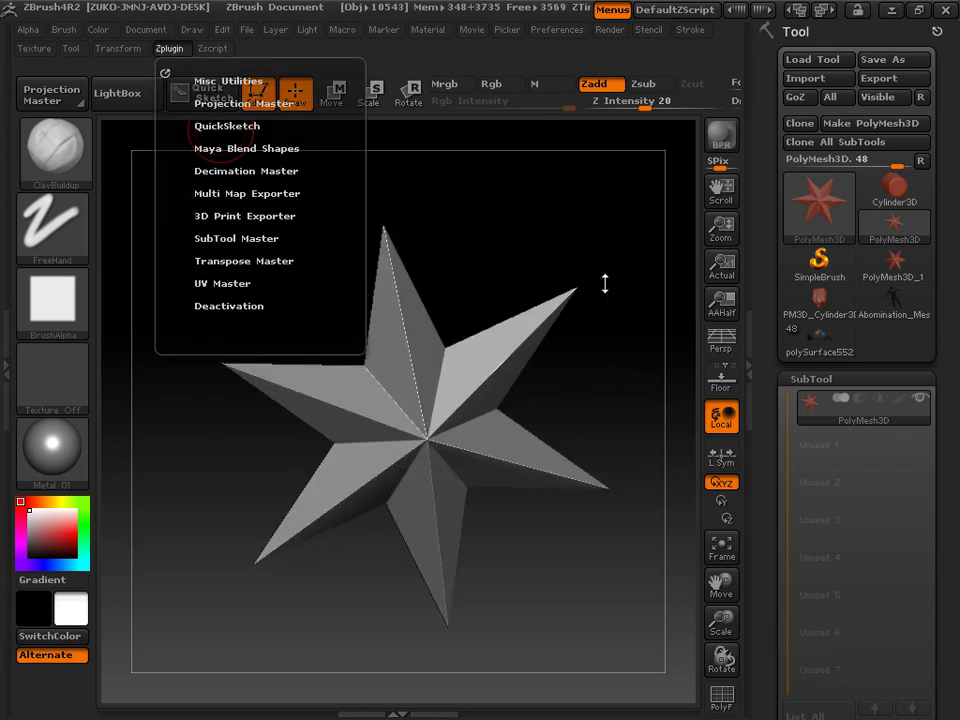
pyautogui.click(236, 239)
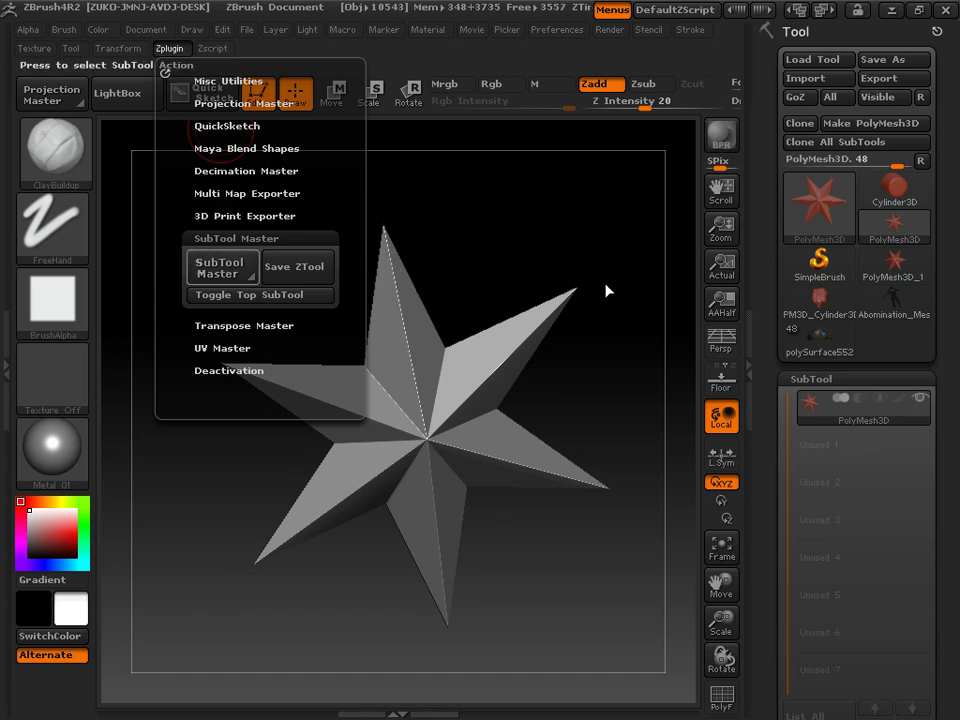
pyautogui.click(222, 267)
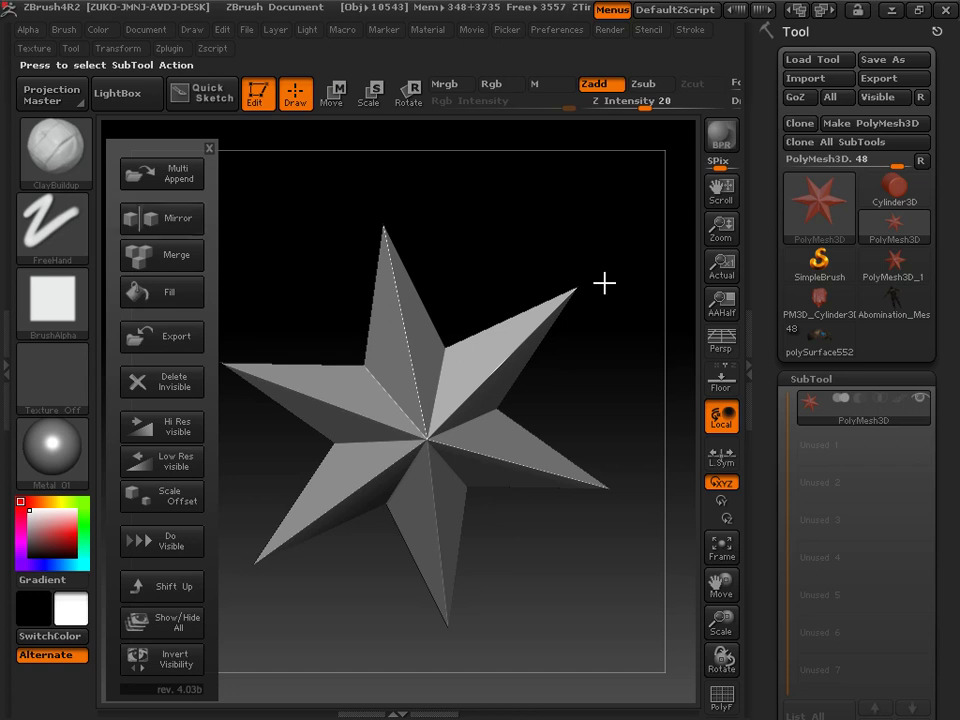
pyautogui.click(209, 148)
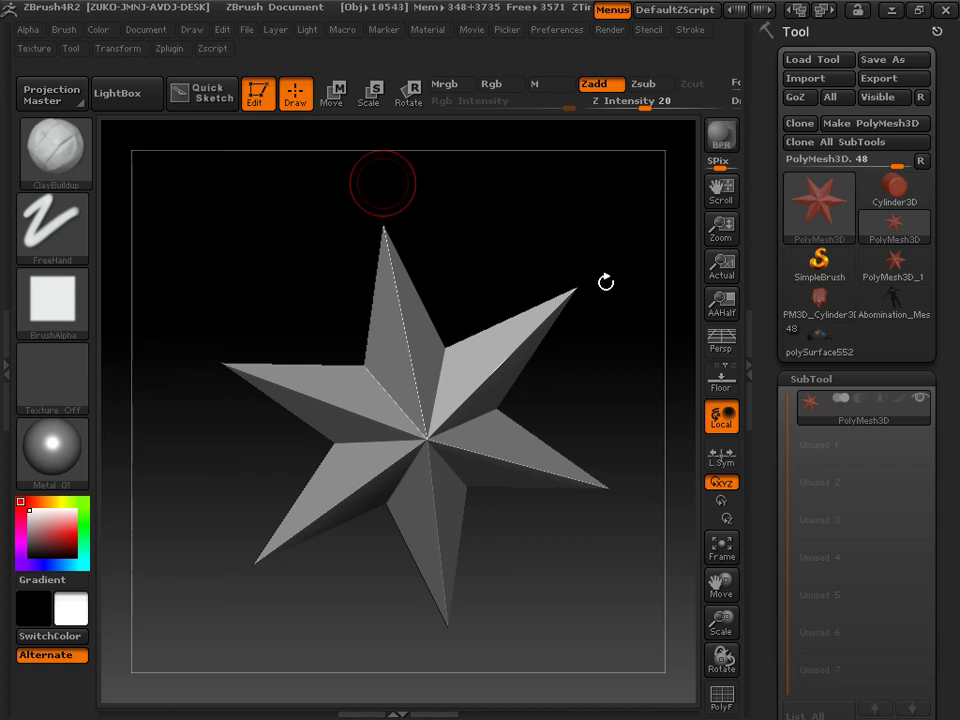
# Load DemoSoldier.ZTL from the LightBox tool library and show its upper body from the front
pyautogui.press(',')
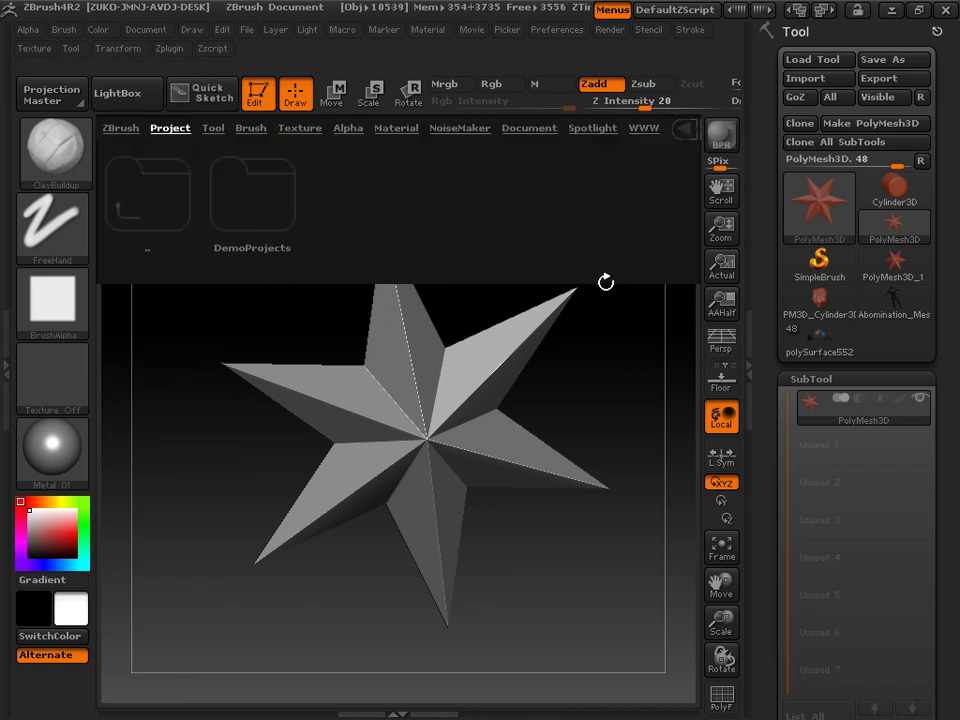
pyautogui.click(213, 128)
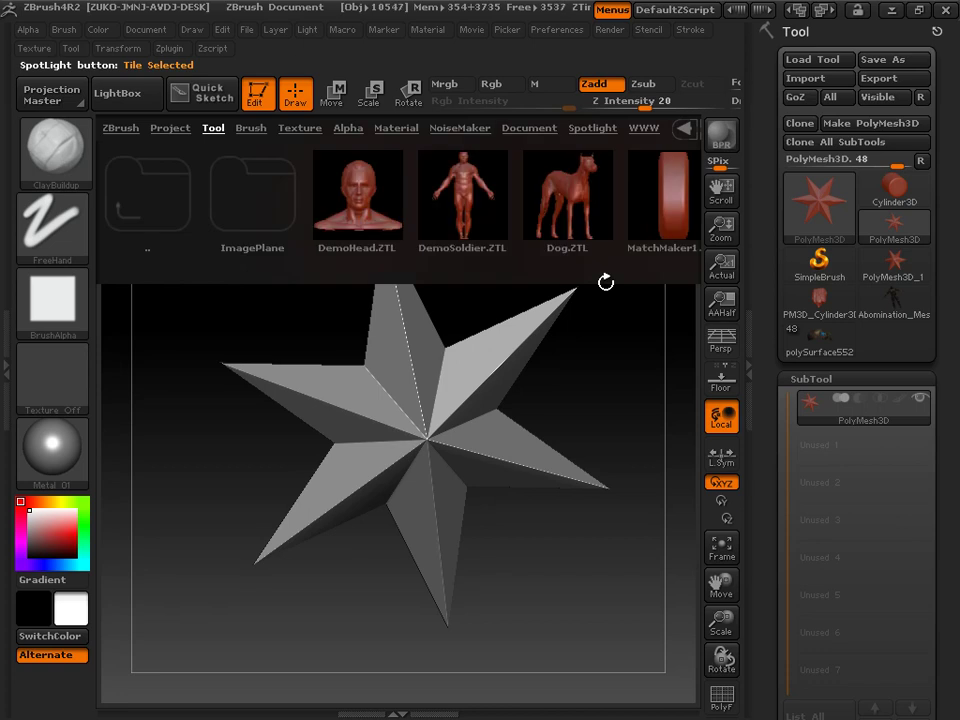
pyautogui.doubleClick(463, 196)
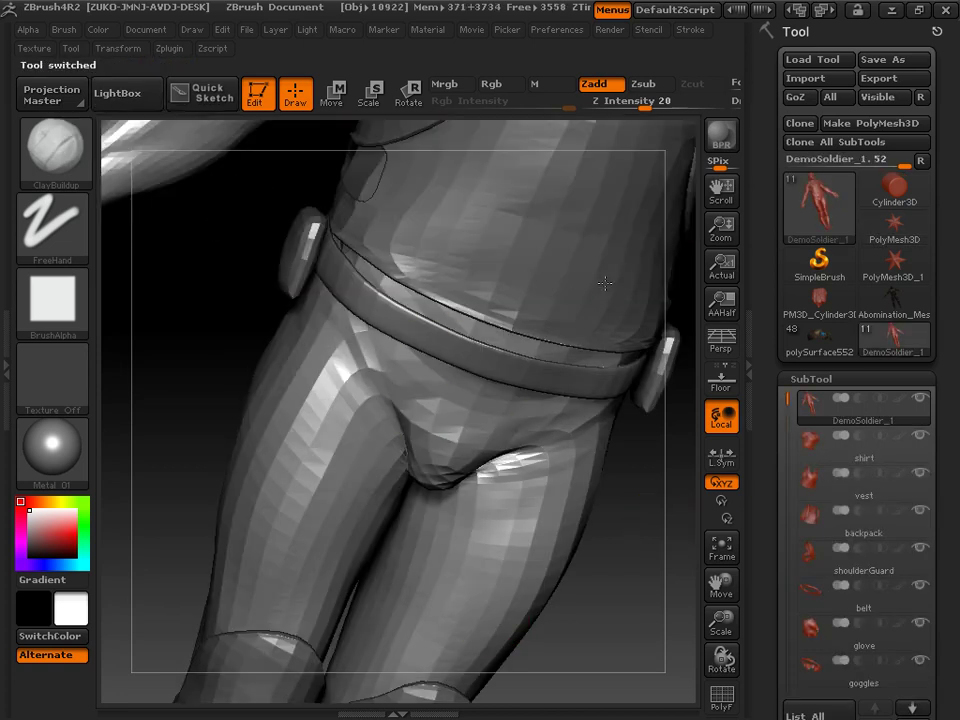
pyautogui.moveTo(605, 284); pyautogui.dragTo(612, 385)
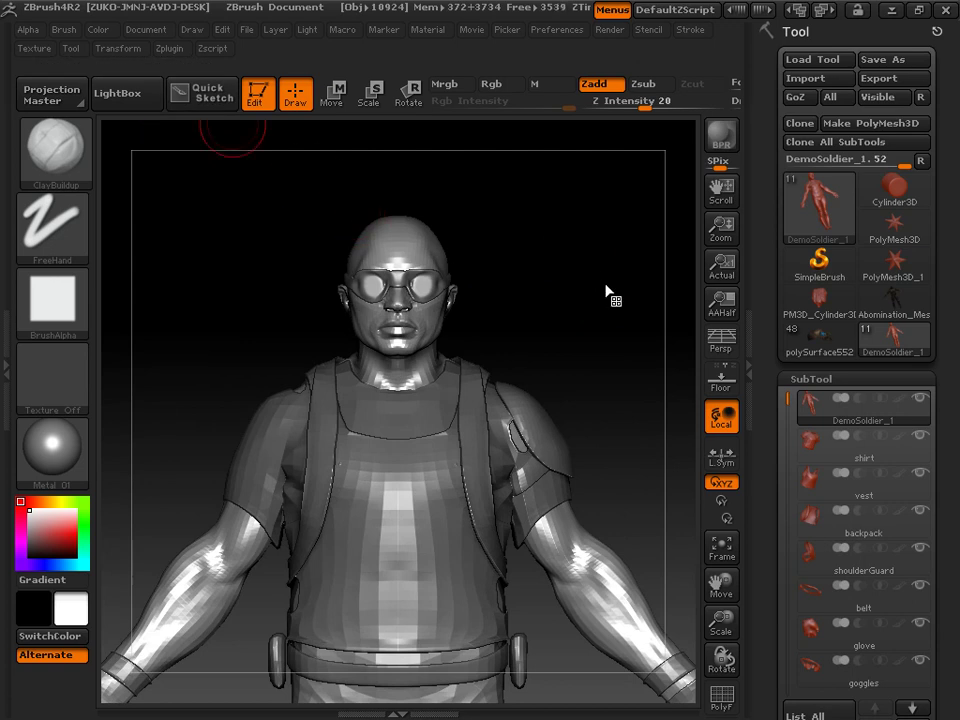
# Start a Multi Append on the demo soldier with the SubTool Master plugin
pyautogui.click(170, 48)
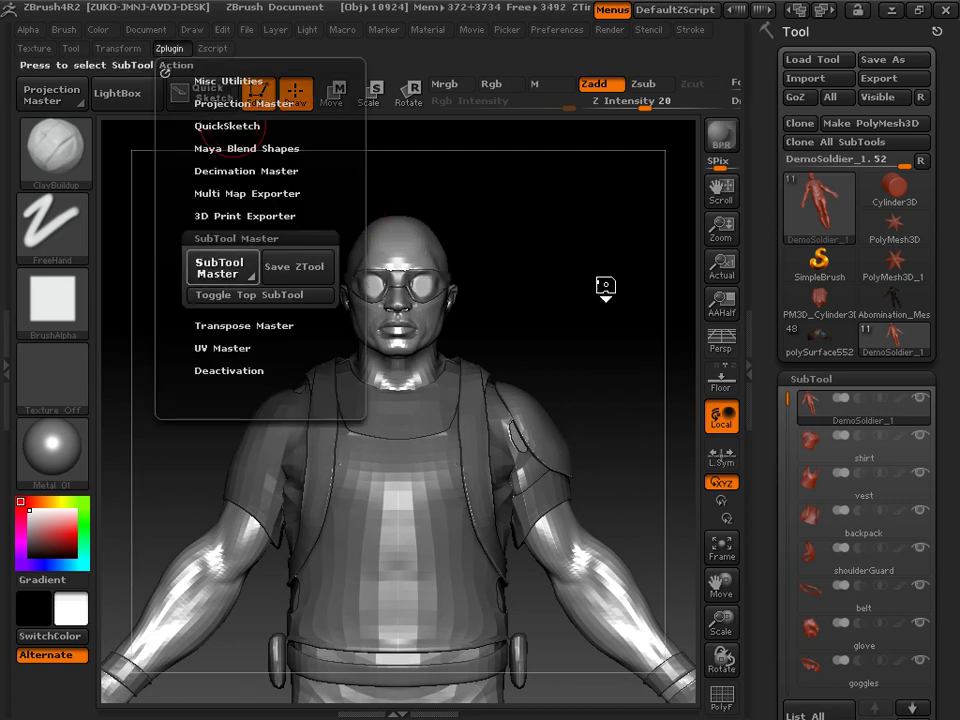
pyautogui.click(218, 267)
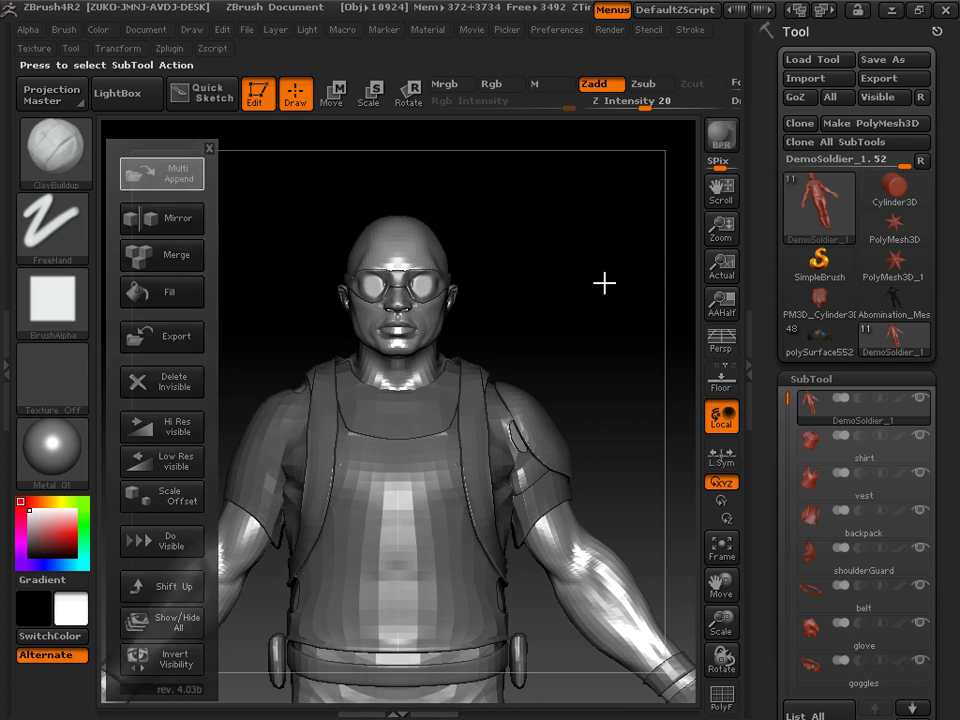
pyautogui.press('Escape')
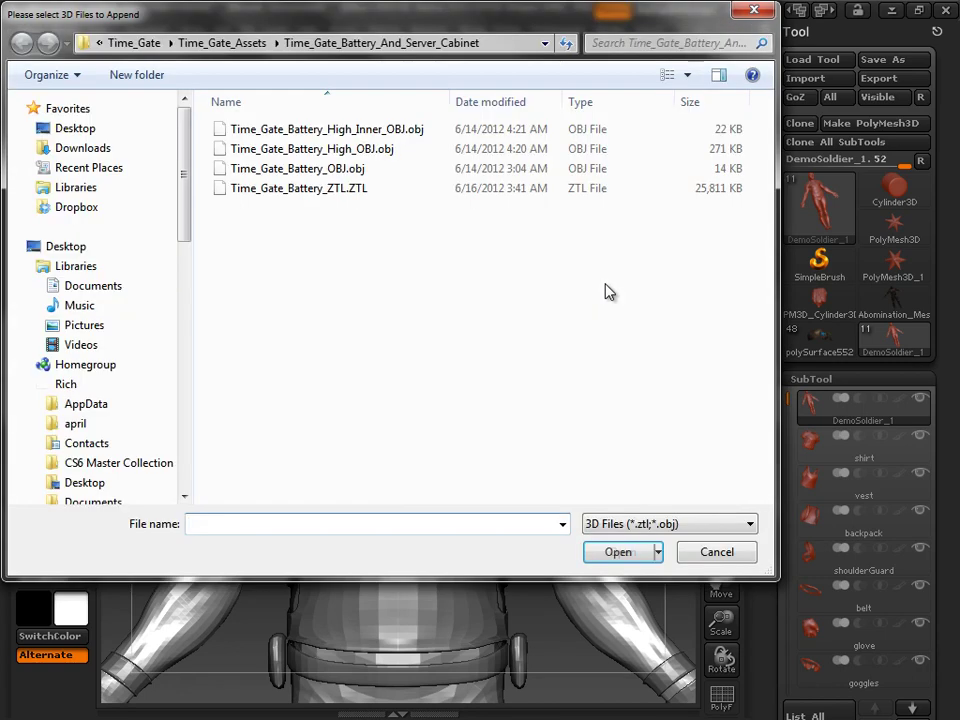
# Browse up through the Time_Gate project folder to the My Projects folder for the files to append
pyautogui.click(134, 43)
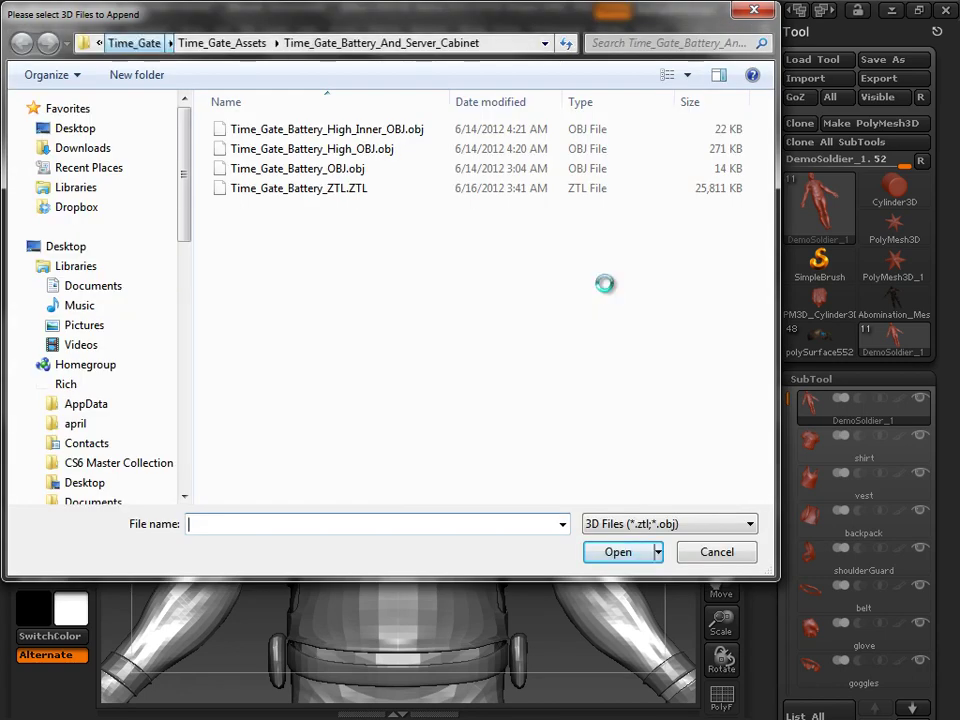
pyautogui.press('p')
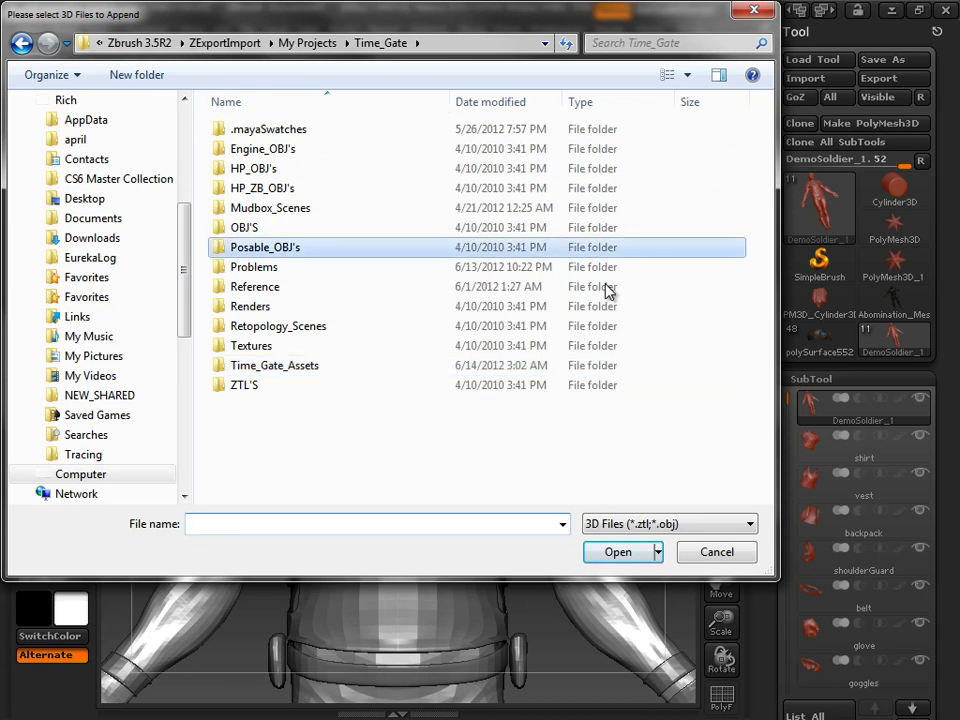
pyautogui.press('m')
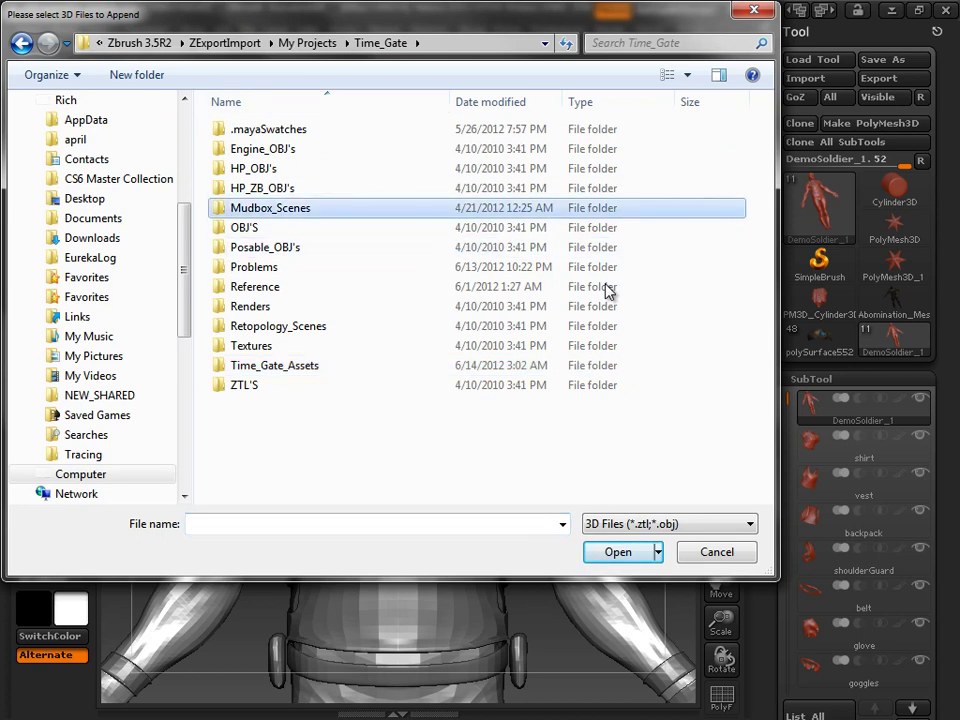
pyautogui.press('p')
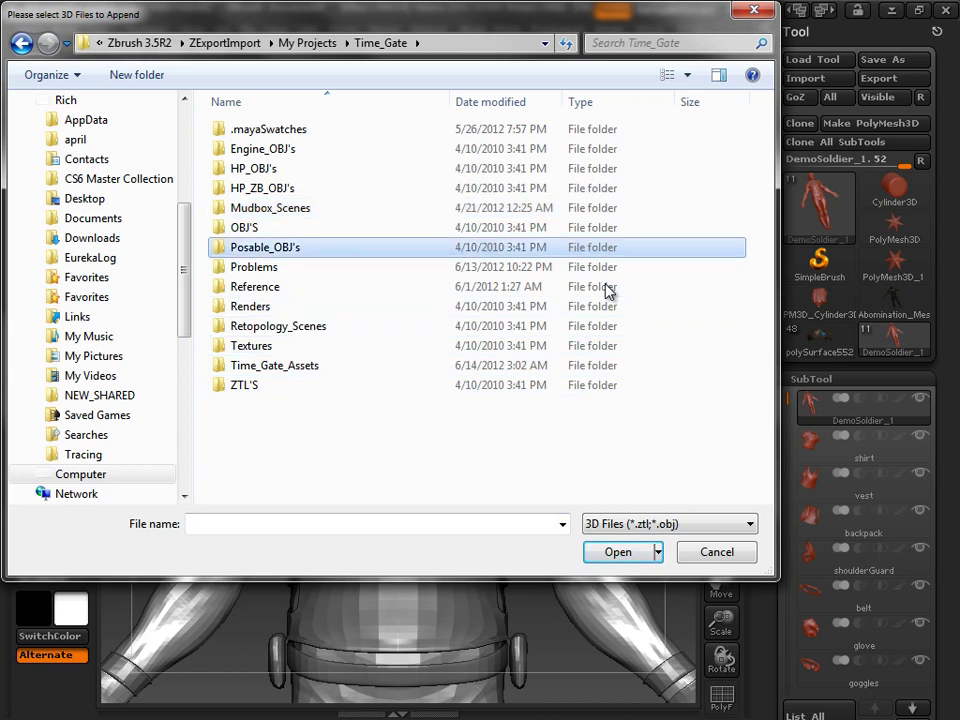
pyautogui.press('Up')
pyautogui.press('Up')
pyautogui.press('Up')
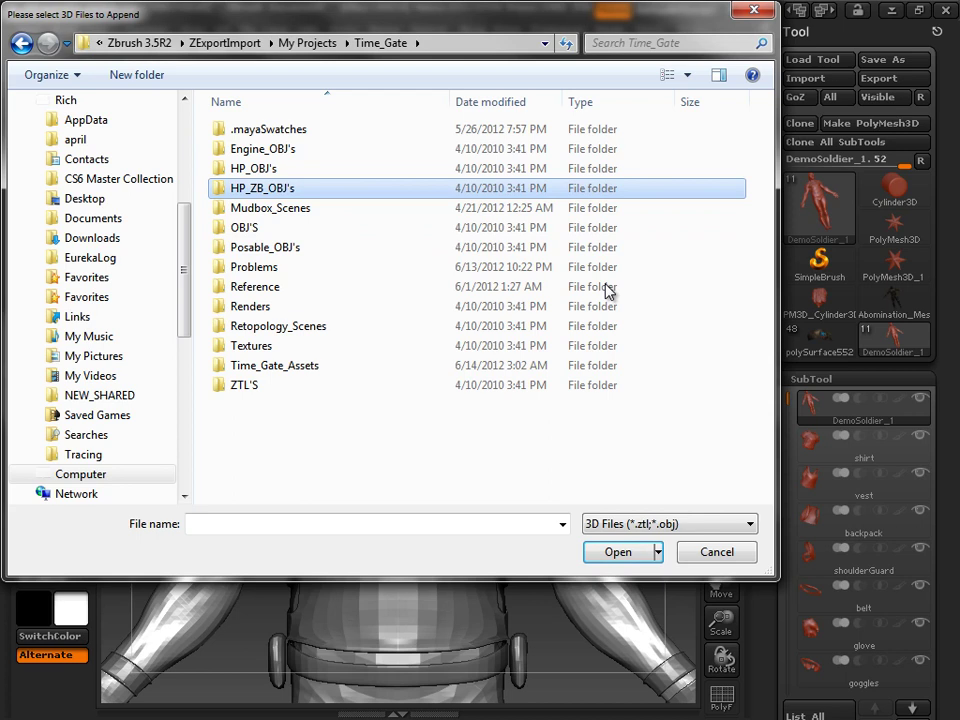
pyautogui.press('BackSpace')
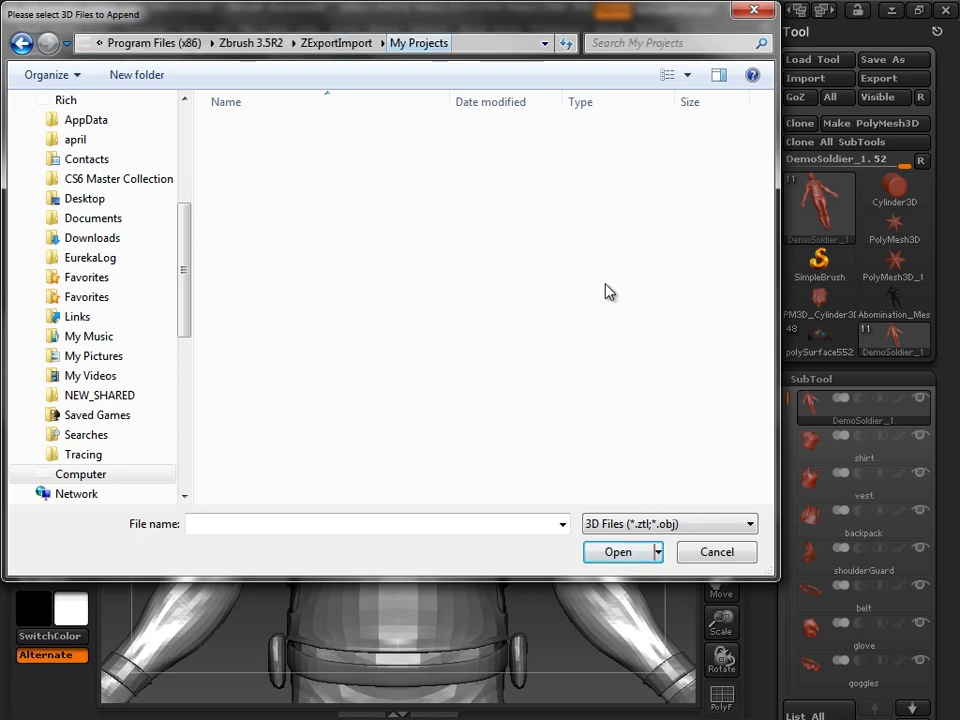
# Open the Persephone project folder inside My Projects
pyautogui.press('Up')
pyautogui.press('Up')
pyautogui.press('Up')
pyautogui.press('Up')
pyautogui.press('Up')
pyautogui.press('Up')
pyautogui.press('Up')
pyautogui.press('Up')
pyautogui.press('Up')
pyautogui.press('Up')
pyautogui.press('Up')
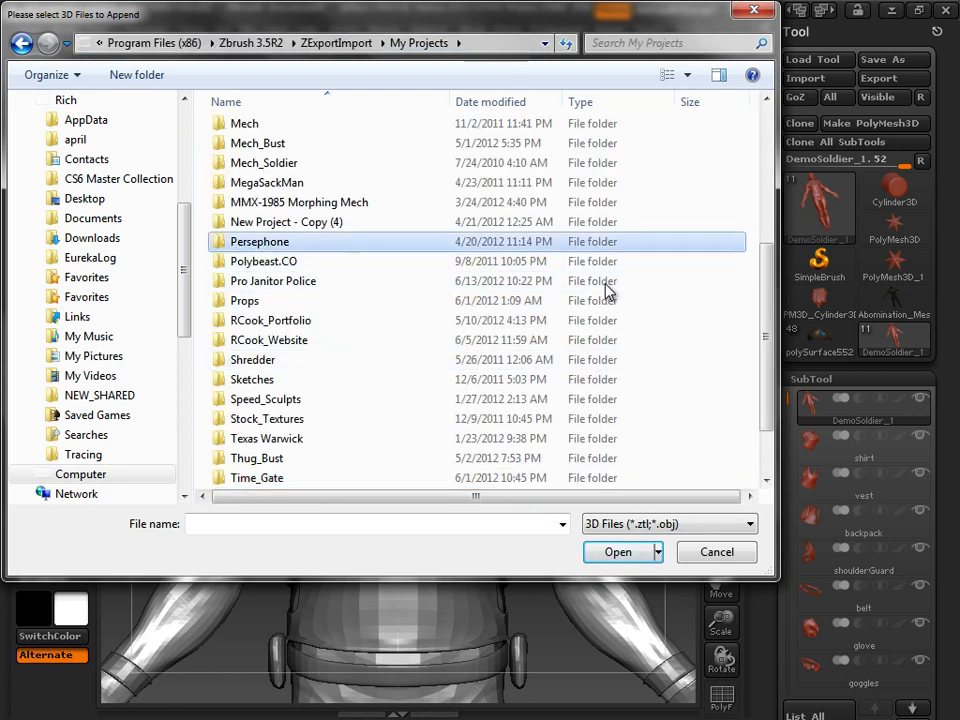
pyautogui.press('Up')
pyautogui.press('Return')
# Open the OBJ's subfolder of the Persephone project
pyautogui.press('Down')
pyautogui.press('Down')
pyautogui.press('Down')
pyautogui.press('Down')
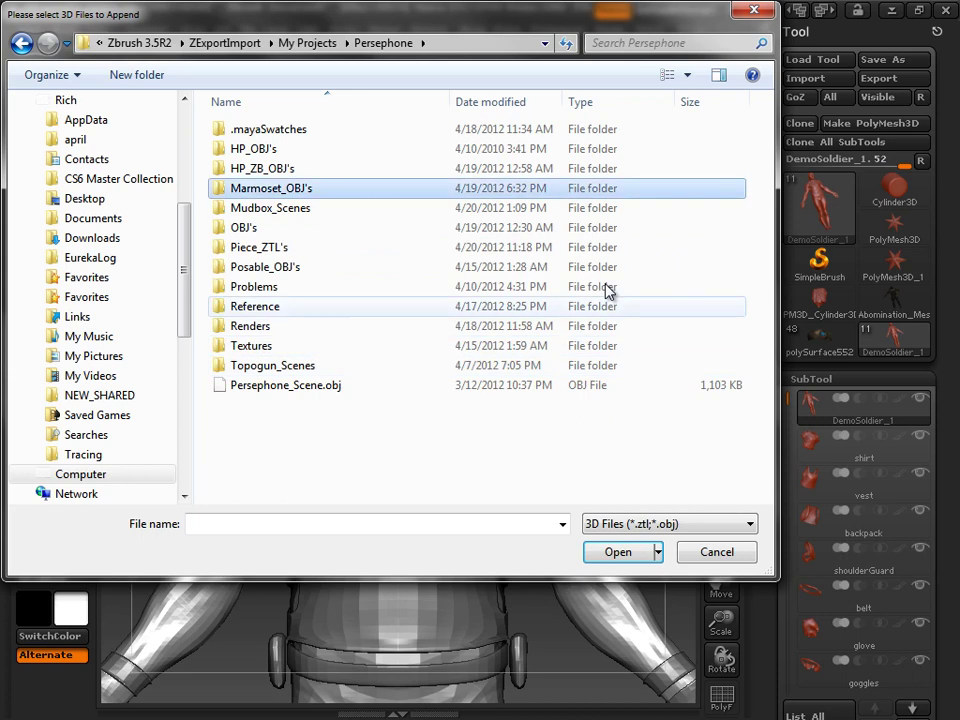
pyautogui.press('Down')
pyautogui.press('Down')
pyautogui.press('Down')
pyautogui.press('Down')
pyautogui.press('Down')
pyautogui.press('Down')
pyautogui.press('Down')
pyautogui.press('Up')
pyautogui.press('Up')
pyautogui.press('Up')
pyautogui.press('Up')
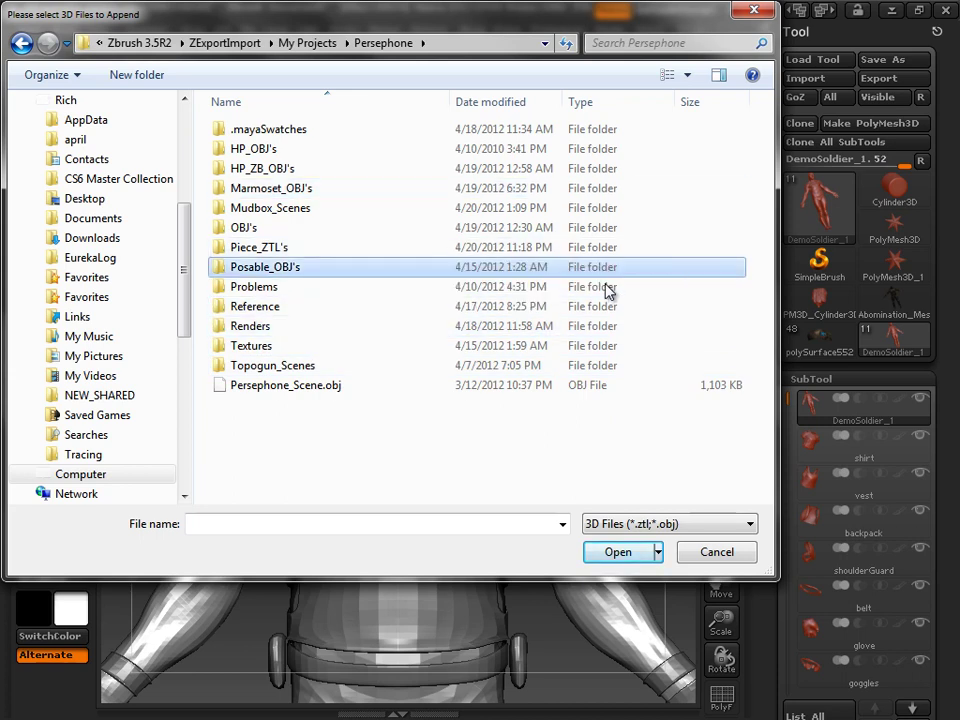
pyautogui.press('Up')
pyautogui.press('Up')
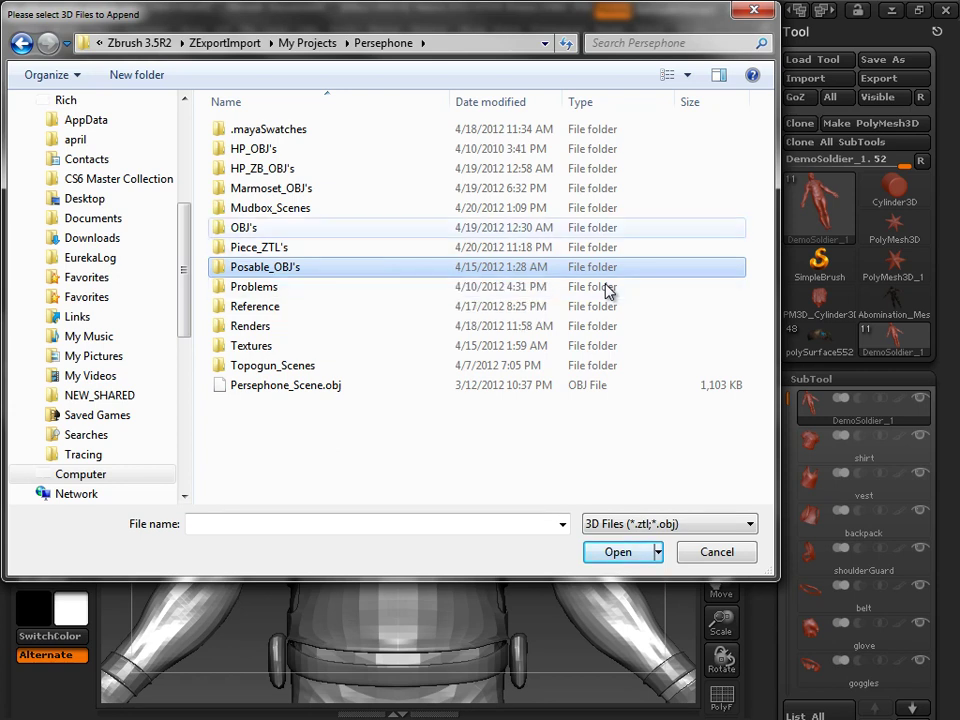
pyautogui.press('Return')
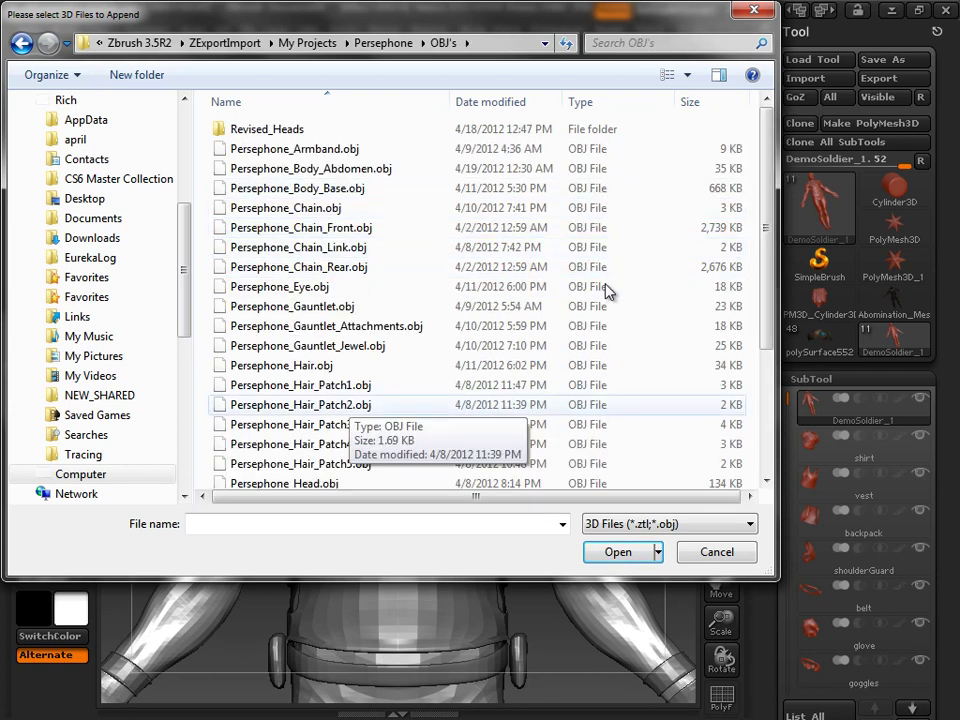
# Choose Persephone_Armband.obj in the OBJ's folder as the first file to append
pyautogui.click(301, 388)
pyautogui.scroll(-3, 301, 391)
pyautogui.scroll(3, 607, 290)
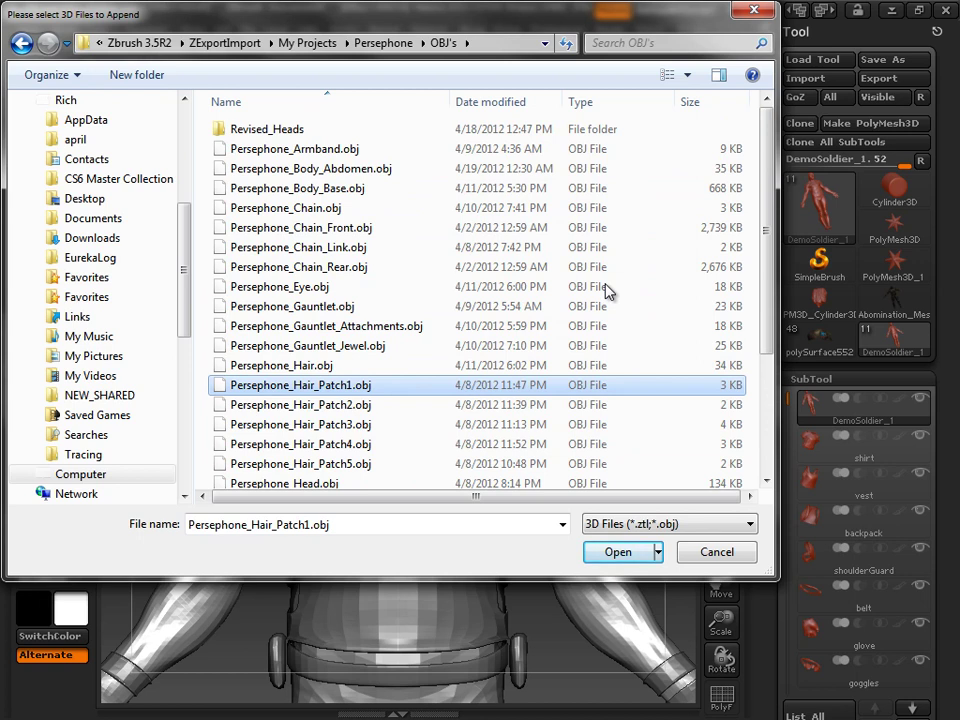
pyautogui.press('Up')
pyautogui.press('Up')
pyautogui.press('Up')
pyautogui.press('Up')
pyautogui.press('Up')
pyautogui.press('Up')
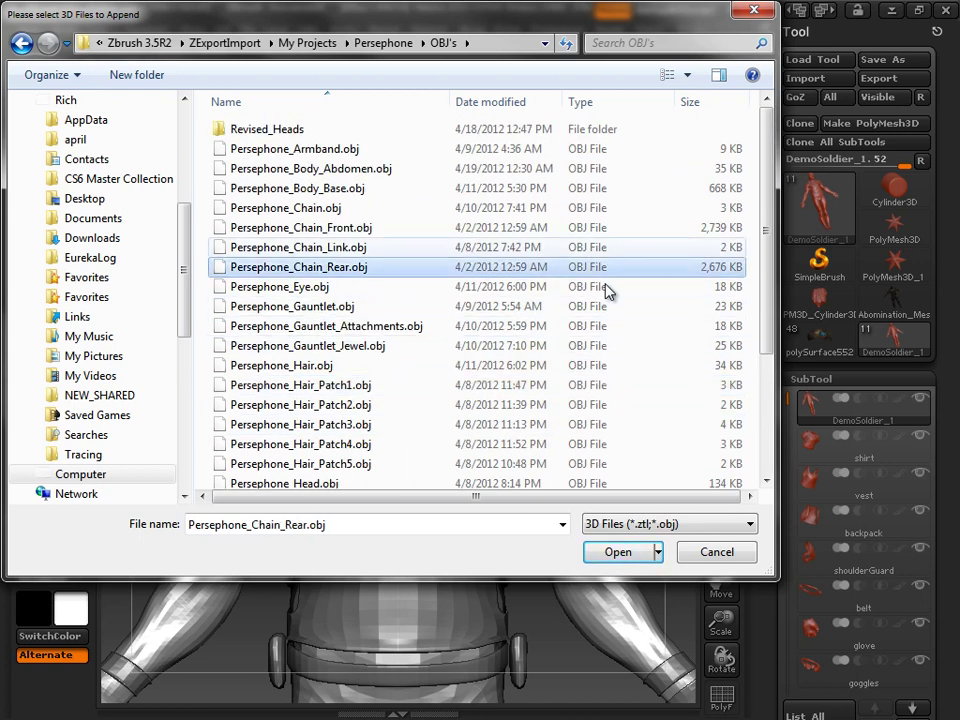
pyautogui.press('Up')
pyautogui.press('Up')
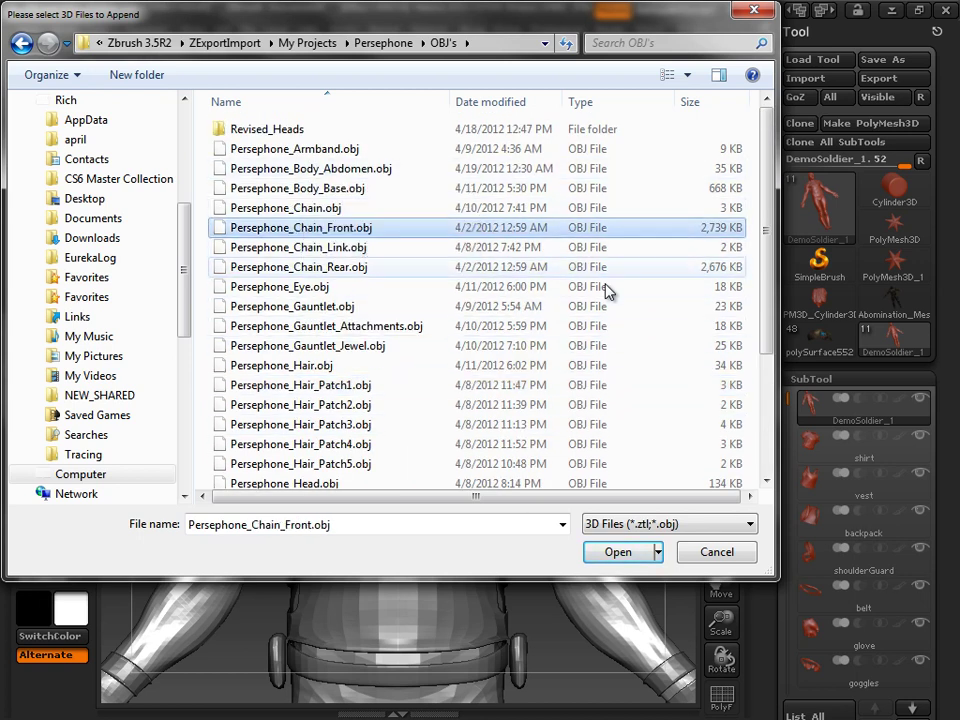
pyautogui.press('Up')
pyautogui.press('Up')
pyautogui.press('Up')
pyautogui.press('Up')
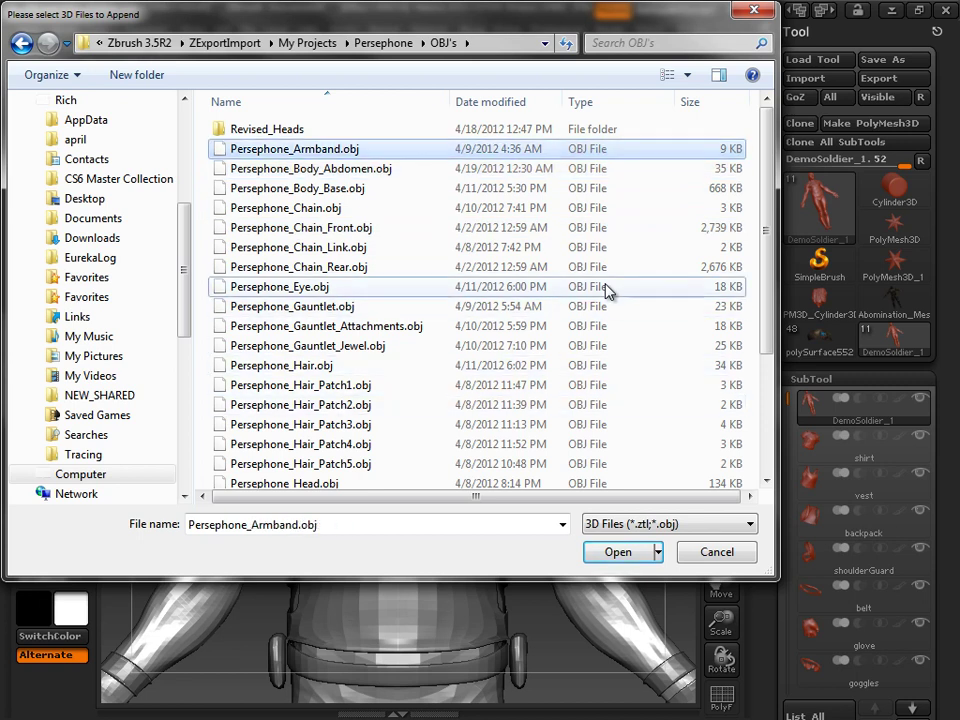
# Add Persephone_Gauntlet.obj and Persephone_Gauntlet_Attachments.obj to the file selection
pyautogui.keyDown('ctrl'); pyautogui.click(607, 288); pyautogui.keyUp('ctrl')
pyautogui.keyDown('ctrl'); pyautogui.click(607, 288); pyautogui.keyUp('ctrl')
pyautogui.keyDown('ctrl'); pyautogui.click(322, 307); pyautogui.keyUp('ctrl')
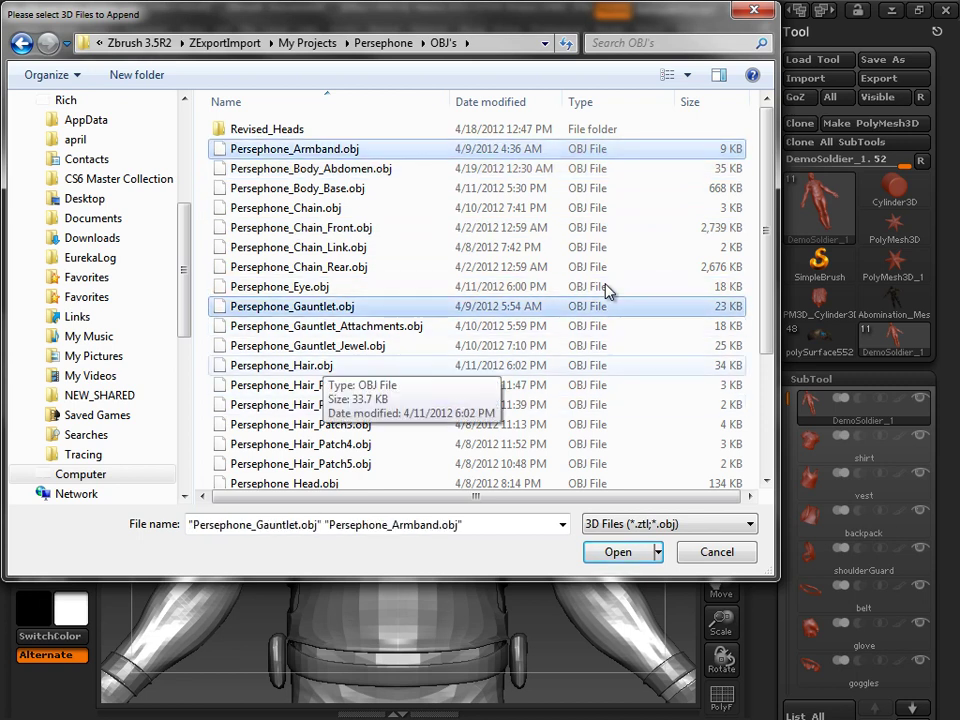
pyautogui.keyDown('ctrl'); pyautogui.click(335, 327); pyautogui.keyUp('ctrl')
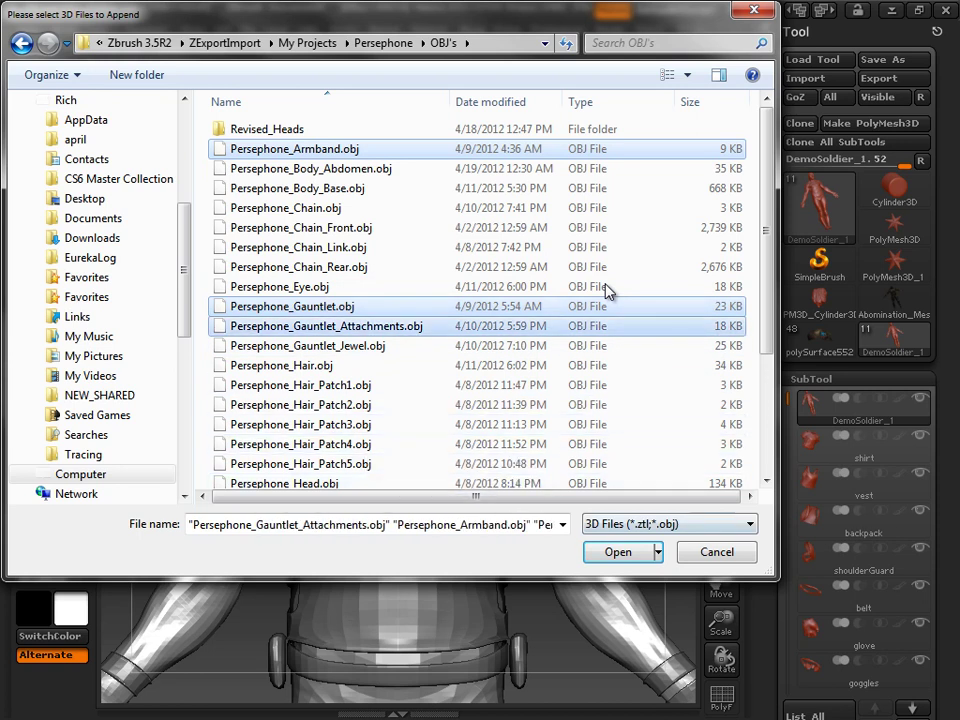
# Add Persephone_Medallion.obj to the file selection and append all selected OBJ files to the demo soldier
pyautogui.hotkey('ctrl', 'Down')
pyautogui.hotkey('ctrl', 'Down')
pyautogui.hotkey('ctrl', 'Down')
pyautogui.hotkey('ctrl', 'Down')
pyautogui.hotkey('ctrl', 'Down')
pyautogui.hotkey('ctrl', 'Down')
pyautogui.hotkey('ctrl', 'Down')
pyautogui.hotkey('ctrl', 'Down')
pyautogui.hotkey('ctrl', 'Down')
pyautogui.hotkey('ctrl', 'Down')
pyautogui.hotkey('ctrl', 'Down')
pyautogui.hotkey('ctrl', 'Down')
pyautogui.hotkey('ctrl', 'Down')
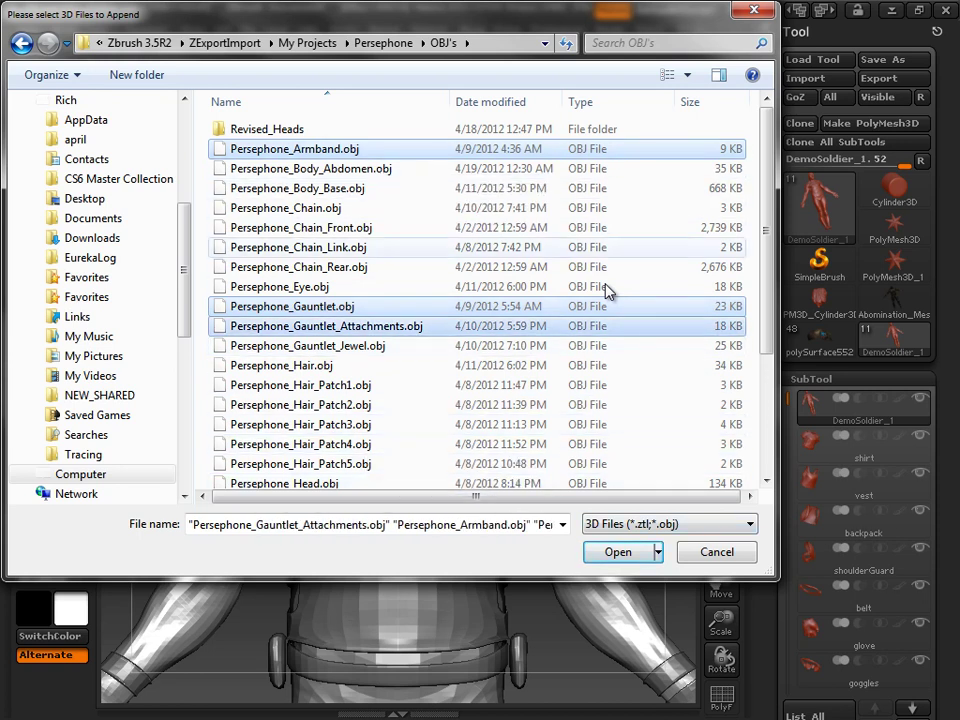
pyautogui.scroll(-3, 607, 290)
pyautogui.hotkey('ctrl', 'Up')
pyautogui.hotkey('ctrl', 'Up')
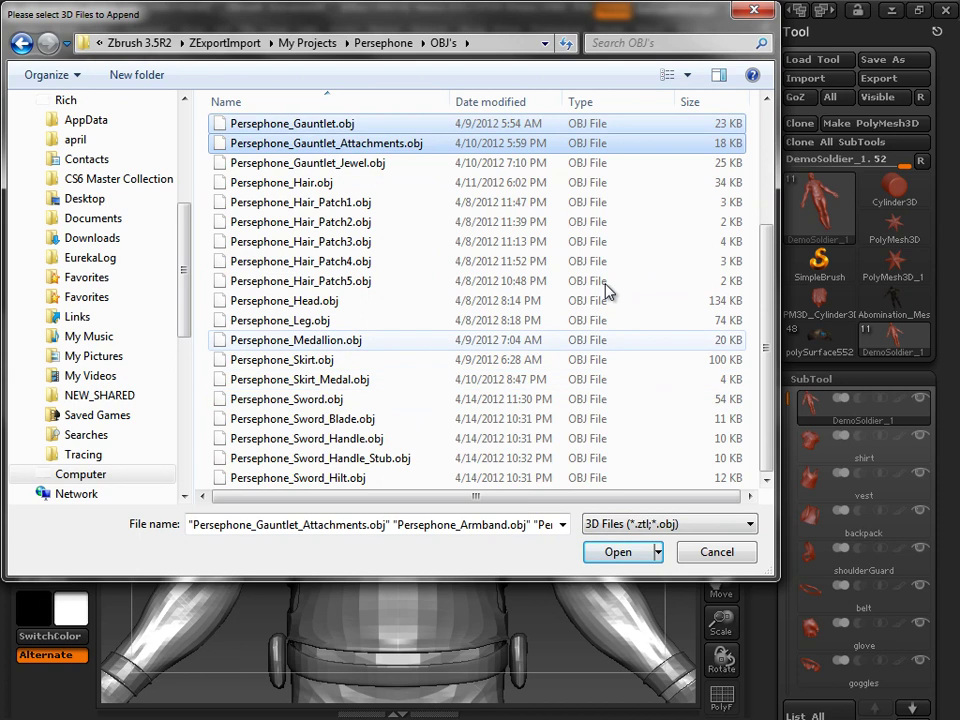
pyautogui.hotkey('ctrl', 'space')
pyautogui.hotkey('ctrl', 'Down')
pyautogui.hotkey('ctrl', 'Down')
pyautogui.hotkey('ctrl', 'Down')
pyautogui.hotkey('ctrl', 'Down')
pyautogui.hotkey('ctrl', 'Down')
pyautogui.hotkey('ctrl', 'Down')
pyautogui.hotkey('ctrl', 'Down')
pyautogui.press('Return')
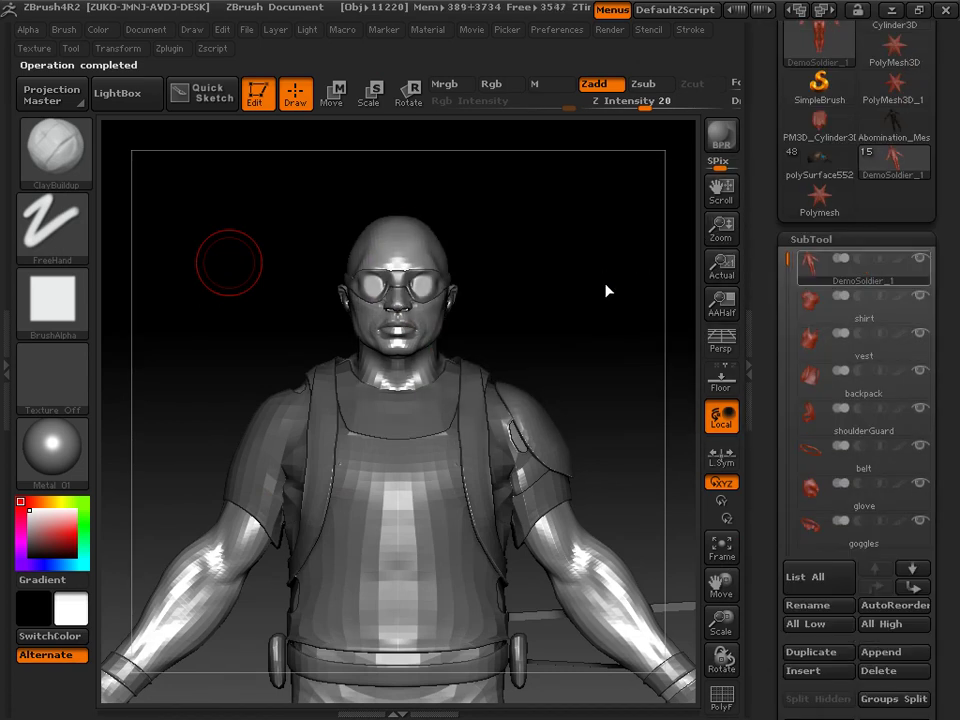
# Go through the appended Persephone SubTools on the model, ending with Persephone_Medallion selected
pyautogui.moveTo(787, 441); pyautogui.dragTo(787, 424)
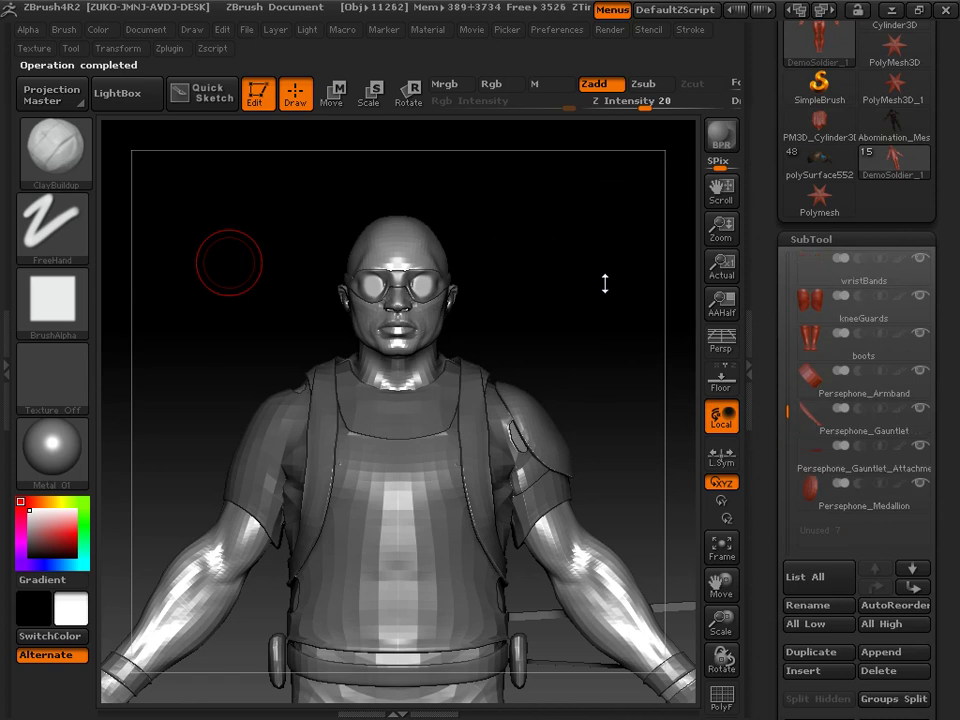
pyautogui.click(863, 380)
pyautogui.click(863, 418)
pyautogui.press('Down')
pyautogui.press('Down')
pyautogui.keyDown('alt'); pyautogui.moveTo(575, 385); pyautogui.dragTo(457, 185); pyautogui.keyUp('alt')
pyautogui.moveTo(605, 283); pyautogui.dragTo(425, 285)
pyautogui.moveTo(605, 283); pyautogui.dragTo(604, 284)
pyautogui.moveTo(944, 330); pyautogui.dragTo(944, 431)
pyautogui.click(169, 48)
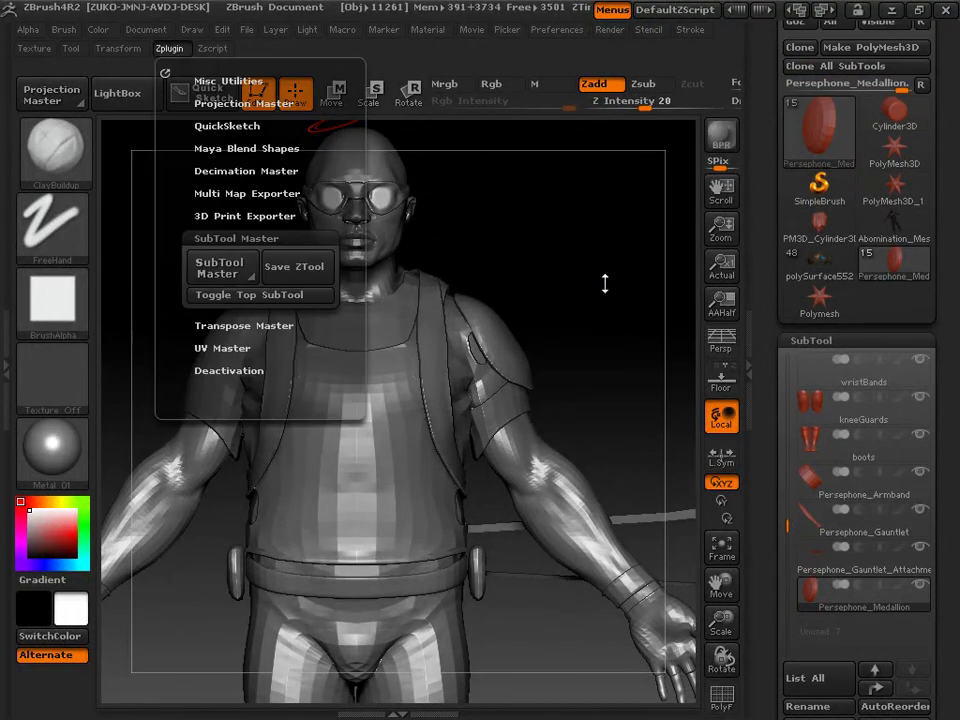
pyautogui.click(219, 268)
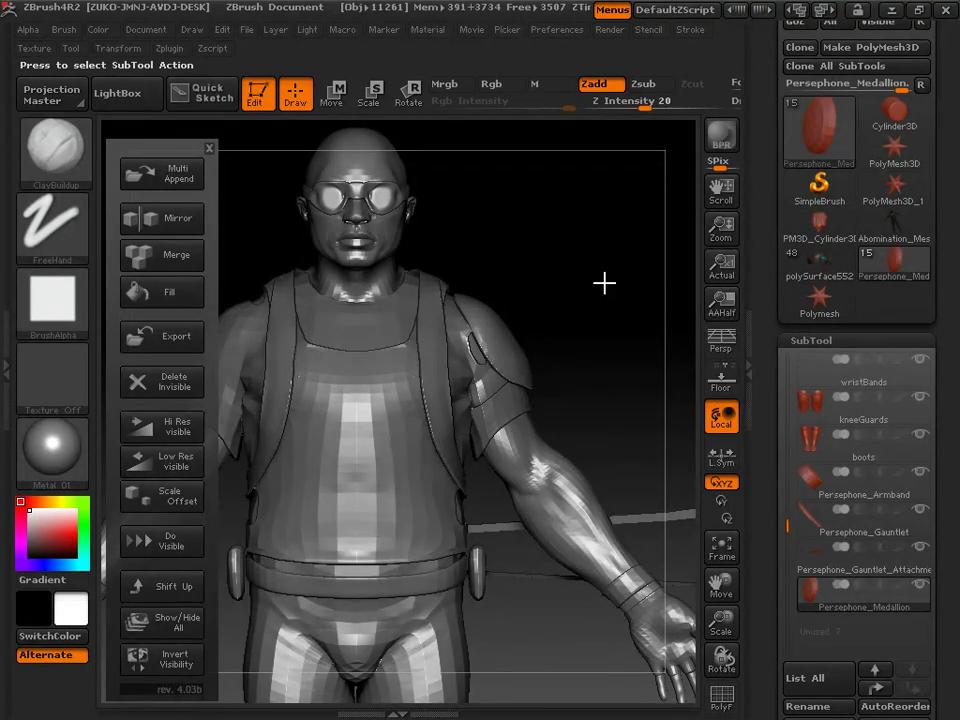
pyautogui.click(604, 283)
pyautogui.moveTo(605, 283); pyautogui.dragTo(606, 289)
# Select the backpack SubTool and hide all the other SubTools
pyautogui.moveTo(787, 525); pyautogui.dragTo(787, 361)
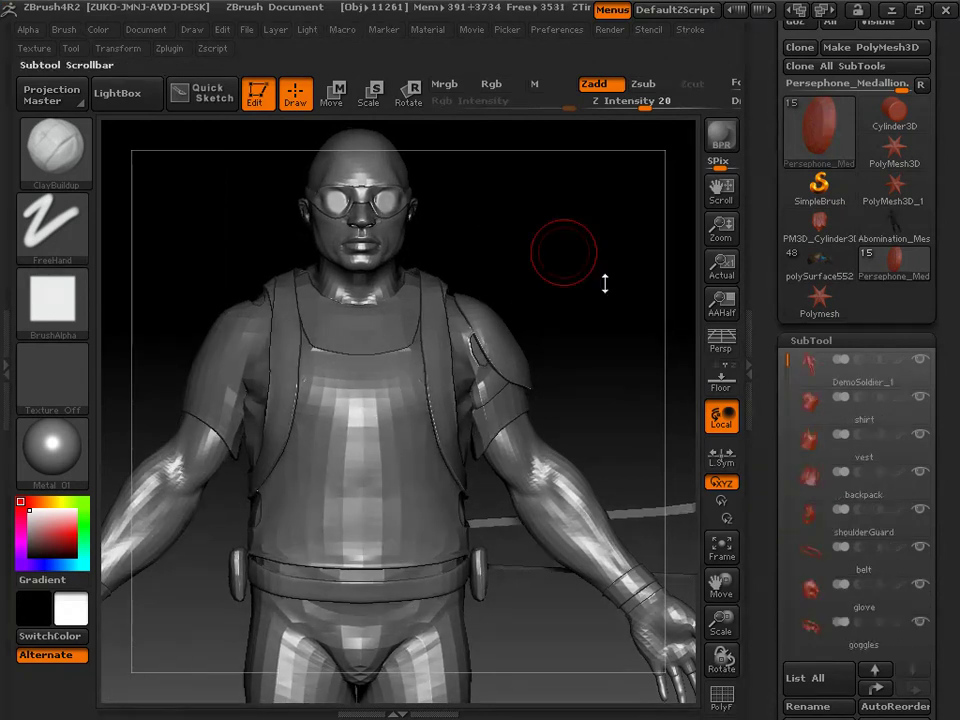
pyautogui.click(862, 405)
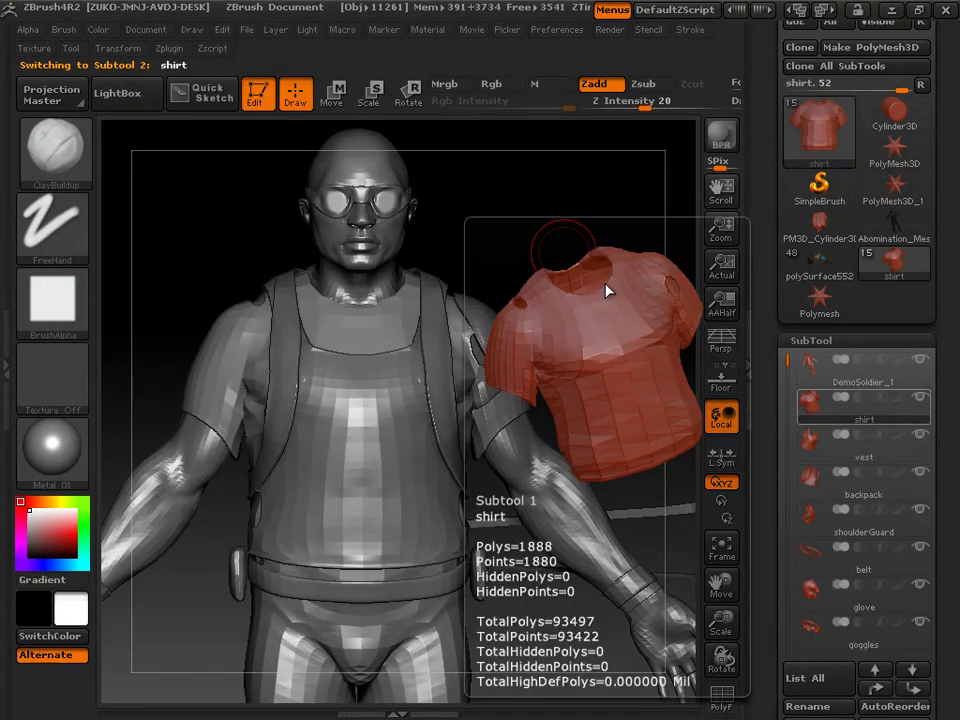
pyautogui.press('Down')
pyautogui.press('Down')
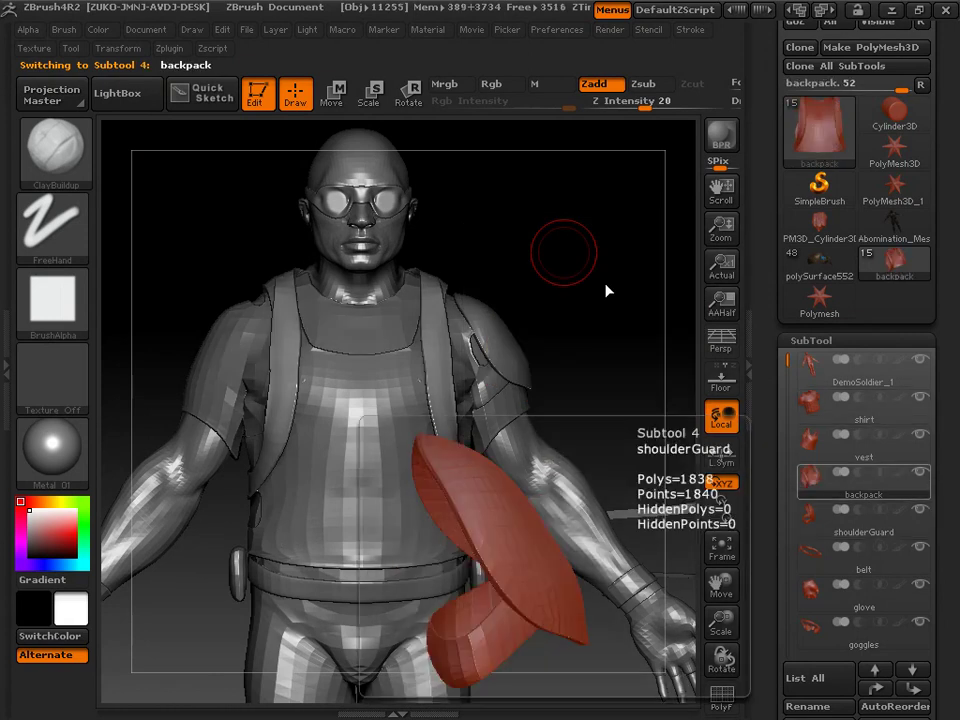
pyautogui.press('shift')
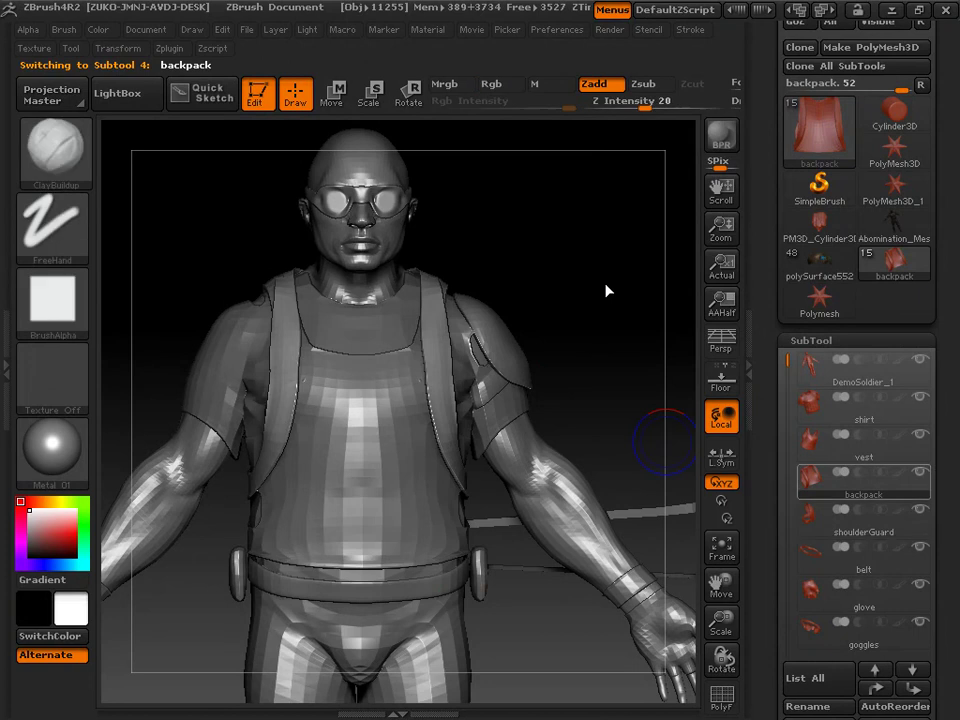
pyautogui.click(920, 472)
# Show the shoulderGuard and belt SubTools together with the backpack
pyautogui.click(920, 510)
pyautogui.moveTo(605, 283); pyautogui.dragTo(569, 348)
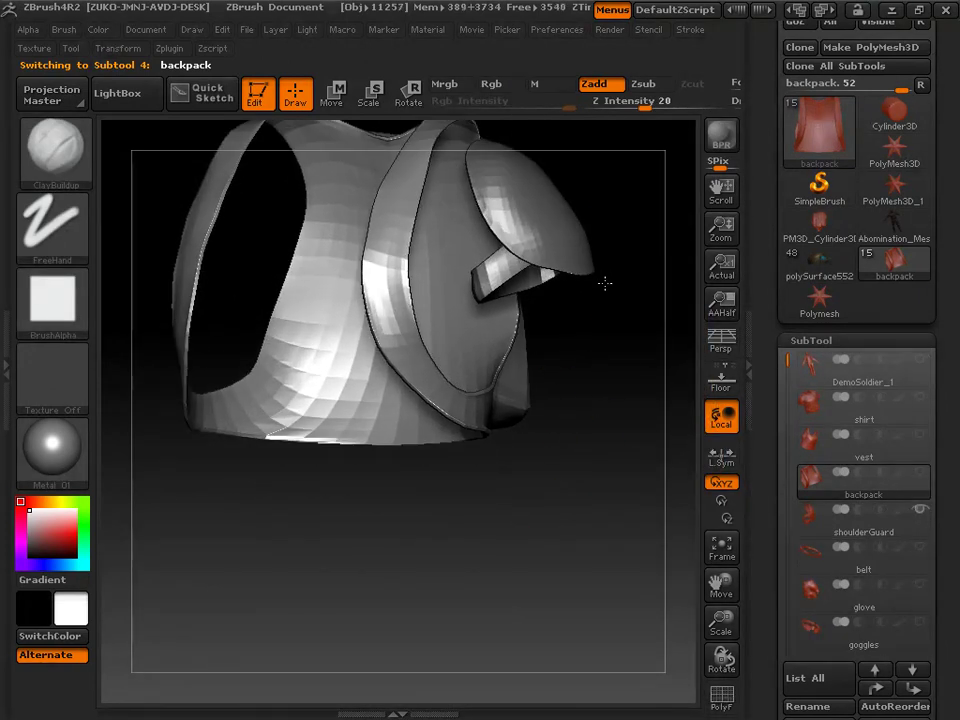
pyautogui.keyDown('alt'); pyautogui.moveTo(583, 435); pyautogui.dragTo(443, 533); pyautogui.keyUp('alt')
pyautogui.moveTo(605, 283); pyautogui.dragTo(668, 348)
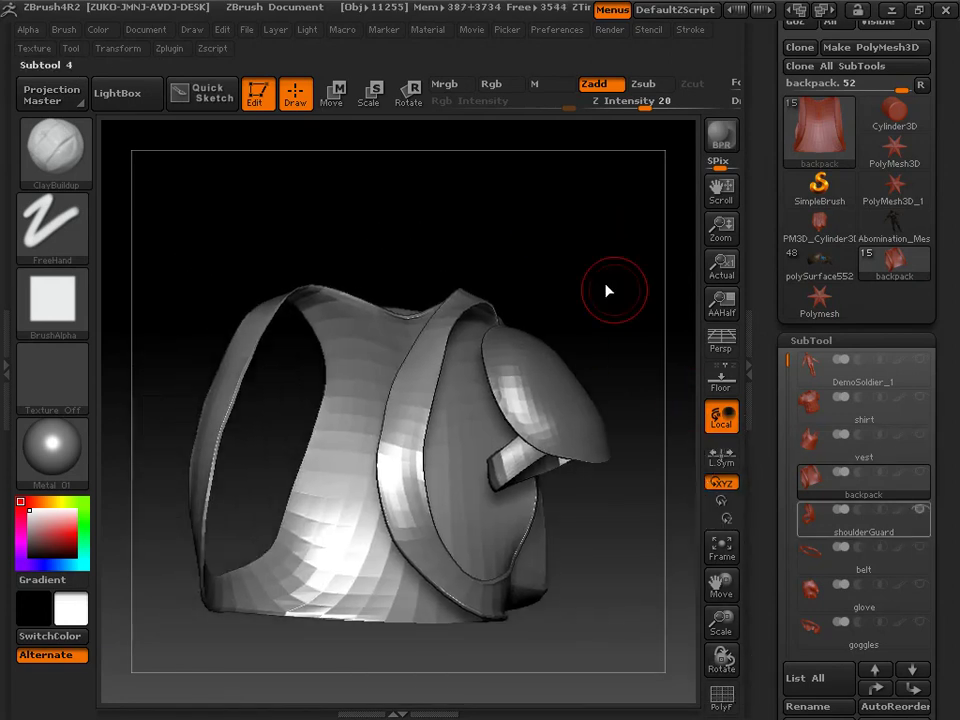
pyautogui.click(920, 547)
pyautogui.keyDown('alt'); pyautogui.moveTo(605, 283); pyautogui.dragTo(605, 184); pyautogui.keyUp('alt')
pyautogui.moveTo(605, 283); pyautogui.dragTo(606, 283)
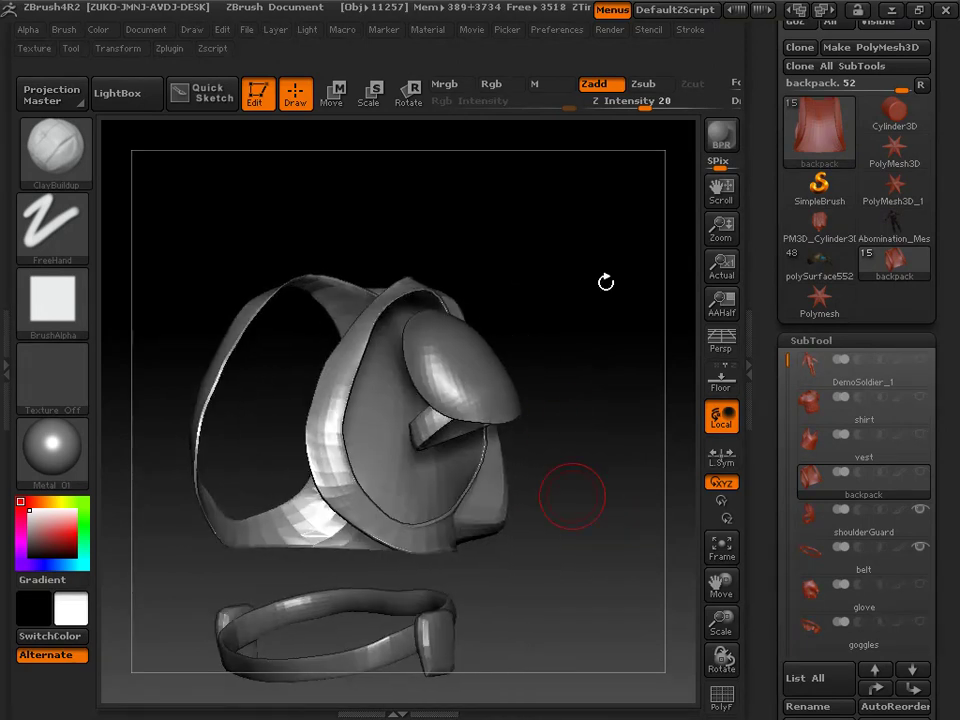
# Merge the visible backpack, shoulderGuard and belt with SubTool Master, using Merge only and leaving Preserve existing Polygroups off
pyautogui.click(168, 48)
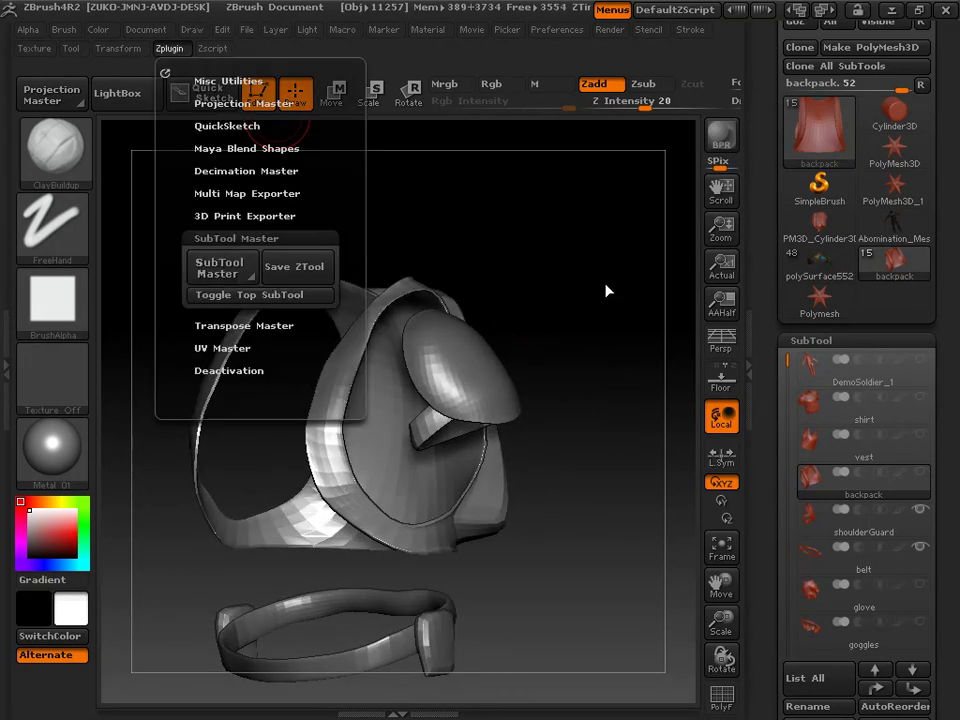
pyautogui.click(220, 267)
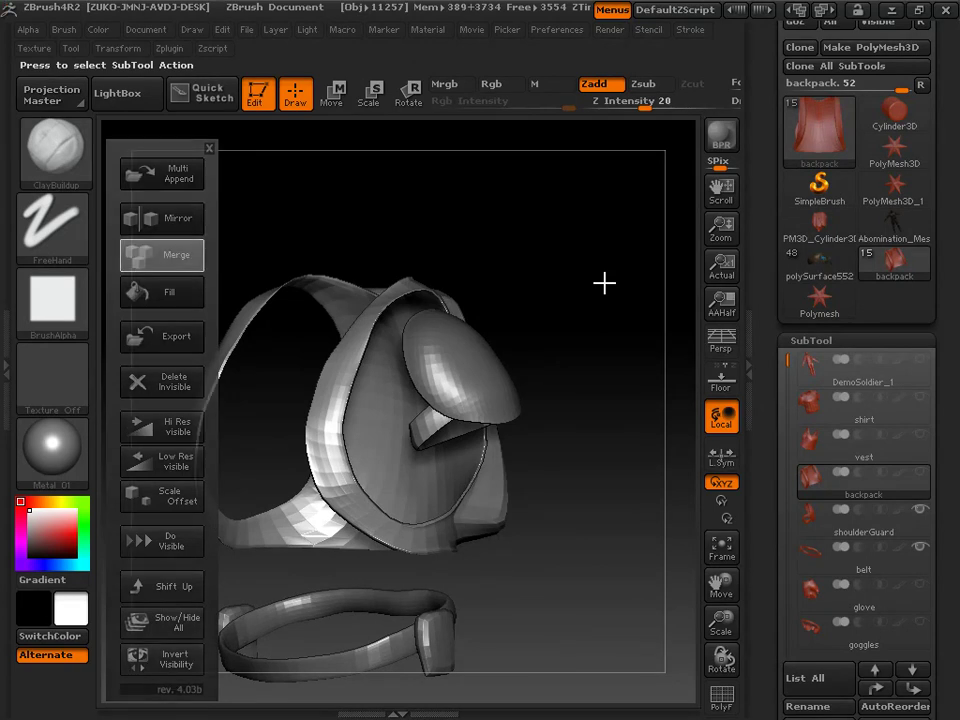
pyautogui.click(162, 254)
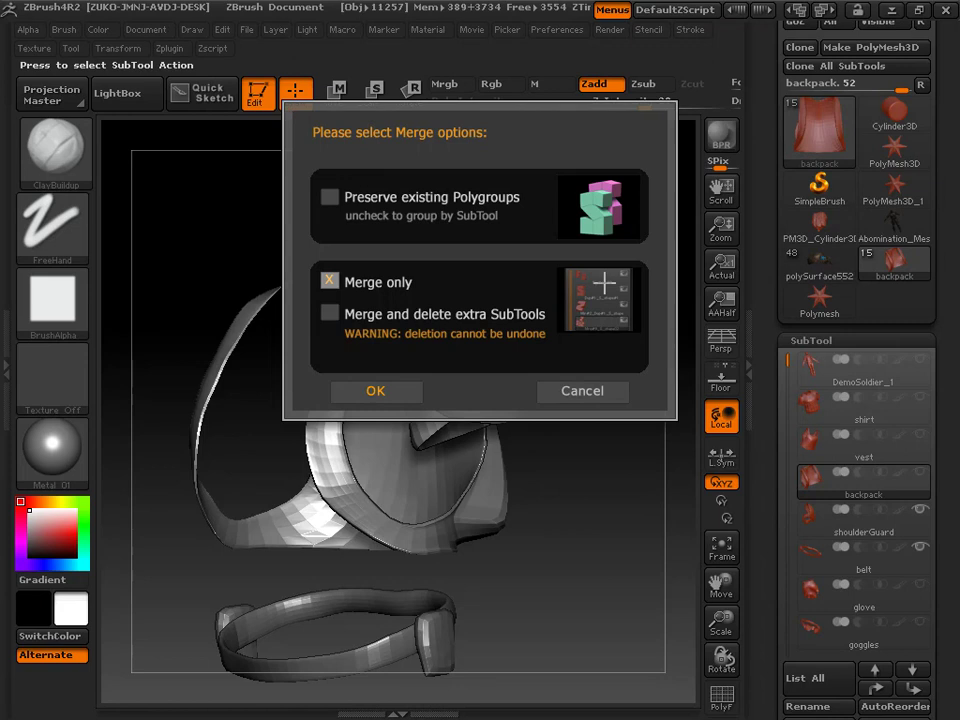
pyautogui.press('Return')
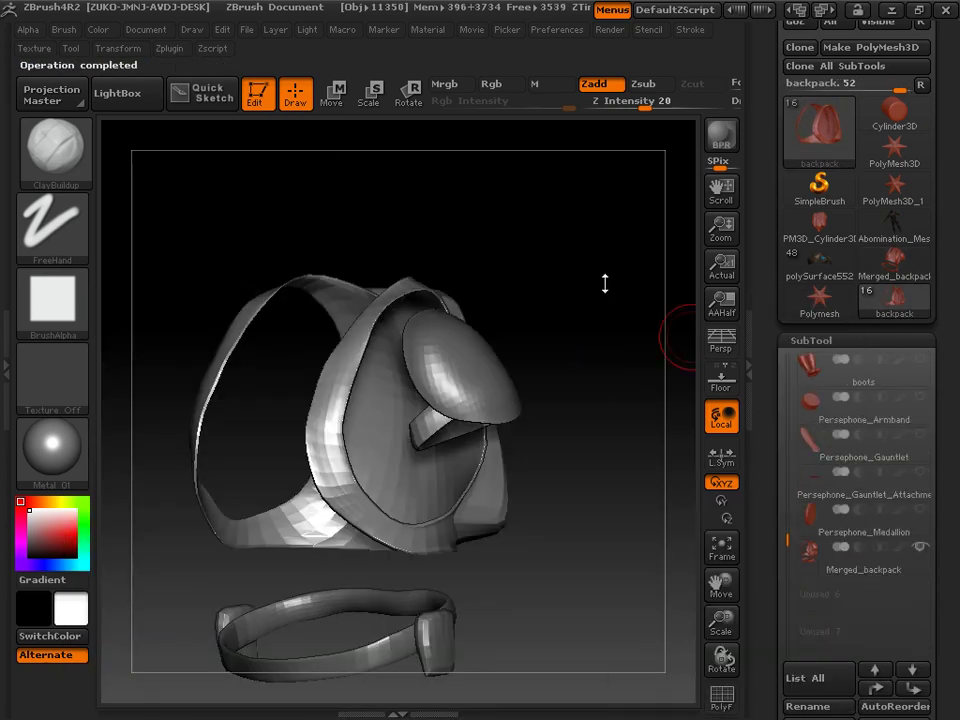
# Compare the Merged_backpack SubTool with the original backpack by selecting each in turn
pyautogui.moveTo(787, 366); pyautogui.dragTo(787, 522)
pyautogui.click(850, 597)
pyautogui.moveTo(585, 244); pyautogui.dragTo(677, 290)
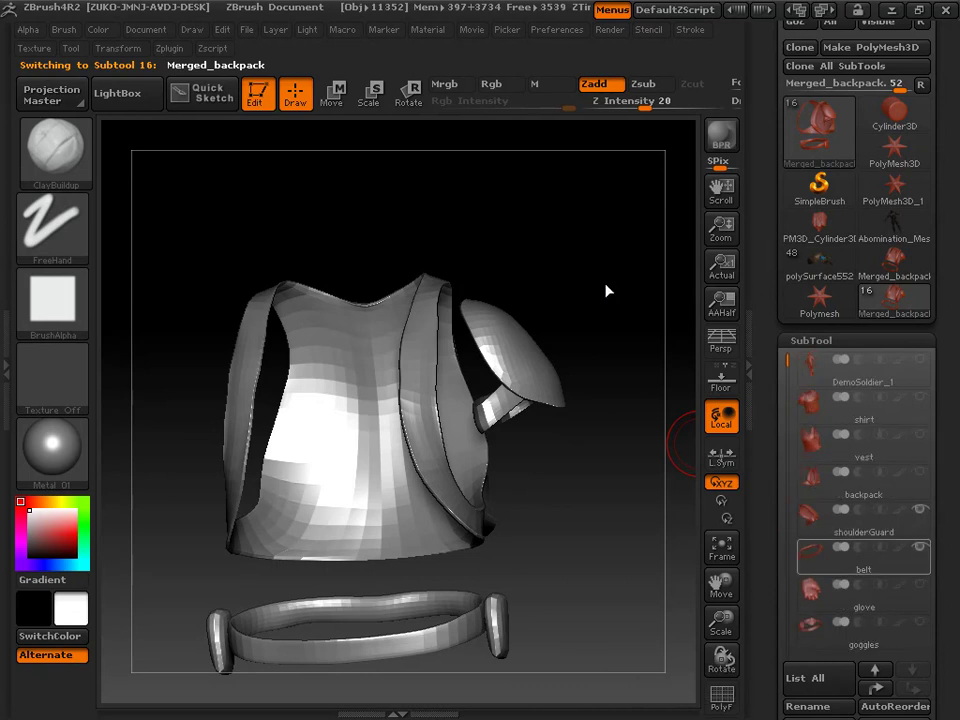
pyautogui.moveTo(787, 360)
pyautogui.mouseDown()
pyautogui.moveTo(787, 402)
pyautogui.moveTo(787, 360)
pyautogui.mouseUp()
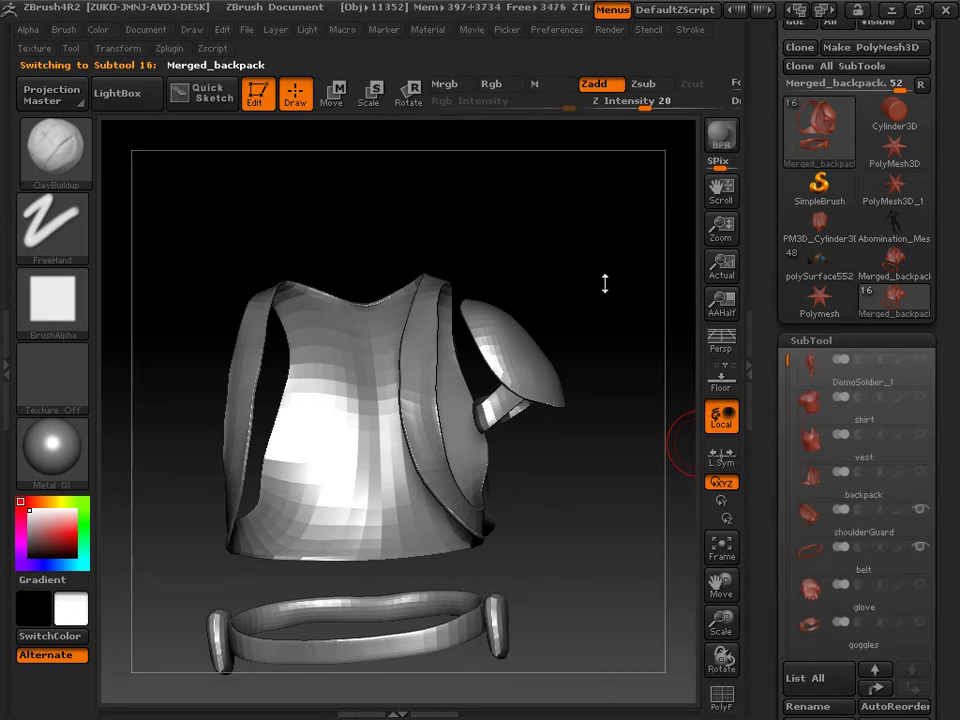
pyautogui.click(850, 482)
pyautogui.moveTo(605, 284); pyautogui.dragTo(606, 283)
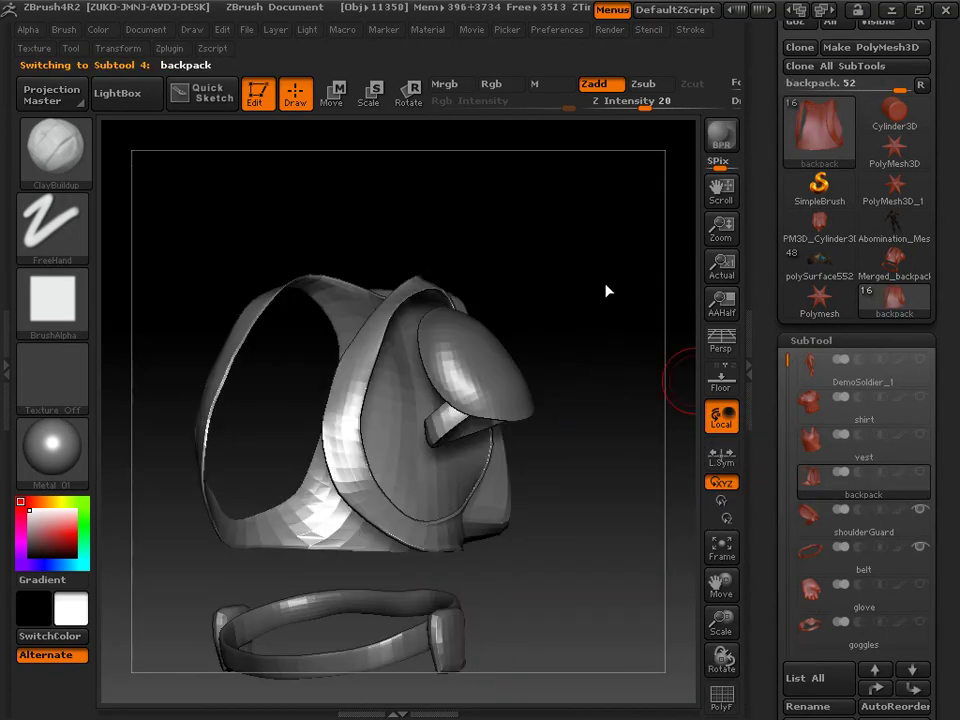
pyautogui.moveTo(787, 360); pyautogui.dragTo(787, 531)
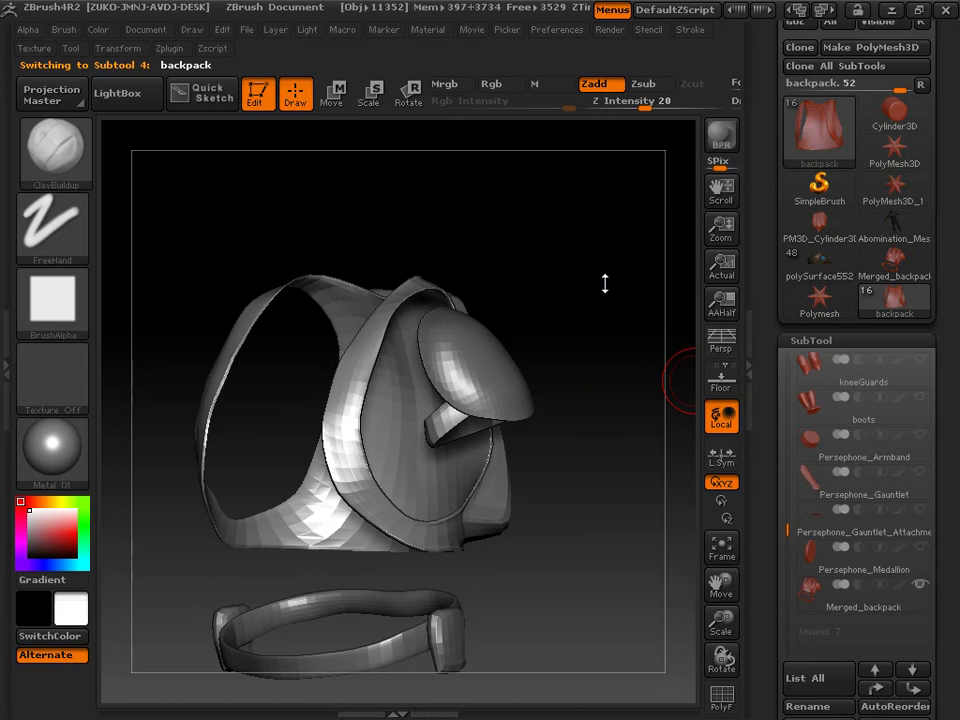
pyautogui.click(850, 596)
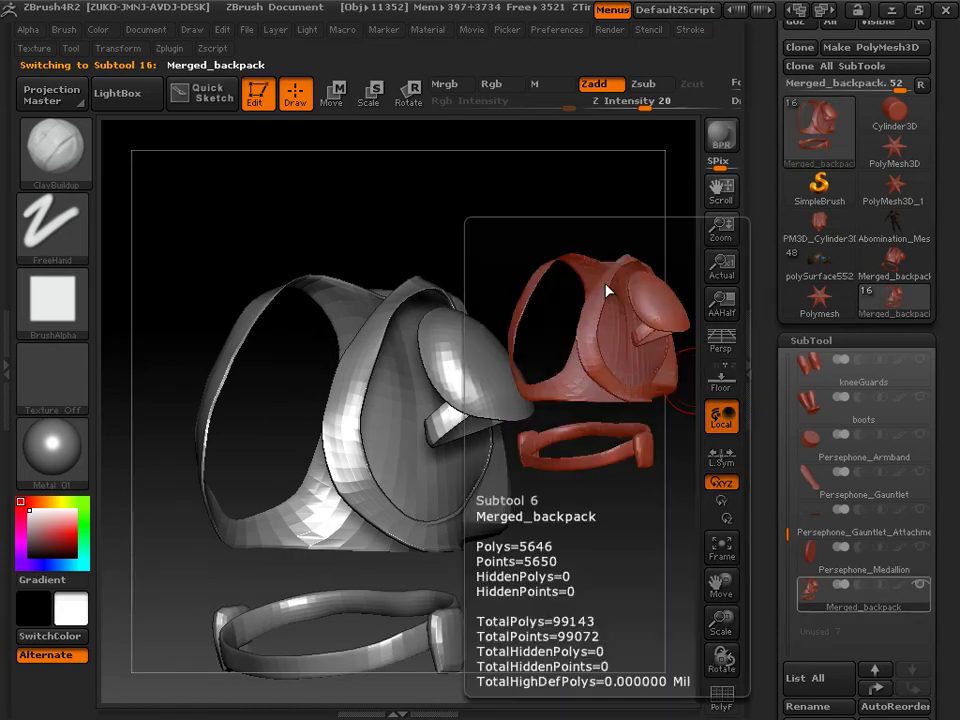
# Hide the shoulderGuard and belt SubTools and select the original backpack
pyautogui.scroll(1, 605, 290)
pyautogui.scroll(10, 605, 290)
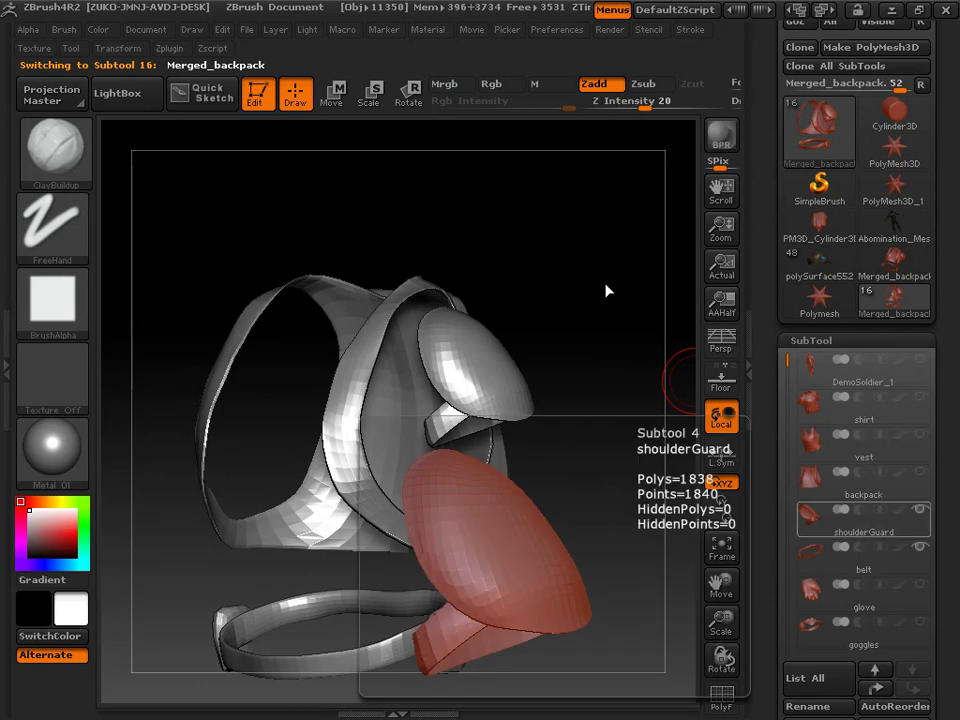
pyautogui.click(920, 510)
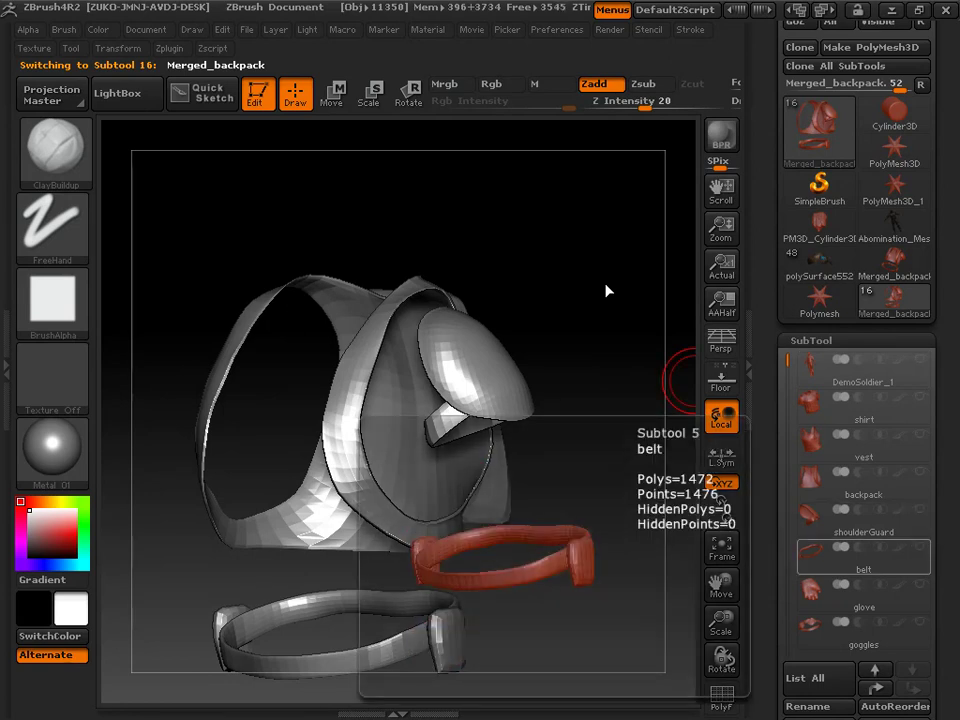
pyautogui.scroll(2, 605, 290)
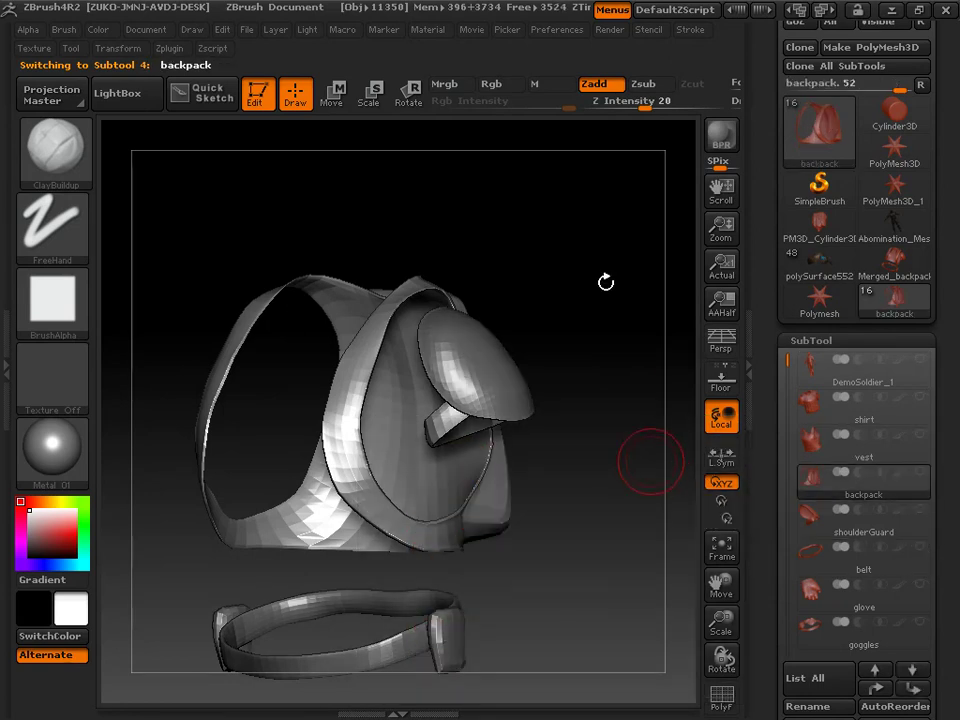
# Show all the SubTools again and select Persephone_Medallion, just above Merged_backpack in the SubTool list
pyautogui.moveTo(605, 283)
pyautogui.mouseDown()
pyautogui.moveTo(638, 303)
pyautogui.moveTo(622, 401)
pyautogui.moveTo(670, 275)
pyautogui.mouseUp()
pyautogui.moveTo(787, 360)
pyautogui.mouseDown()
pyautogui.moveTo(787, 566)
pyautogui.moveTo(787, 396)
pyautogui.moveTo(787, 511)
pyautogui.mouseUp()
pyautogui.click(863, 630)
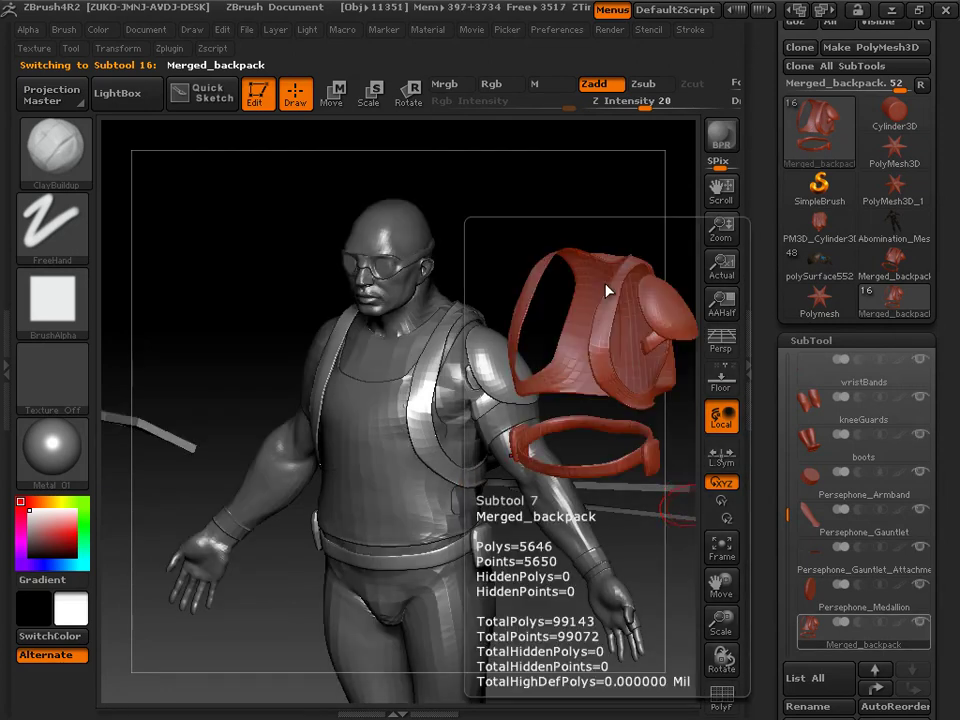
pyautogui.click(863, 596)
pyautogui.press('Down')
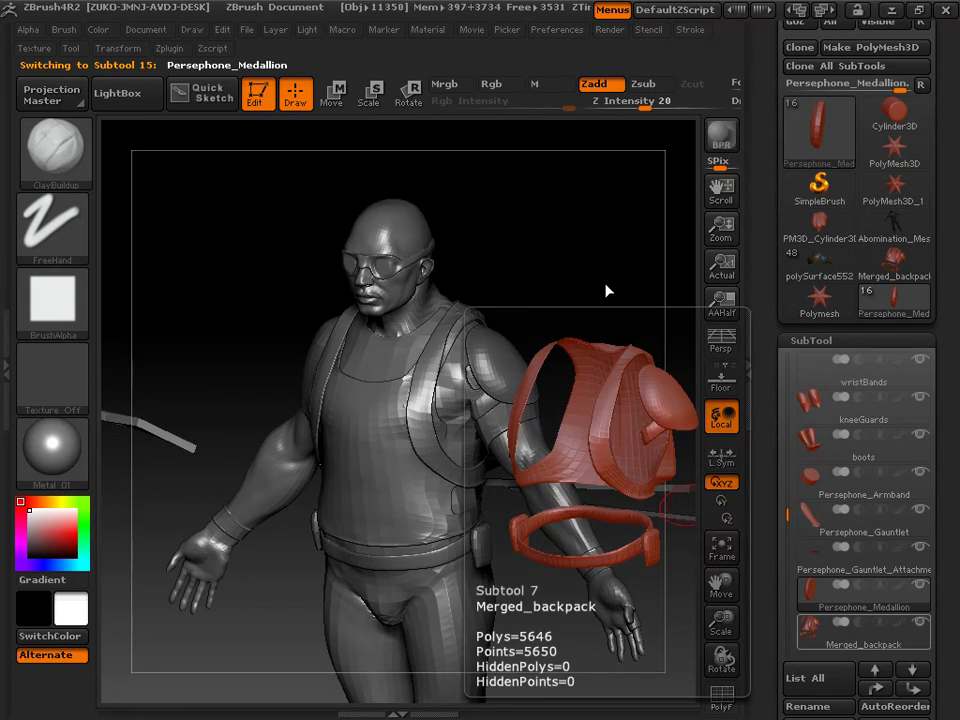
pyautogui.press('Up')
# Hide the original backpack, shoulderGuard and belt SubTools
pyautogui.moveTo(787, 515); pyautogui.dragTo(787, 360)
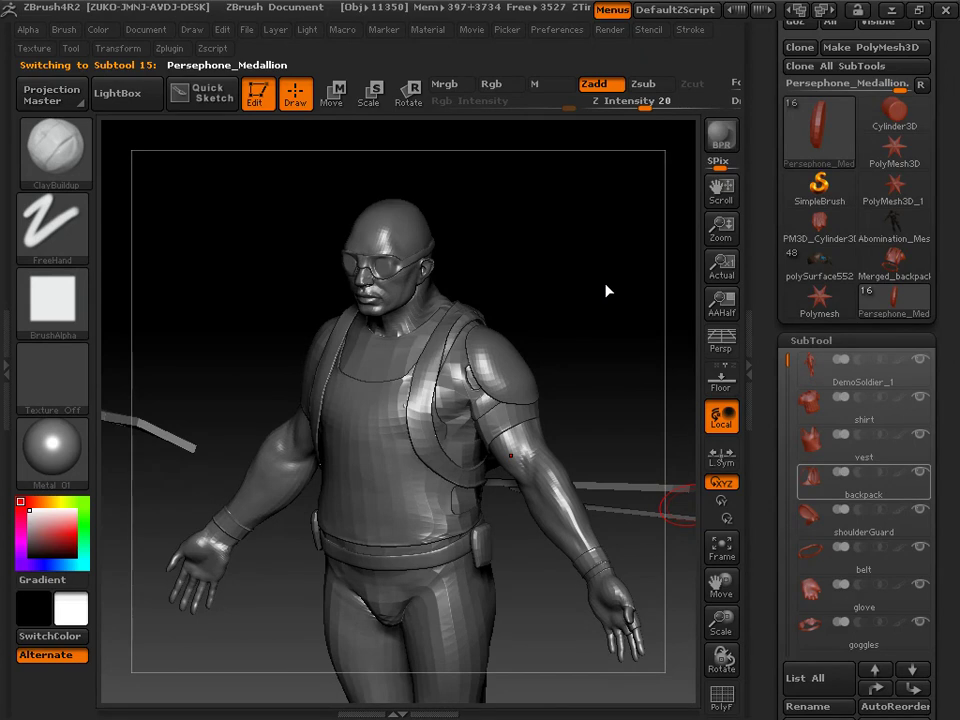
pyautogui.click(920, 471)
pyautogui.click(920, 509)
pyautogui.click(920, 547)
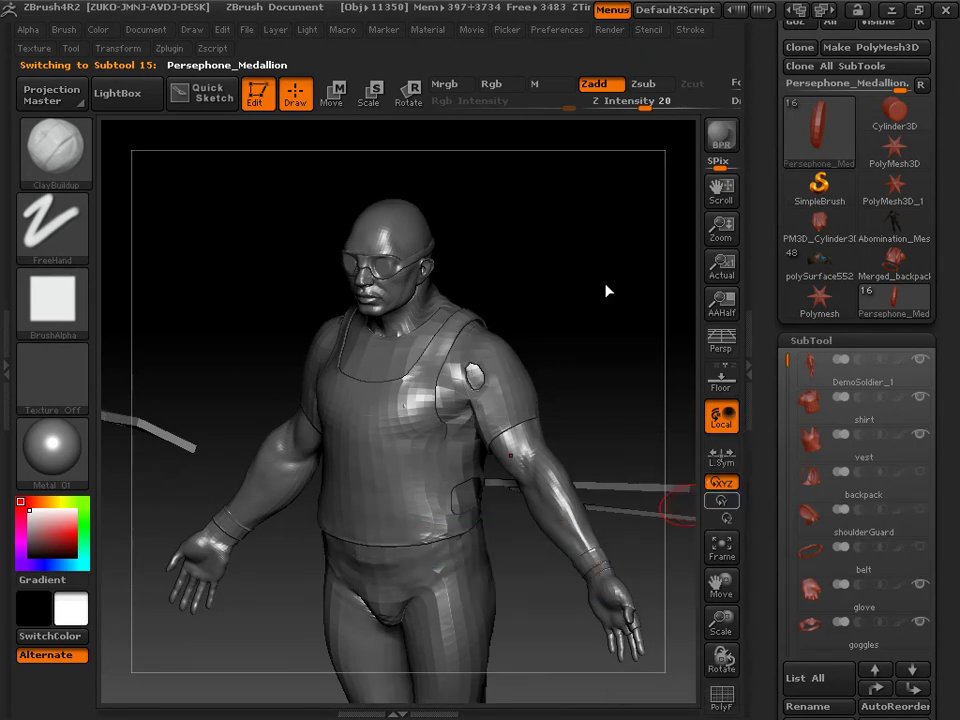
# Toggle the Merged_backpack SubTool's visibility and leave it shown on the soldier
pyautogui.moveTo(787, 360); pyautogui.dragTo(787, 521)
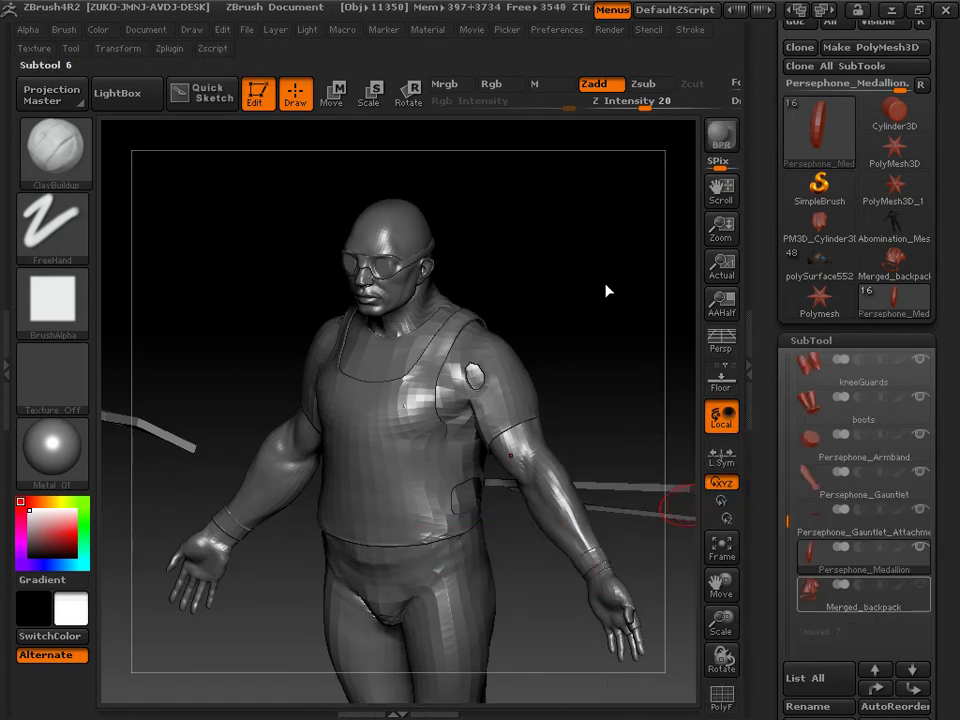
pyautogui.click(920, 584)
pyautogui.click(920, 584)
pyautogui.click(920, 584)
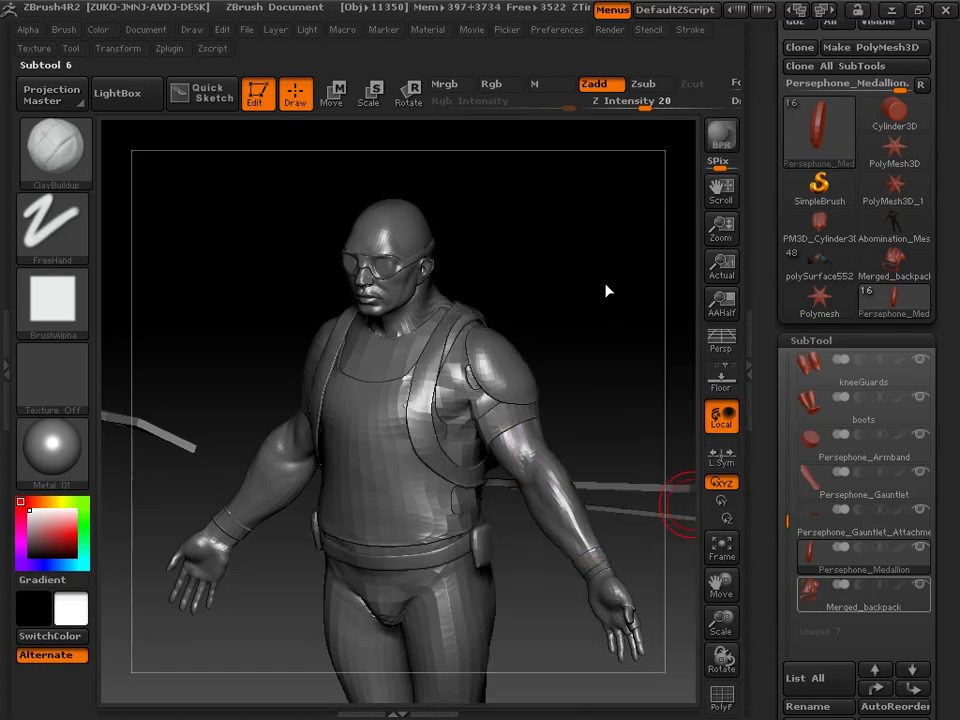
pyautogui.moveTo(605, 283); pyautogui.dragTo(603, 327)
# Inspect the separate Merged_backpack1 tool from another angle and return to the soldier tool
pyautogui.moveTo(944, 300); pyautogui.dragTo(944, 376)
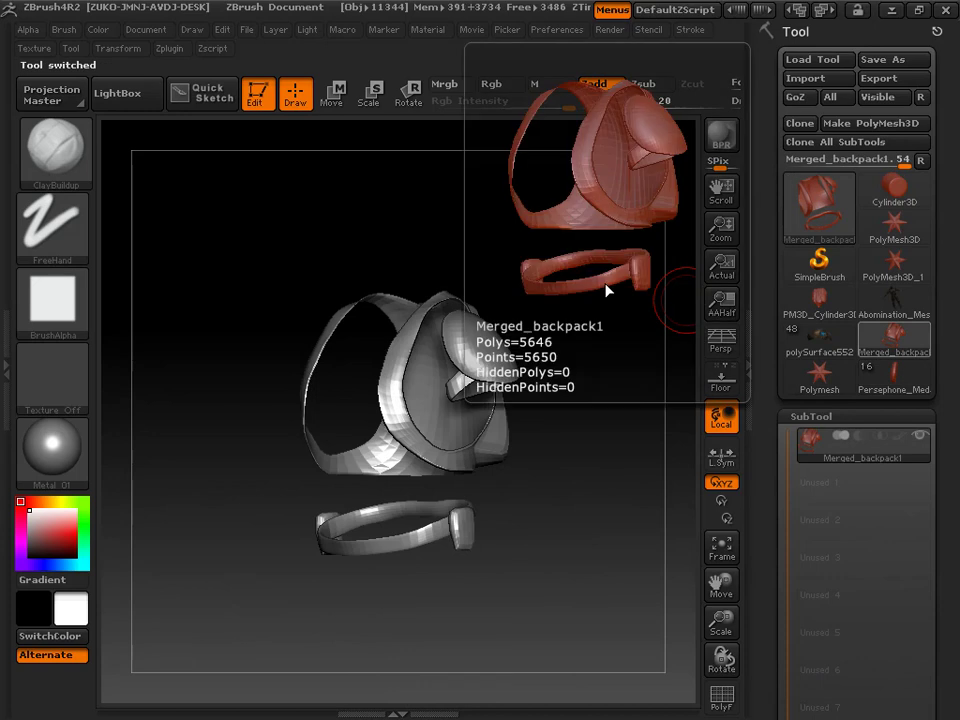
pyautogui.moveTo(605, 282); pyautogui.dragTo(605, 282)
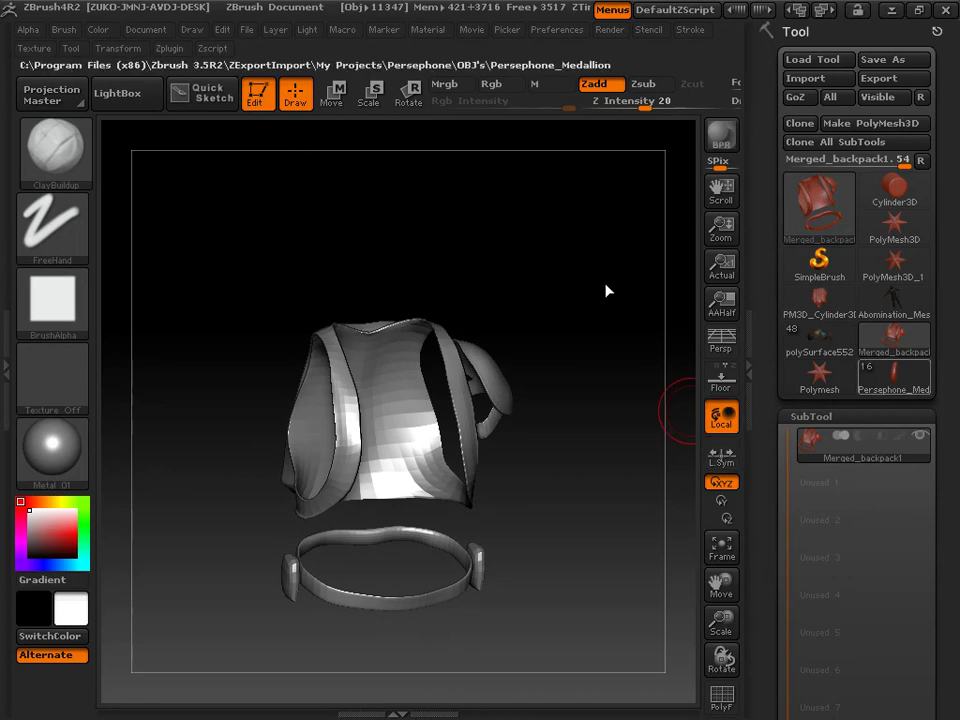
pyautogui.click(894, 376)
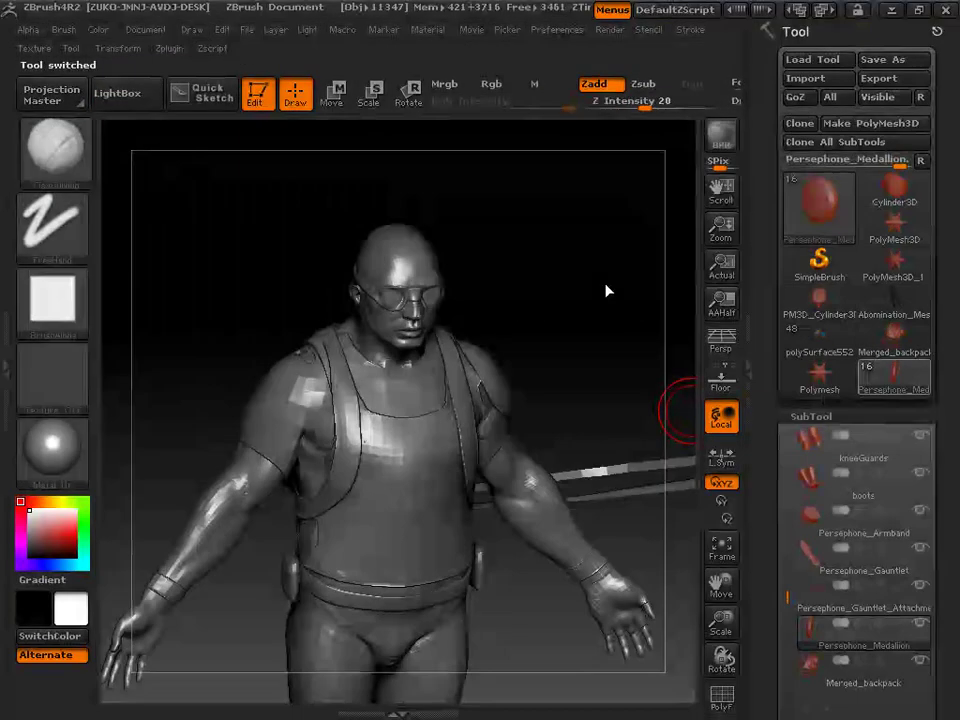
# Delete the Merged_backpack SubTool from the soldier
pyautogui.moveTo(862, 686); pyautogui.dragTo(862, 446)
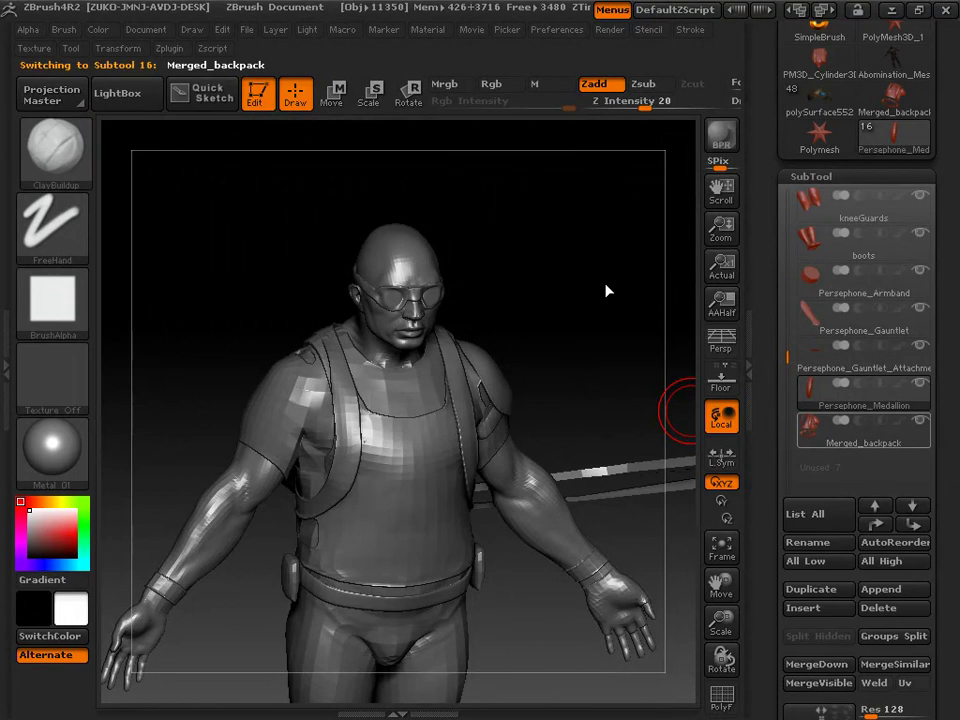
pyautogui.click(893, 608)
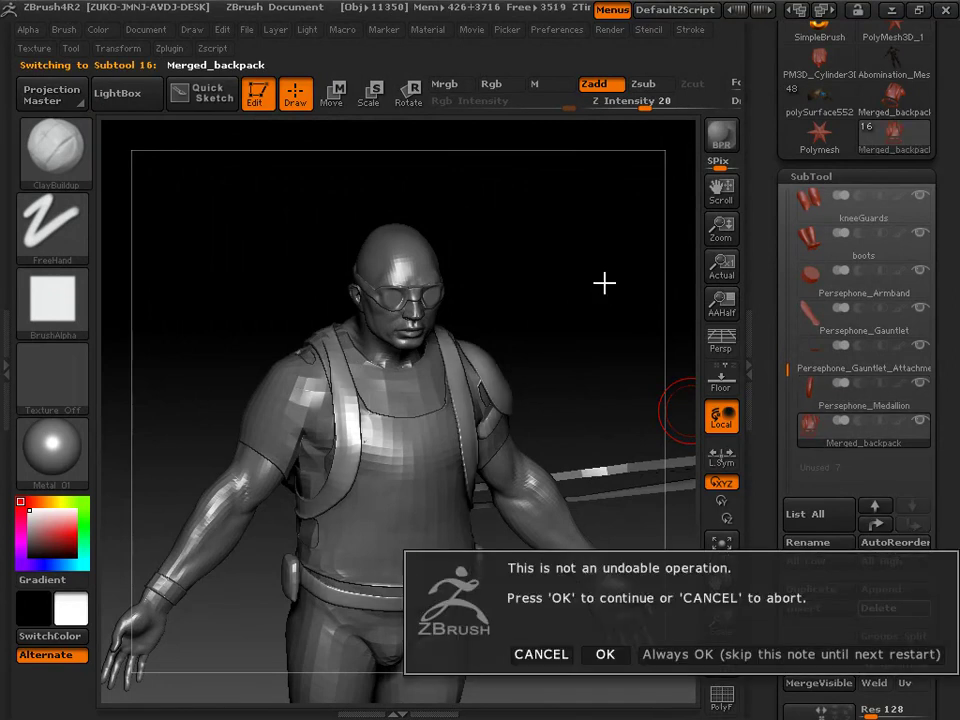
pyautogui.press('Return')
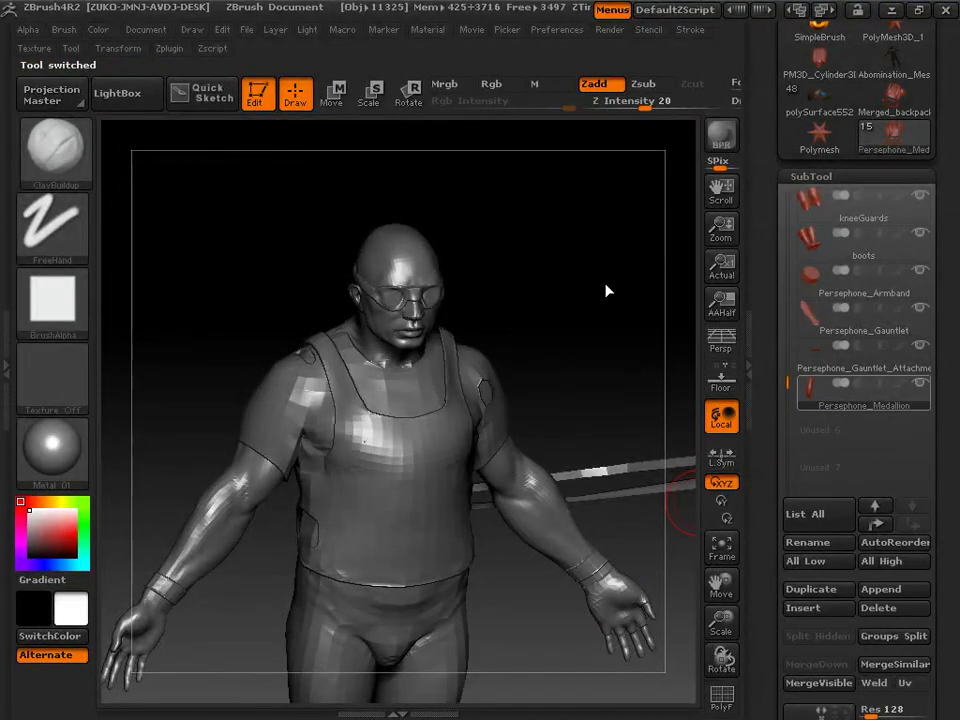
# Show the shoulderGuard SubTool and turn the soldier to face front
pyautogui.moveTo(788, 383); pyautogui.dragTo(788, 198)
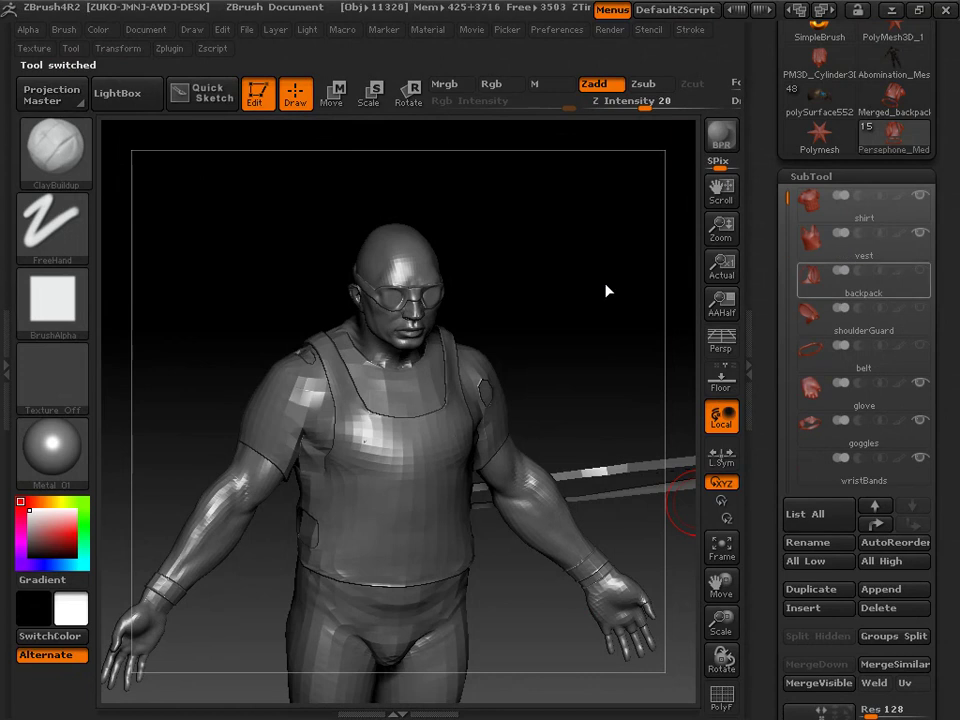
pyautogui.click(920, 308)
pyautogui.moveTo(605, 283); pyautogui.dragTo(587, 284)
pyautogui.moveTo(944, 442); pyautogui.dragTo(944, 263)
pyautogui.moveTo(944, 150)
pyautogui.mouseDown()
pyautogui.moveTo(944, 568)
pyautogui.moveTo(944, 166)
pyautogui.mouseUp()
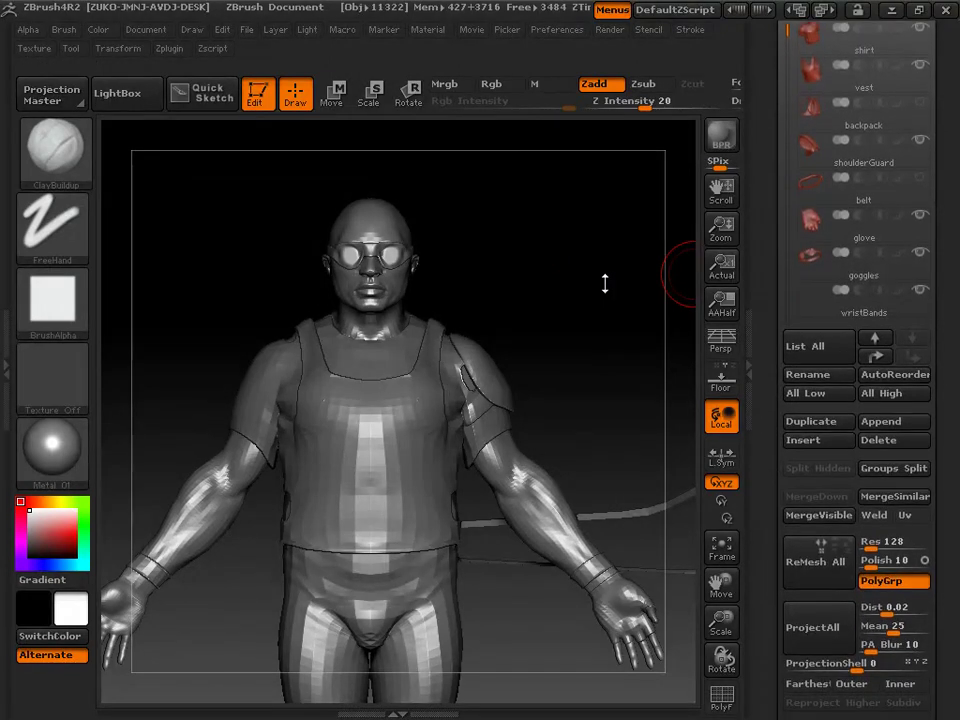
pyautogui.moveTo(943, 283); pyautogui.dragTo(943, 523)
pyautogui.click(169, 48)
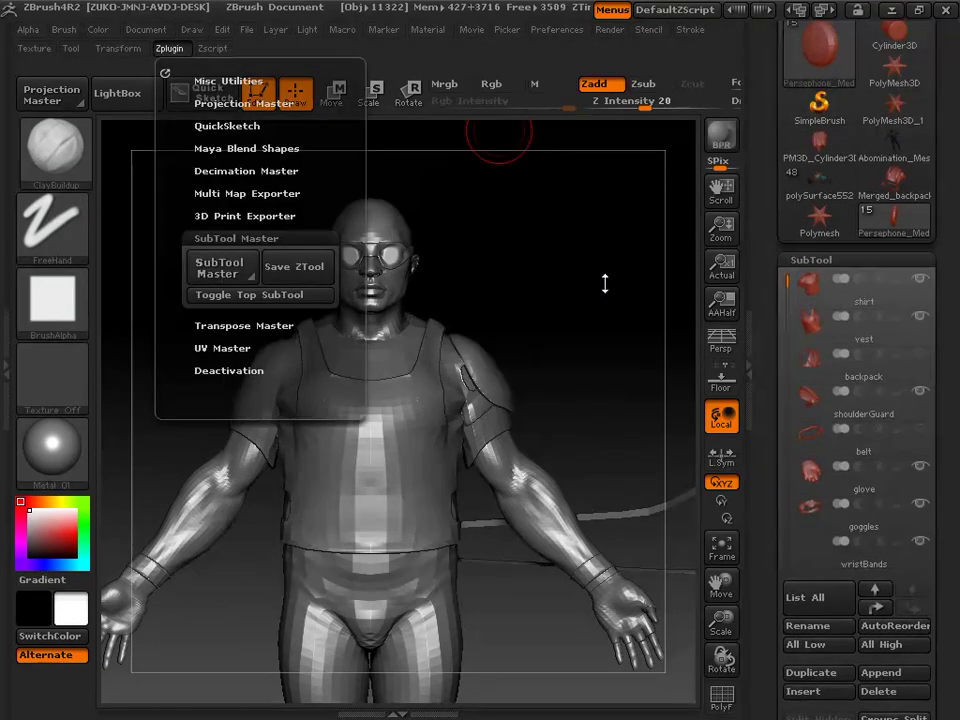
pyautogui.click(222, 267)
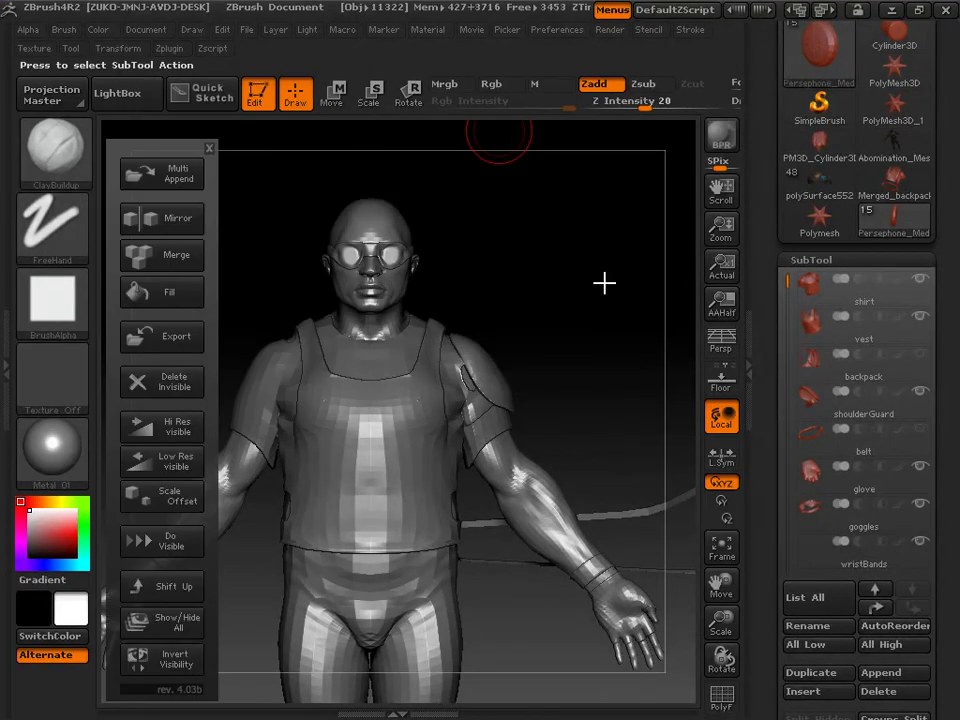
pyautogui.click(209, 148)
# Select the shoulderGuard SubTool and open the Mirror options of SubTool Master
pyautogui.click(863, 402)
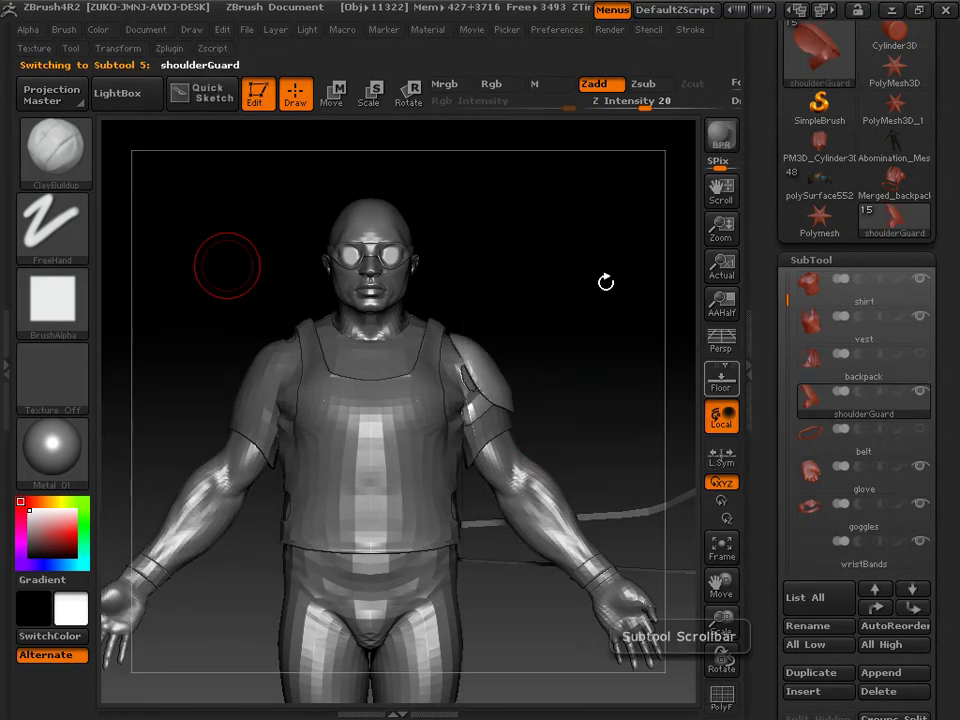
pyautogui.moveTo(557, 249)
pyautogui.mouseDown()
pyautogui.moveTo(465, 258)
pyautogui.moveTo(560, 257)
pyautogui.mouseUp()
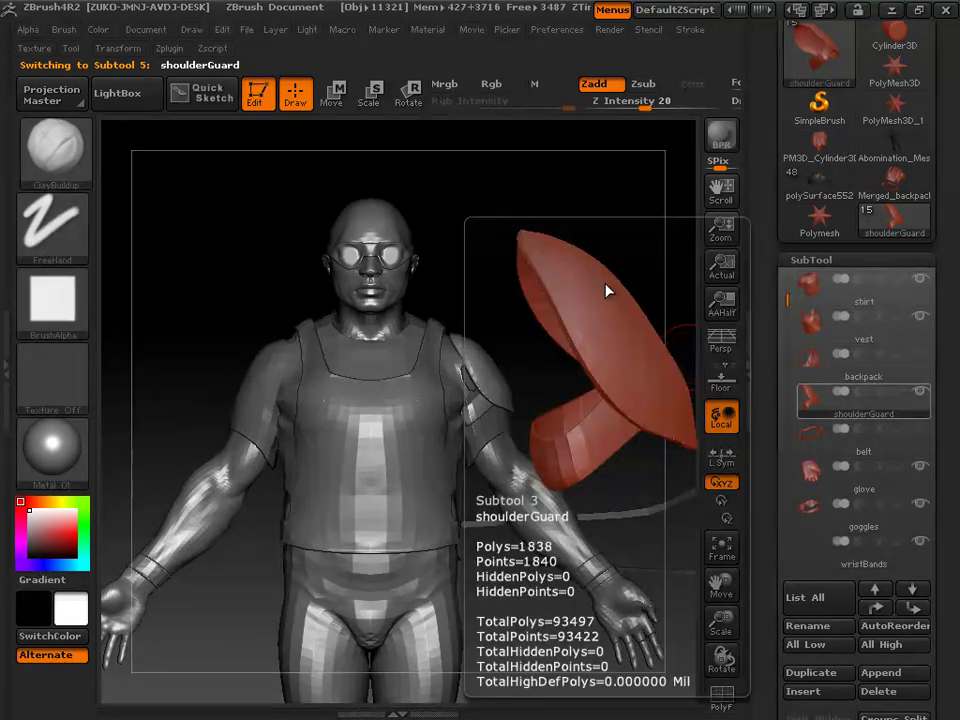
pyautogui.click(169, 48)
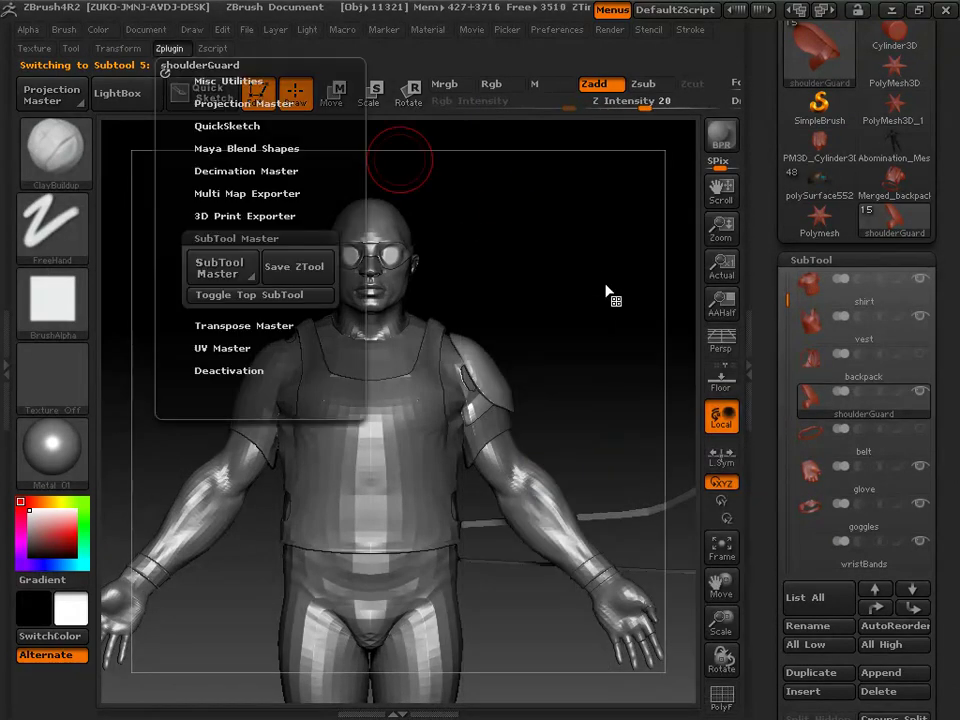
pyautogui.click(222, 268)
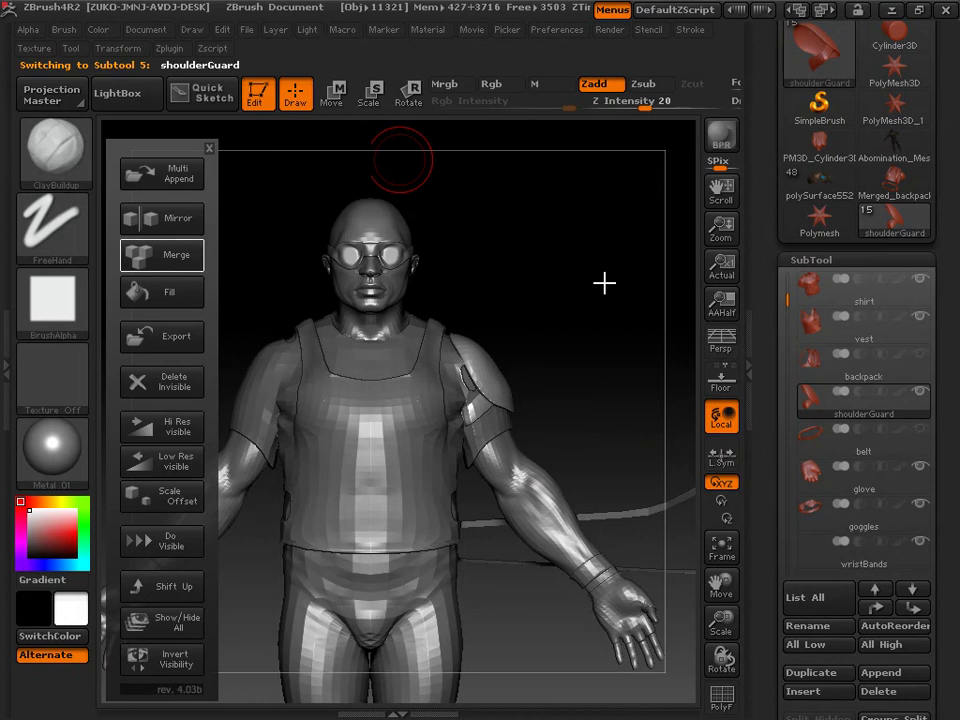
pyautogui.click(162, 218)
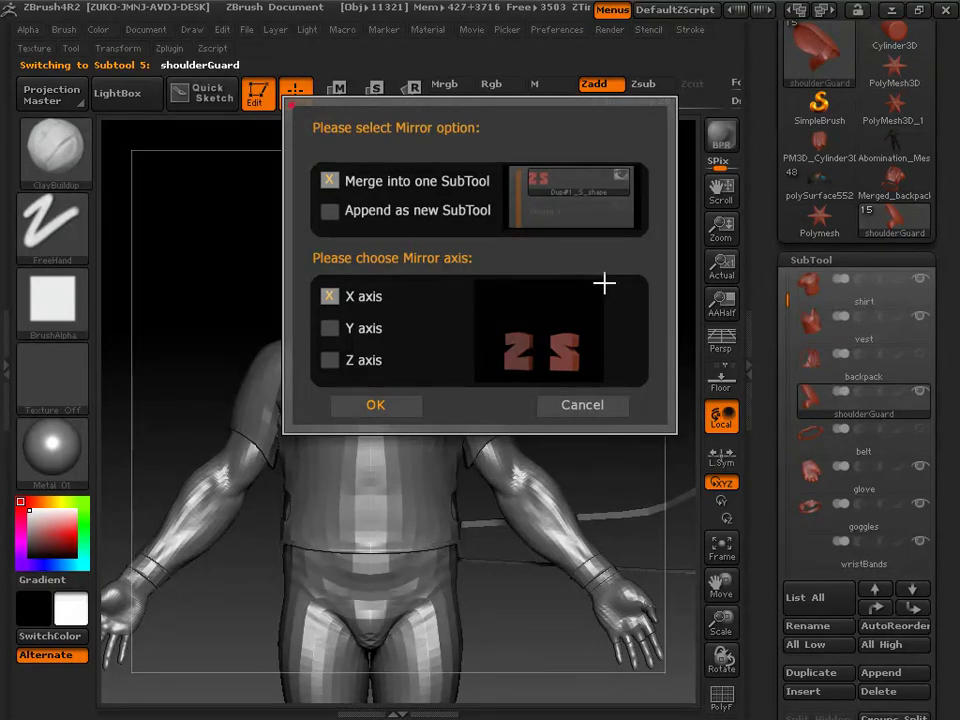
# Preview the Y and Z mirror axes and Append as new SubTool, returning to X axis and Merge into one SubTool
pyautogui.click(330, 328)
pyautogui.click(330, 360)
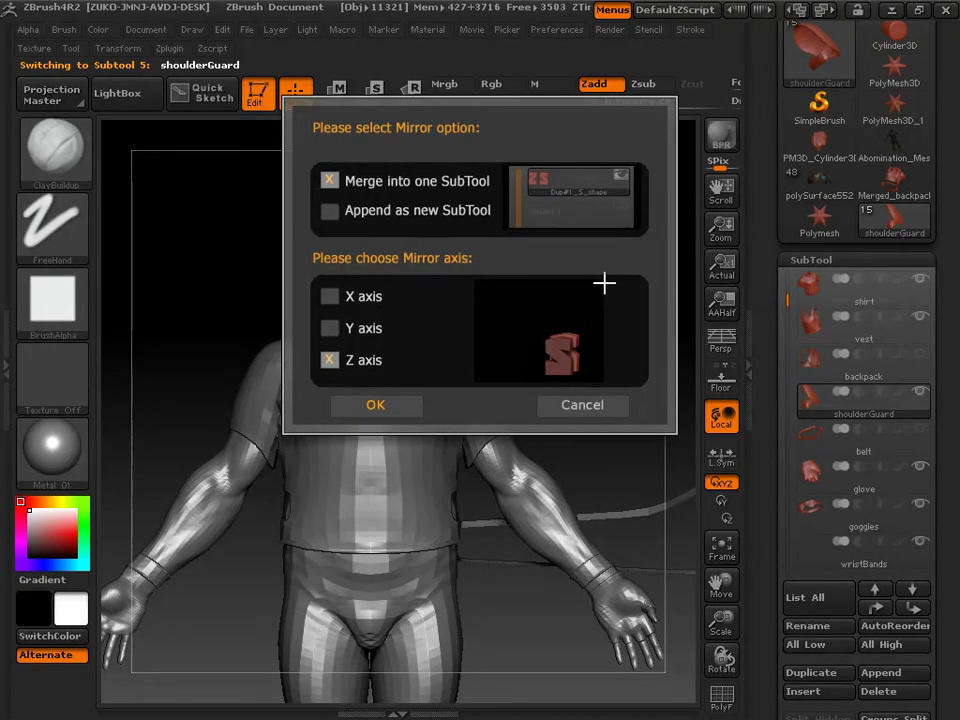
pyautogui.click(330, 296)
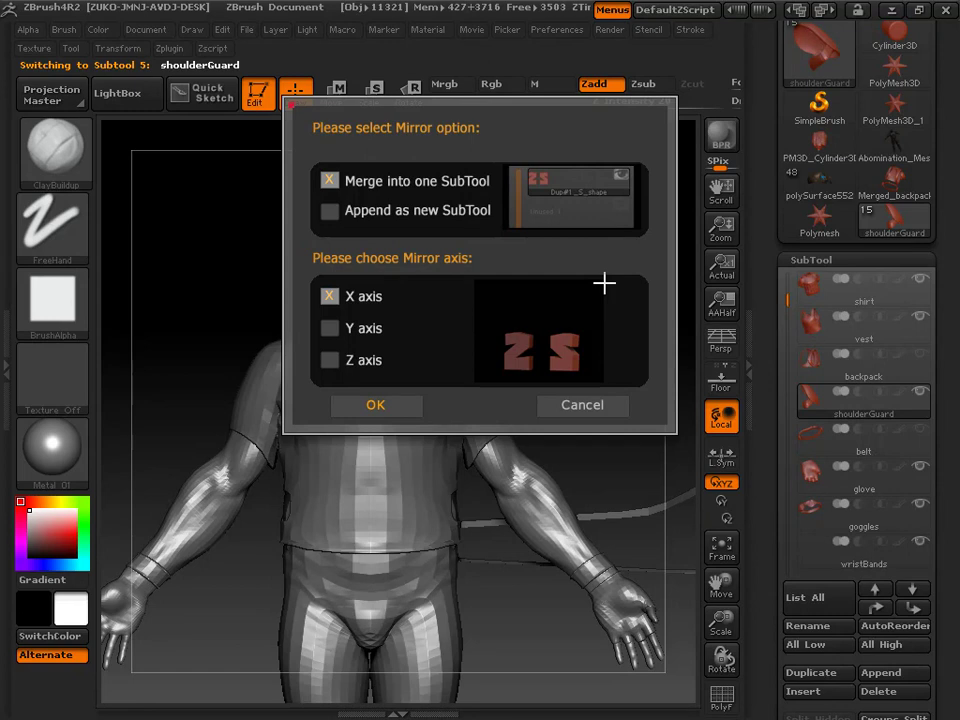
pyautogui.click(330, 211)
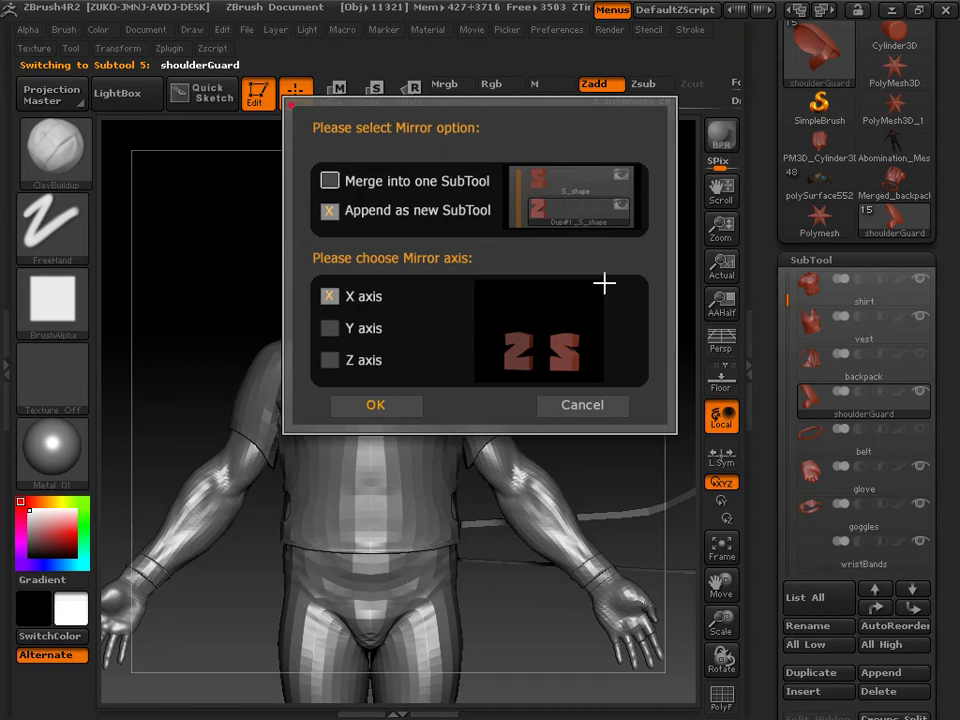
pyautogui.click(330, 181)
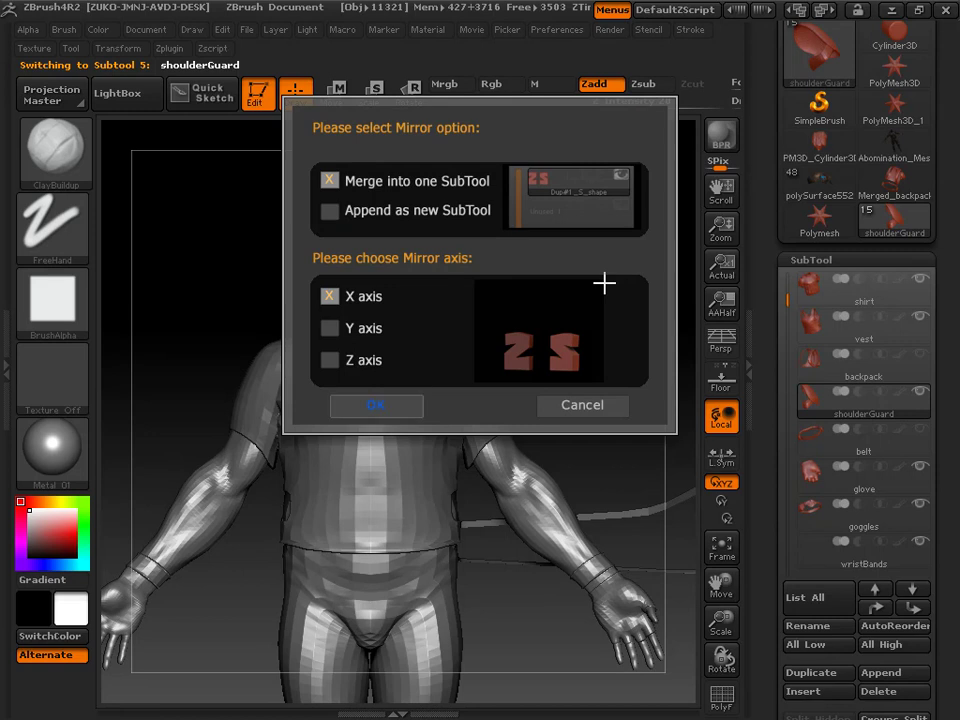
# Mirror the shoulderGuard across the X axis, merging both sides into one SubTool
pyautogui.press('Return')
pyautogui.press('b')
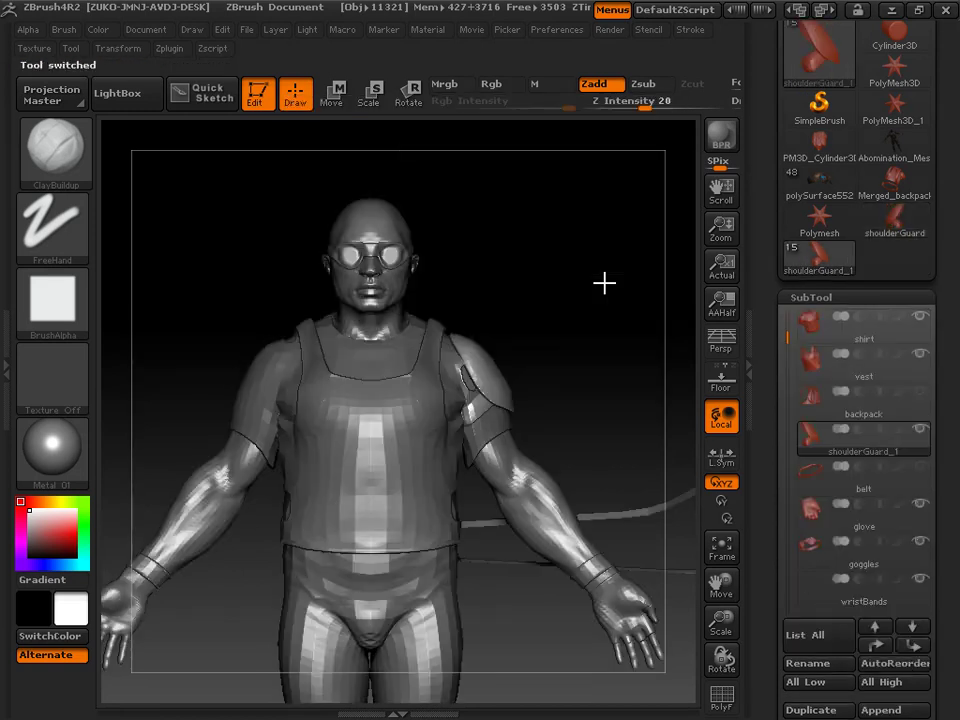
pyautogui.moveTo(593, 273)
pyautogui.mouseDown()
pyautogui.moveTo(665, 295)
pyautogui.moveTo(622, 282)
pyautogui.moveTo(395, 280)
pyautogui.moveTo(607, 281)
pyautogui.moveTo(638, 250)
pyautogui.moveTo(604, 281)
pyautogui.mouseUp()
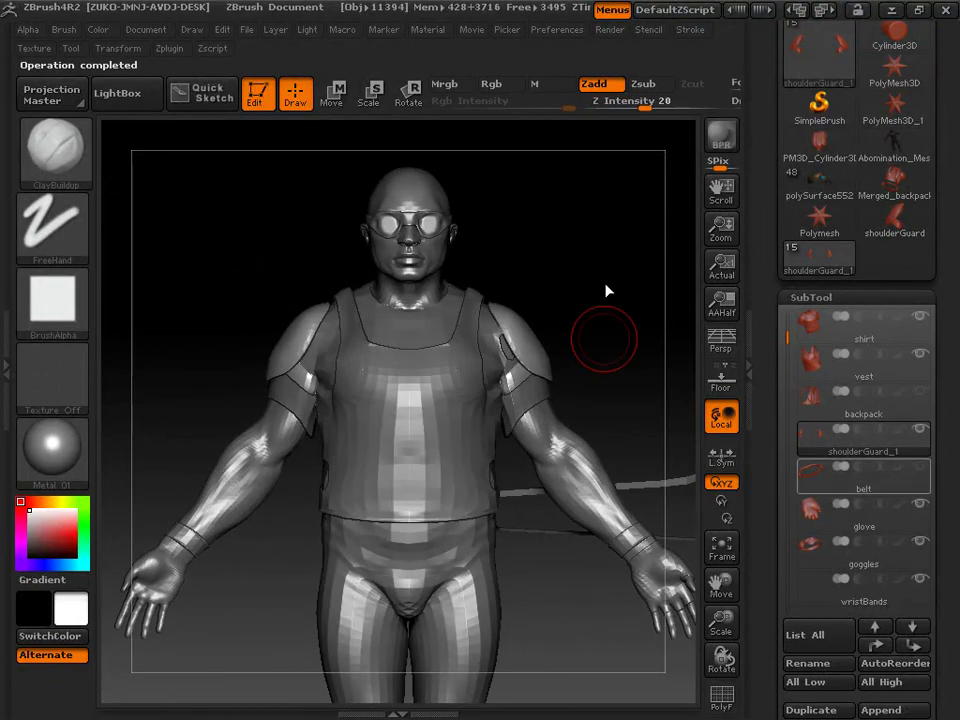
# Turn on the floor grid and examine the soldier with the mirrored shoulder guards from several angles
pyautogui.press('p')
pyautogui.hotkey('shift', 'p')
pyautogui.keyDown('alt'); pyautogui.moveTo(605, 283); pyautogui.dragTo(589, 225); pyautogui.keyUp('alt')
pyautogui.moveTo(605, 283)
pyautogui.keyDown('alt'); pyautogui.mouseDown()
pyautogui.moveTo(605, 245)
pyautogui.moveTo(605, 305)
pyautogui.moveTo(597, 131)
pyautogui.moveTo(605, 293)
pyautogui.moveTo(620, 309)
pyautogui.moveTo(620, 345)
pyautogui.mouseUp(); pyautogui.keyUp('alt')
pyautogui.moveTo(605, 283); pyautogui.dragTo(605, 282)
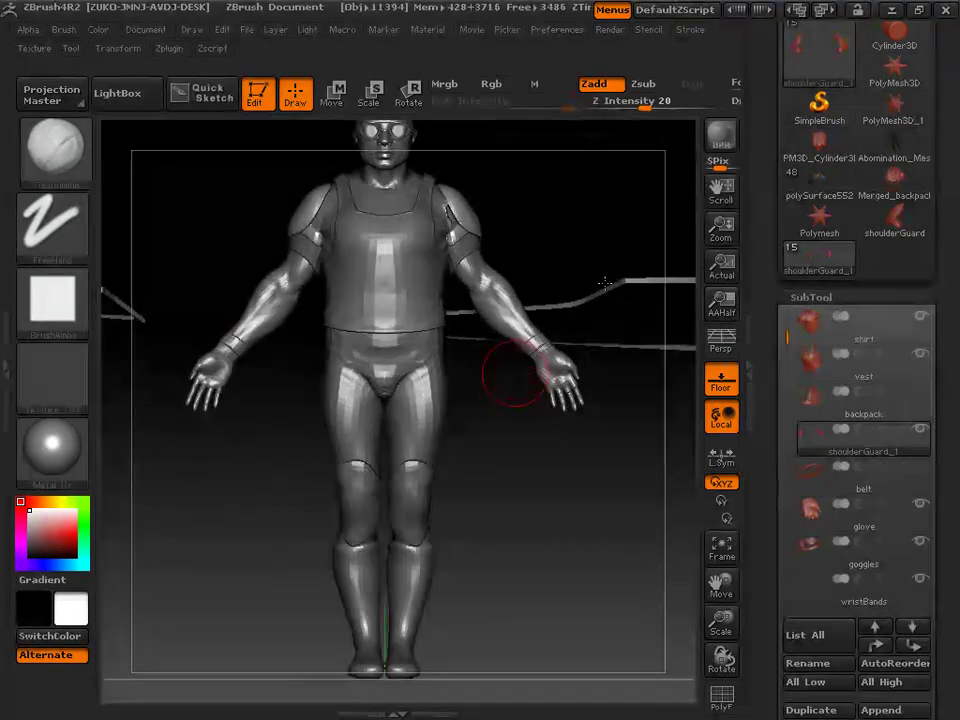
pyautogui.moveTo(605, 283); pyautogui.dragTo(605, 283)
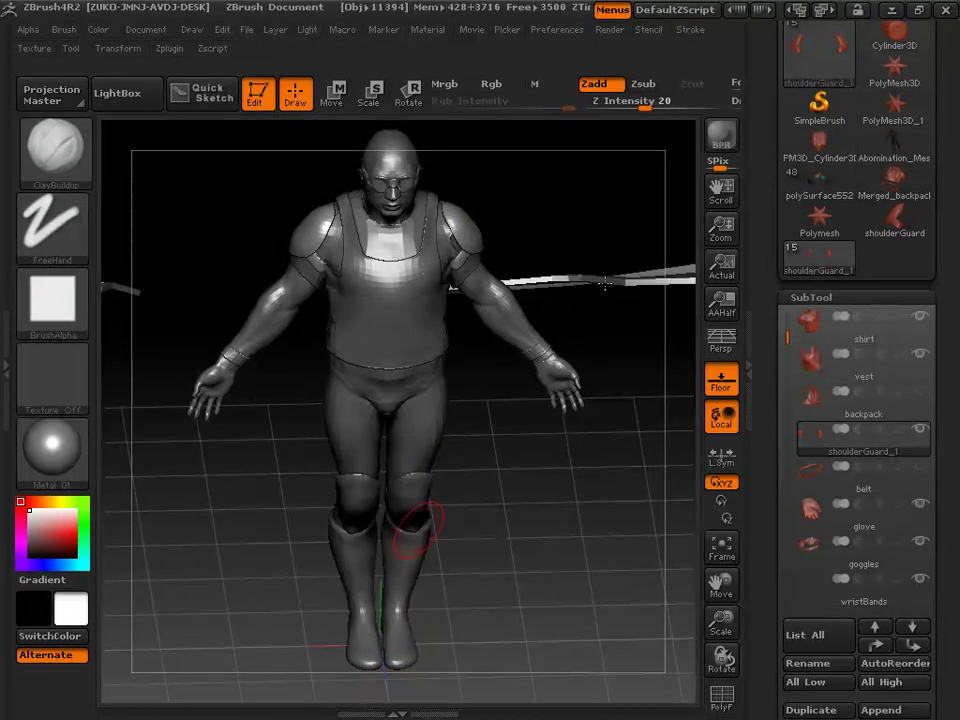
pyautogui.moveTo(575, 638); pyautogui.dragTo(565, 300)
pyautogui.keyDown('alt'); pyautogui.moveTo(563, 199); pyautogui.dragTo(580, 335); pyautogui.keyUp('alt')
pyautogui.keyDown('alt'); pyautogui.moveTo(568, 268); pyautogui.dragTo(582, 375); pyautogui.keyUp('alt')
pyautogui.moveTo(605, 283); pyautogui.dragTo(615, 253)
pyautogui.click(169, 48)
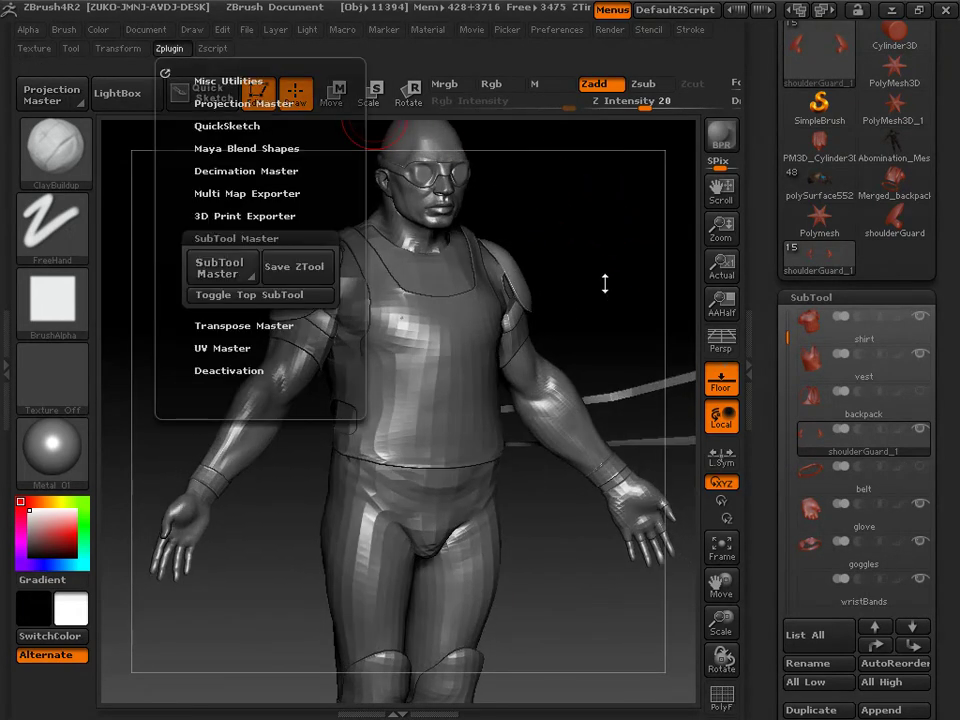
pyautogui.click(221, 268)
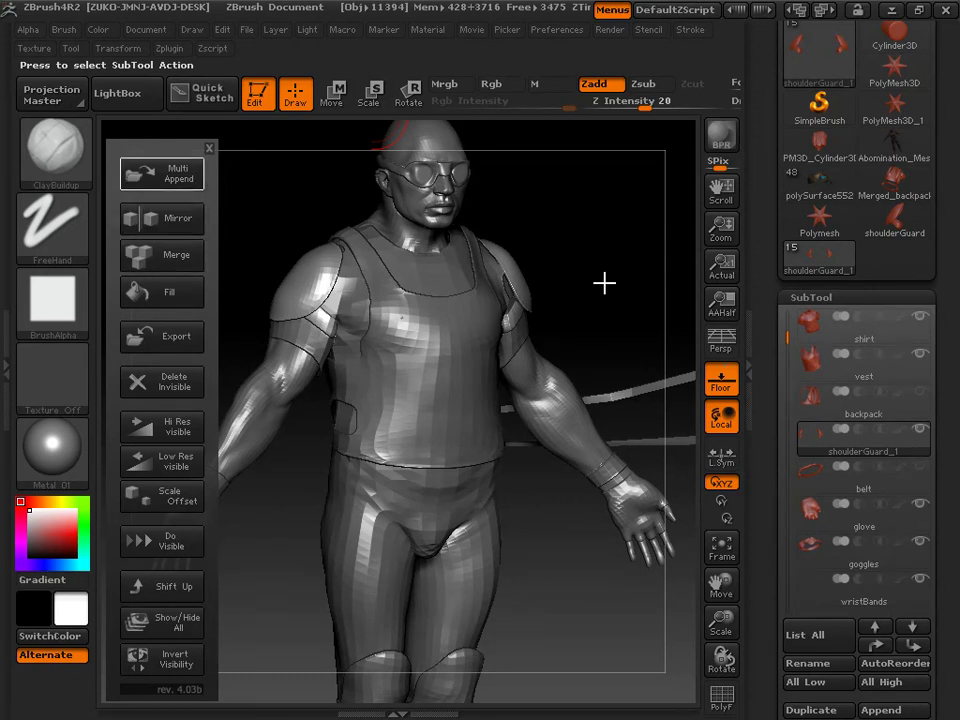
pyautogui.click(209, 148)
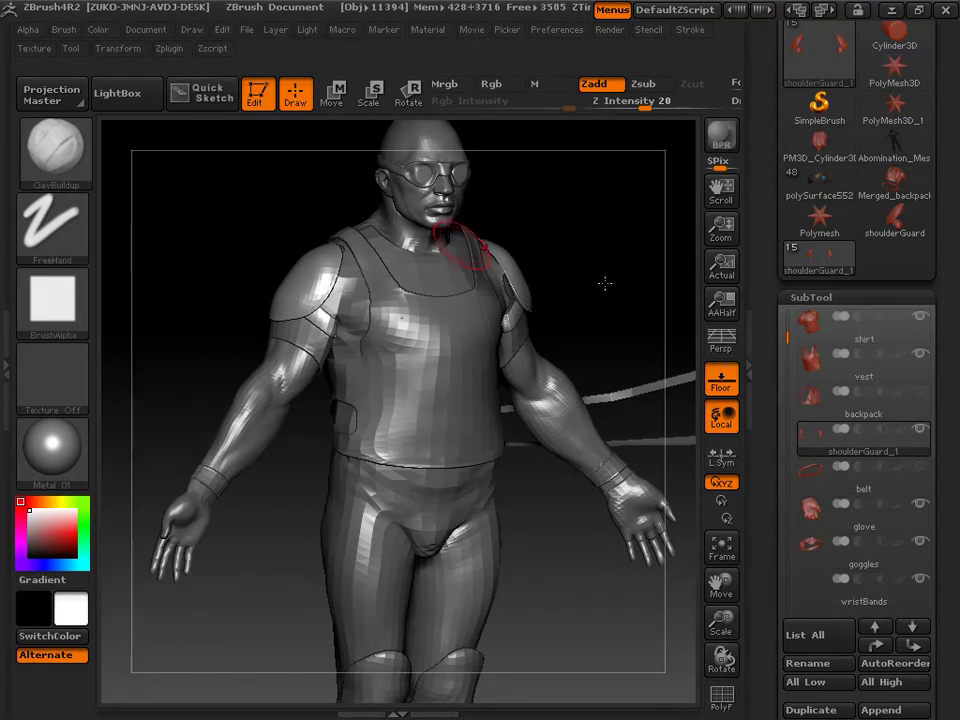
# Bring the soldier's whole figure into view and select the DemoSoldier_1 SubTool
pyautogui.keyDown('alt'); pyautogui.moveTo(631, 263); pyautogui.dragTo(628, 205); pyautogui.keyUp('alt')
pyautogui.keyDown('alt'); pyautogui.moveTo(605, 283); pyautogui.dragTo(605, 332); pyautogui.keyUp('alt')
pyautogui.moveTo(605, 283)
pyautogui.keyDown('alt'); pyautogui.mouseDown()
pyautogui.moveTo(605, 250)
pyautogui.moveTo(613, 283)
pyautogui.mouseUp(); pyautogui.keyUp('alt')
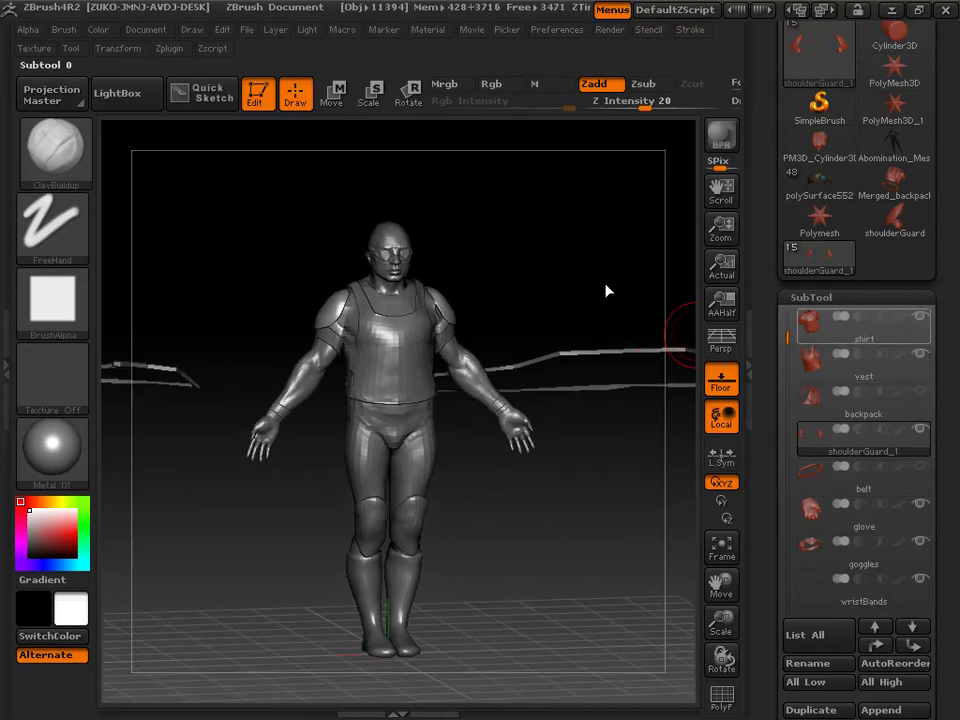
pyautogui.click(863, 327)
pyautogui.moveTo(787, 338); pyautogui.dragTo(787, 316)
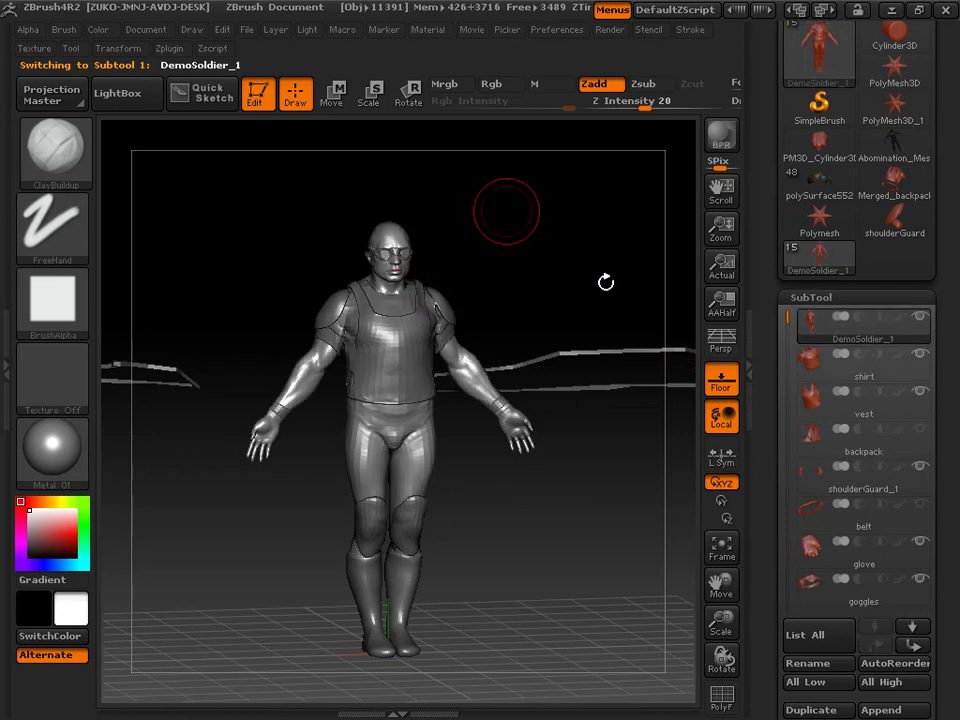
# Delete the shirt, vest, backpack, shoulderGuard_1 and belt SubTools
pyautogui.moveTo(579, 255); pyautogui.dragTo(594, 241)
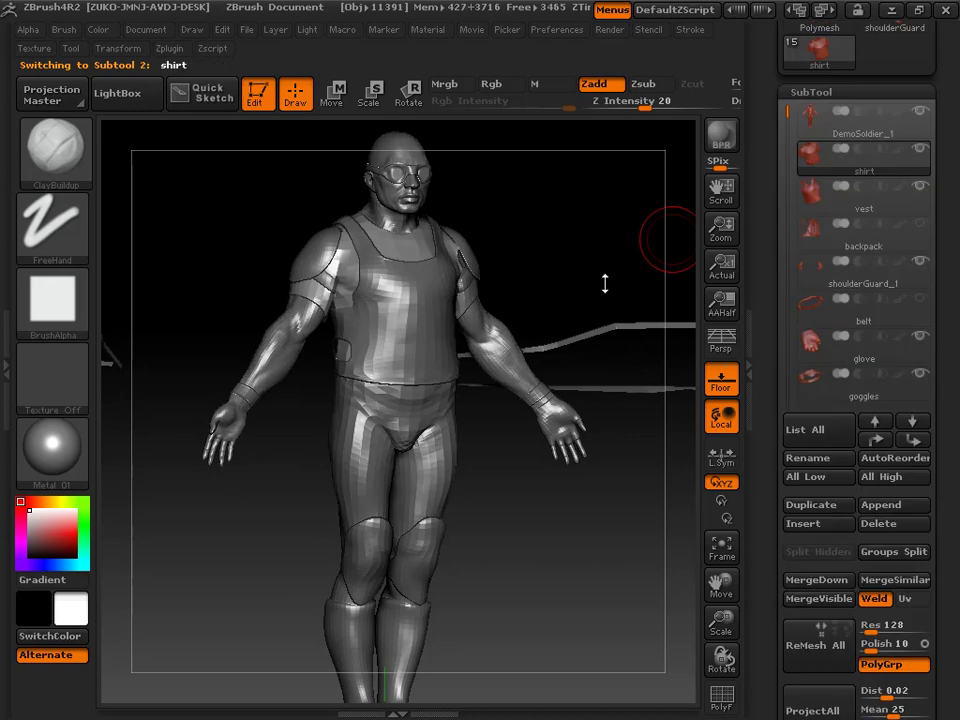
pyautogui.press('Return')
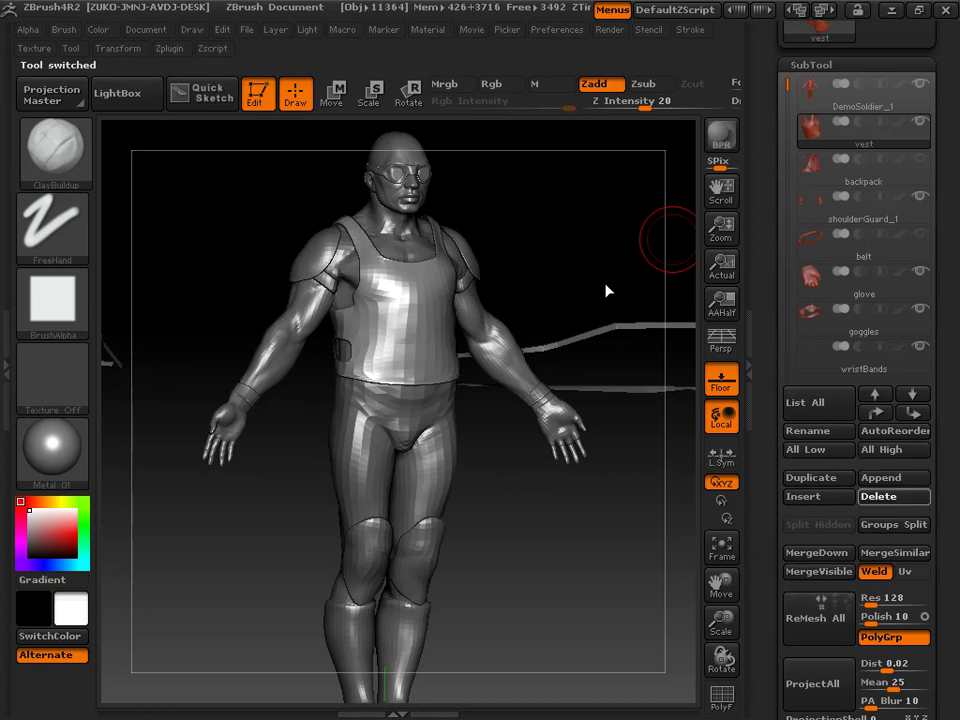
pyautogui.click(893, 497)
pyautogui.click(893, 497)
pyautogui.click(893, 497)
pyautogui.press('Delete')
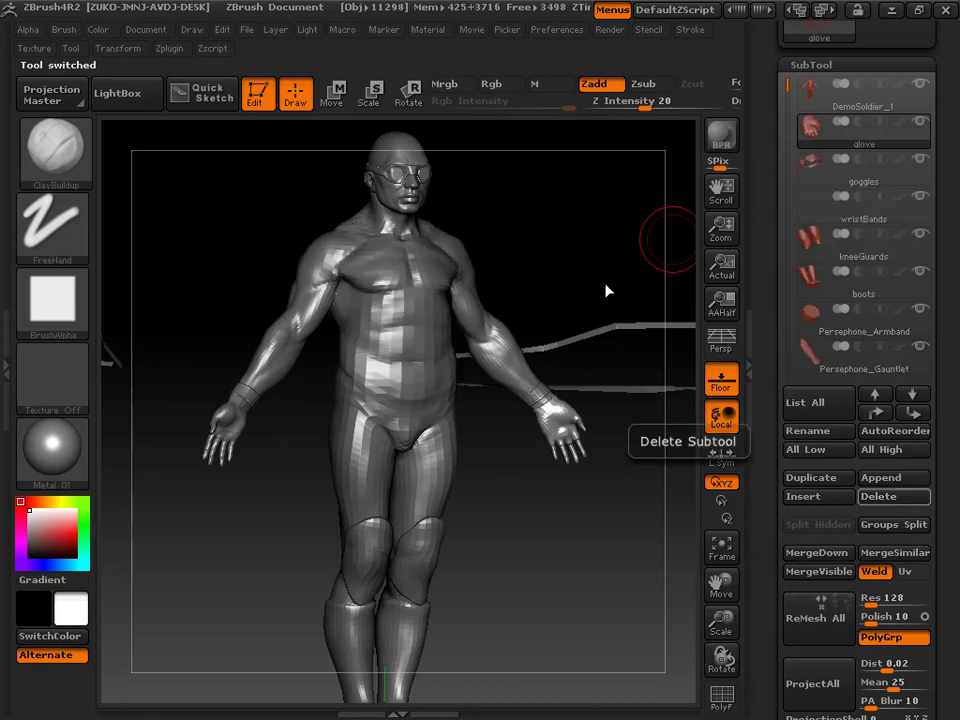
# Delete the glove, goggles, wristBands, kneeGuards and boots SubTools plus the Persephone armband, gauntlet and gauntlet attachment
pyautogui.press('Delete')
pyautogui.press('Delete')
pyautogui.press('Delete')
pyautogui.press('Delete')
pyautogui.press('Delete')
pyautogui.press('Delete')
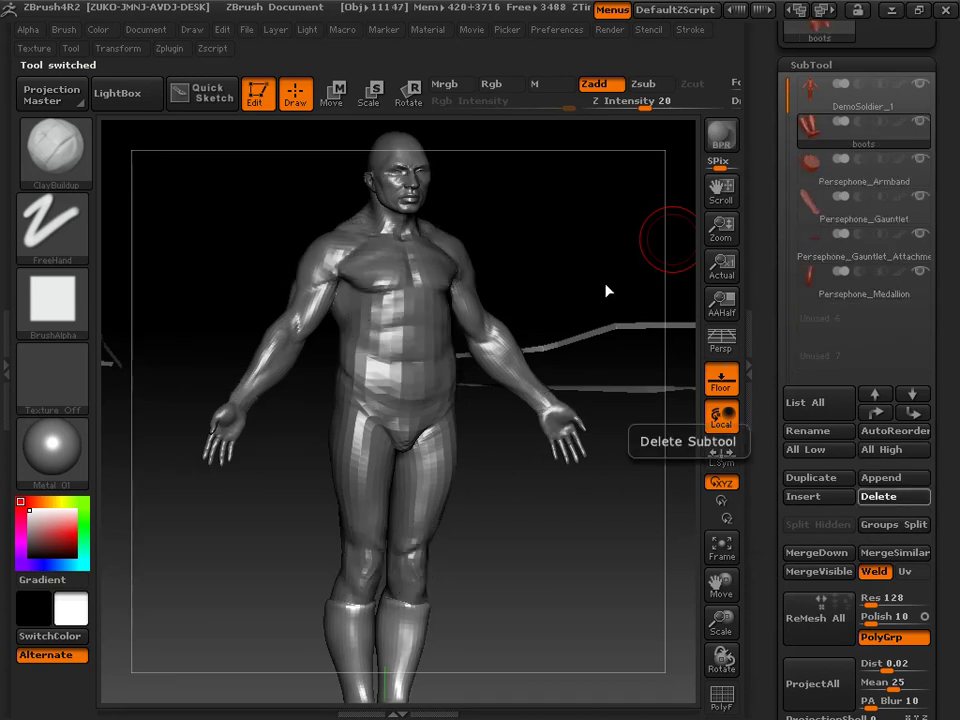
pyautogui.press('Delete')
pyautogui.press('Delete')
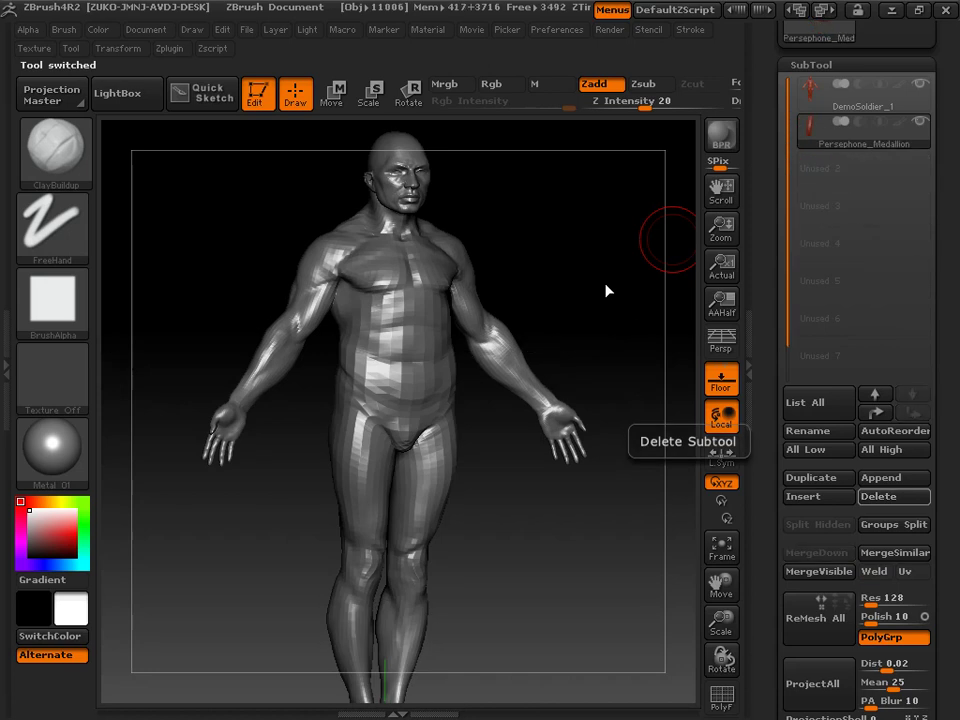
# Delete the Persephone_Medallion SubTool so only the soldier's body is left
pyautogui.press('Delete')
pyautogui.moveTo(945, 200); pyautogui.dragTo(945, 589)
pyautogui.moveTo(605, 283); pyautogui.dragTo(605, 520)
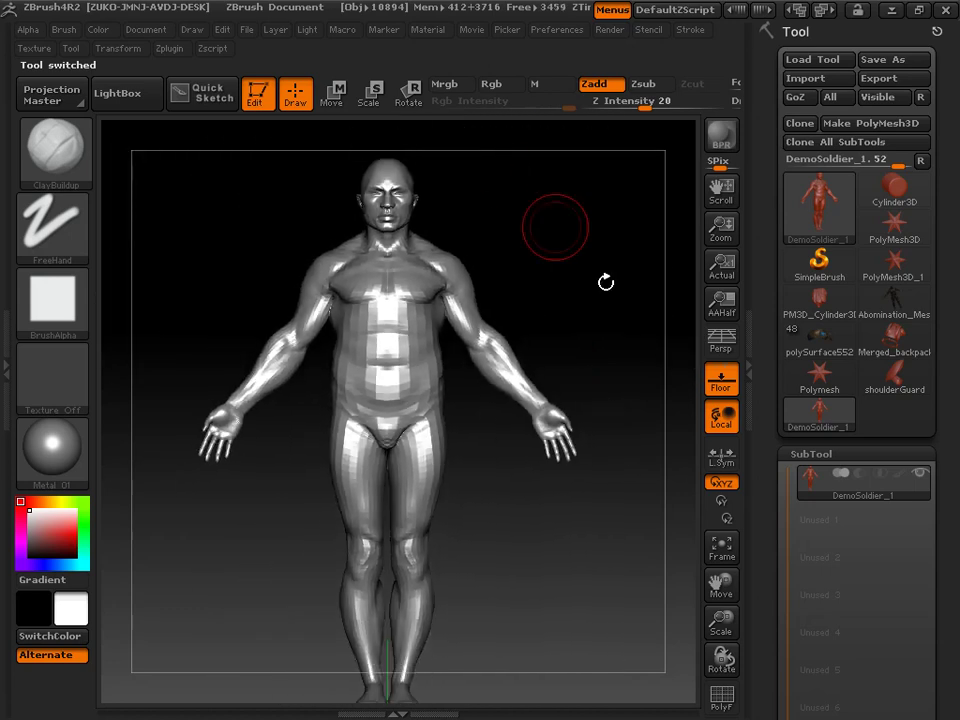
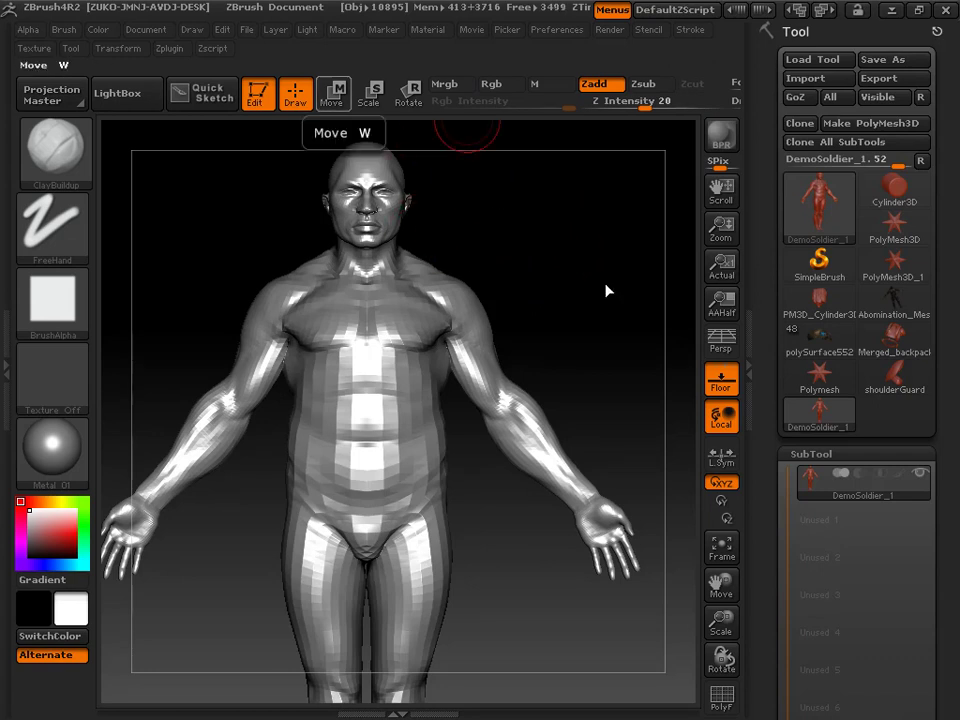
# Try the Move, Rotate and Scale Transpose modes in turn, ending in Scale mode
pyautogui.click(333, 95)
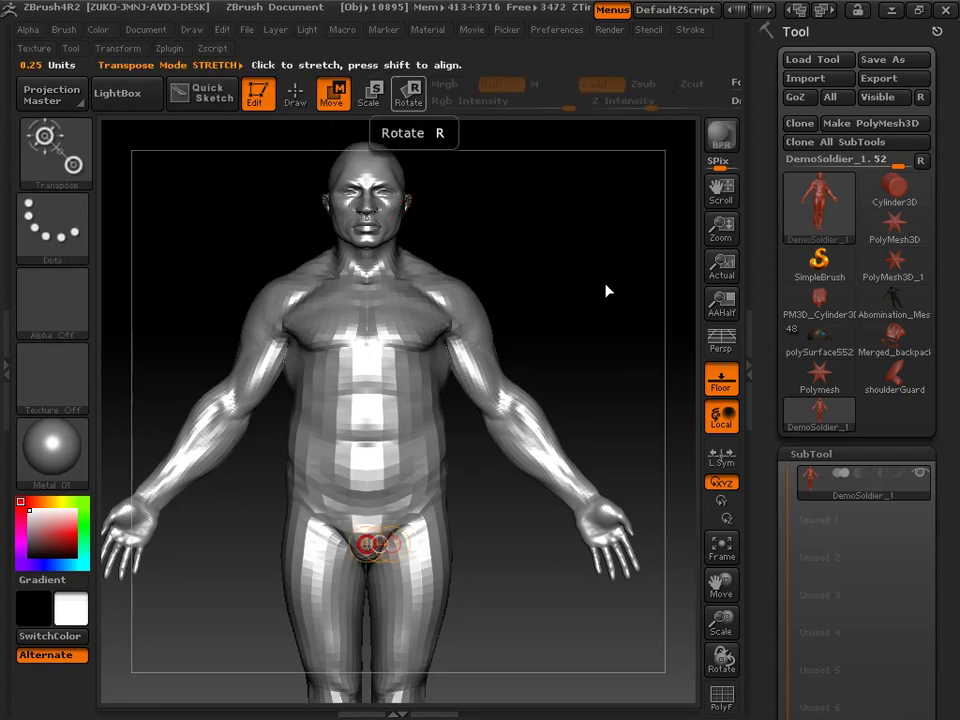
pyautogui.click(408, 95)
pyautogui.click(371, 95)
pyautogui.press('w')
pyautogui.press('e')
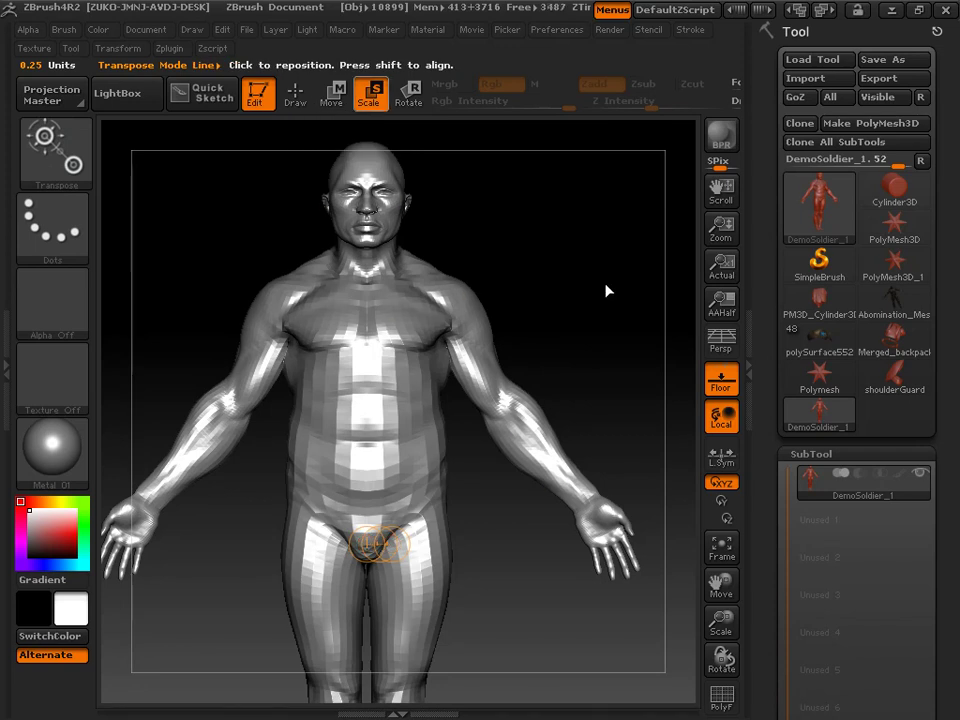
pyautogui.press('e')
# Draw Transpose lines down the torso and along each arm, finishing with one from the shoulder to the palm
pyautogui.moveTo(449, 287); pyautogui.dragTo(650, 587)
pyautogui.keyDown('shift'); pyautogui.moveTo(346, 279); pyautogui.dragTo(346, 590); pyautogui.keyUp('shift')
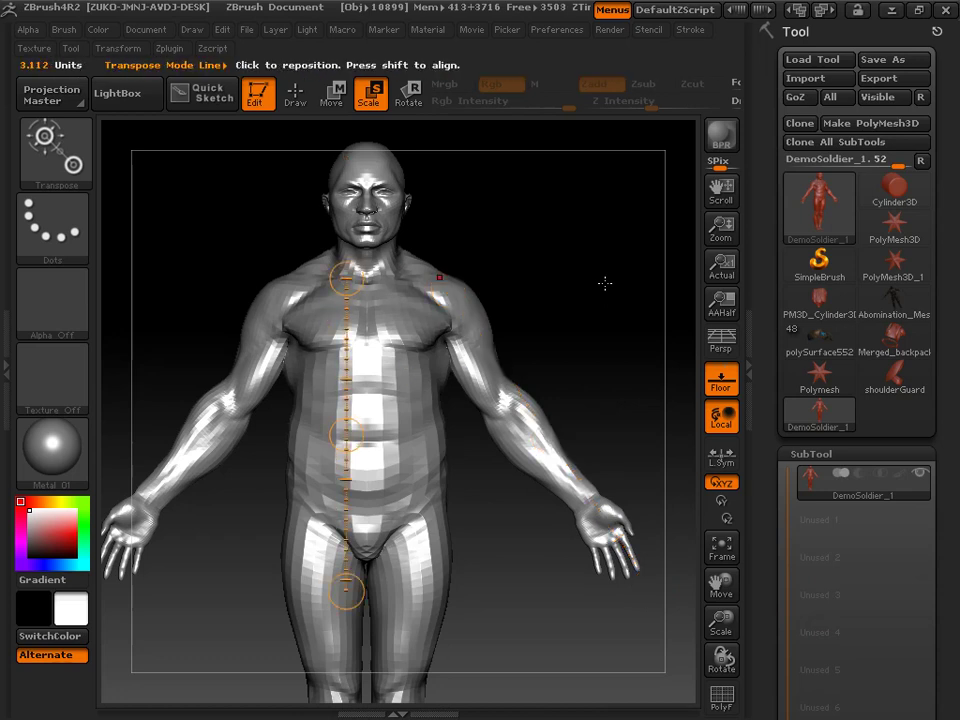
pyautogui.moveTo(413, 263); pyautogui.dragTo(621, 541)
pyautogui.moveTo(605, 283)
pyautogui.mouseDown()
pyautogui.moveTo(550, 283)
pyautogui.moveTo(605, 283)
pyautogui.mouseUp()
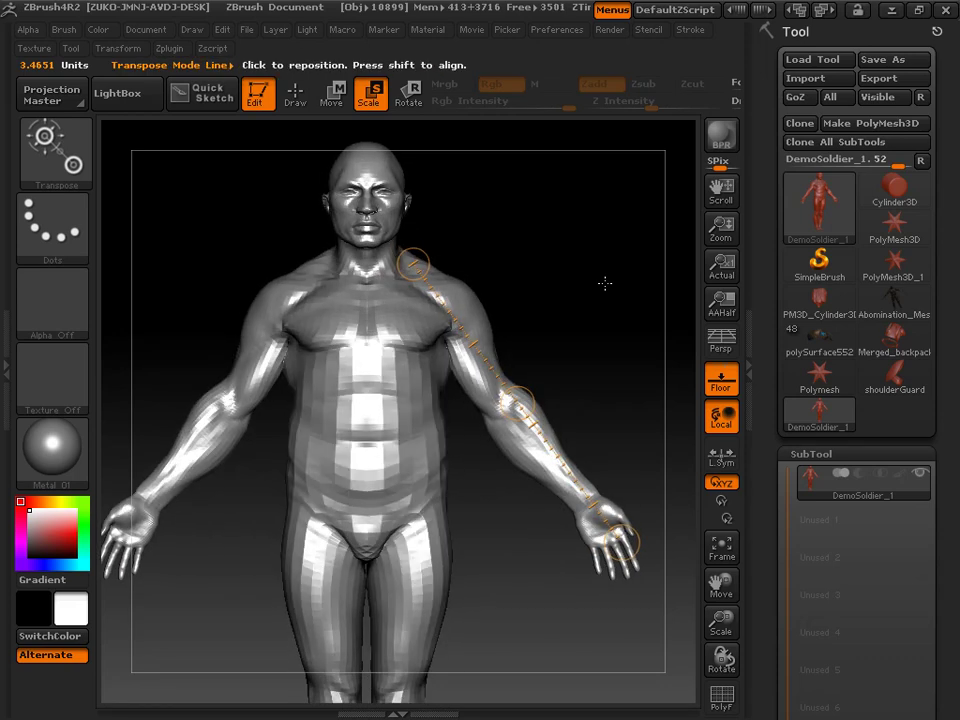
pyautogui.moveTo(301, 286)
pyautogui.mouseDown()
pyautogui.moveTo(240, 393)
pyautogui.moveTo(193, 434)
pyautogui.moveTo(130, 538)
pyautogui.mouseUp()
pyautogui.keyDown('alt'); pyautogui.moveTo(605, 283); pyautogui.dragTo(678, 277); pyautogui.keyUp('alt')
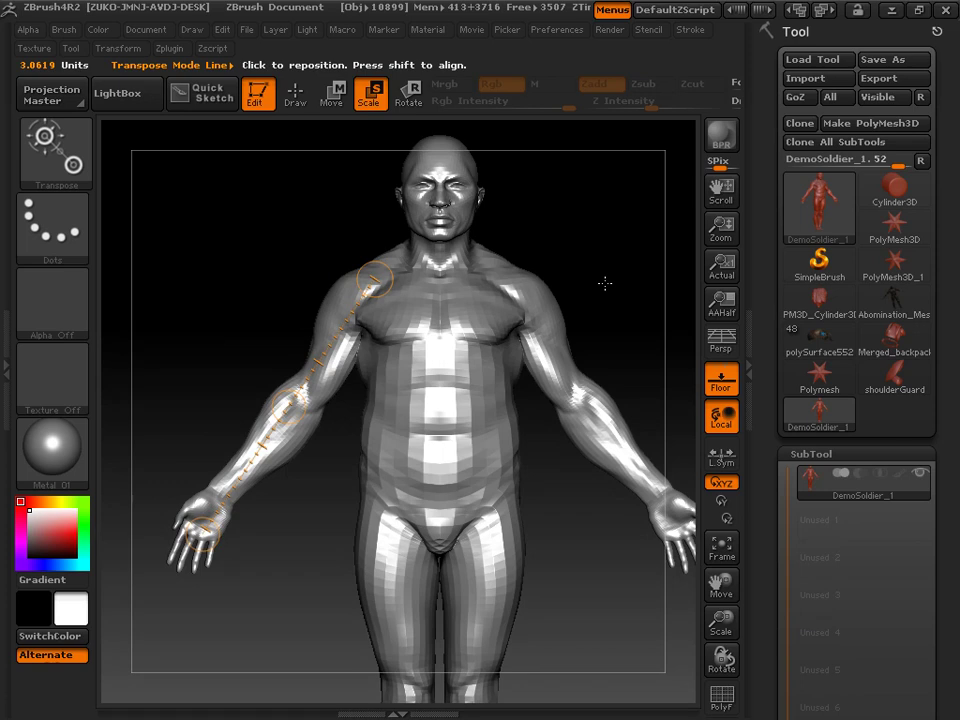
# Turn on X symmetry and try rotating both arms with the Transpose line in Rotate mode
pyautogui.press('x')
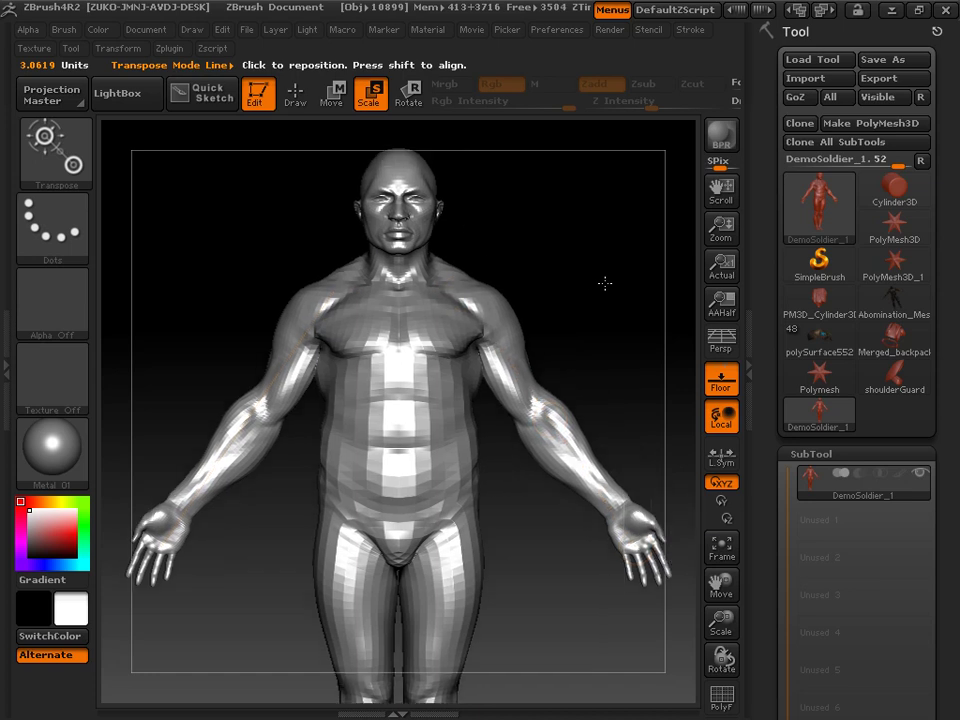
pyautogui.press('r')
pyautogui.keyDown('alt'); pyautogui.moveTo(605, 283); pyautogui.dragTo(673, 258); pyautogui.keyUp('alt')
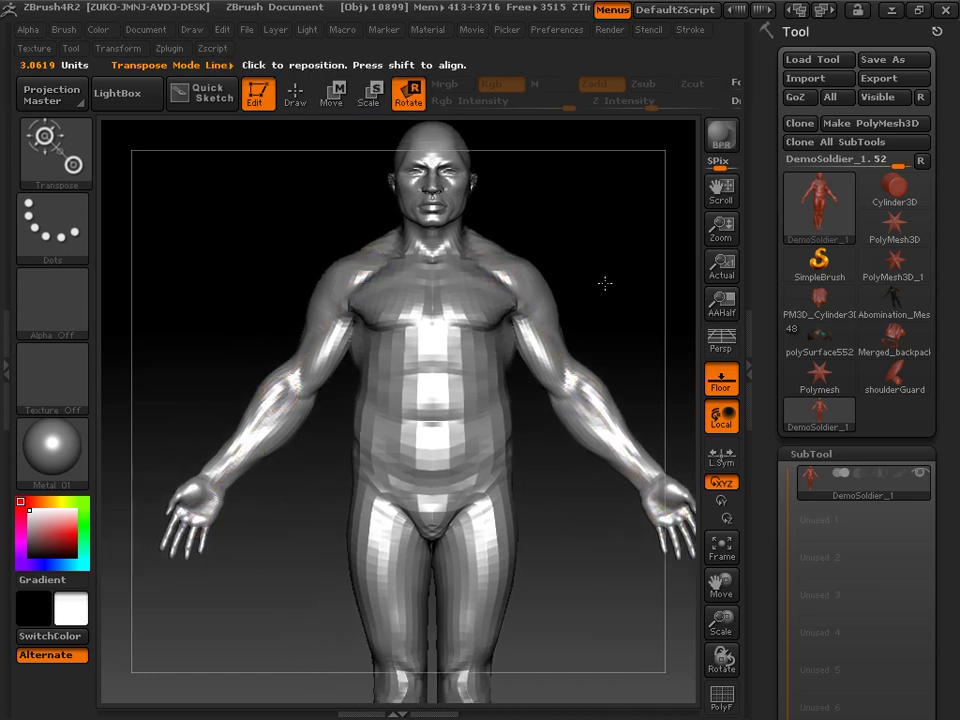
pyautogui.keyDown('alt'); pyautogui.moveTo(605, 283); pyautogui.dragTo(718, 304); pyautogui.keyUp('alt')
pyautogui.moveTo(605, 283); pyautogui.dragTo(640, 283, button='right')
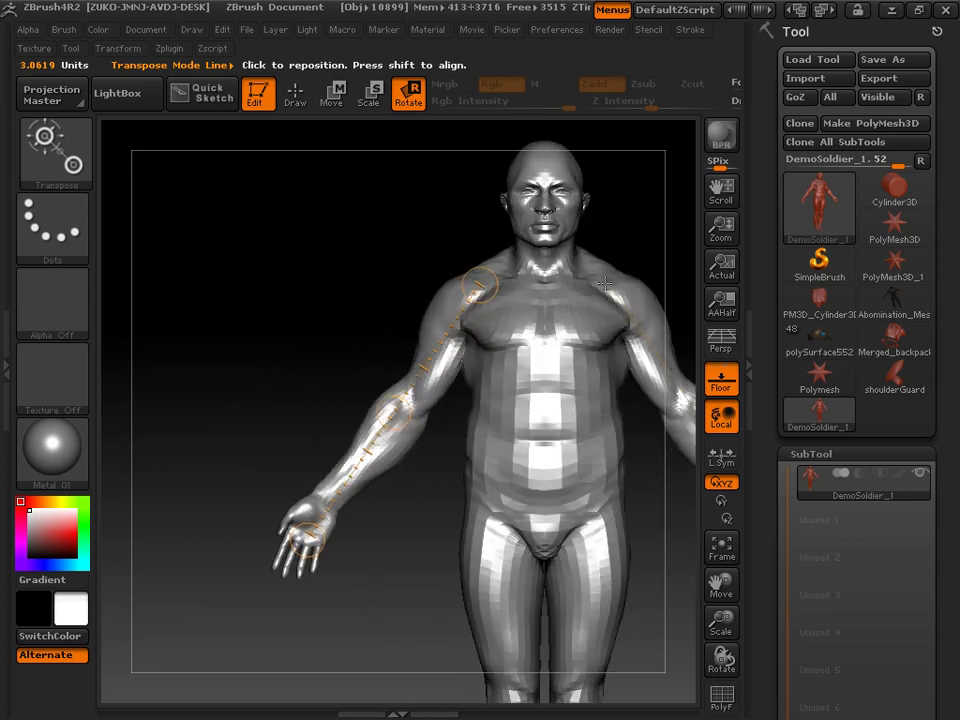
pyautogui.moveTo(307, 540); pyautogui.dragTo(205, 426)
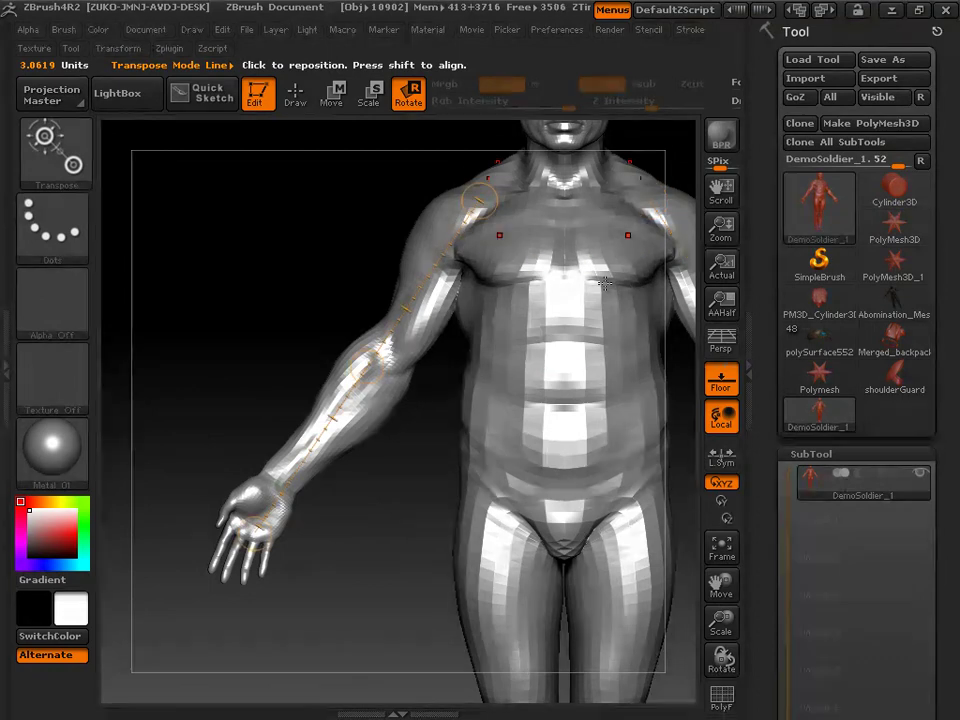
# Apply a topological Transpose mask from the shoulder, trying it down to the forearm before returning it to the upper arm
pyautogui.keyDown('ctrl'); pyautogui.moveTo(480, 239); pyautogui.dragTo(443, 271); pyautogui.keyUp('ctrl')
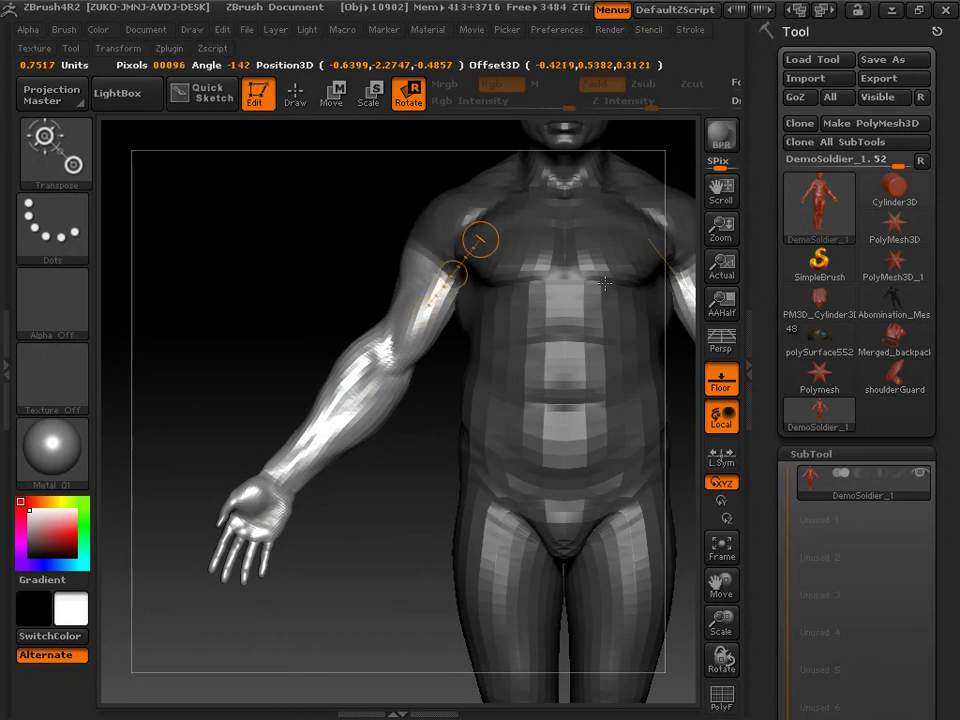
pyautogui.moveTo(375, 386)
pyautogui.keyDown('ctrl'); pyautogui.mouseDown()
pyautogui.moveTo(224, 584)
pyautogui.moveTo(240, 585)
pyautogui.moveTo(247, 555)
pyautogui.moveTo(324, 430)
pyautogui.mouseUp(); pyautogui.keyUp('ctrl')
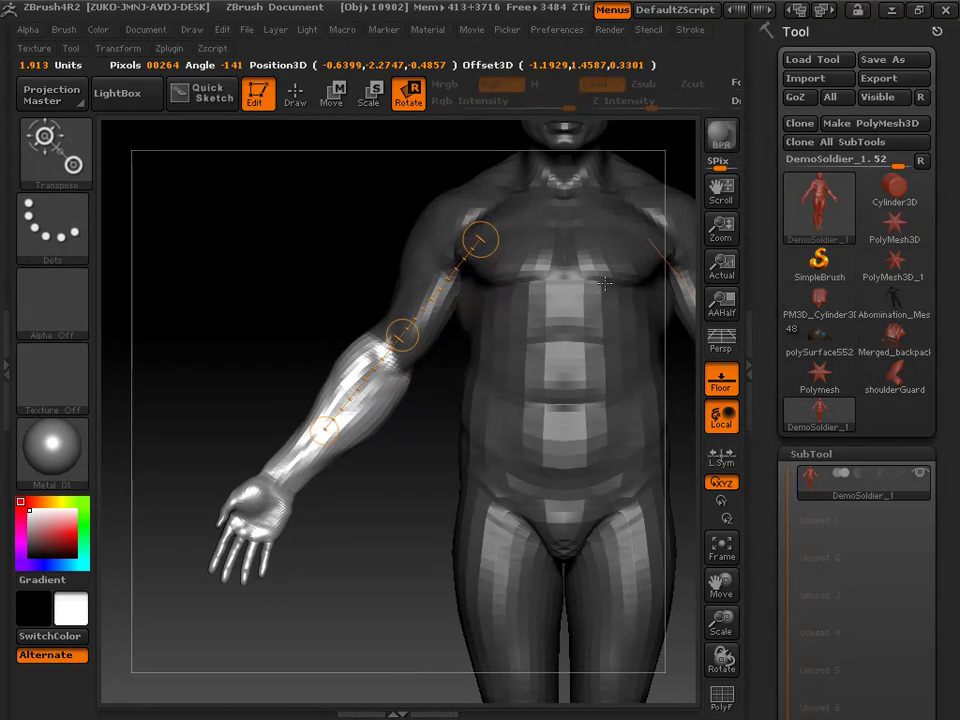
pyautogui.keyDown('ctrl'); pyautogui.moveTo(324, 430); pyautogui.dragTo(445, 264); pyautogui.keyUp('ctrl')
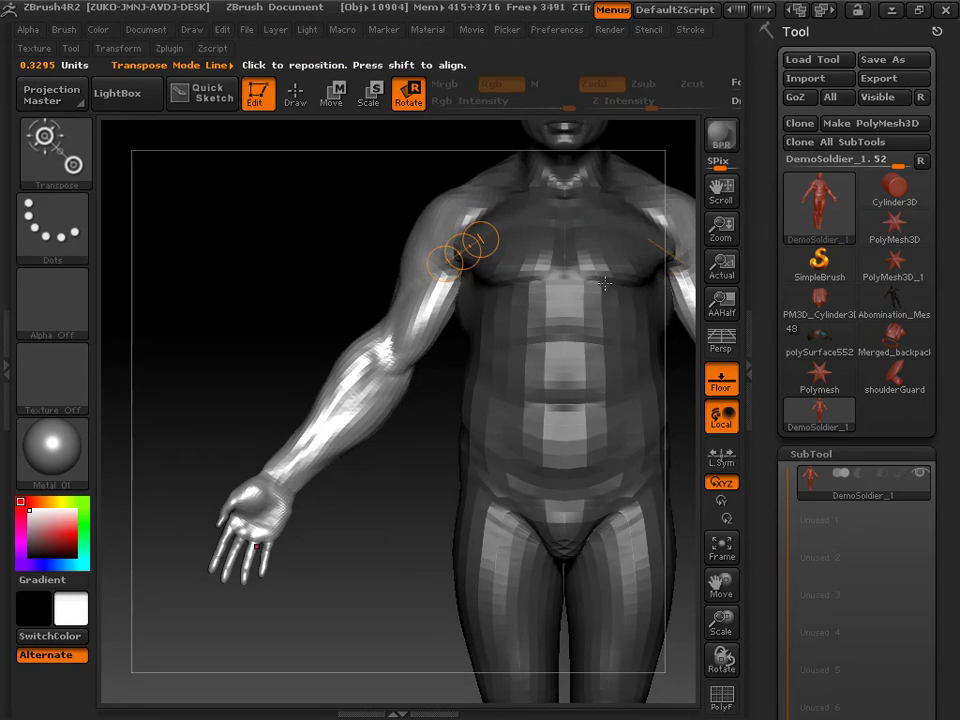
# Redraw the topological mask from behind at the shoulder, leaving both arms unmasked
pyautogui.moveTo(605, 283); pyautogui.dragTo(605, 283, button='right')
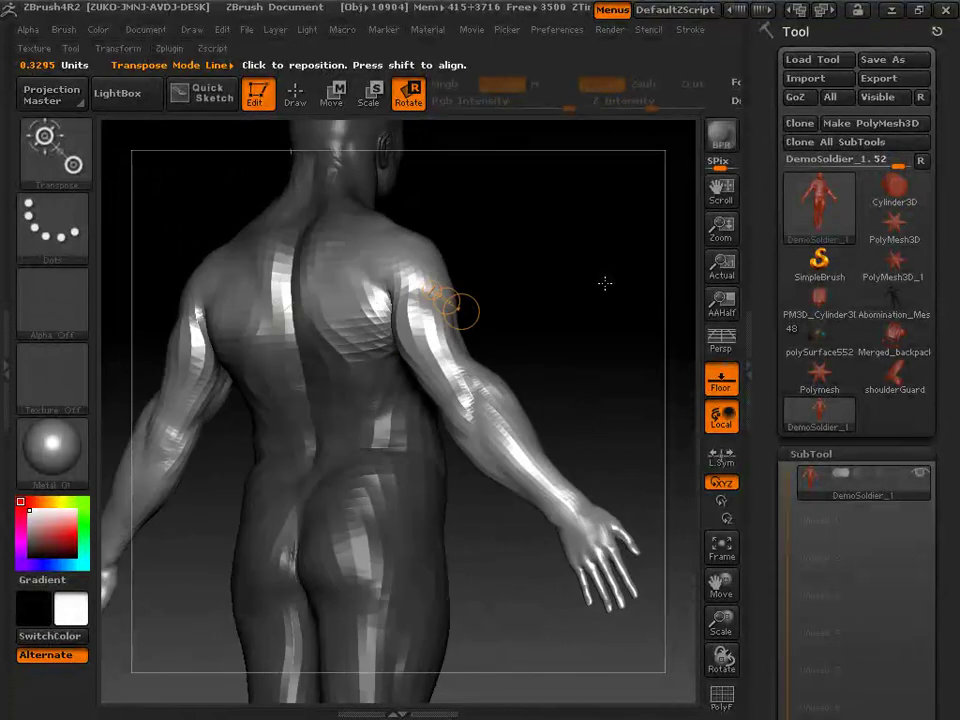
pyautogui.moveTo(382, 242)
pyautogui.keyDown('ctrl'); pyautogui.mouseDown()
pyautogui.moveTo(415, 280)
pyautogui.moveTo(407, 274)
pyautogui.mouseUp(); pyautogui.keyUp('ctrl')
pyautogui.moveTo(605, 283); pyautogui.dragTo(490, 285)
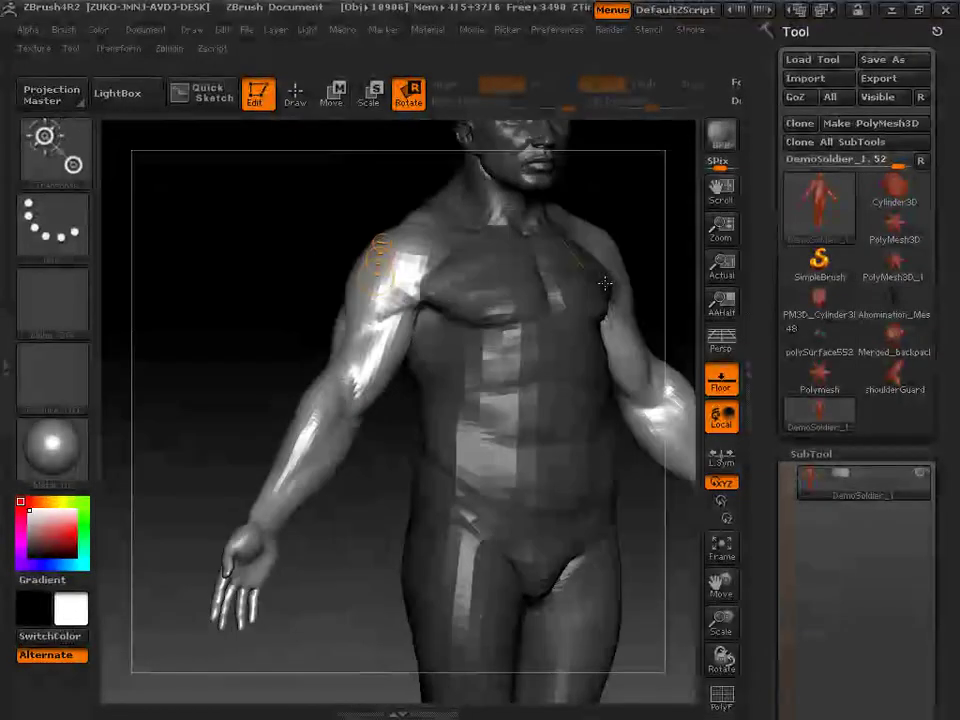
pyautogui.keyDown('alt'); pyautogui.moveTo(605, 284); pyautogui.dragTo(735, 294); pyautogui.keyUp('alt')
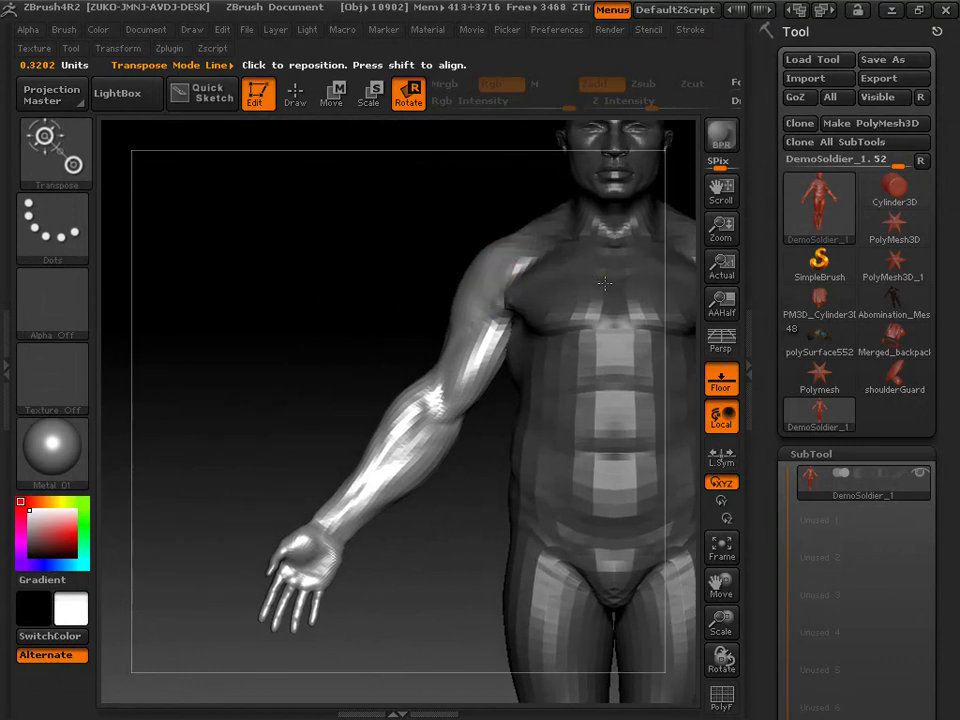
pyautogui.keyDown('alt'); pyautogui.moveTo(605, 284); pyautogui.dragTo(583, 241); pyautogui.keyUp('alt')
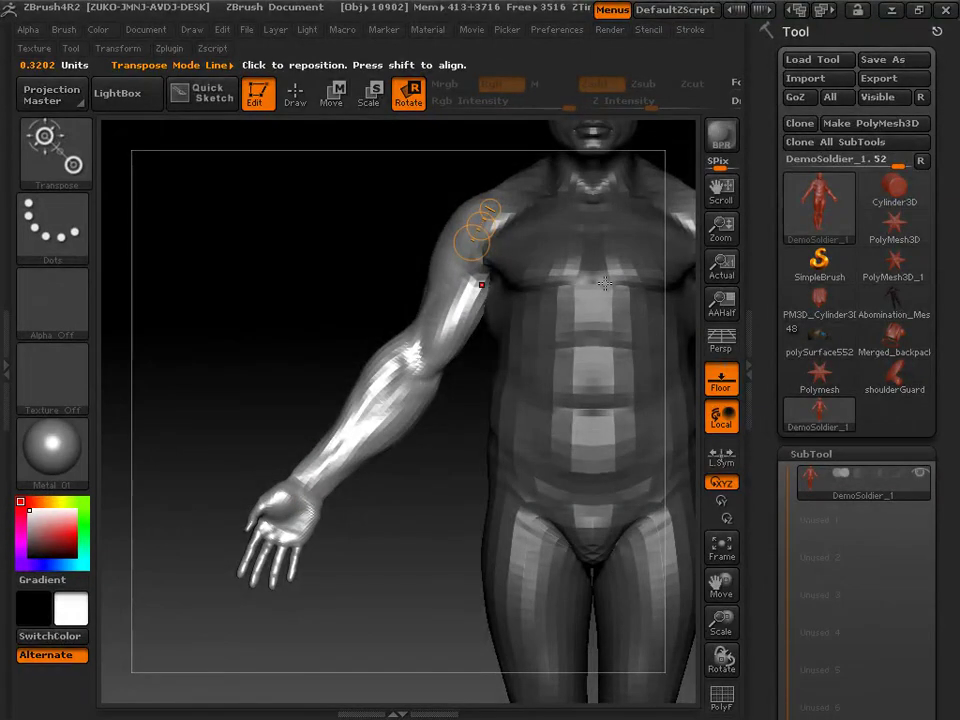
# Draw Transpose lines across the chest and from the shoulder to the palm, keeping the one along the arm
pyautogui.keyDown('alt'); pyautogui.moveTo(605, 284); pyautogui.dragTo(557, 331); pyautogui.keyUp('alt')
pyautogui.moveTo(526, 563)
pyautogui.mouseDown()
pyautogui.moveTo(507, 528)
pyautogui.moveTo(524, 278)
pyautogui.mouseUp()
pyautogui.moveTo(438, 258); pyautogui.dragTo(273, 527)
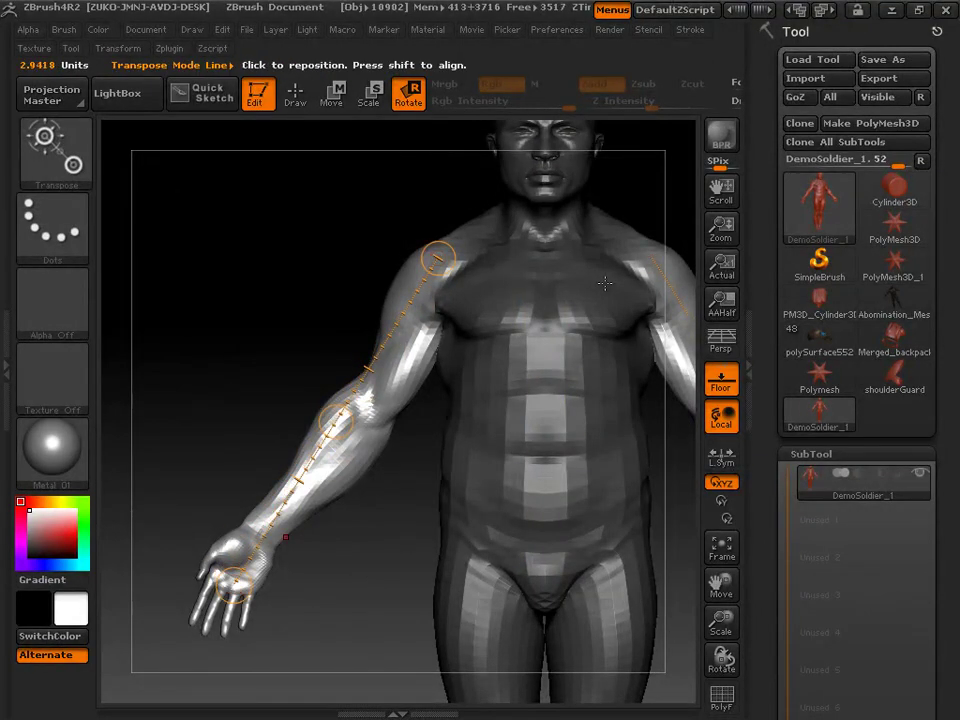
pyautogui.moveTo(567, 290); pyautogui.dragTo(505, 411)
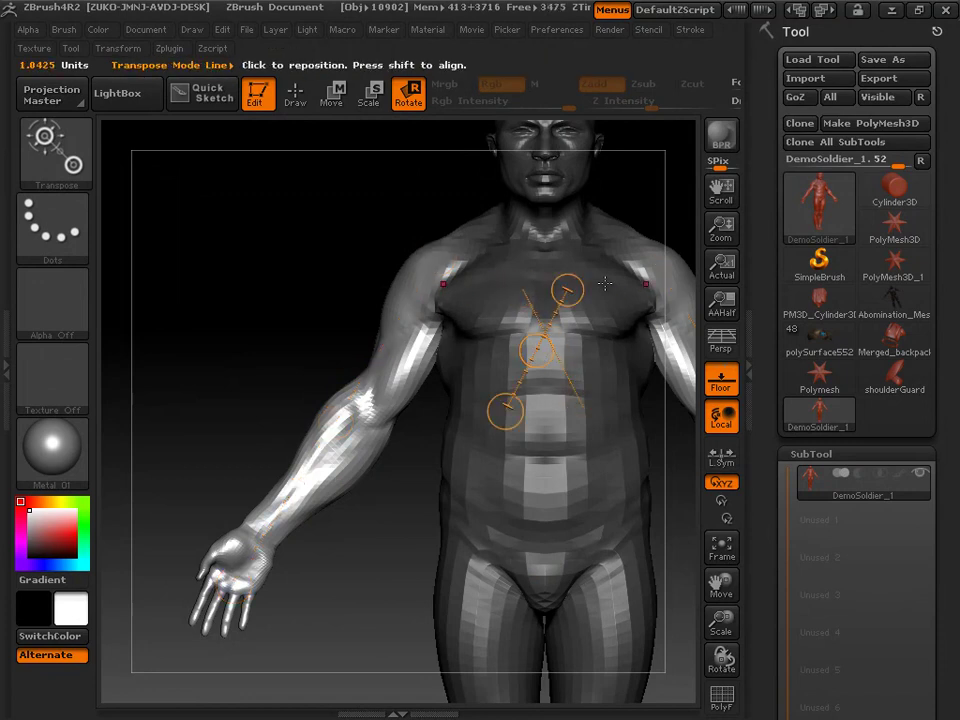
pyautogui.moveTo(438, 287)
pyautogui.mouseDown()
pyautogui.moveTo(362, 428)
pyautogui.moveTo(223, 583)
pyautogui.moveTo(244, 563)
pyautogui.moveTo(244, 572)
pyautogui.mouseUp()
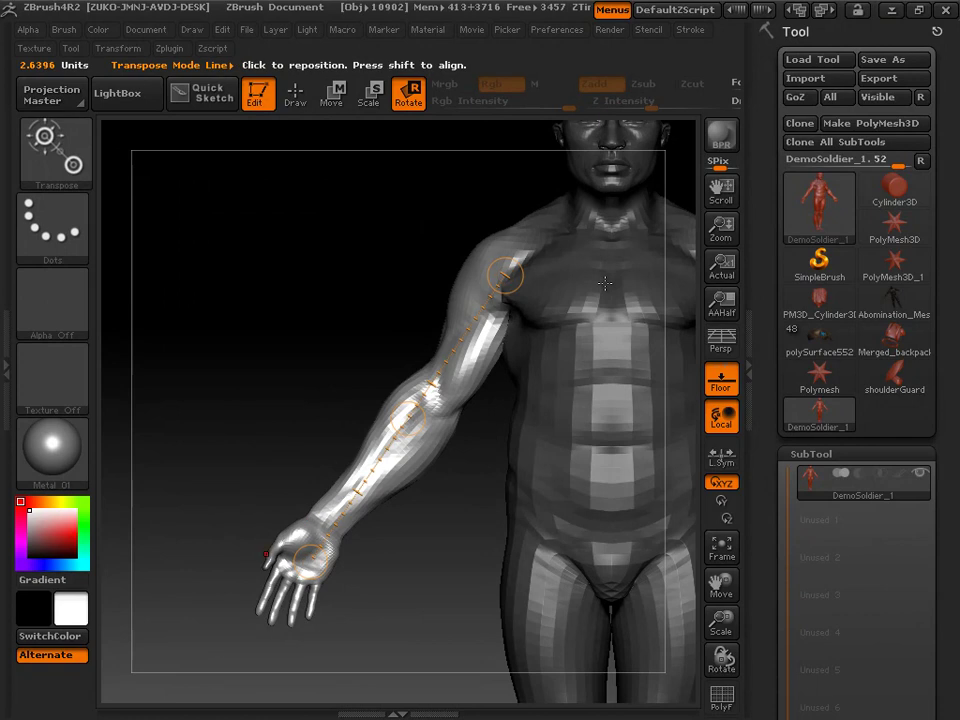
pyautogui.moveTo(310, 562)
pyautogui.mouseDown()
pyautogui.moveTo(265, 525)
pyautogui.moveTo(187, 420)
pyautogui.moveTo(181, 402)
pyautogui.moveTo(257, 510)
pyautogui.moveTo(174, 383)
pyautogui.moveTo(214, 520)
pyautogui.moveTo(279, 575)
pyautogui.moveTo(311, 572)
pyautogui.moveTo(255, 560)
pyautogui.moveTo(133, 354)
pyautogui.moveTo(225, 515)
pyautogui.moveTo(182, 497)
pyautogui.moveTo(150, 396)
pyautogui.moveTo(135, 285)
pyautogui.moveTo(130, 340)
pyautogui.moveTo(110, 285)
pyautogui.moveTo(311, 561)
pyautogui.mouseUp()
# Replace the mask with a new topological mask from the shoulder to the upper arm, leaving the lower arms unmasked
pyautogui.keyDown('alt'); pyautogui.moveTo(250, 300); pyautogui.dragTo(335, 260); pyautogui.keyUp('alt')
pyautogui.keyDown('alt'); pyautogui.moveTo(605, 284); pyautogui.dragTo(430, 559); pyautogui.keyUp('alt')
pyautogui.keyDown('ctrl'); pyautogui.moveTo(235, 272); pyautogui.dragTo(284, 347); pyautogui.keyUp('ctrl')
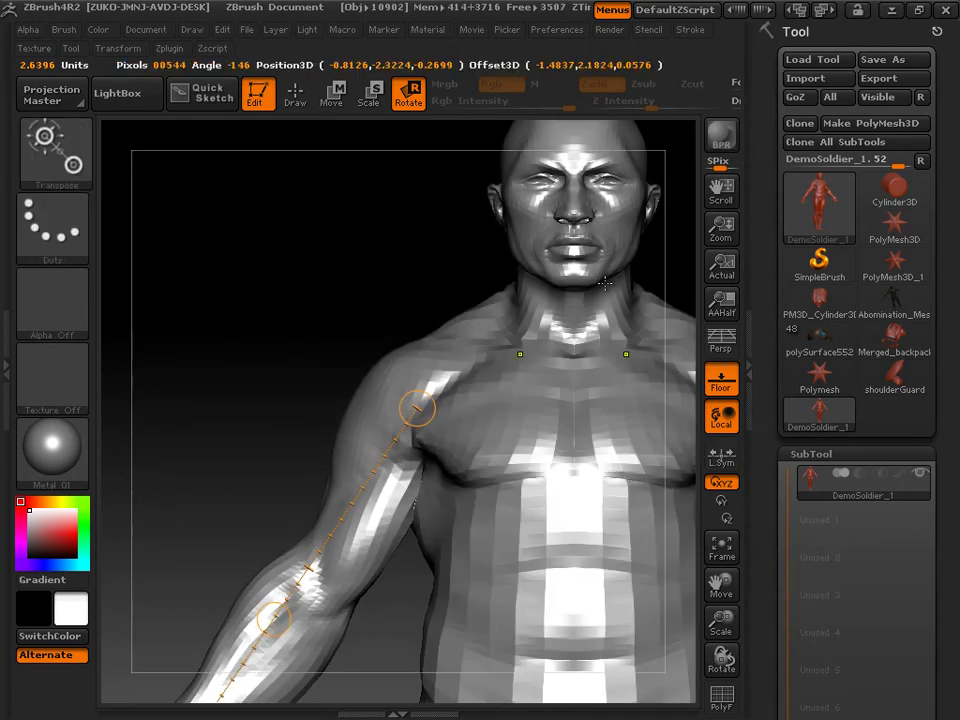
pyautogui.keyDown('ctrl'); pyautogui.moveTo(519, 364); pyautogui.dragTo(561, 435); pyautogui.keyUp('ctrl')
pyautogui.moveTo(417, 408)
pyautogui.mouseDown()
pyautogui.moveTo(411, 425)
pyautogui.moveTo(396, 419)
pyautogui.moveTo(397, 452)
pyautogui.mouseUp()
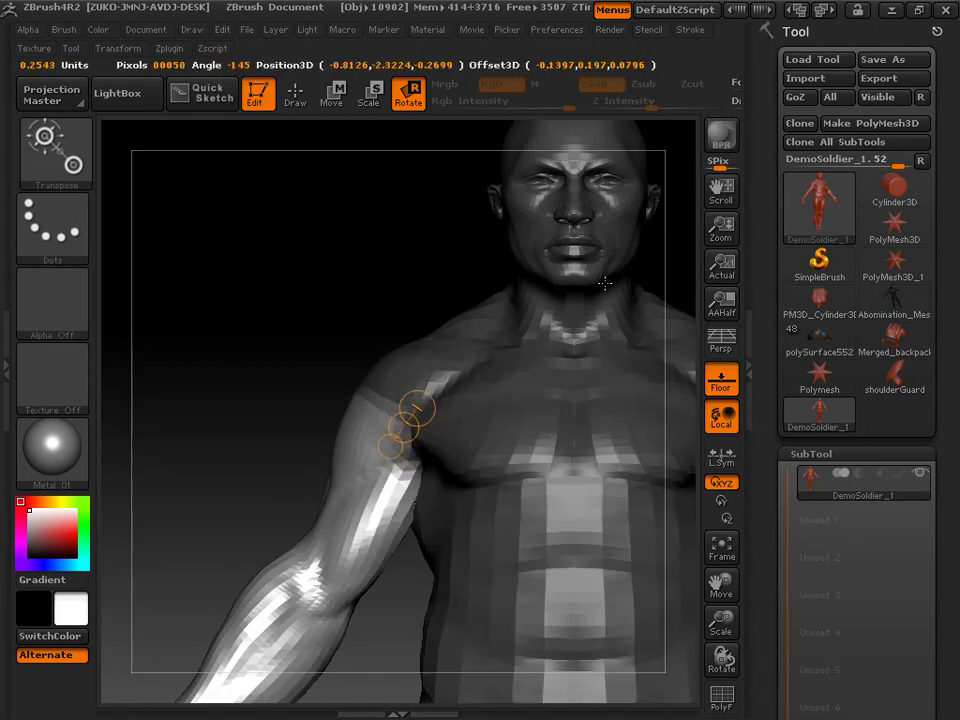
pyautogui.keyDown('alt'); pyautogui.moveTo(605, 283); pyautogui.dragTo(654, 211); pyautogui.keyUp('alt')
# Position the Transpose line from the shoulder to the hand and try rotating both arms upward
pyautogui.moveTo(288, 603); pyautogui.dragTo(392, 432)
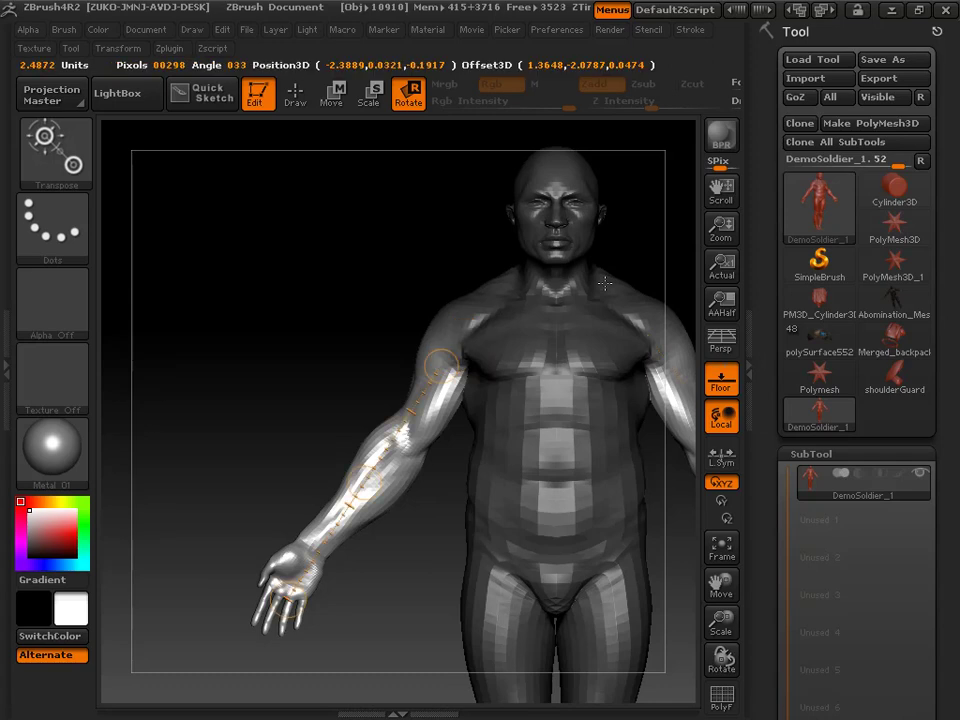
pyautogui.moveTo(471, 320); pyautogui.dragTo(466, 319)
pyautogui.moveTo(288, 600); pyautogui.dragTo(146, 395)
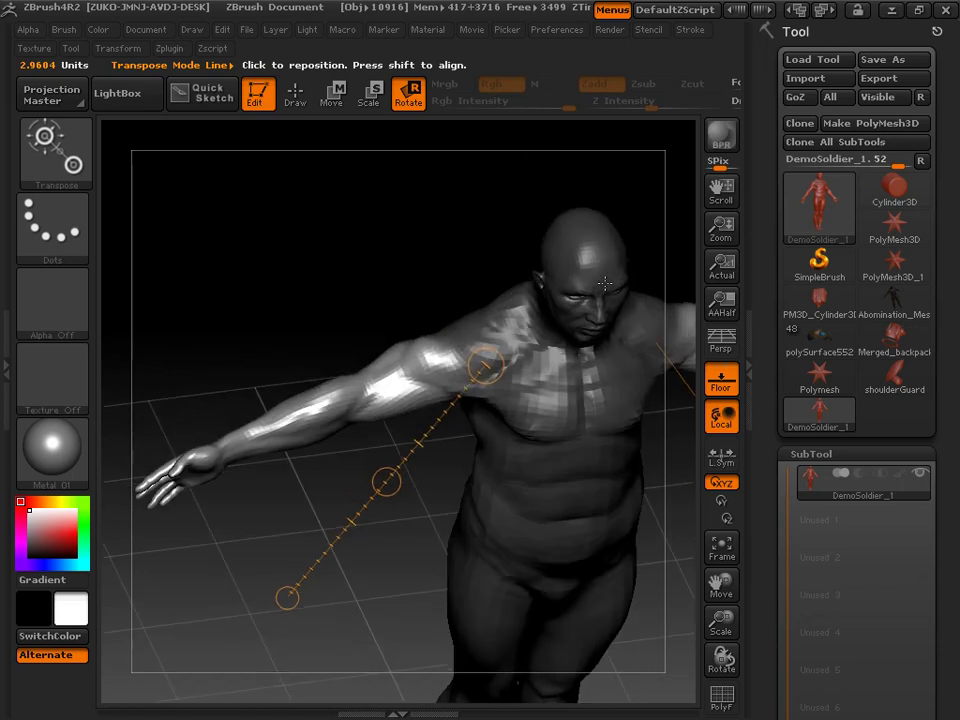
# Switch to Draw mode with a smaller brush and paint away part of the mask on the shoulder using MaskPen
pyautogui.press('space')
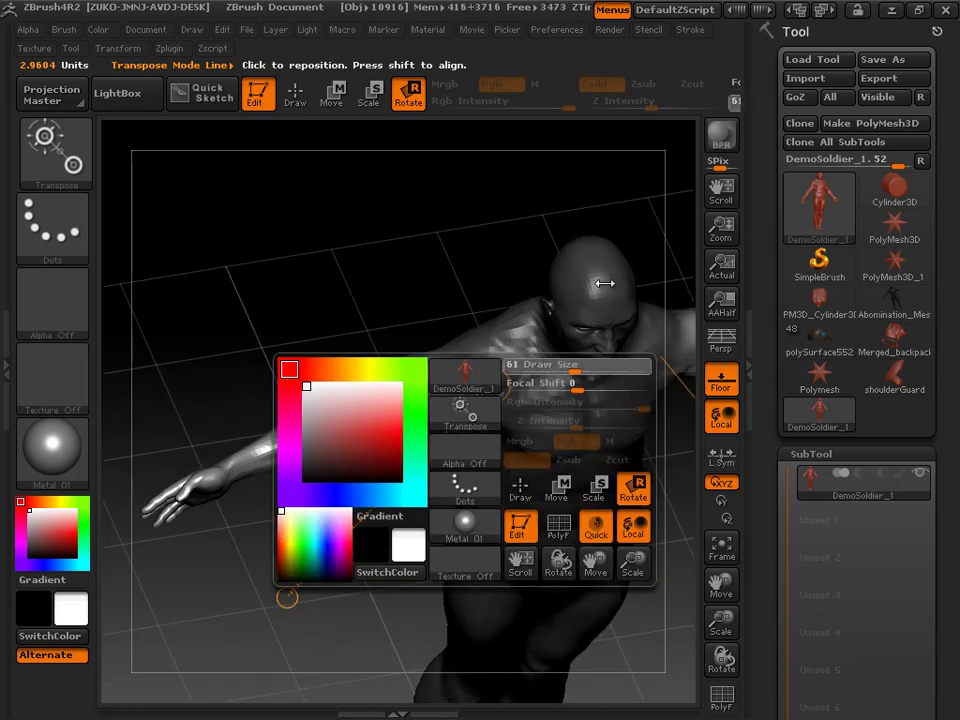
pyautogui.press('ctrl')
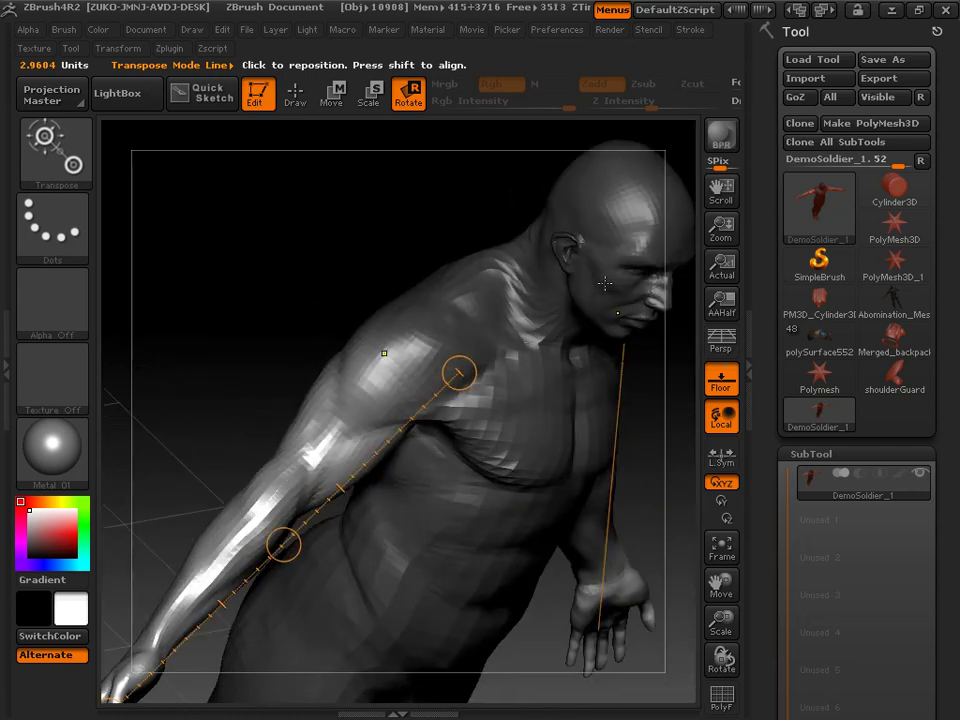
pyautogui.press('space')
pyautogui.press('b')
pyautogui.press('c')
pyautogui.press('b')
pyautogui.press('q')
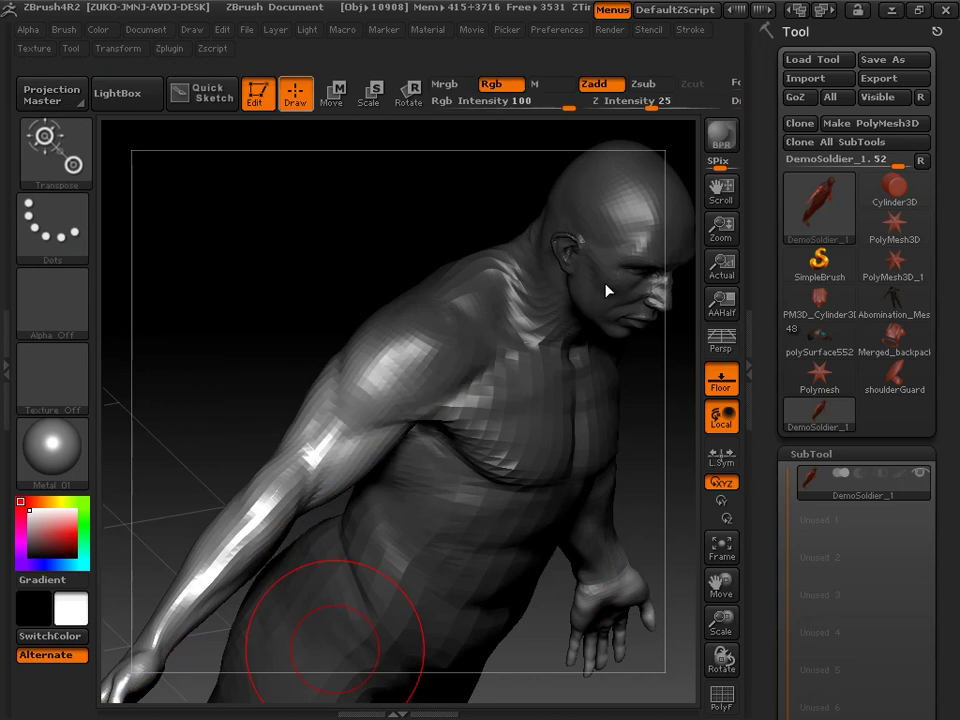
pyautogui.press('space')
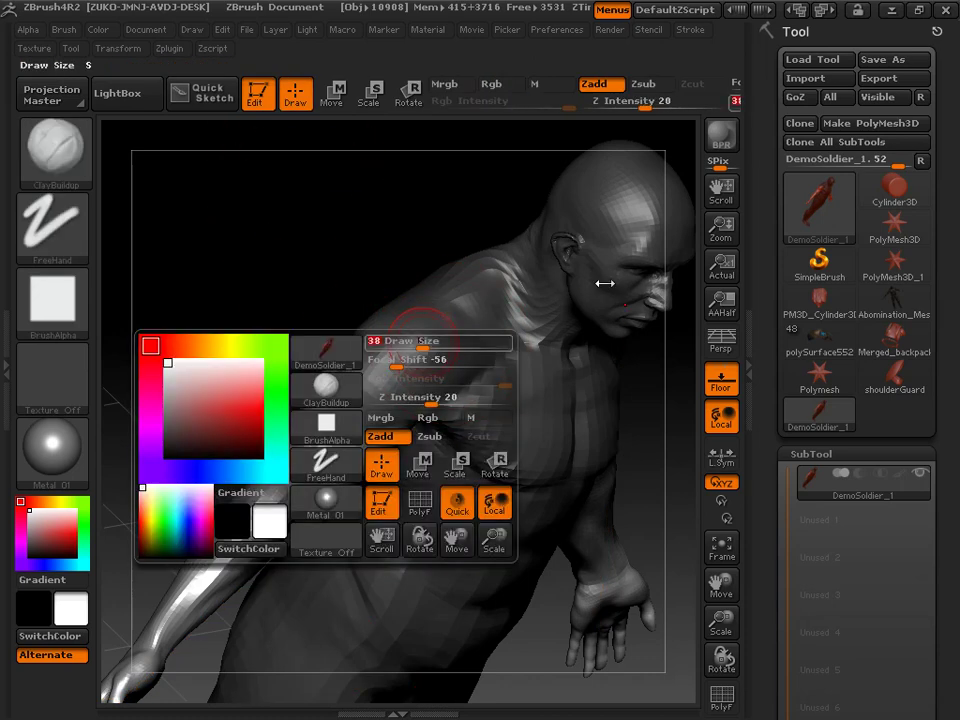
pyautogui.moveTo(368, 348)
pyautogui.keyDown('ctrl'); pyautogui.keyDown('alt'); pyautogui.mouseDown()
pyautogui.moveTo(390, 345)
pyautogui.moveTo(410, 362)
pyautogui.mouseUp(); pyautogui.keyUp('alt'); pyautogui.keyUp('ctrl')
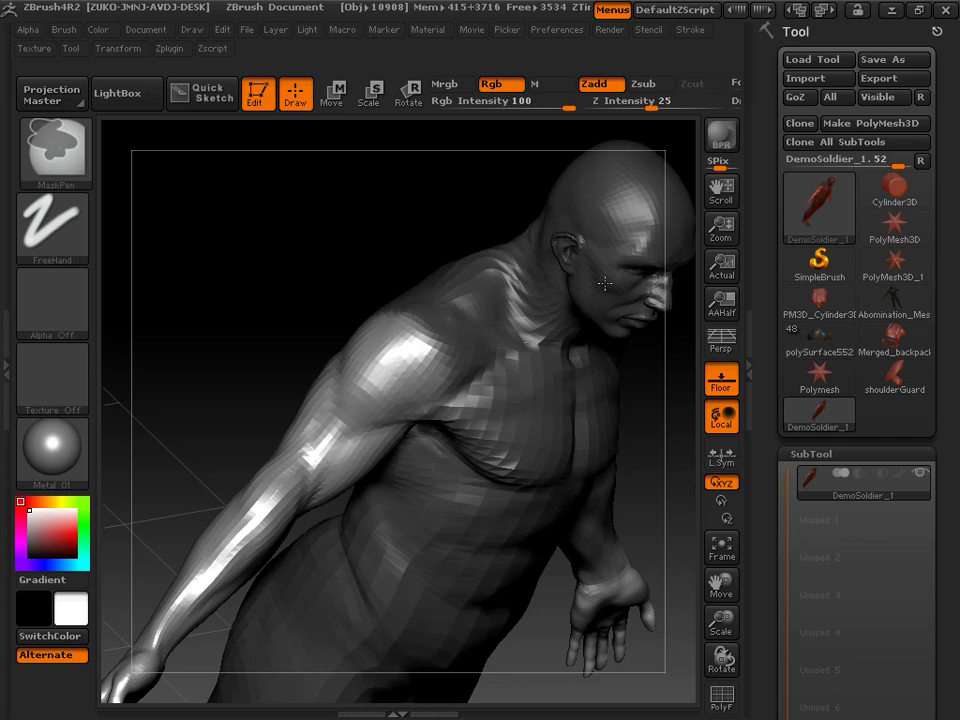
# Blur the mask to soften its edge around the shoulders
pyautogui.moveTo(293, 283); pyautogui.dragTo(284, 231)
pyautogui.moveTo(768, 400); pyautogui.dragTo(768, 100)
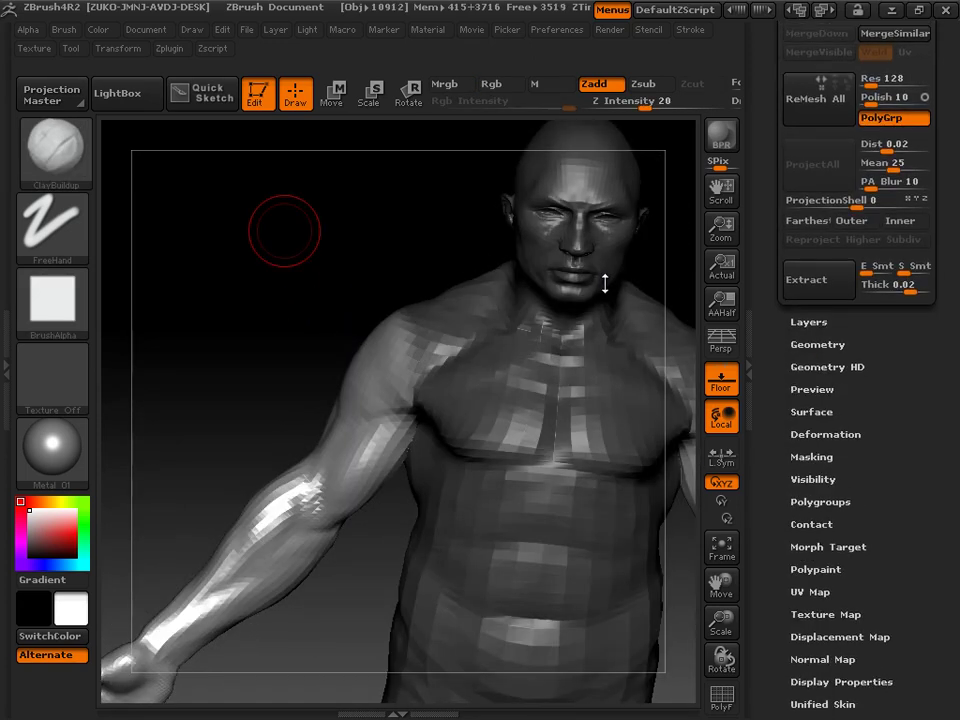
pyautogui.click(811, 457)
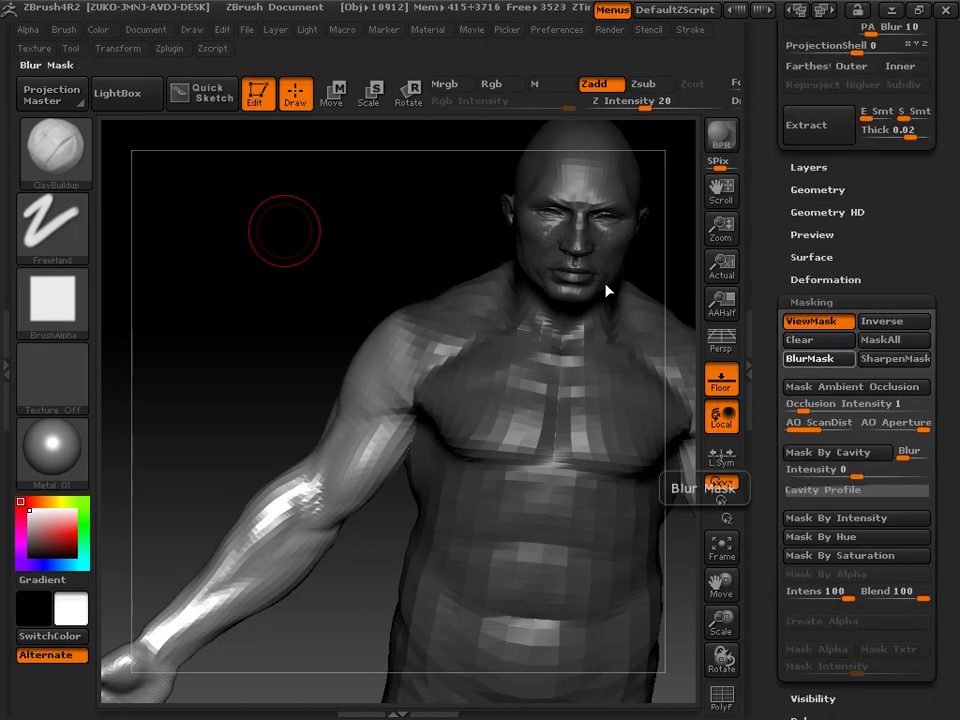
pyautogui.moveTo(328, 245)
pyautogui.mouseDown()
pyautogui.moveTo(244, 362)
pyautogui.moveTo(279, 345)
pyautogui.mouseUp()
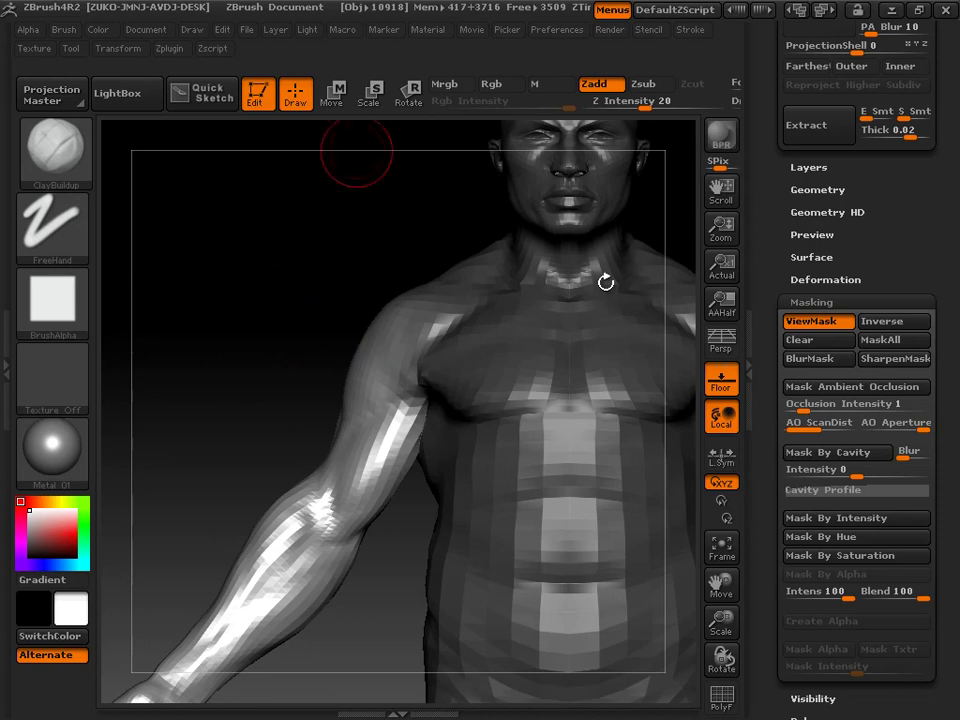
# Rotate both arms up to nearly horizontal with the Transpose line in Rotate mode
pyautogui.press('r')
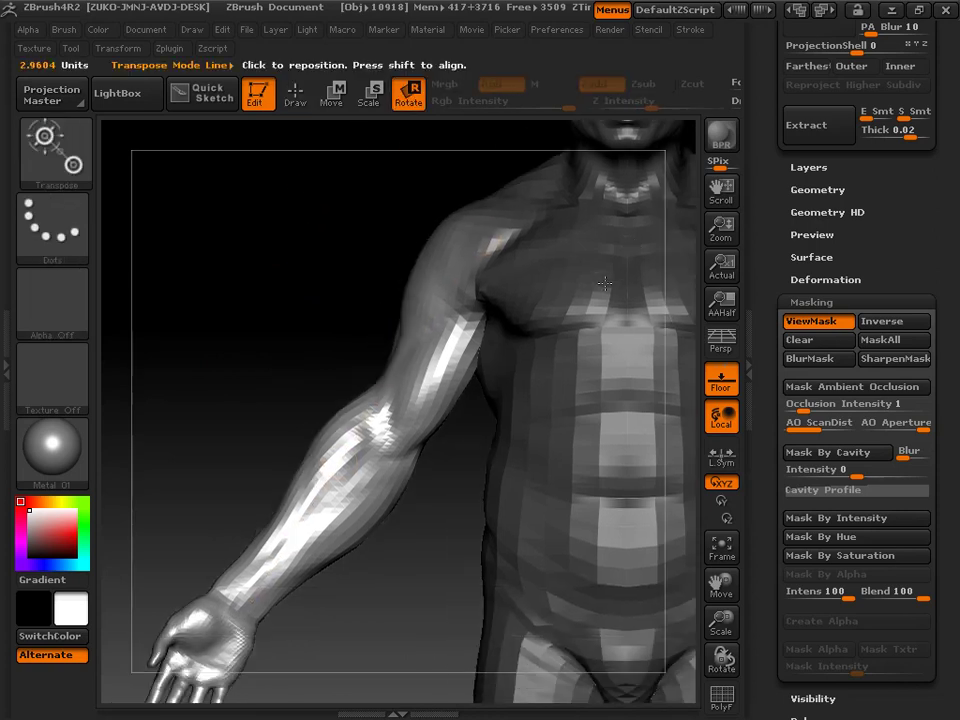
pyautogui.moveTo(231, 661); pyautogui.dragTo(20, 400)
pyautogui.moveTo(129, 314); pyautogui.dragTo(127, 312)
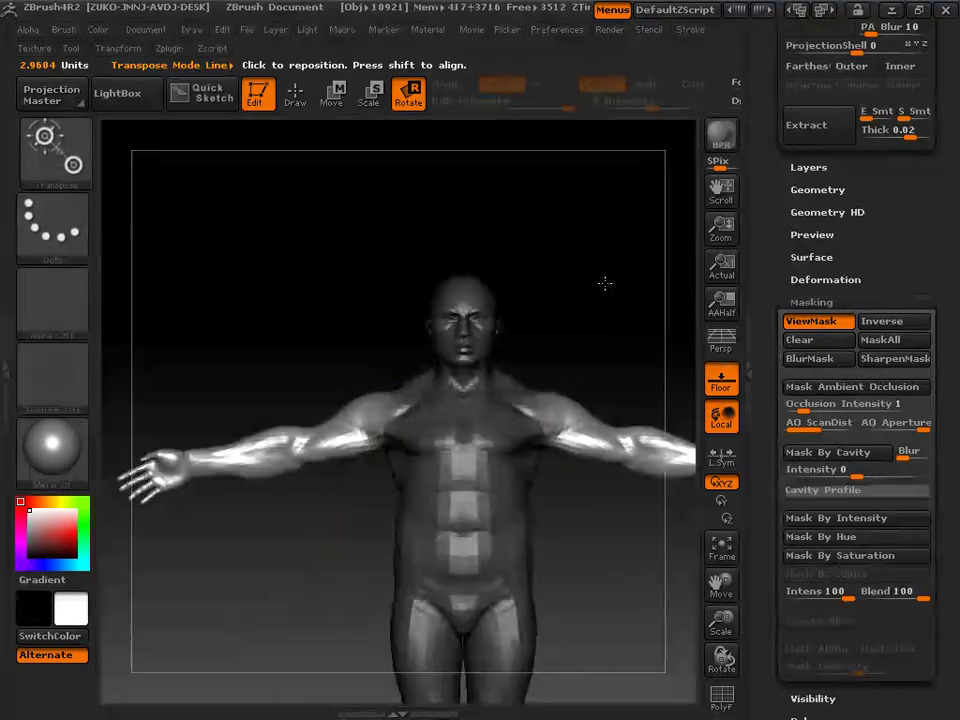
# Lay the Transpose line from the hand to the shoulder and twist both arms along their length with local symmetry on
pyautogui.moveTo(288, 434); pyautogui.dragTo(541, 385)
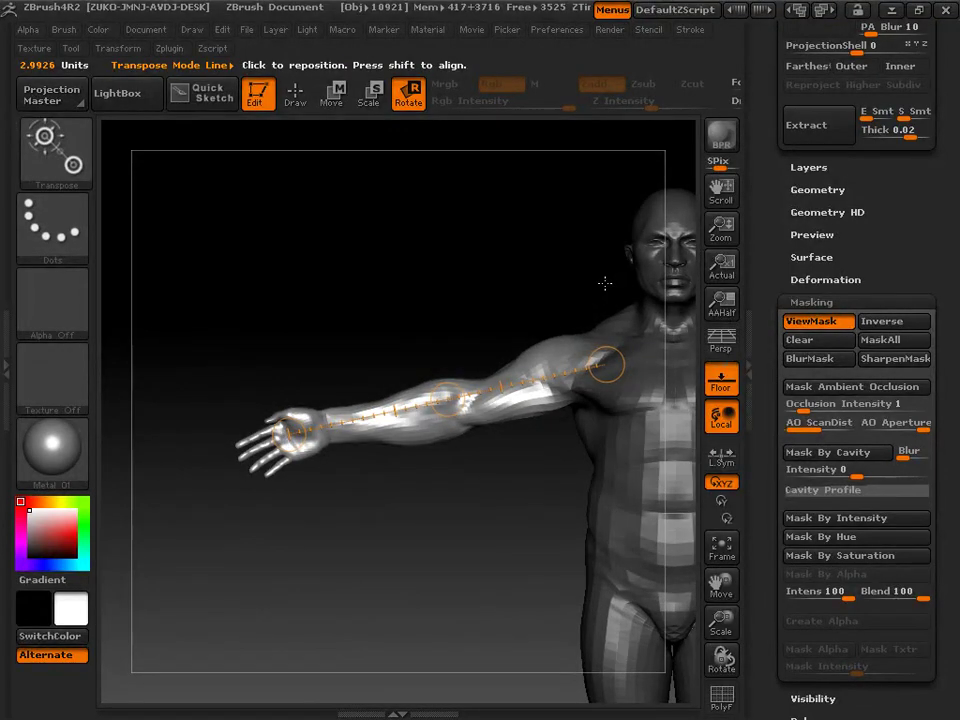
pyautogui.moveTo(605, 283); pyautogui.dragTo(690, 283)
pyautogui.moveTo(378, 399); pyautogui.dragTo(378, 425)
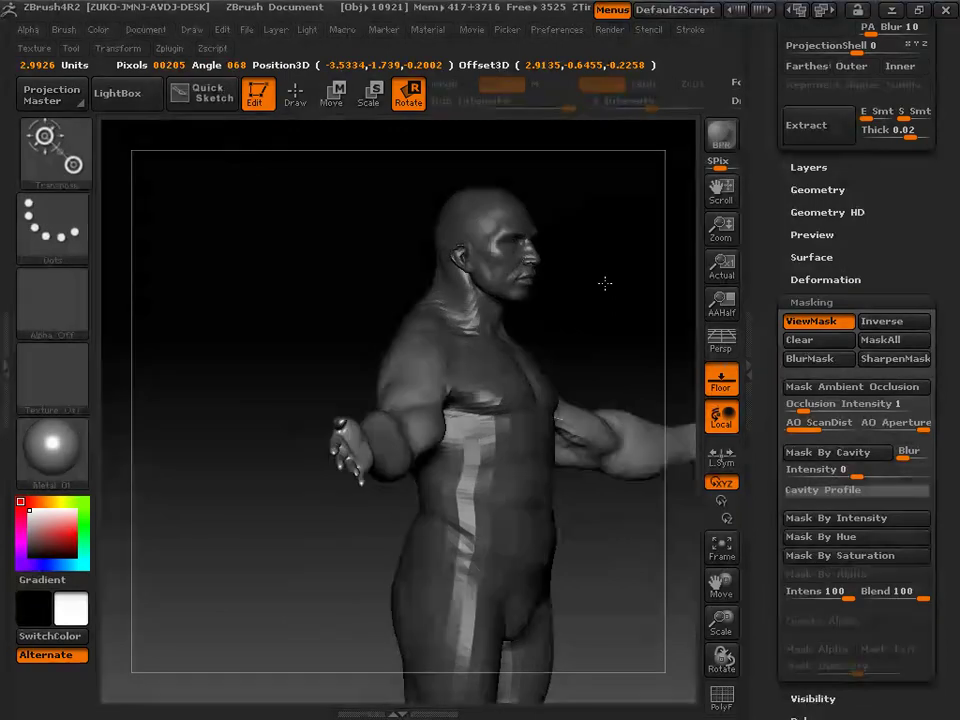
pyautogui.click(721, 457)
pyautogui.moveTo(605, 283); pyautogui.dragTo(550, 286)
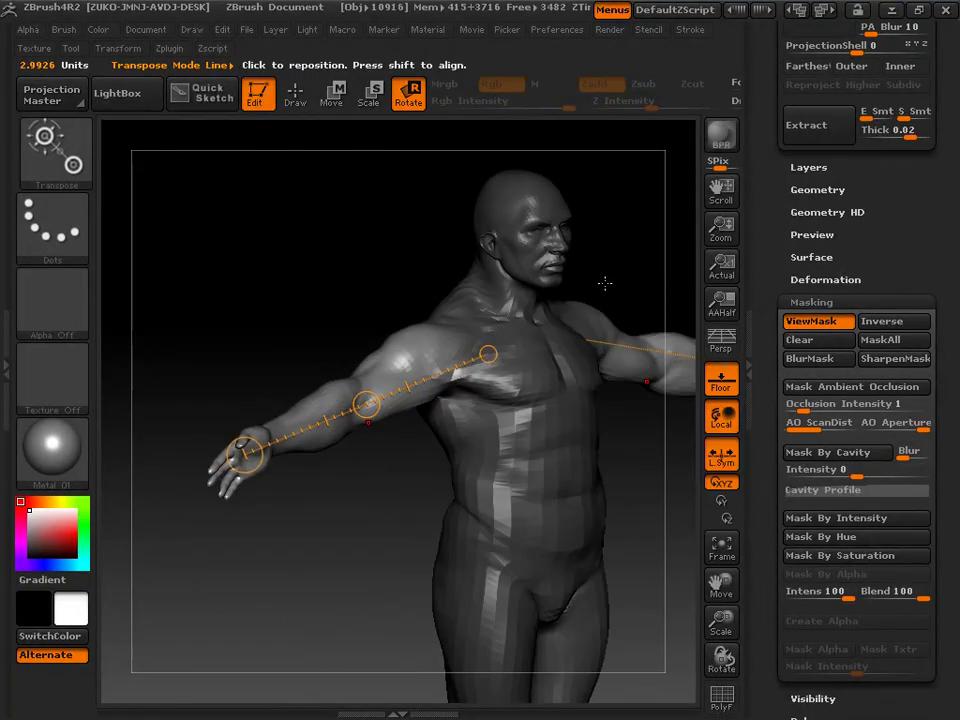
pyautogui.moveTo(366, 405); pyautogui.dragTo(370, 442)
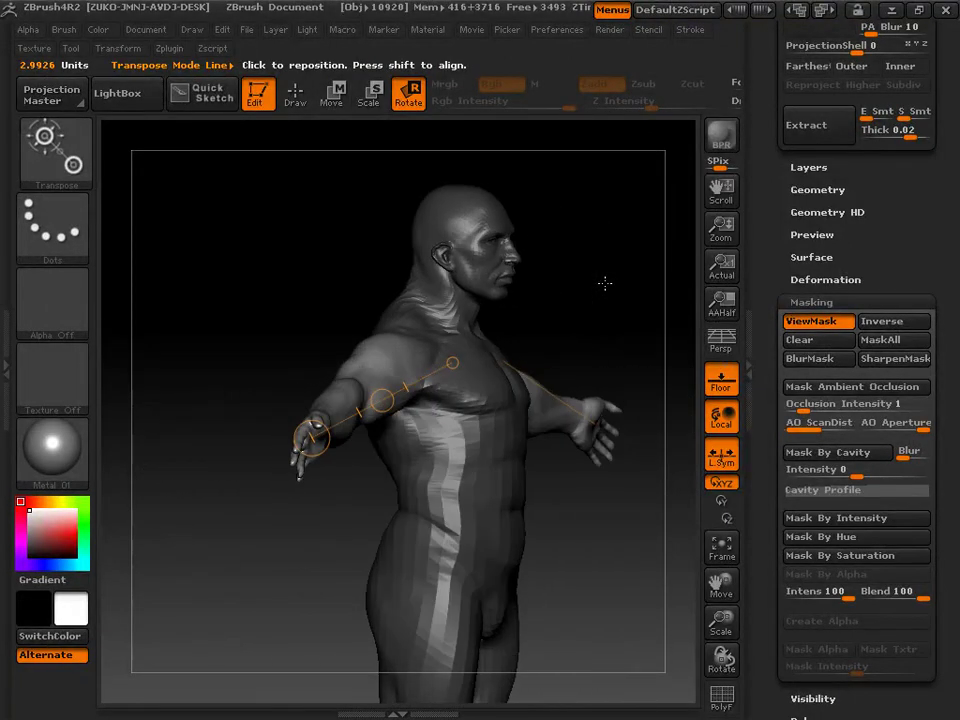
# Mask the body down to the elbows with a topological mask and lay the Transpose line between hand and elbow
pyautogui.keyDown('ctrl'); pyautogui.moveTo(575, 394); pyautogui.dragTo(546, 421); pyautogui.keyUp('ctrl')
pyautogui.moveTo(463, 390)
pyautogui.keyDown('ctrl'); pyautogui.mouseDown()
pyautogui.moveTo(354, 398)
pyautogui.moveTo(325, 415)
pyautogui.mouseUp(); pyautogui.keyUp('ctrl')
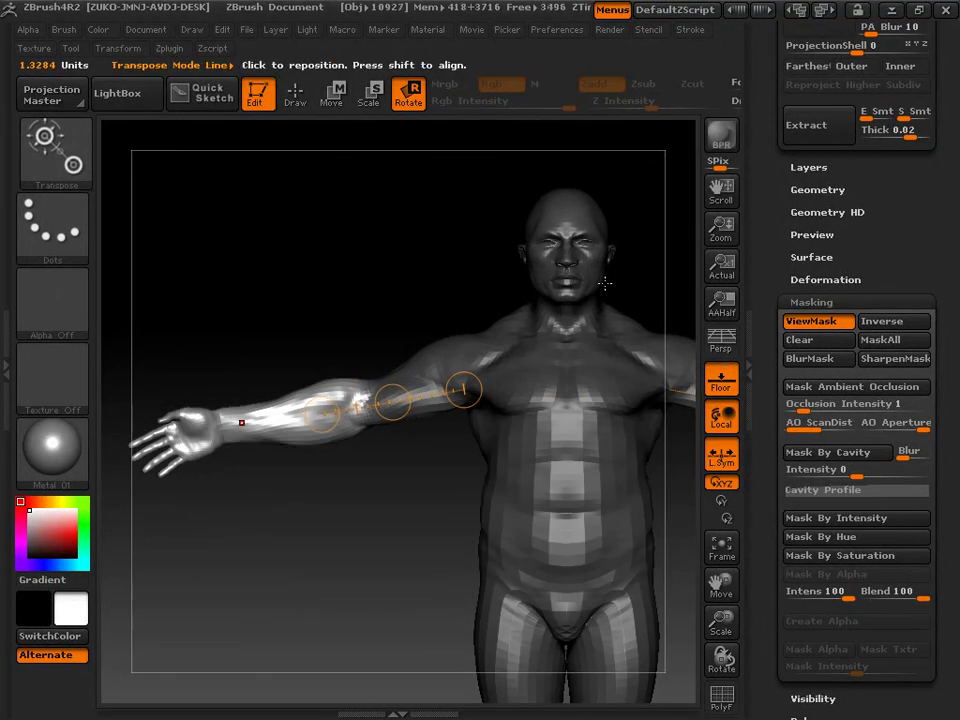
pyautogui.moveTo(181, 437); pyautogui.dragTo(364, 403)
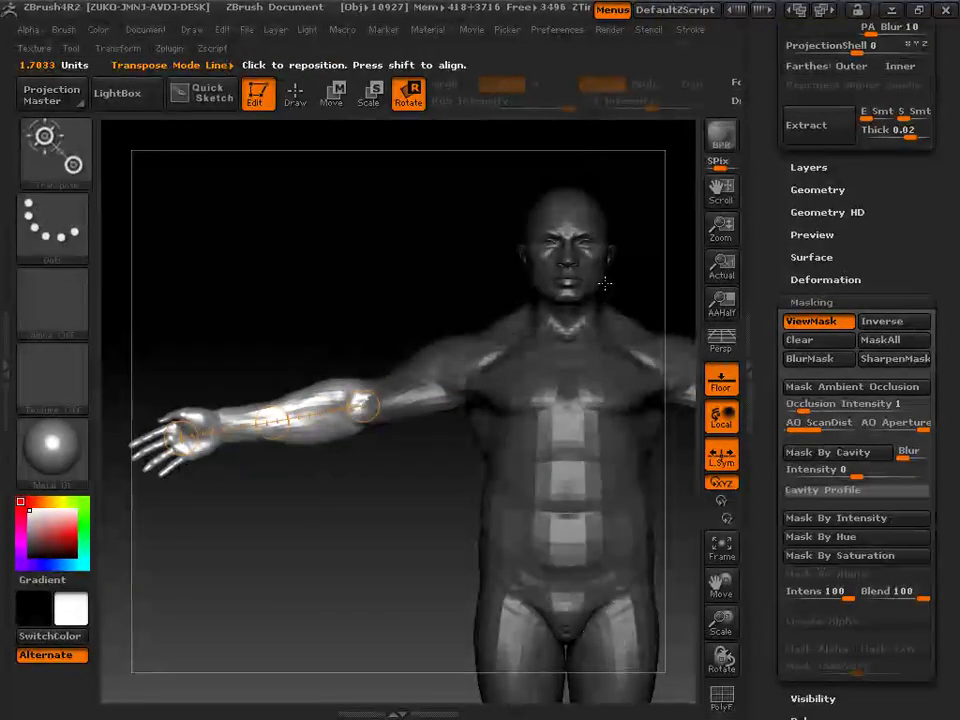
# Bend both unmasked forearms forward and slightly upward at the elbows with Transpose rotation
pyautogui.moveTo(330, 540); pyautogui.dragTo(480, 540)
pyautogui.moveTo(605, 283)
pyautogui.mouseDown()
pyautogui.moveTo(520, 400)
pyautogui.moveTo(490, 390)
pyautogui.moveTo(580, 630)
pyautogui.mouseUp()
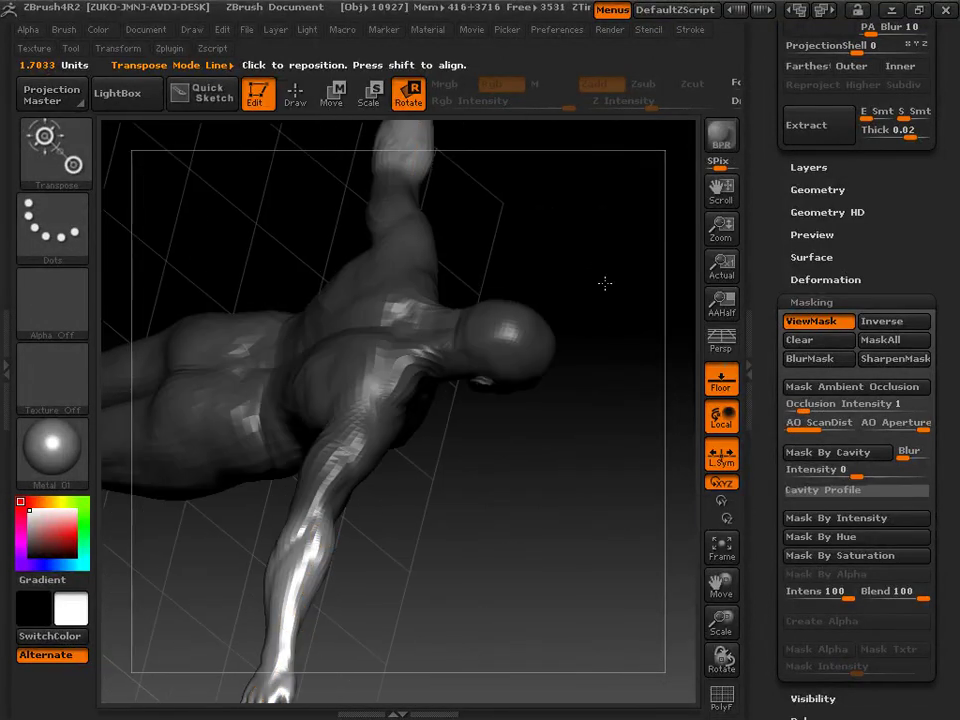
pyautogui.keyDown('alt'); pyautogui.moveTo(605, 283); pyautogui.dragTo(744, 148); pyautogui.keyUp('alt')
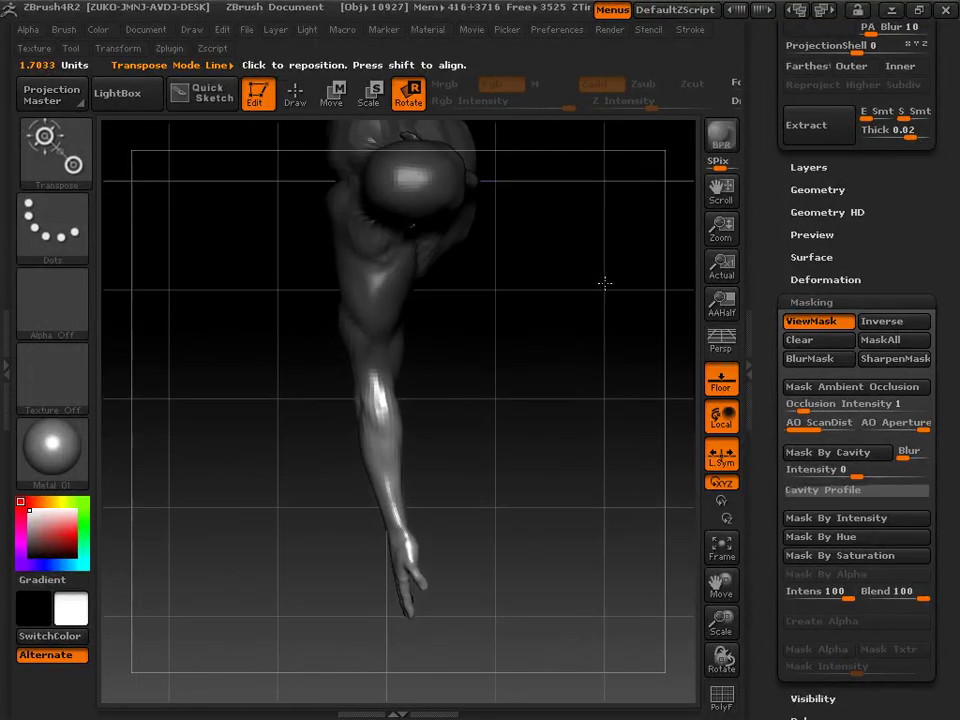
pyautogui.moveTo(407, 567); pyautogui.dragTo(503, 531)
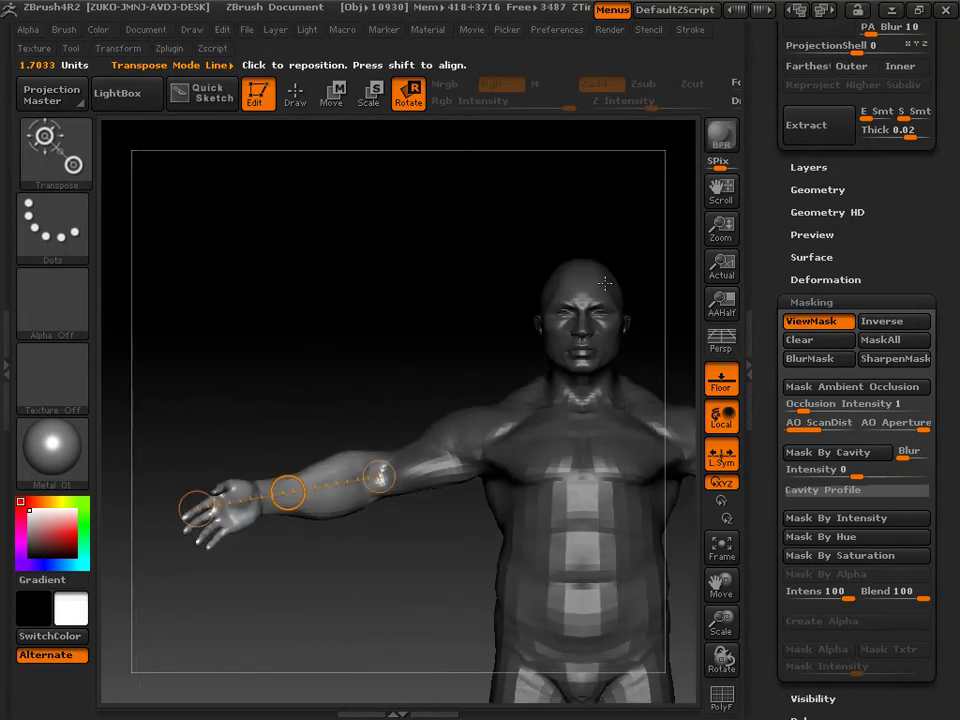
pyautogui.moveTo(196, 509); pyautogui.dragTo(196, 446)
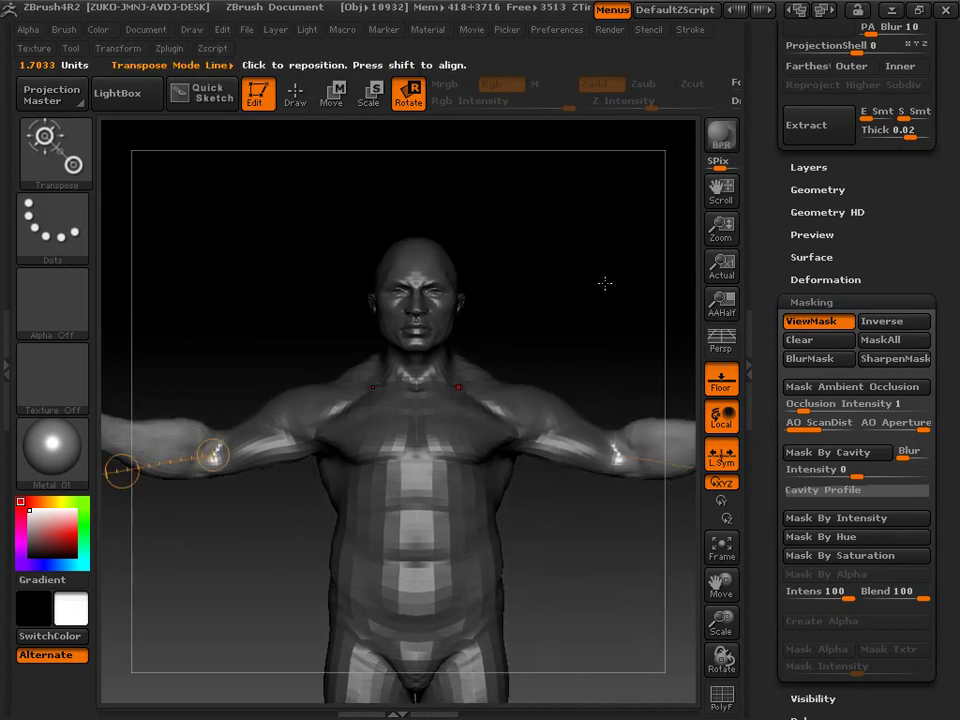
# Adjust the forearms at the elbows in Move mode and clear the mask
pyautogui.moveTo(605, 283)
pyautogui.keyDown('alt'); pyautogui.mouseDown()
pyautogui.moveTo(493, 300)
pyautogui.moveTo(493, 233)
pyautogui.mouseUp(); pyautogui.keyUp('alt')
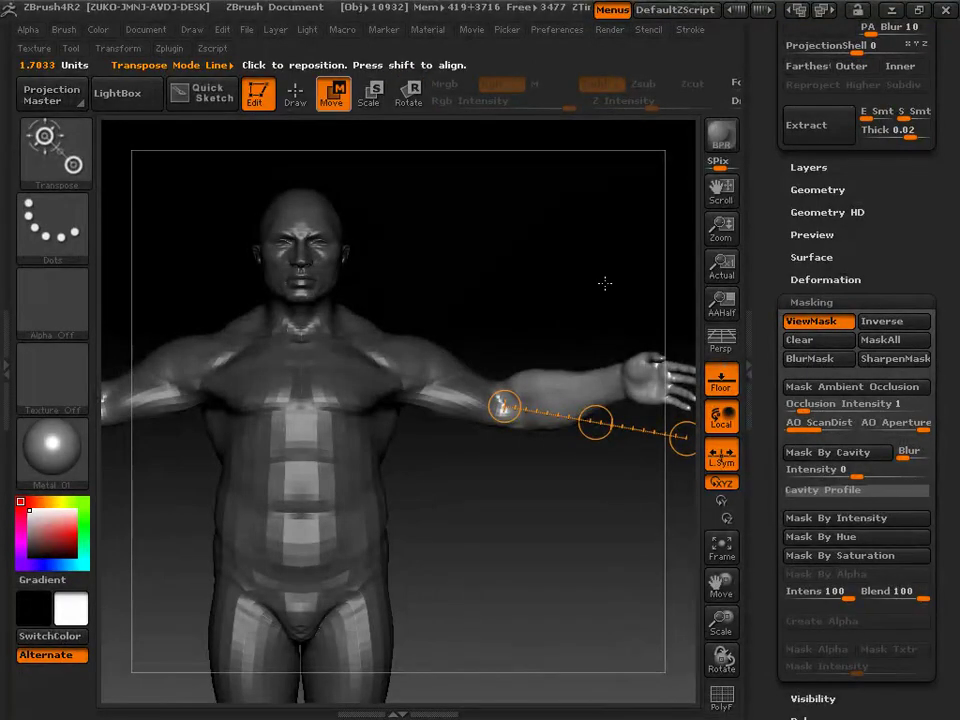
pyautogui.hotkey('ctrl', 'z')
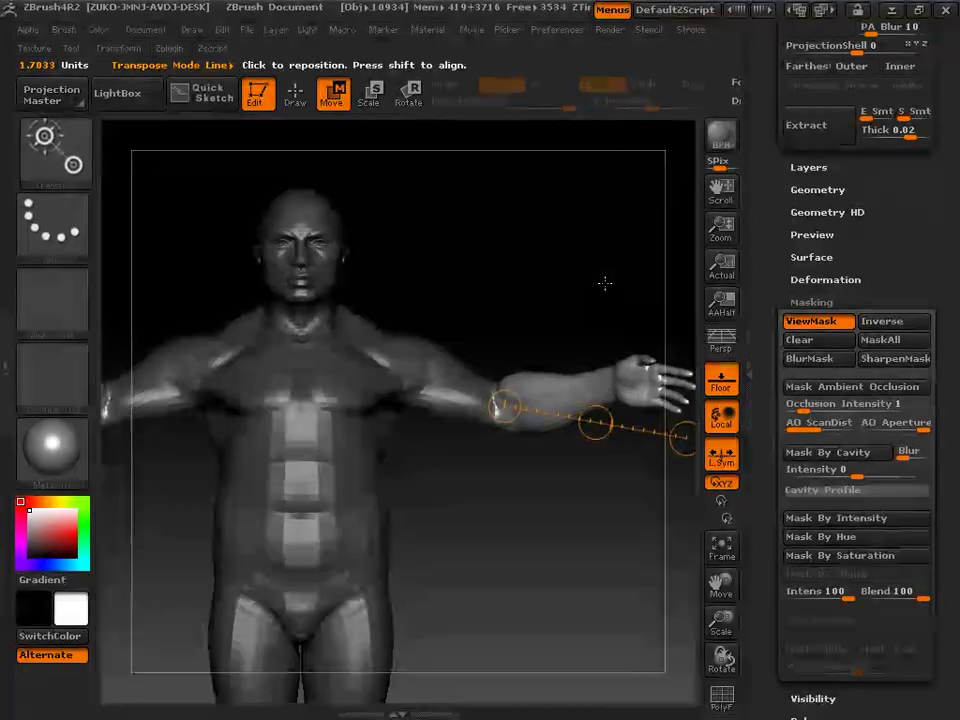
pyautogui.keyDown('alt'); pyautogui.moveTo(605, 283); pyautogui.dragTo(605, 283); pyautogui.keyUp('alt')
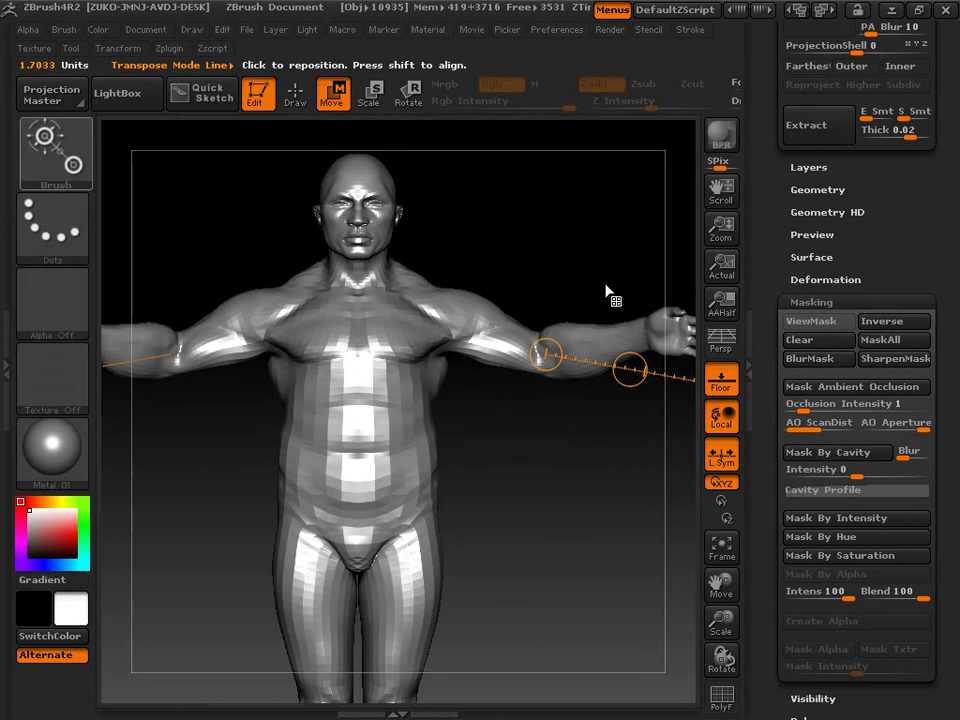
# Mask the torso, head and arms with a topological Transpose mask from the hips, leaving only the legs free
pyautogui.press('q')
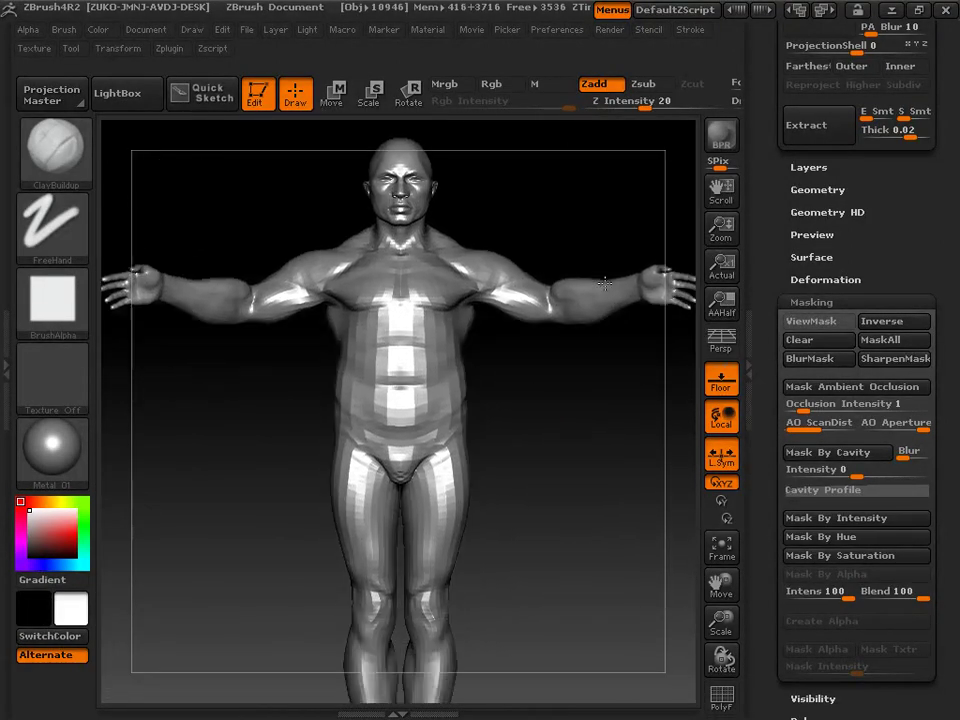
pyautogui.press('w')
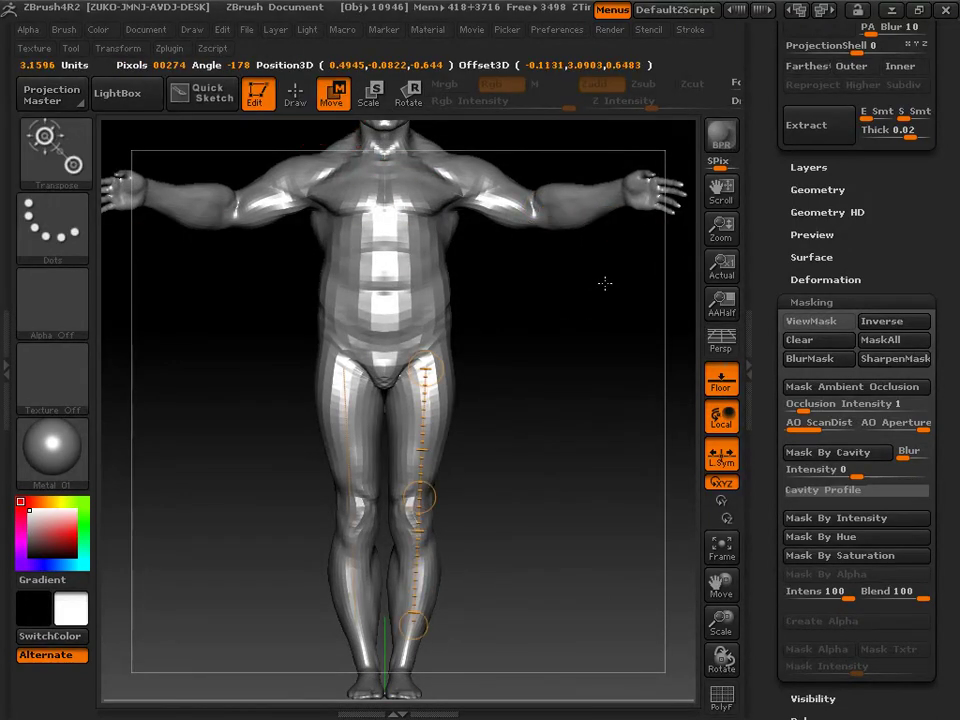
pyautogui.keyDown('ctrl'); pyautogui.moveTo(422, 311); pyautogui.dragTo(428, 397); pyautogui.keyUp('ctrl')
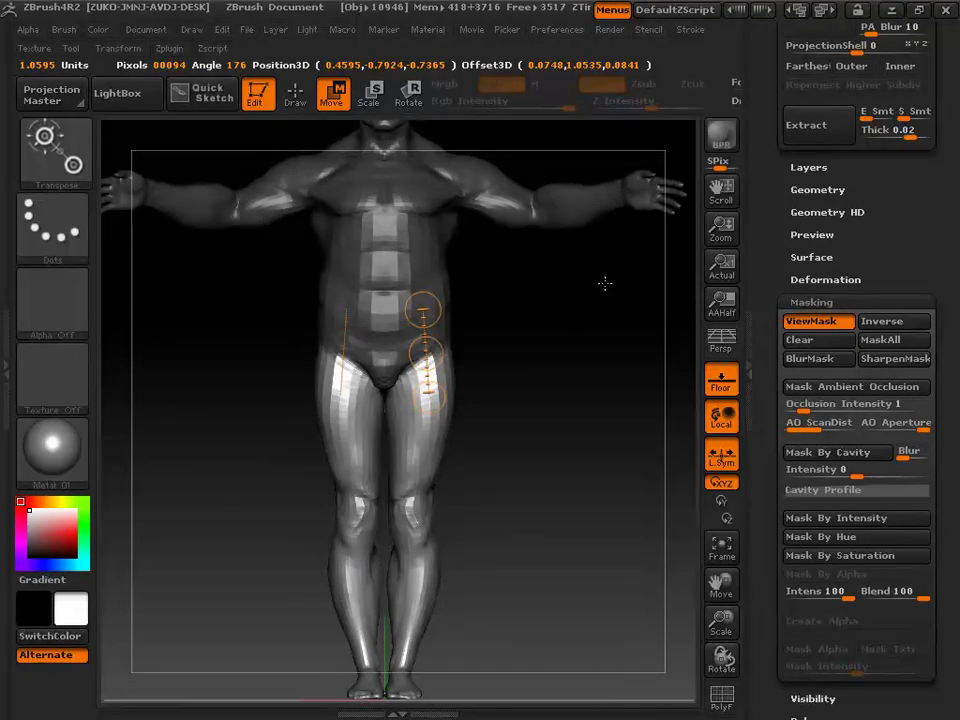
pyautogui.moveTo(606, 282); pyautogui.dragTo(622, 201)
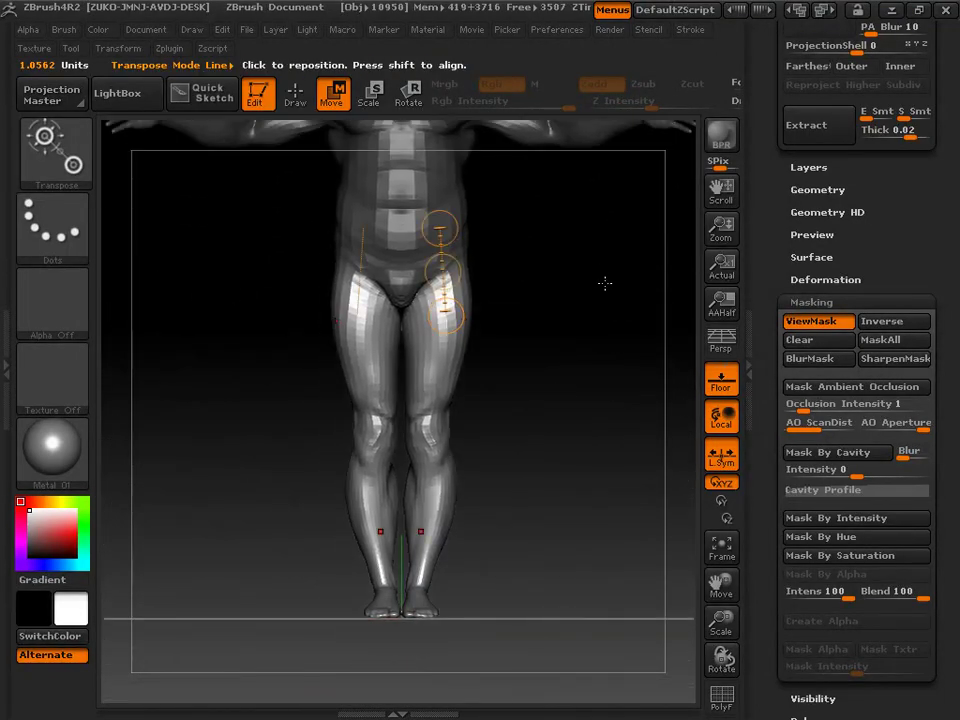
# Lay the Transpose line along the inner leg from foot to hip and spread both legs apart in Move mode
pyautogui.moveTo(420, 608); pyautogui.dragTo(431, 284)
pyautogui.moveTo(420, 608)
pyautogui.mouseDown()
pyautogui.moveTo(440, 613)
pyautogui.moveTo(449, 600)
pyautogui.moveTo(437, 614)
pyautogui.mouseUp()
pyautogui.moveTo(605, 283); pyautogui.dragTo(611, 286)
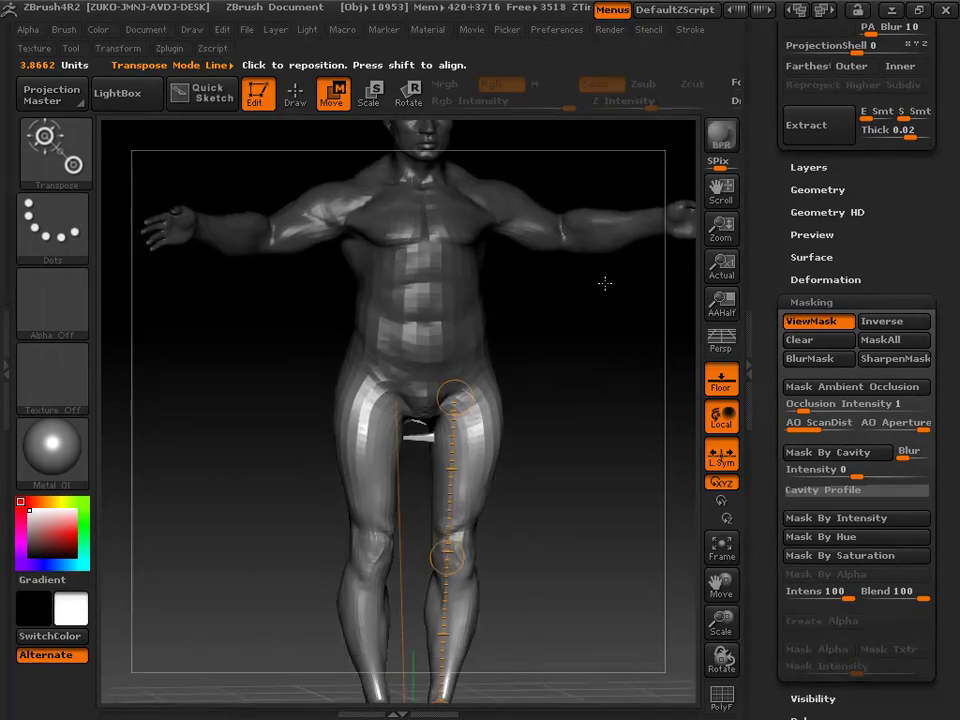
# Refine the width of the stance by rotating the legs outward and shifting the feet with the Transpose line
pyautogui.moveTo(605, 284)
pyautogui.mouseDown()
pyautogui.moveTo(596, 276)
pyautogui.moveTo(601, 182)
pyautogui.mouseUp()
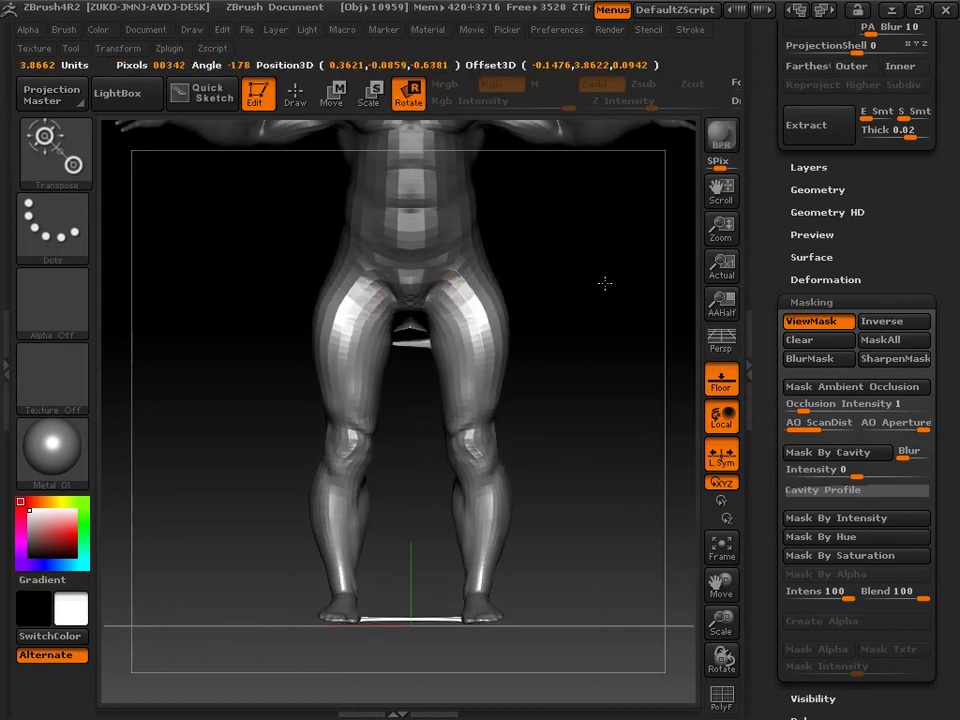
pyautogui.moveTo(440, 607); pyautogui.dragTo(429, 606)
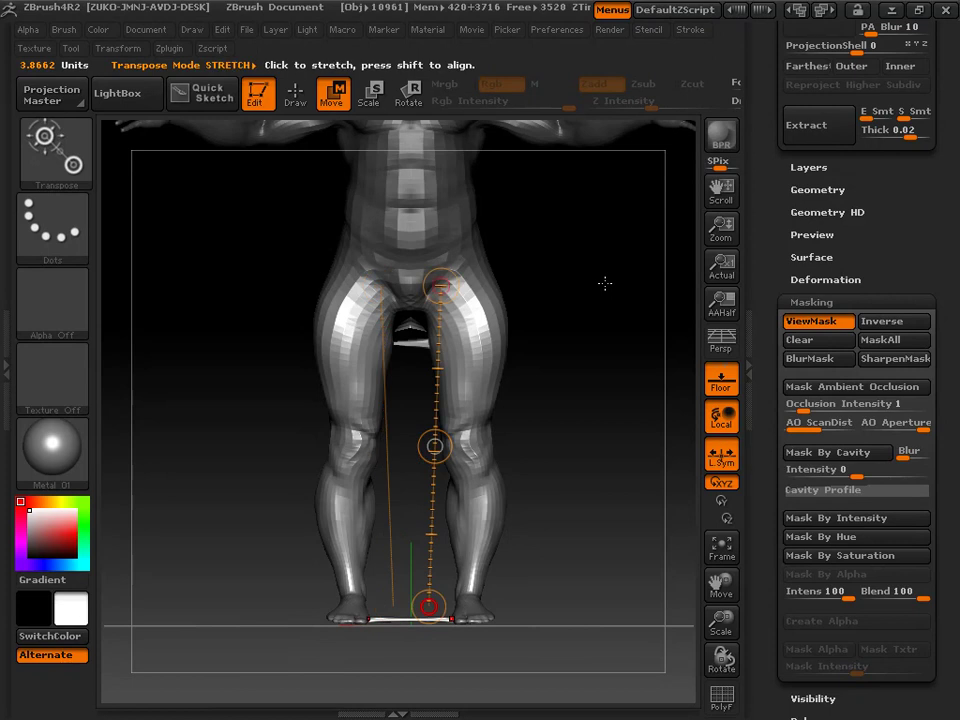
pyautogui.hotkey('ctrl', 'z')
# Examine the spread legs, hips and arm pose from the front and three-quarter views
pyautogui.moveTo(605, 283); pyautogui.dragTo(625, 465)
pyautogui.moveTo(605, 283); pyautogui.dragTo(561, 284)
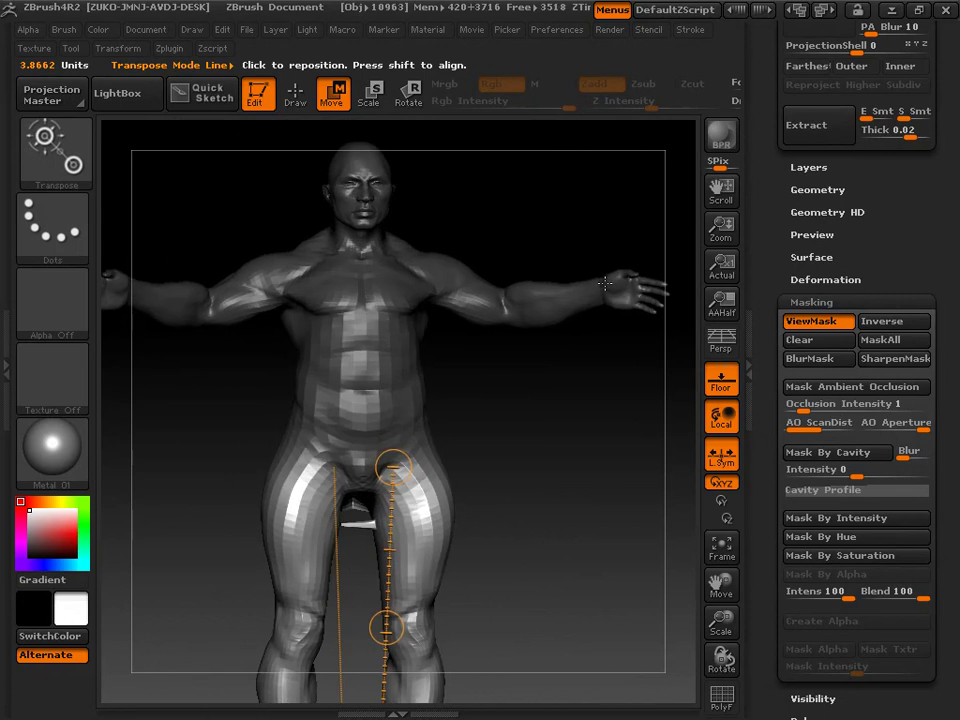
pyautogui.hotkey('ctrl', 'shift', 'z')
pyautogui.hotkey('ctrl', 'shift', 'z')
pyautogui.hotkey('ctrl', 'shift', 'z')
pyautogui.hotkey('ctrl', 'shift', 'z')
pyautogui.moveTo(605, 283); pyautogui.dragTo(733, 283)
pyautogui.hotkey('ctrl', 'shift', 'z')
pyautogui.keyDown('alt'); pyautogui.moveTo(605, 283); pyautogui.dragTo(605, 235); pyautogui.keyUp('alt')
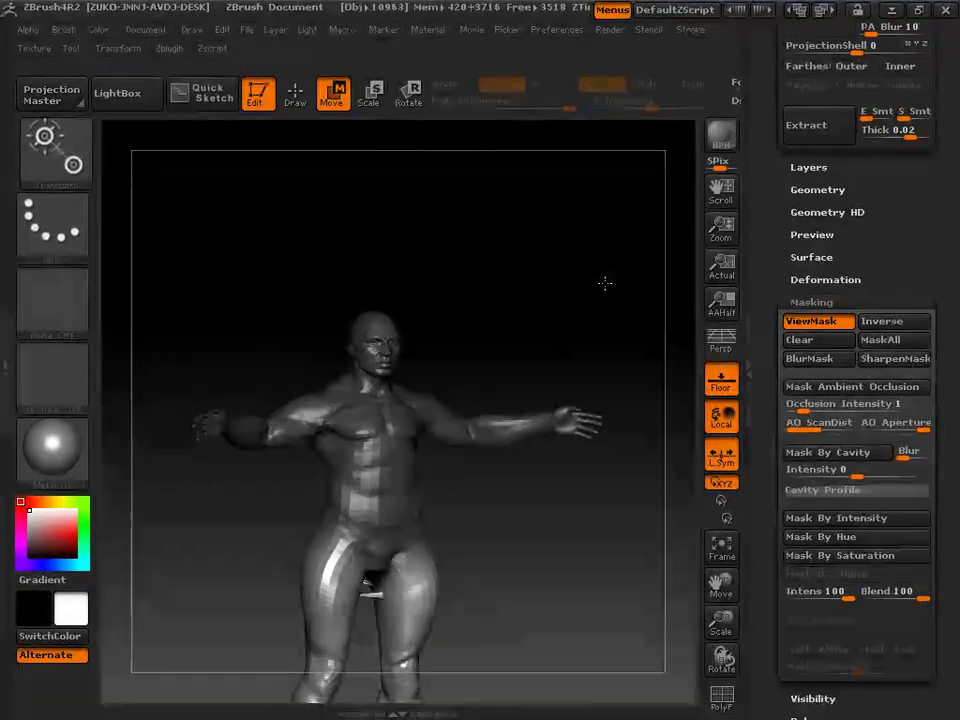
pyautogui.keyDown('alt'); pyautogui.moveTo(605, 283); pyautogui.dragTo(625, 176); pyautogui.keyUp('alt')
pyautogui.hotkey('ctrl', 'shift', 'z')
pyautogui.hotkey('ctrl', 'shift', 'z')
pyautogui.hotkey('ctrl', 'shift', 'z')
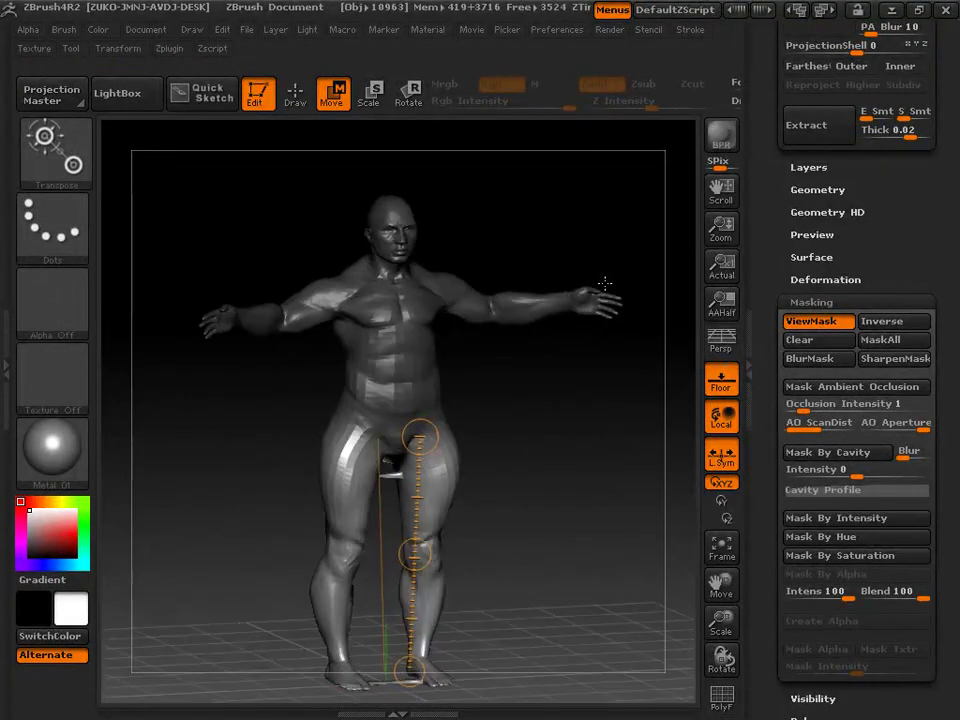
pyautogui.hotkey('ctrl', 'shift', 'z')
pyautogui.hotkey('ctrl', 'shift', 'z')
pyautogui.hotkey('ctrl', 'shift', 'z')
pyautogui.hotkey('ctrl', 'shift', 'z')
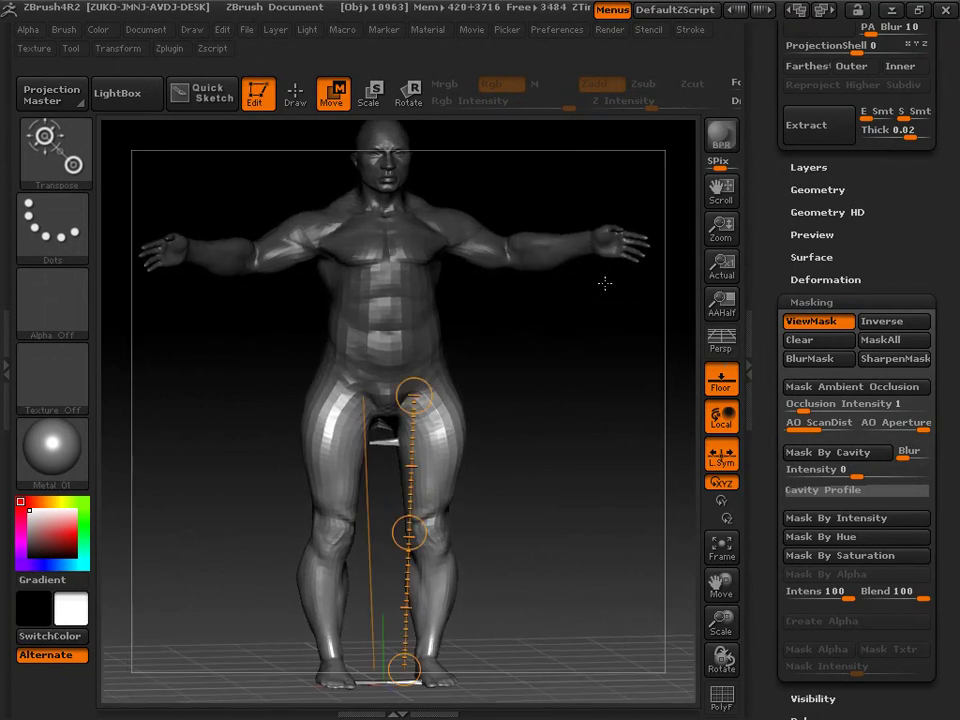
pyautogui.hotkey('ctrl', 'shift', 'z')
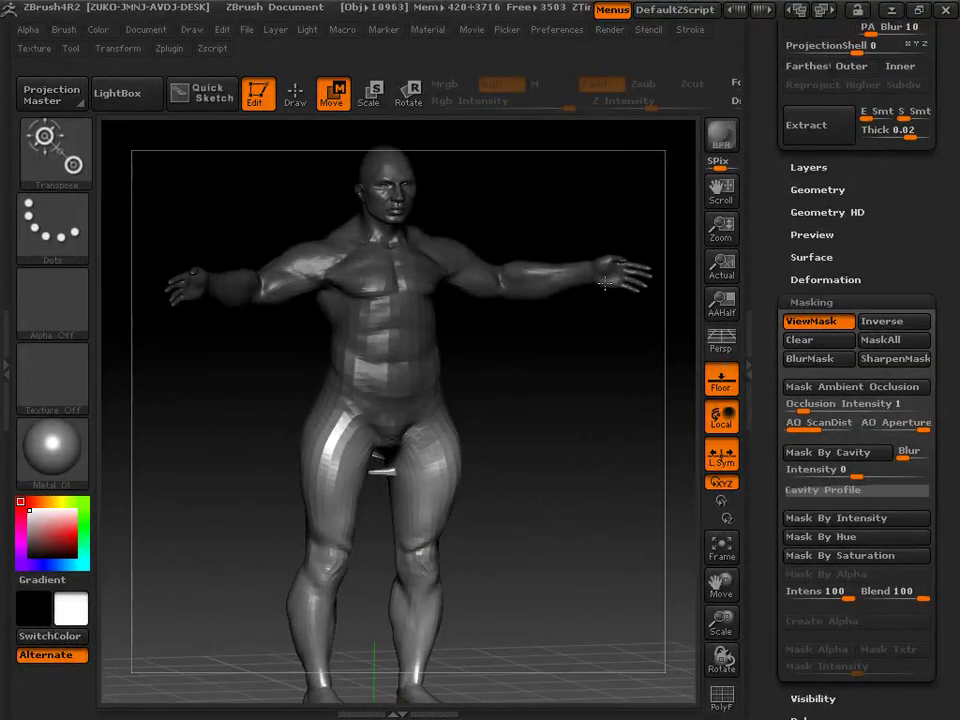
pyautogui.hotkey('ctrl', 'shift', 'z')
pyautogui.hotkey('ctrl', 'shift', 'z')
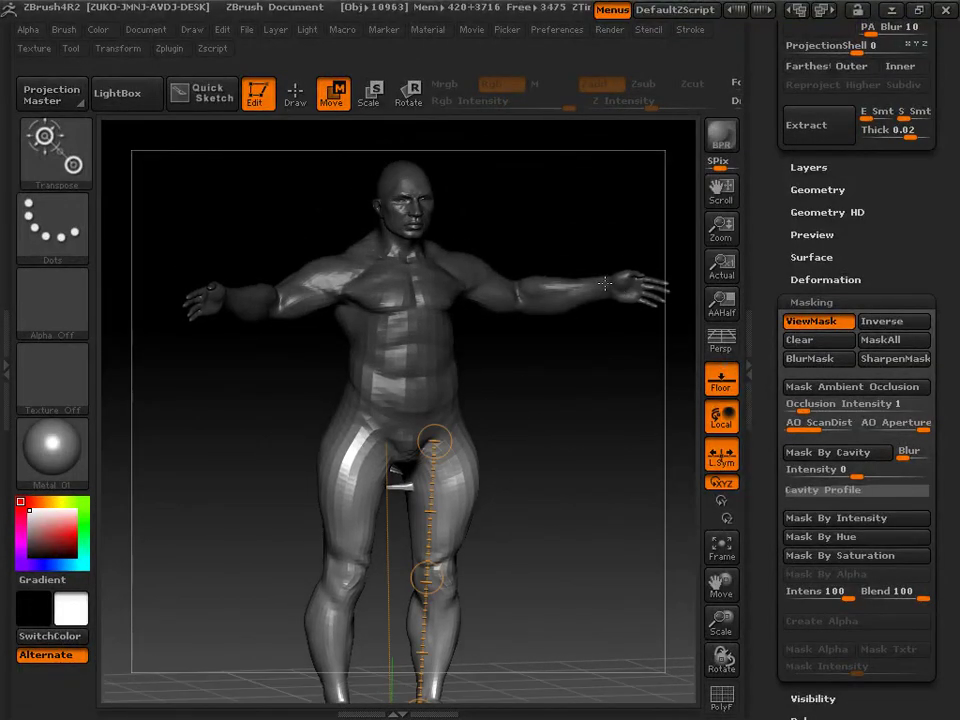
pyautogui.hotkey('ctrl', 'shift', 'z')
pyautogui.hotkey('ctrl', 'shift', 'z')
pyautogui.hotkey('ctrl', 'shift', 'z')
pyautogui.hotkey('ctrl', 'shift', 'z')
pyautogui.hotkey('ctrl', 'shift', 'z')
pyautogui.hotkey('ctrl', 'shift', 'z')
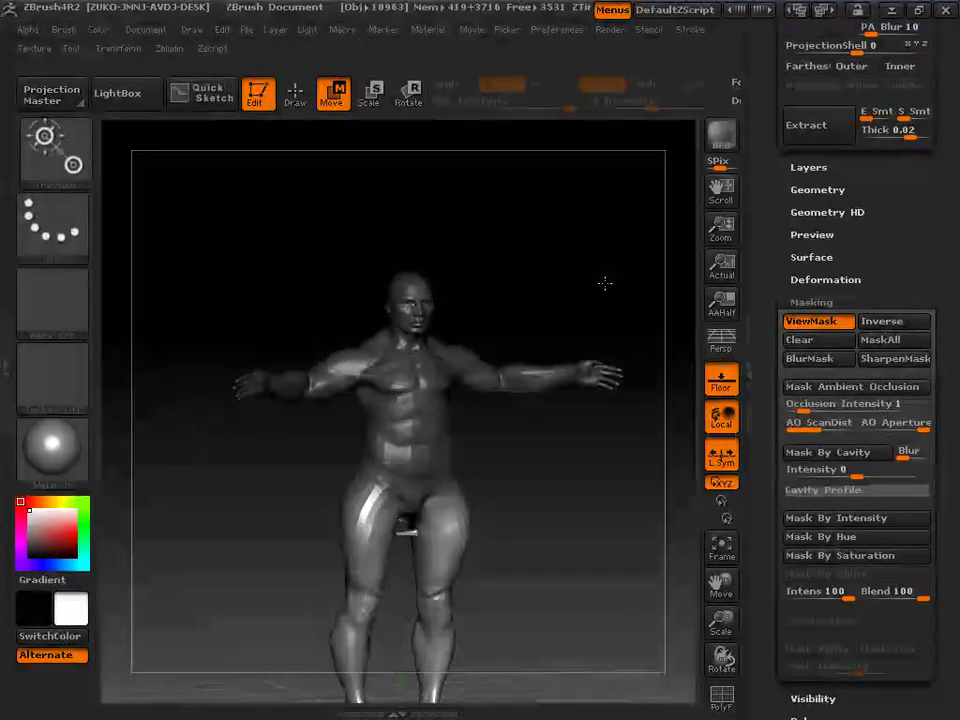
pyautogui.hotkey('ctrl', 'shift', 'z')
pyautogui.hotkey('ctrl', 'shift', 'z')
pyautogui.hotkey('ctrl', 'shift', 'z')
pyautogui.hotkey('ctrl', 'shift', 'z')
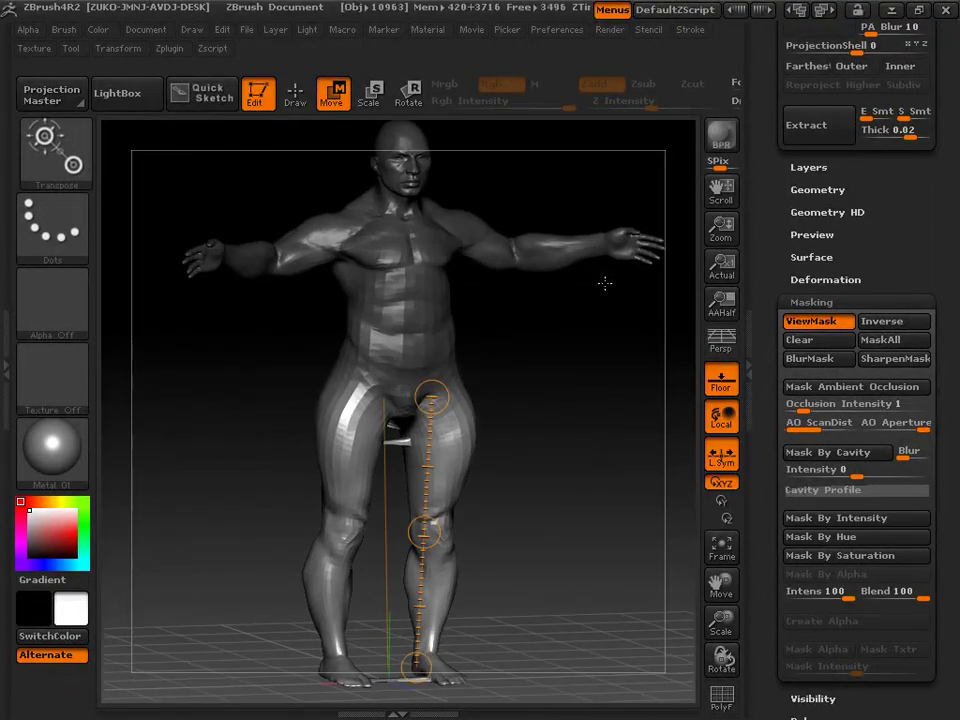
pyautogui.hotkey('ctrl', 'shift', 'z')
pyautogui.hotkey('ctrl', 'shift', 'z')
pyautogui.hotkey('ctrl', 'shift', 'z')
pyautogui.hotkey('ctrl', 'shift', 'z')
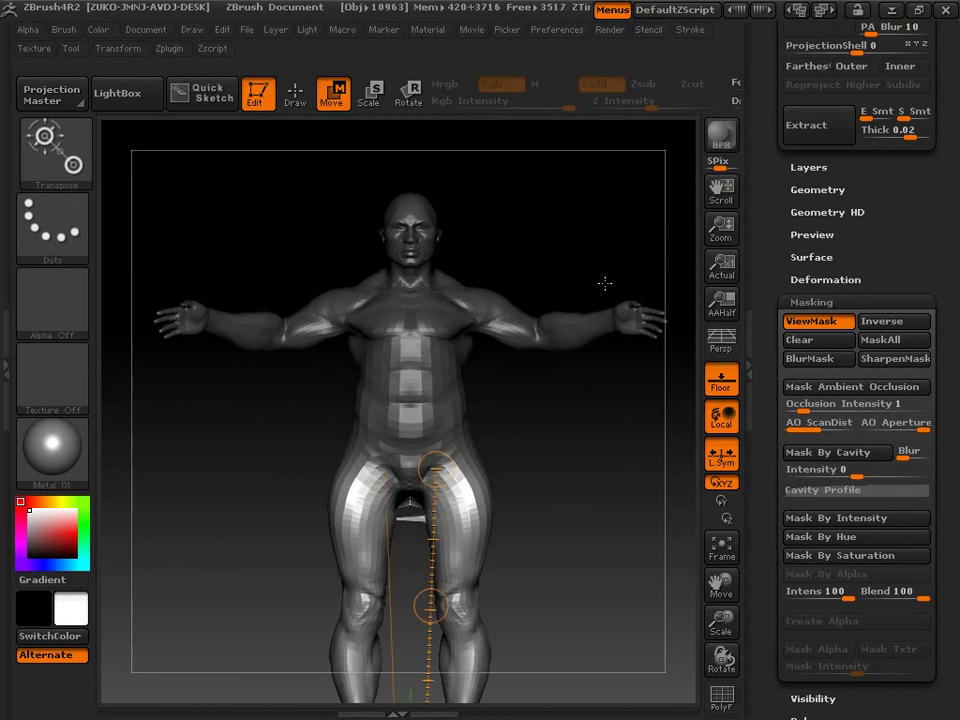
pyautogui.hotkey('ctrl', 'shift', 'z')
pyautogui.hotkey('ctrl', 'shift', 'z')
pyautogui.hotkey('ctrl', 'shift', 'z')
pyautogui.hotkey('ctrl', 'shift', 'z')
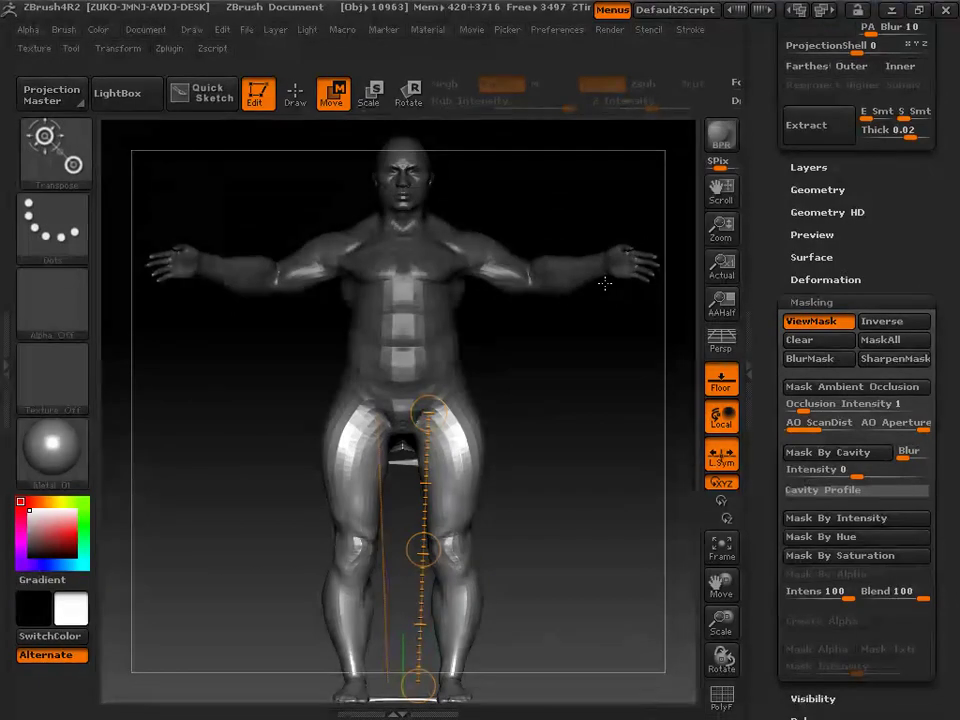
# Clear the mask from the torso, head and arms
pyautogui.moveTo(605, 283)
pyautogui.keyDown('alt'); pyautogui.mouseDown()
pyautogui.moveTo(613, 285)
pyautogui.moveTo(605, 283)
pyautogui.mouseUp(); pyautogui.keyUp('alt')
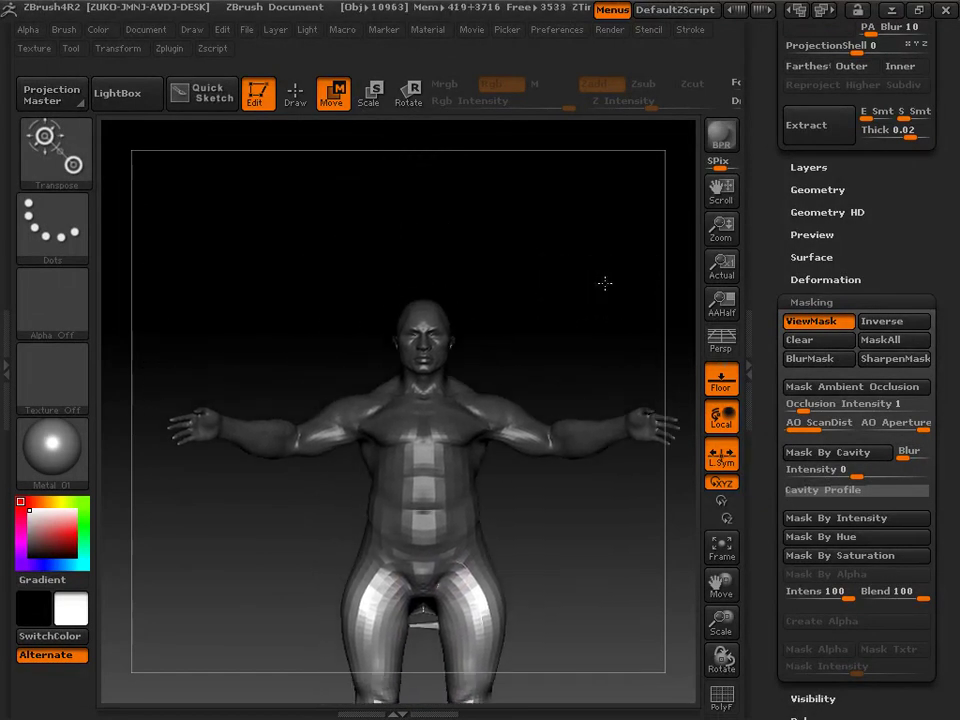
pyautogui.hotkey('ctrl', 'shift', 'z')
pyautogui.hotkey('ctrl', 'shift', 'z')
pyautogui.hotkey('ctrl', 'shift', 'z')
pyautogui.hotkey('ctrl', 'shift', 'z')
pyautogui.hotkey('ctrl', 'shift', 'z')
pyautogui.hotkey('ctrl', 'shift', 'z')
pyautogui.hotkey('ctrl', 'shift', 'z')
pyautogui.hotkey('ctrl', 'shift', 'z')
pyautogui.keyDown('alt'); pyautogui.moveTo(605, 283); pyautogui.dragTo(605, 283); pyautogui.keyUp('alt')
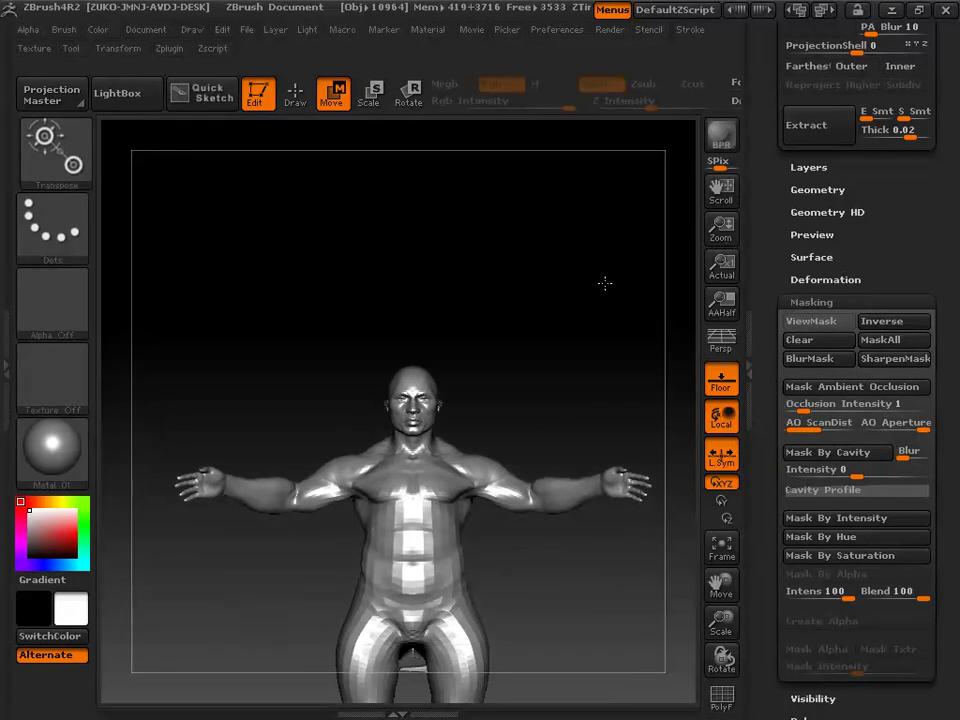
# Review the proportions and pose of the whole unmasked body from the front
pyautogui.hotkey('ctrl', 'shift', 'z')
pyautogui.hotkey('ctrl', 'shift', 'z')
pyautogui.hotkey('ctrl', 'shift', 'z')
pyautogui.hotkey('ctrl', 'shift', 'z')
pyautogui.hotkey('ctrl', 'shift', 'z')
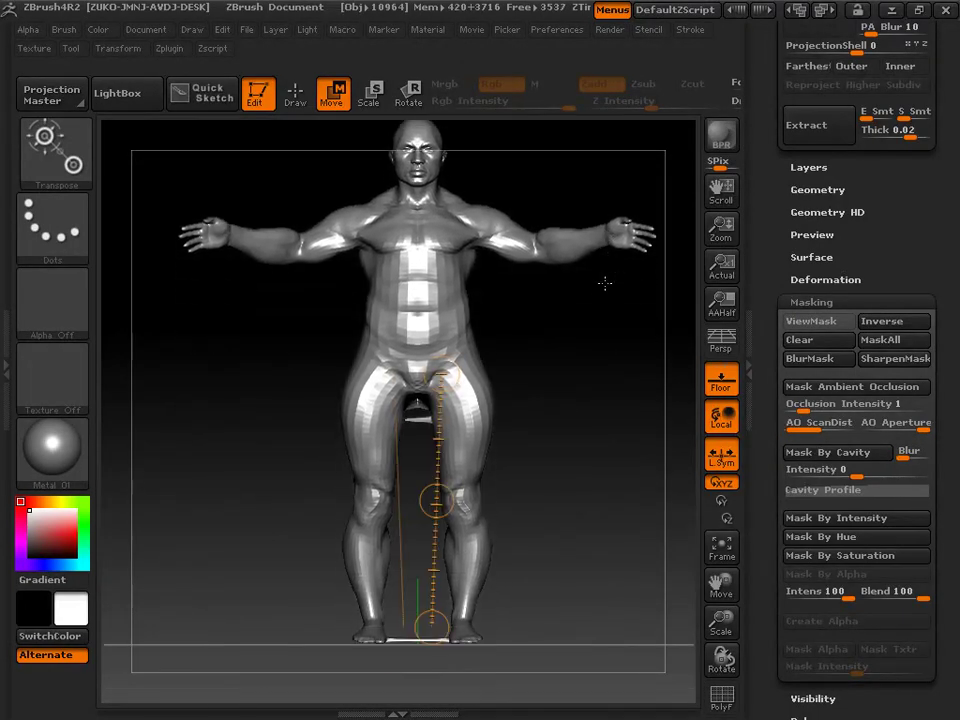
pyautogui.hotkey('ctrl', 'shift', 'z')
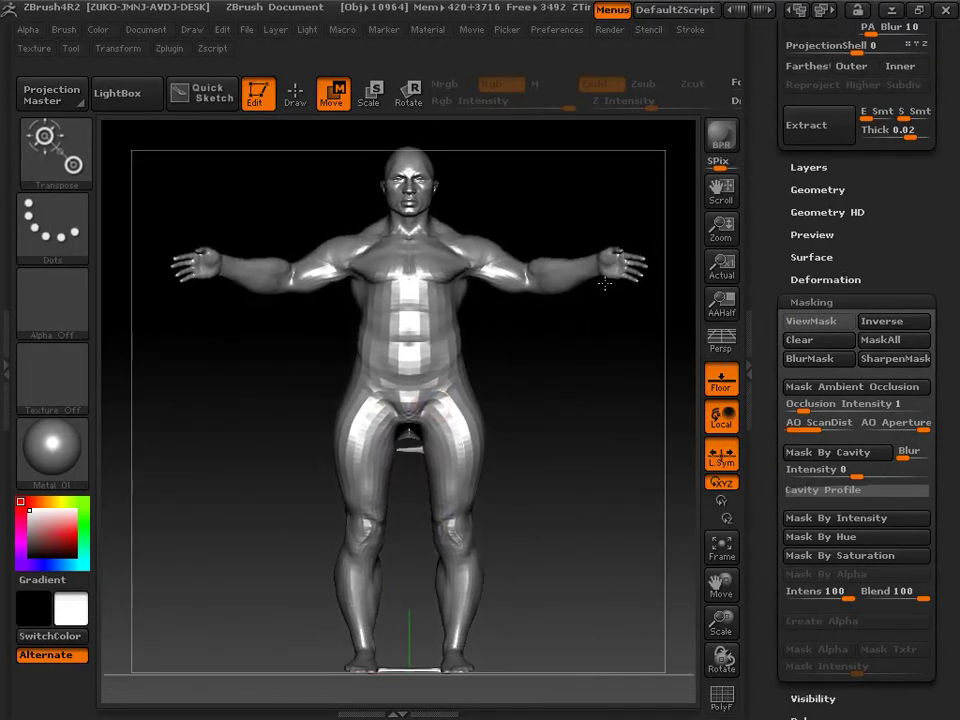
pyautogui.hotkey('ctrl', 'shift', 'z')
pyautogui.hotkey('ctrl', 'shift', 'z')
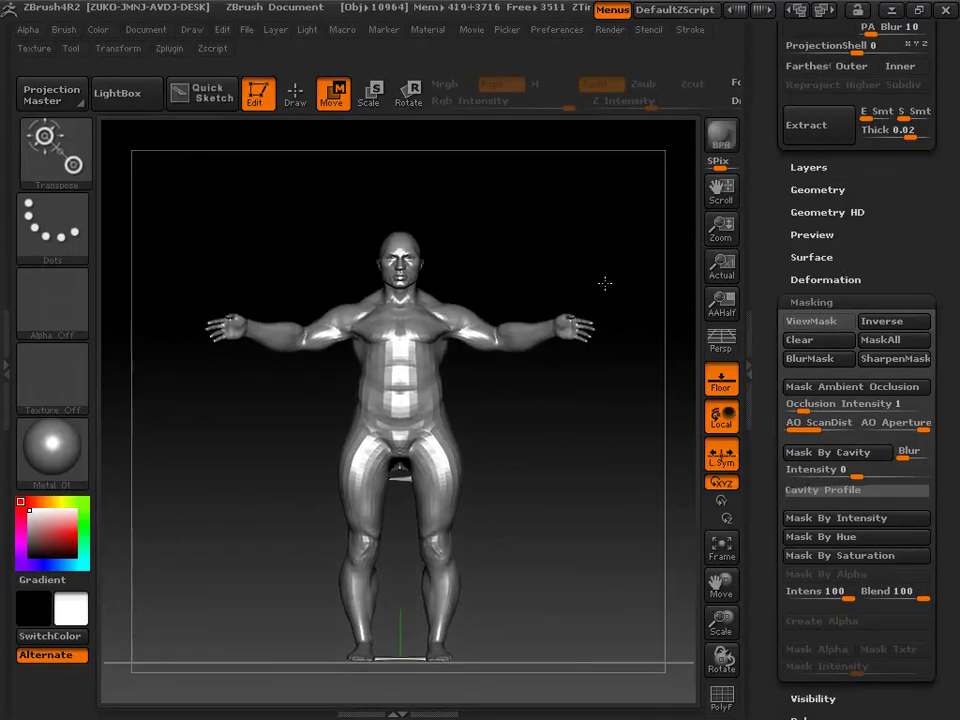
pyautogui.moveTo(605, 283)
pyautogui.keyDown('alt'); pyautogui.mouseDown()
pyautogui.moveTo(605, 255)
pyautogui.moveTo(605, 283)
pyautogui.mouseUp(); pyautogui.keyUp('alt')
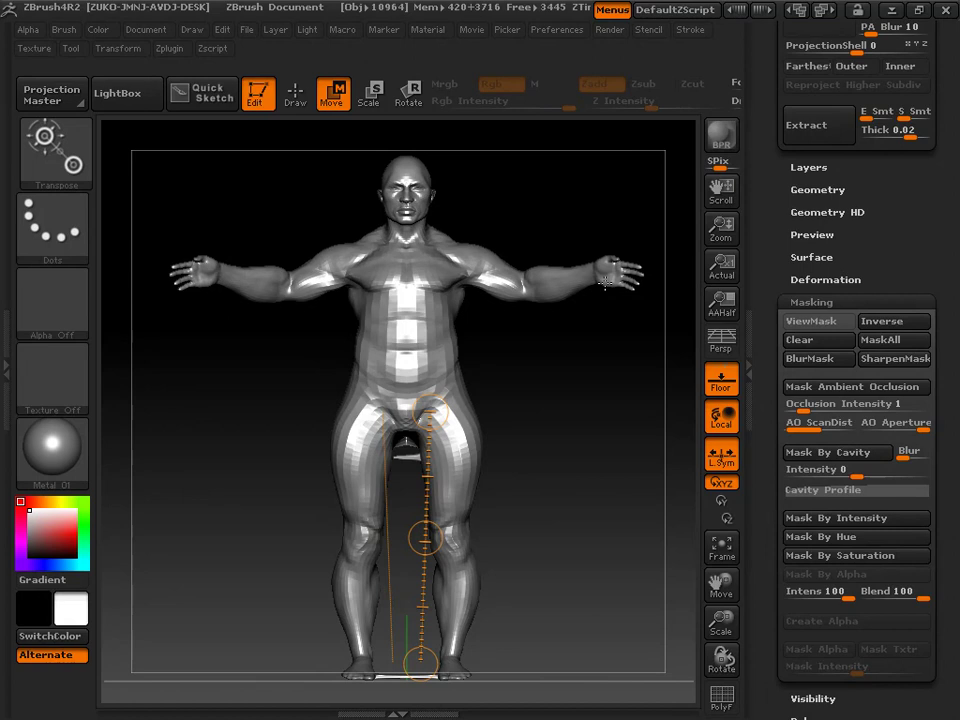
pyautogui.keyDown('alt'); pyautogui.moveTo(605, 283); pyautogui.dragTo(600, 400); pyautogui.keyUp('alt')
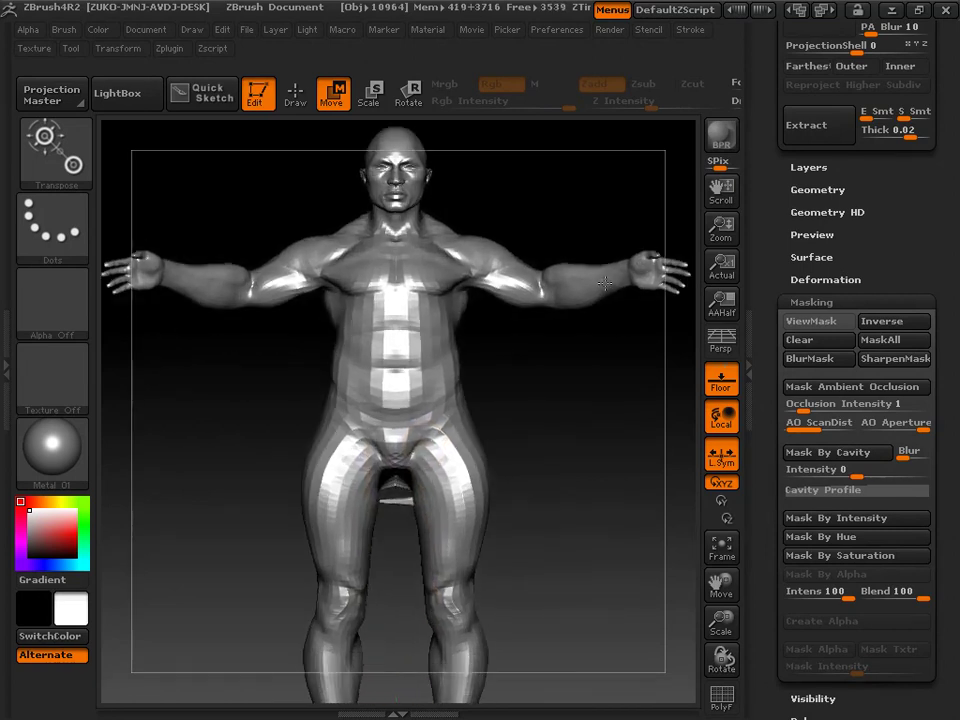